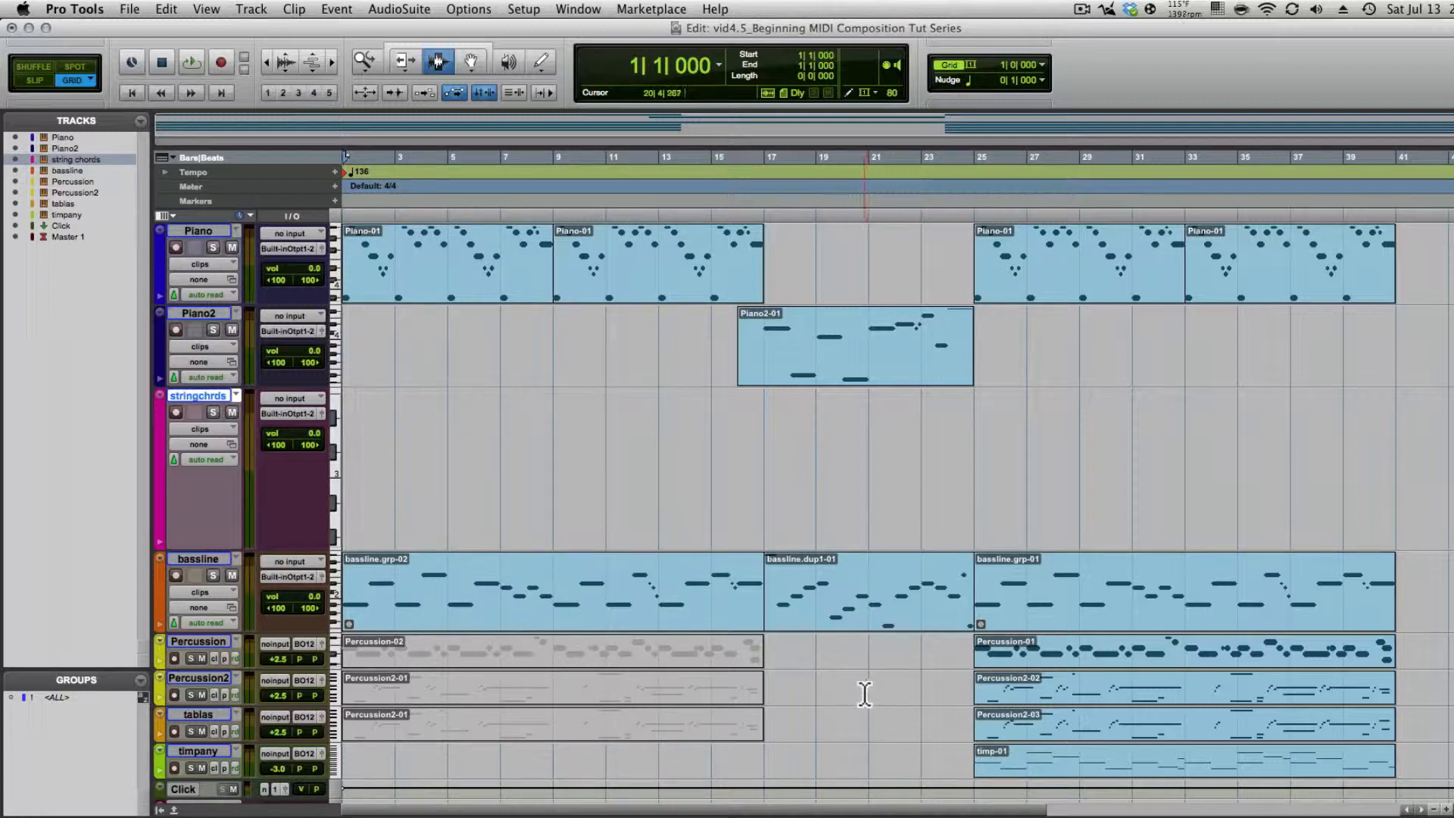
- Mute the Click track and play the arrangement from the start
key(F8)
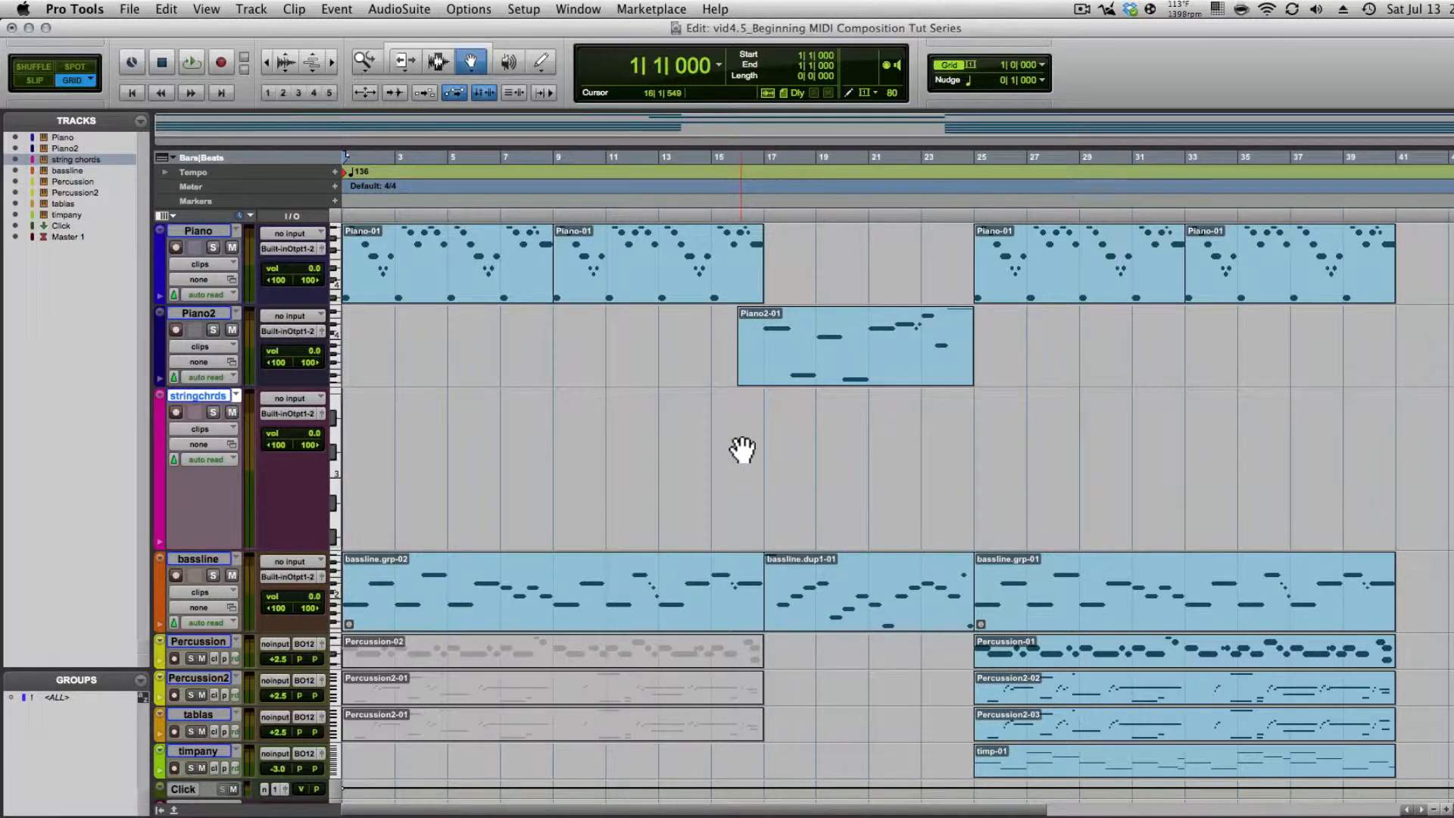
key(space)
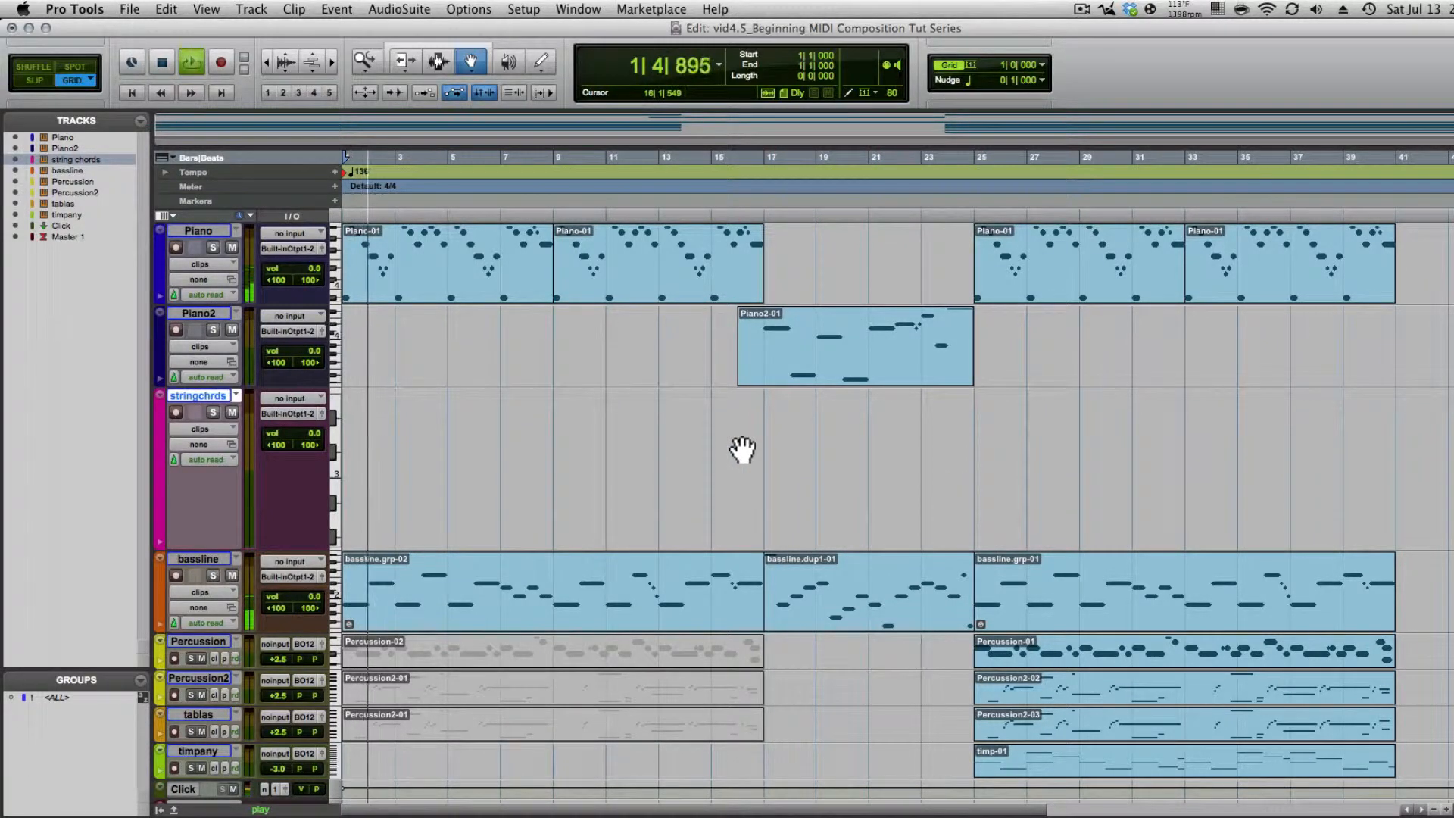
key(space)
click(231, 789)
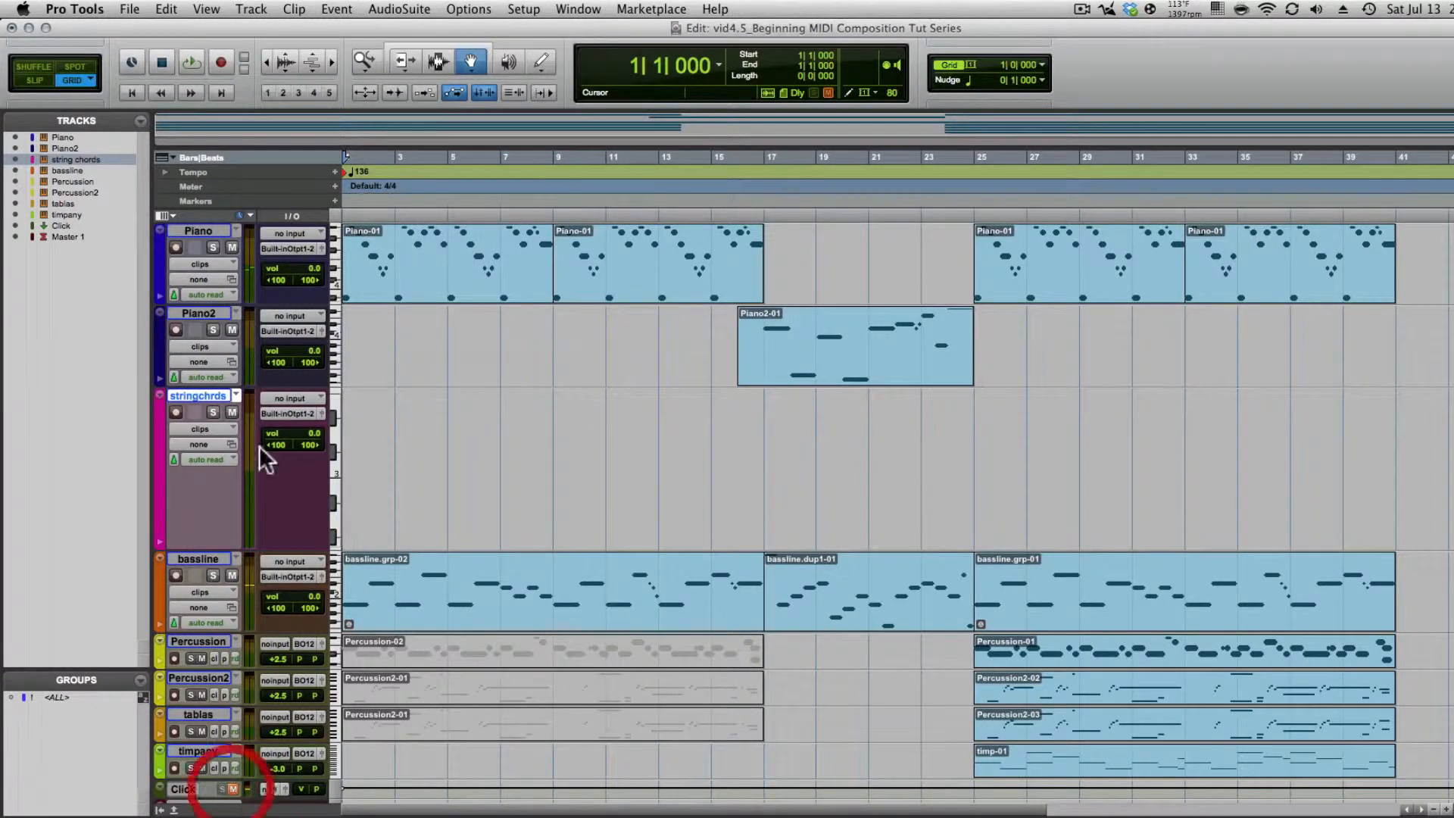
key(space)
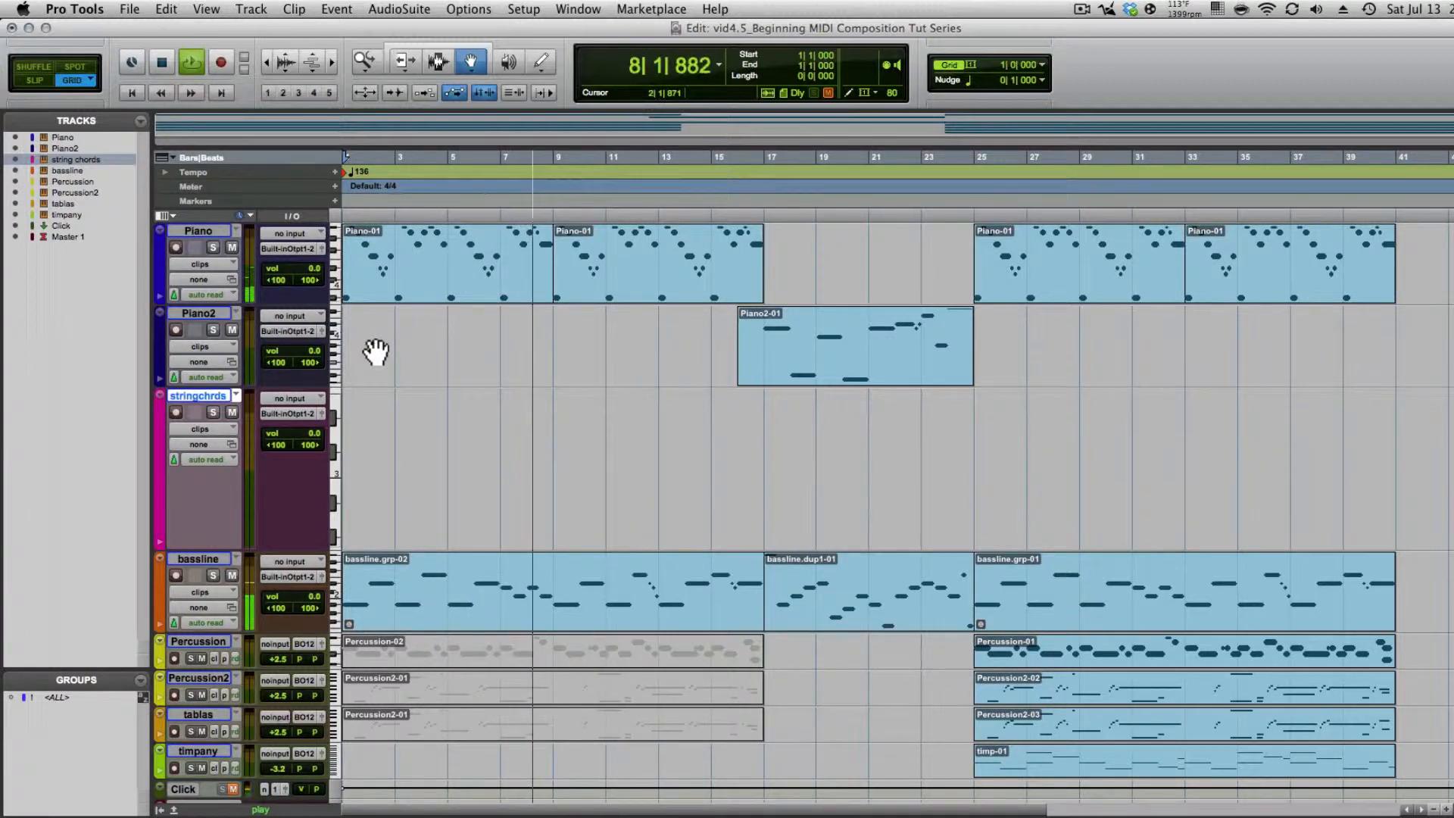
key(space)
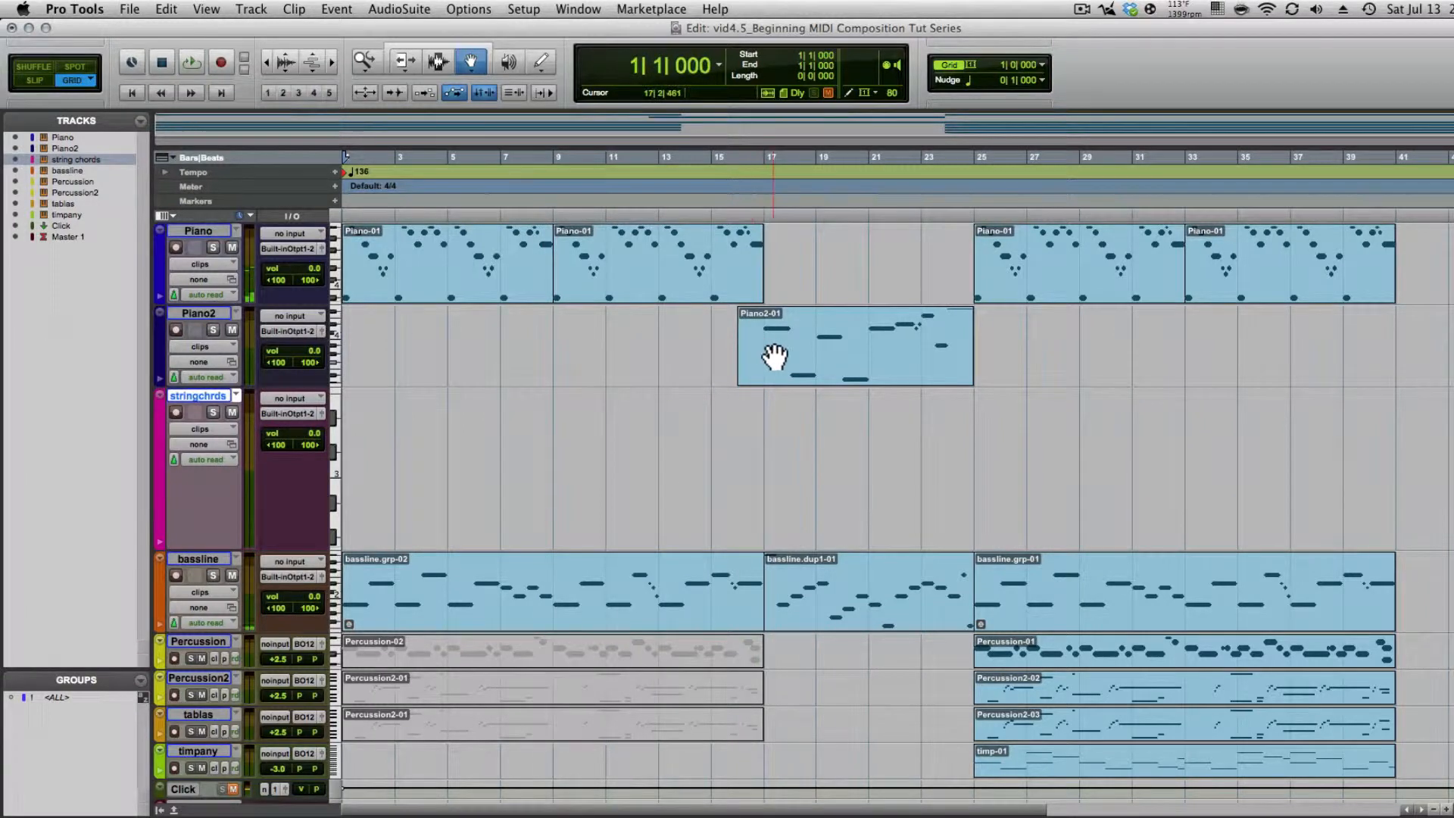
- Play the arrangement from bar 16, where the Piano2 clip starts, and return to the session start
key(F6)
click(758, 334)
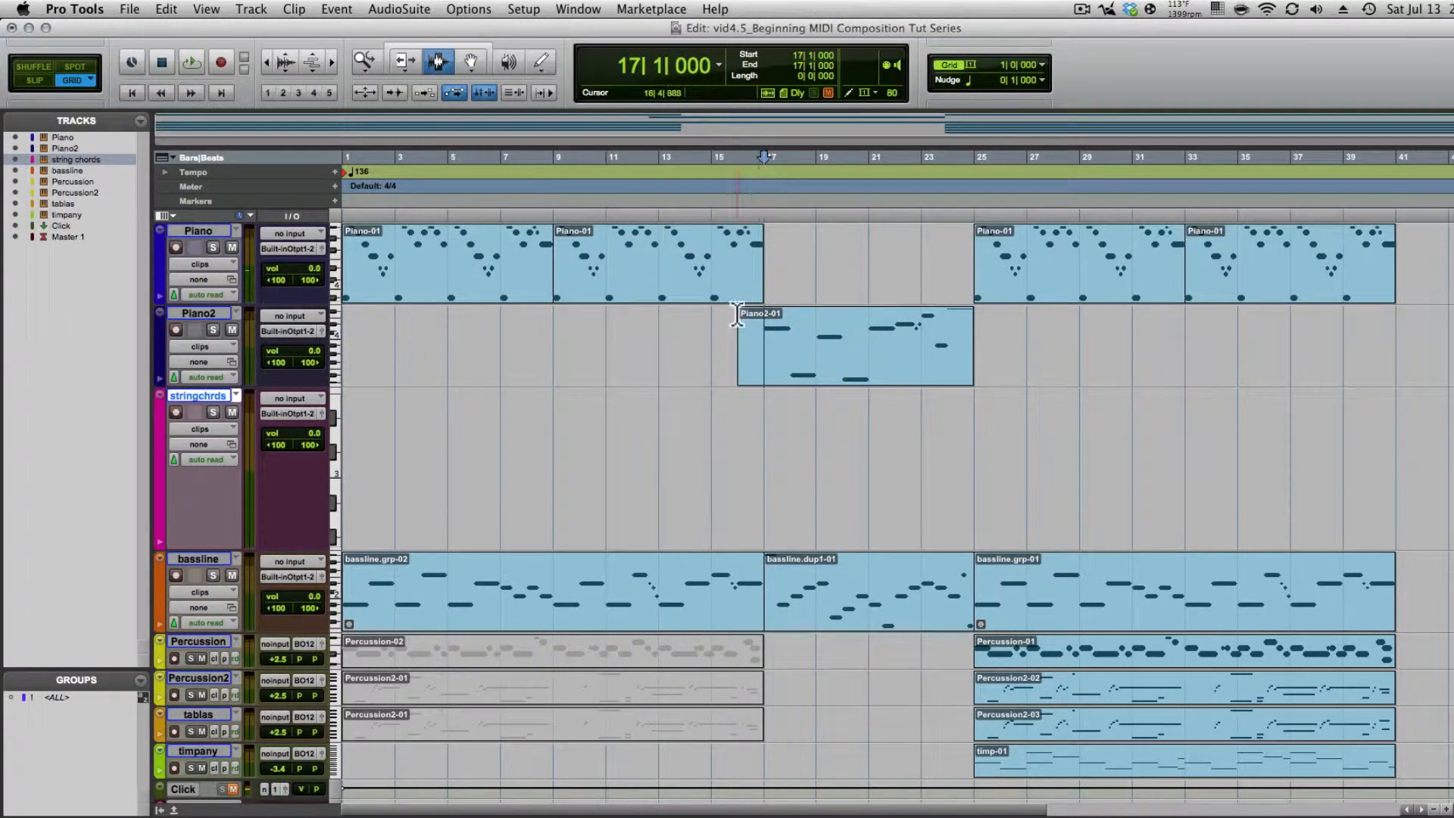
click(746, 347)
key(space)
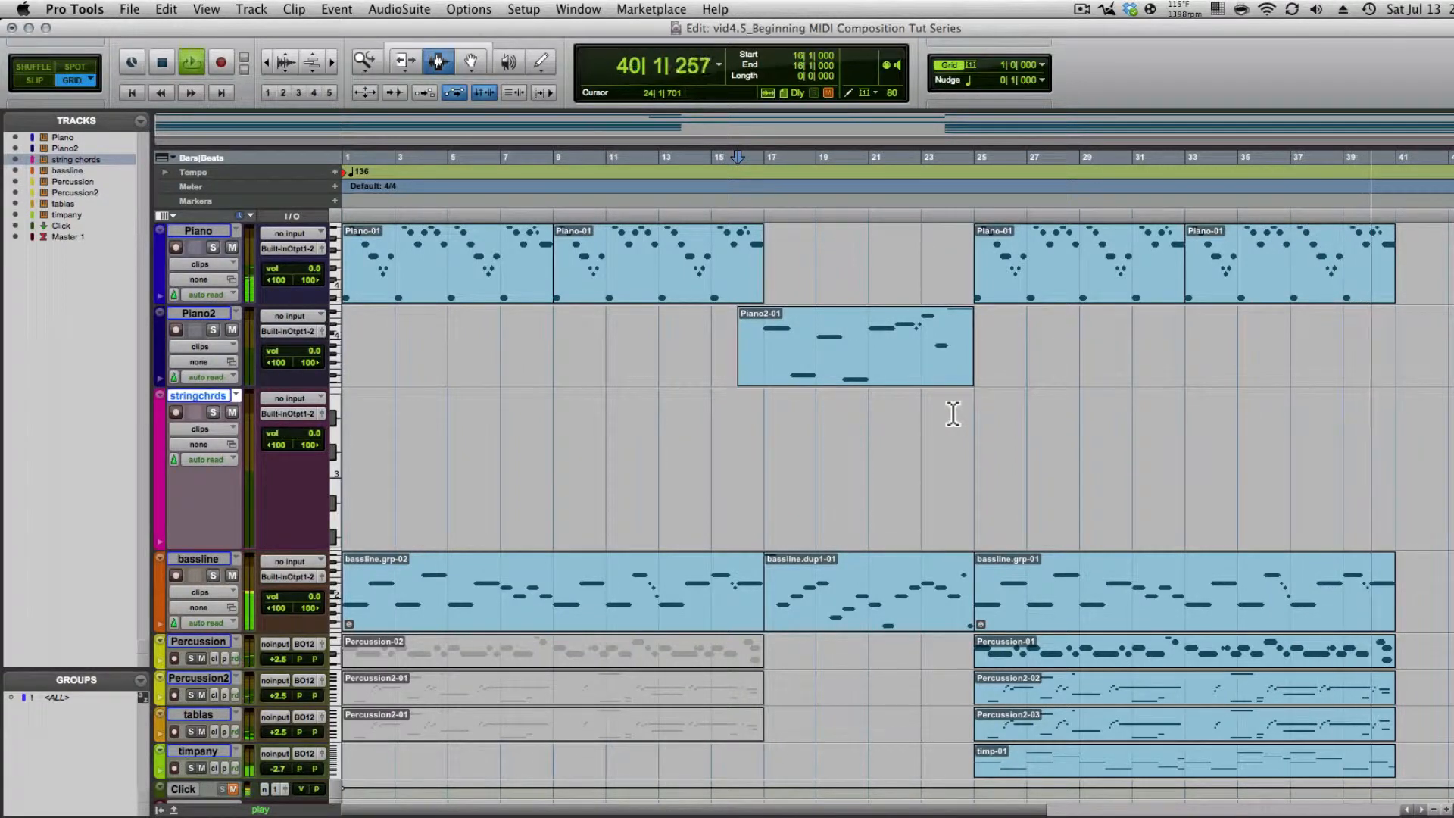
key(space)
key(Return)
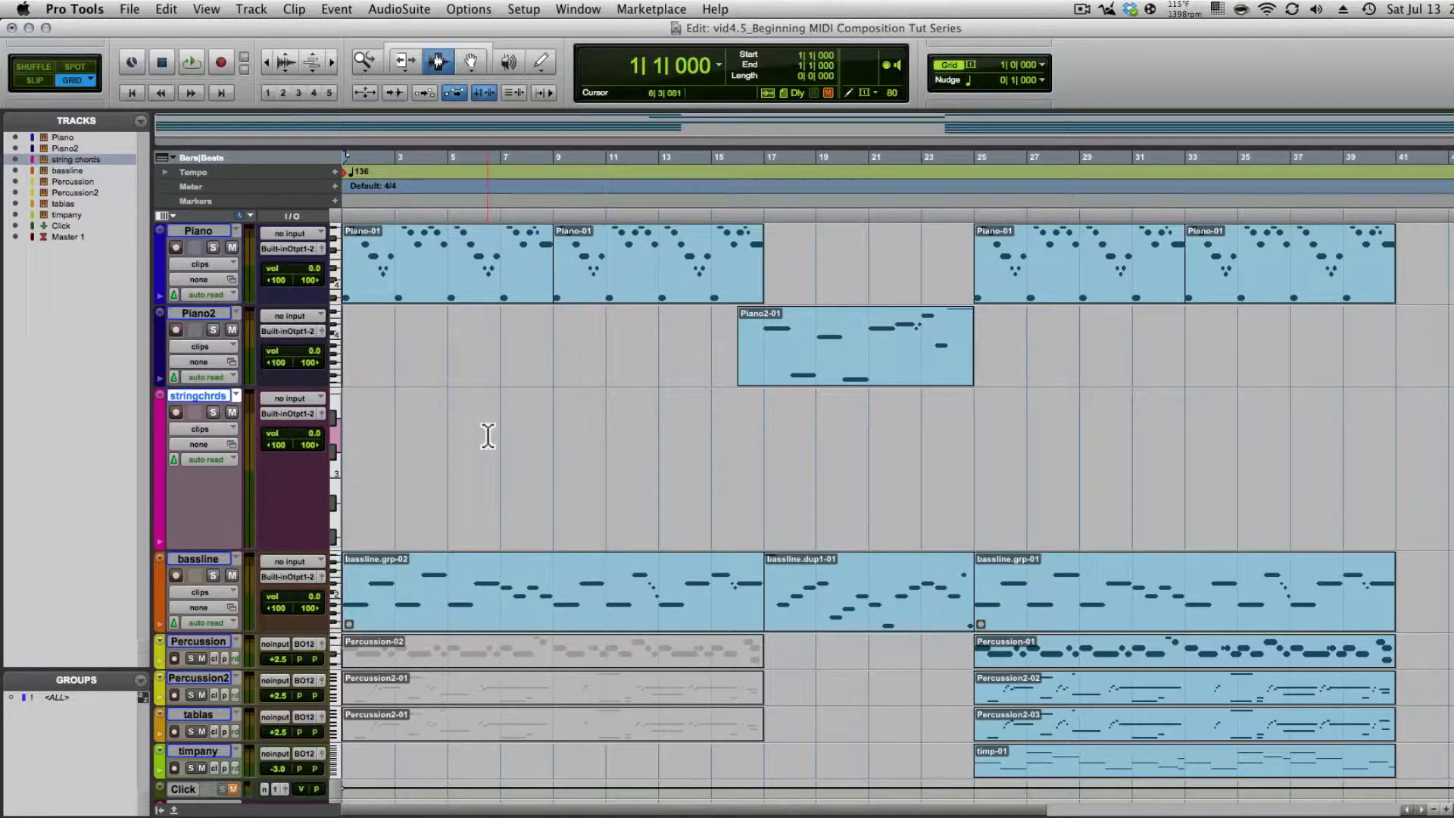
- Record-enable the string chords track and open its Xpand2 instrument to check the loaded legato-pizzicato preset
key(super+equal)
key(super+equal)
click(176, 410)
key(super+equal)
click(292, 146)
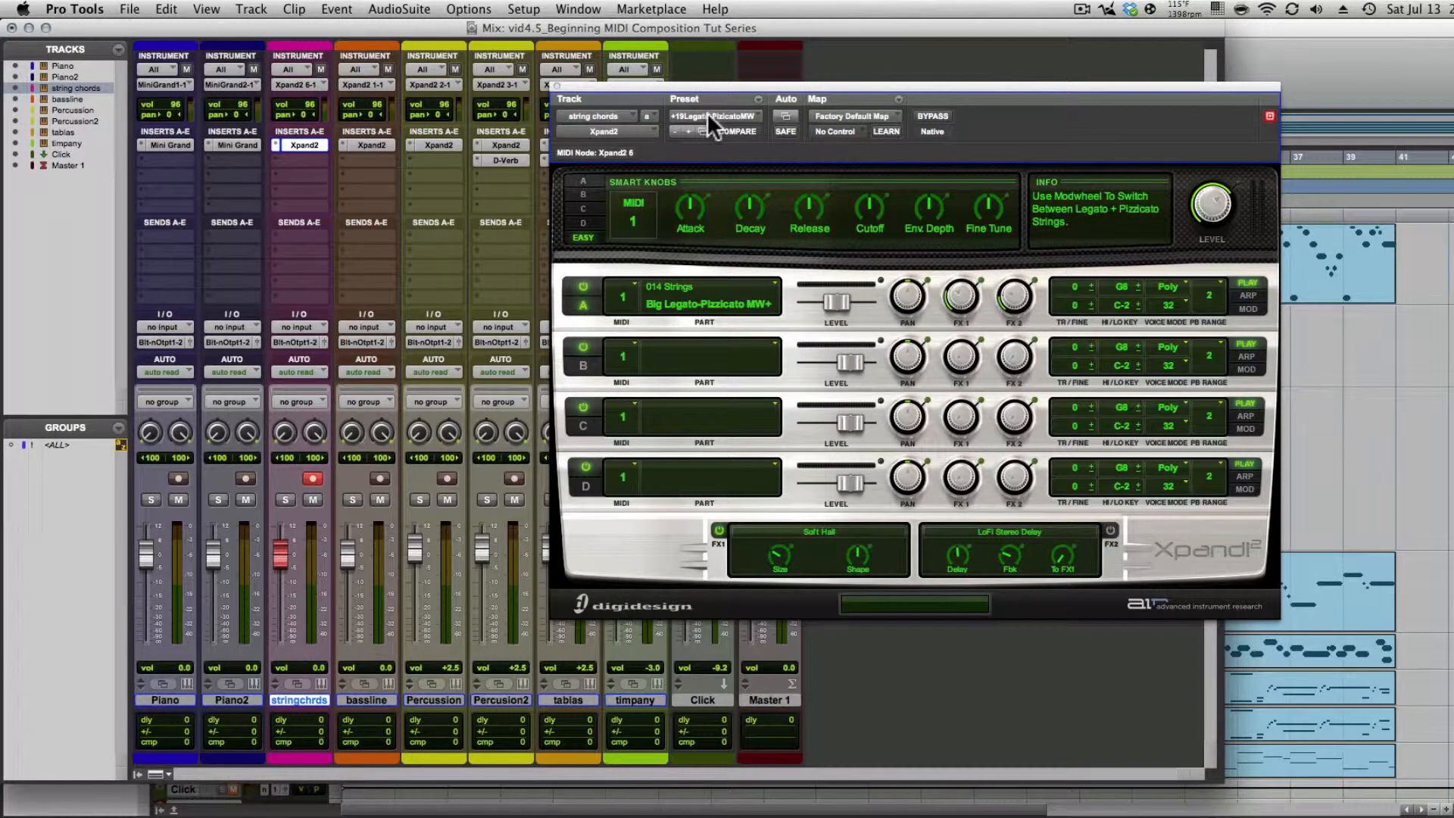
click(758, 115)
mouse_move(772, 116)
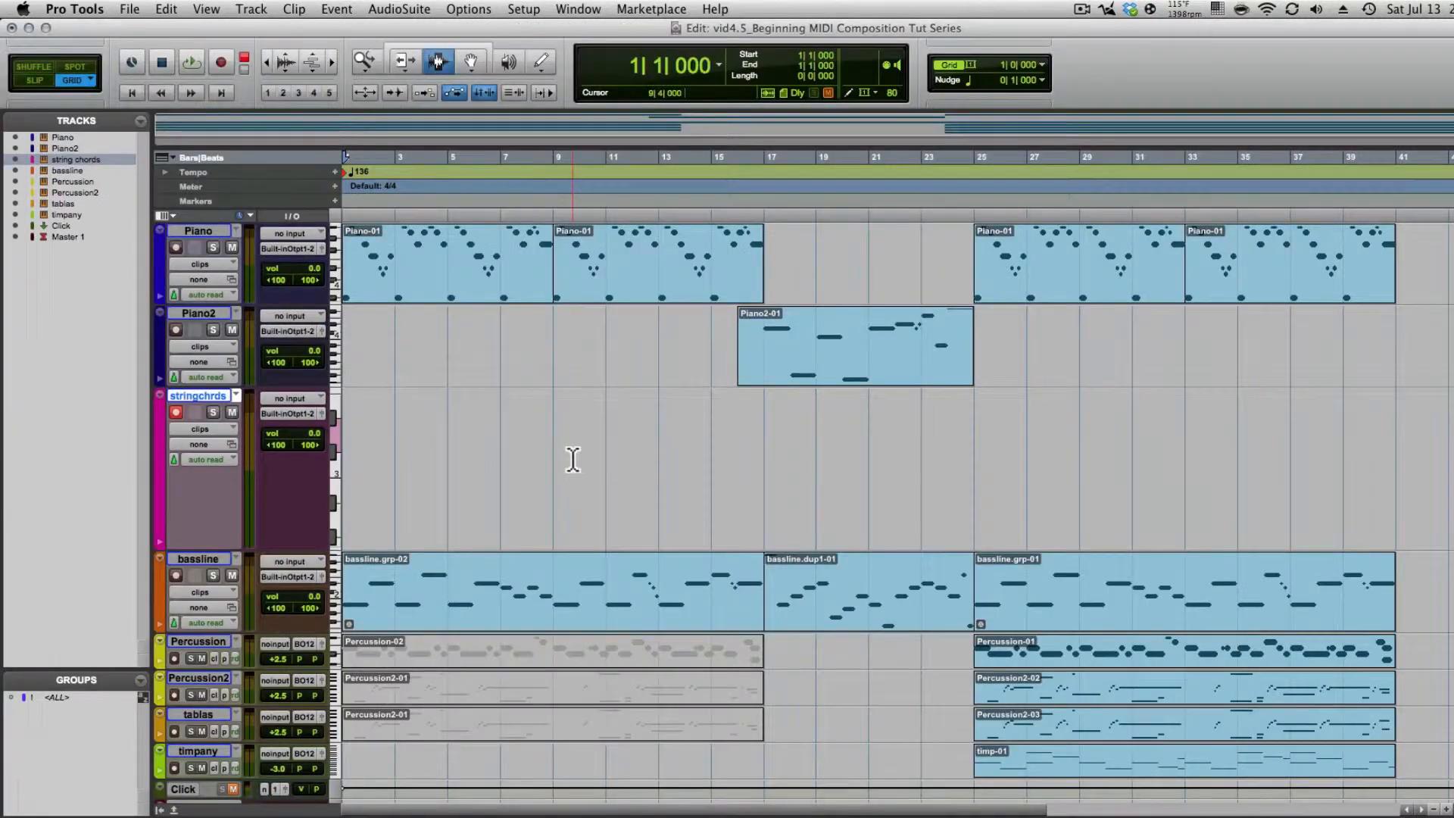
- Unmute the Click track and play from the session start to rehearse the string chords
click(573, 459)
key(Return)
click(233, 789)
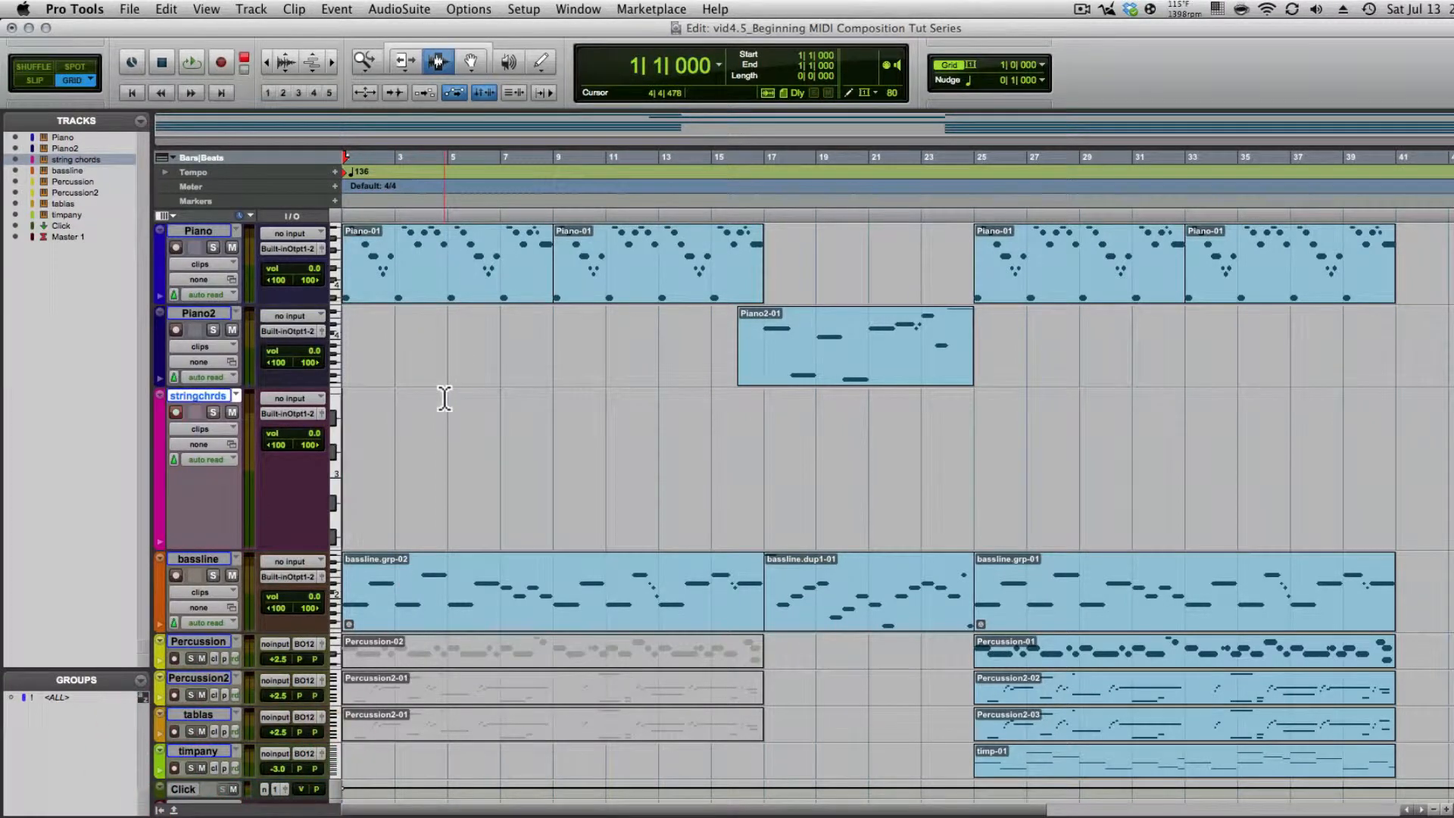
key(space)
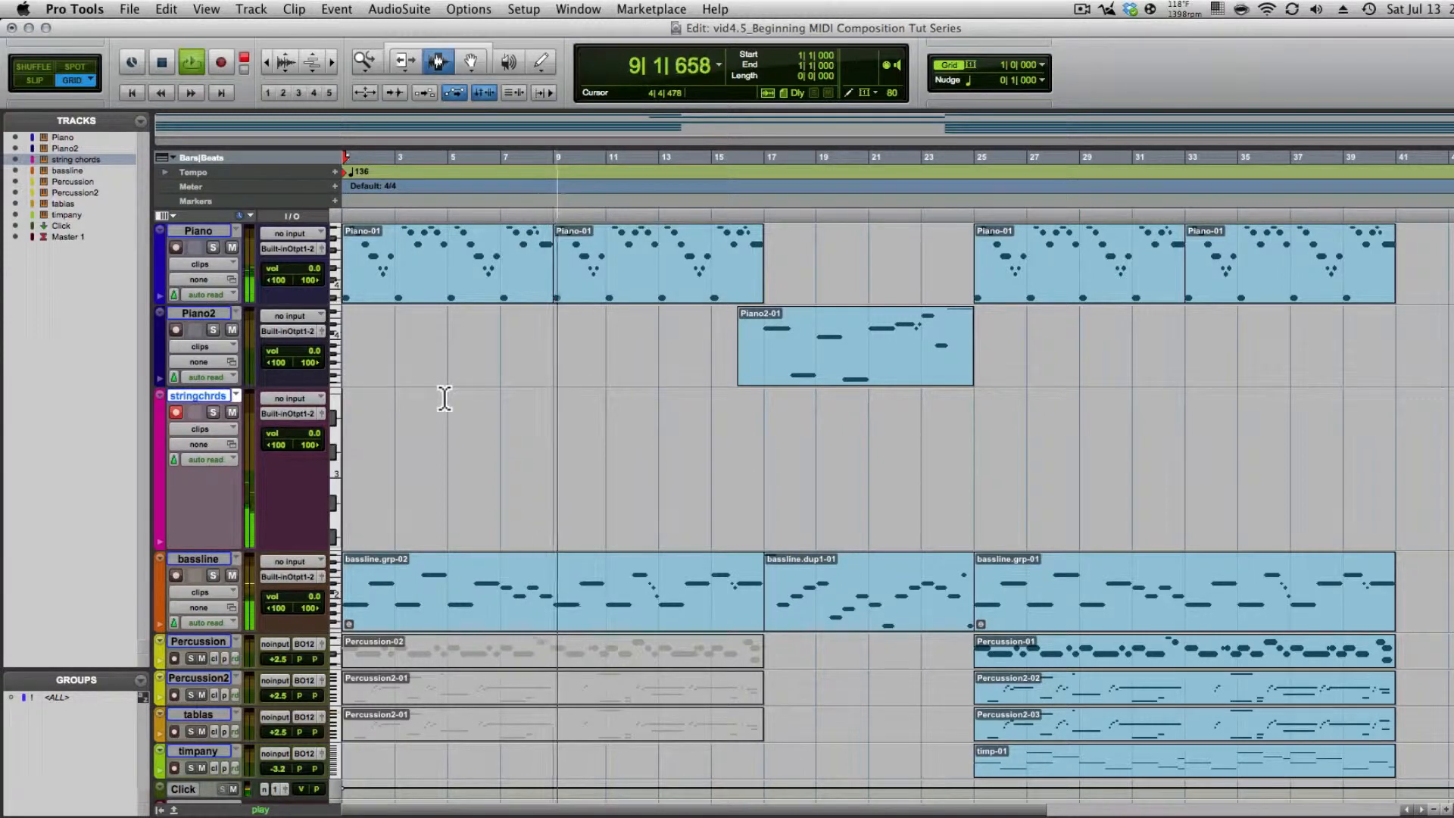
key(space)
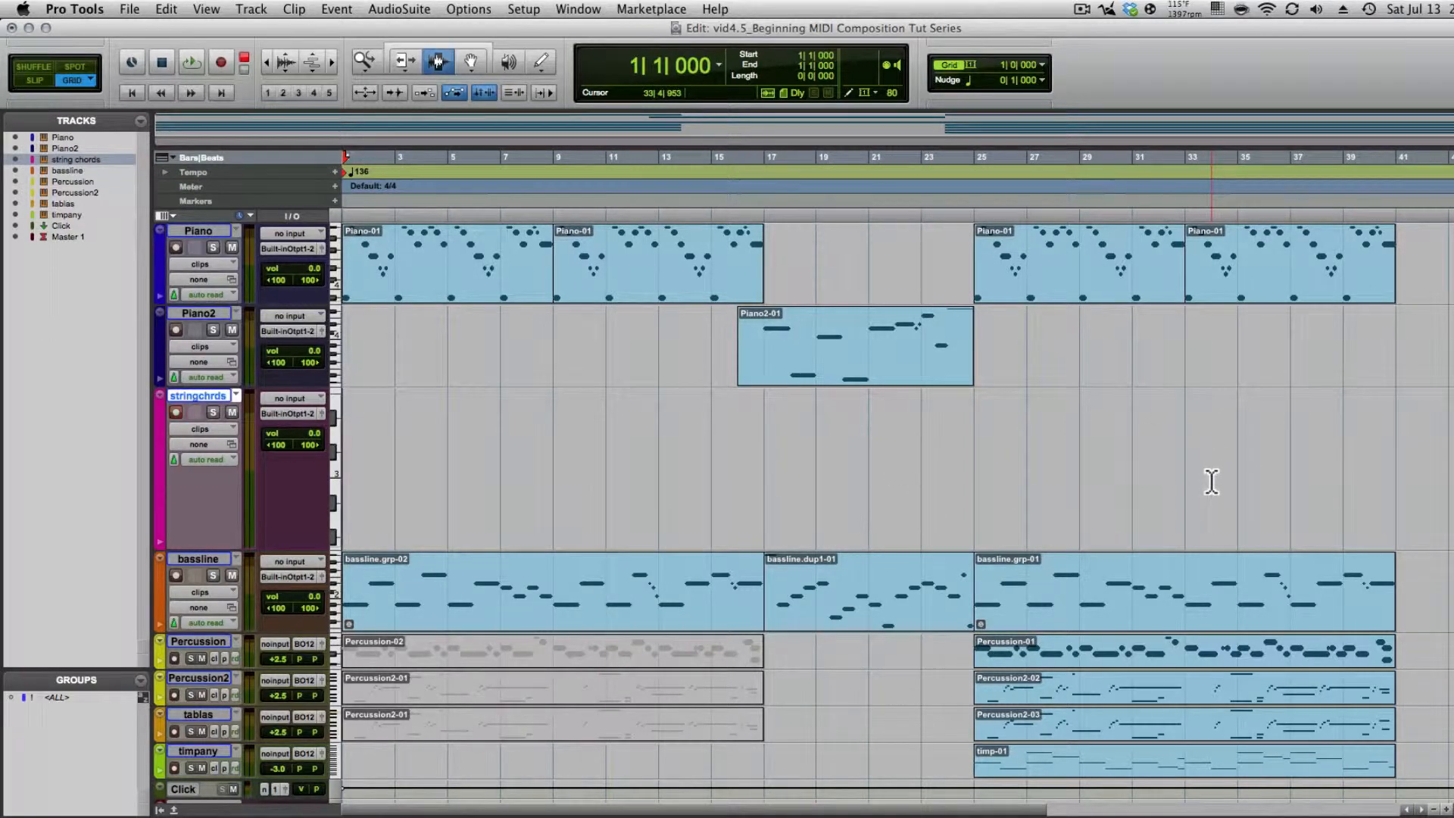
- Record the string chords from bar 1 to about bar 21, and disarm the track
click(768, 501)
click(220, 64)
key(shift+r)
click(188, 63)
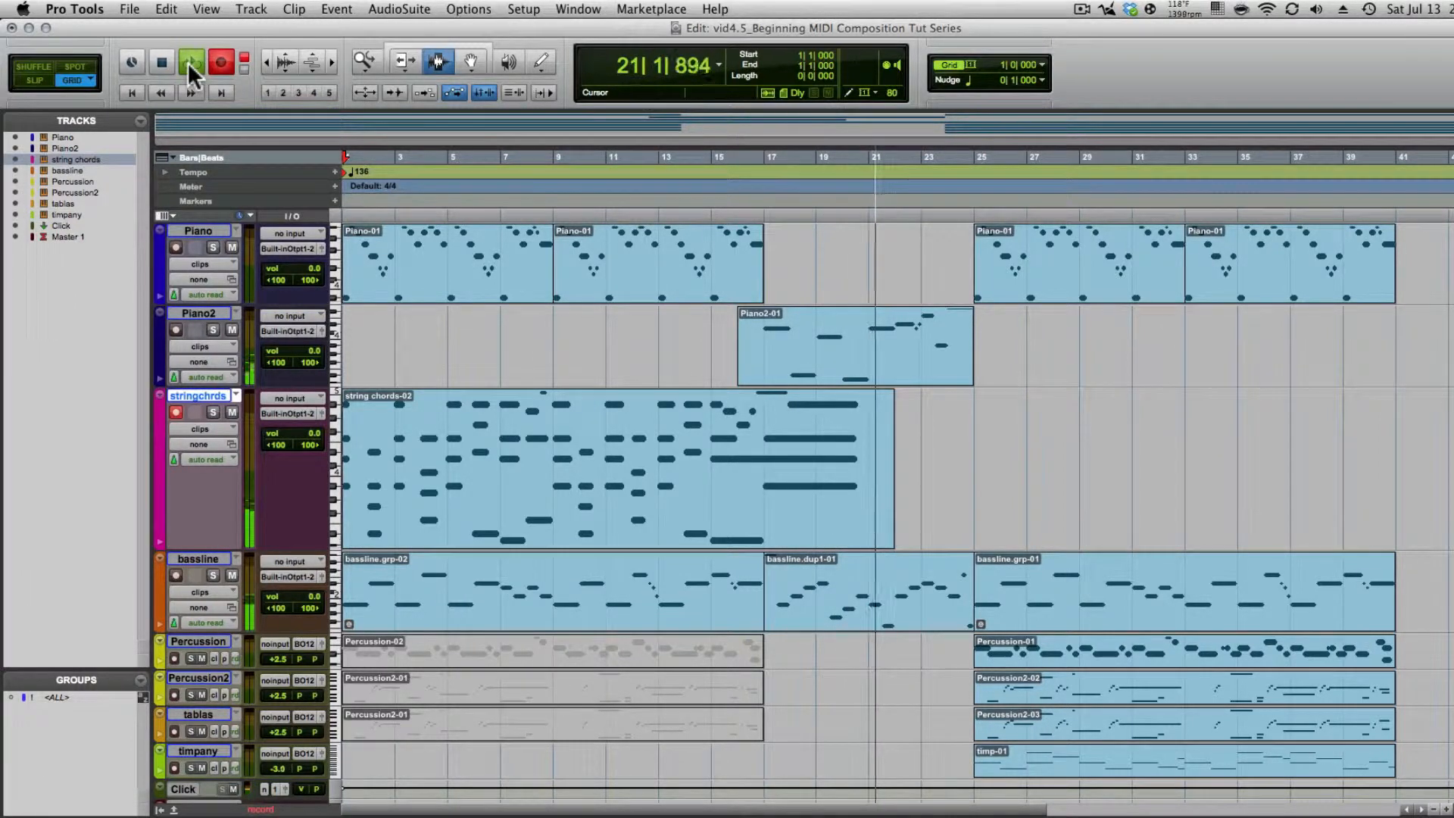
click(188, 62)
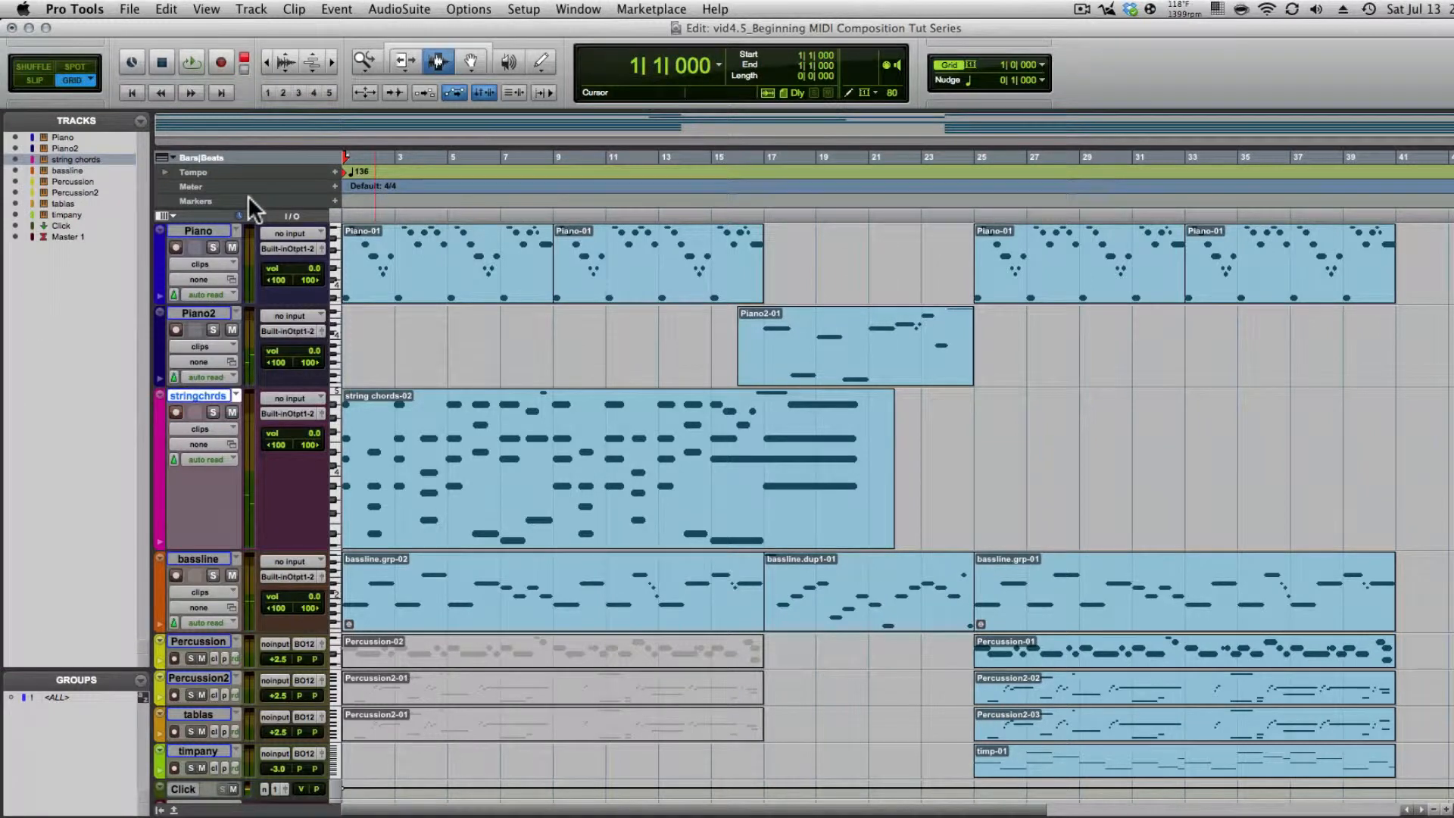
click(176, 412)
- Examine the recorded string chords clip's notes up close in the MIDI Editor, and close the editor
key(F8)
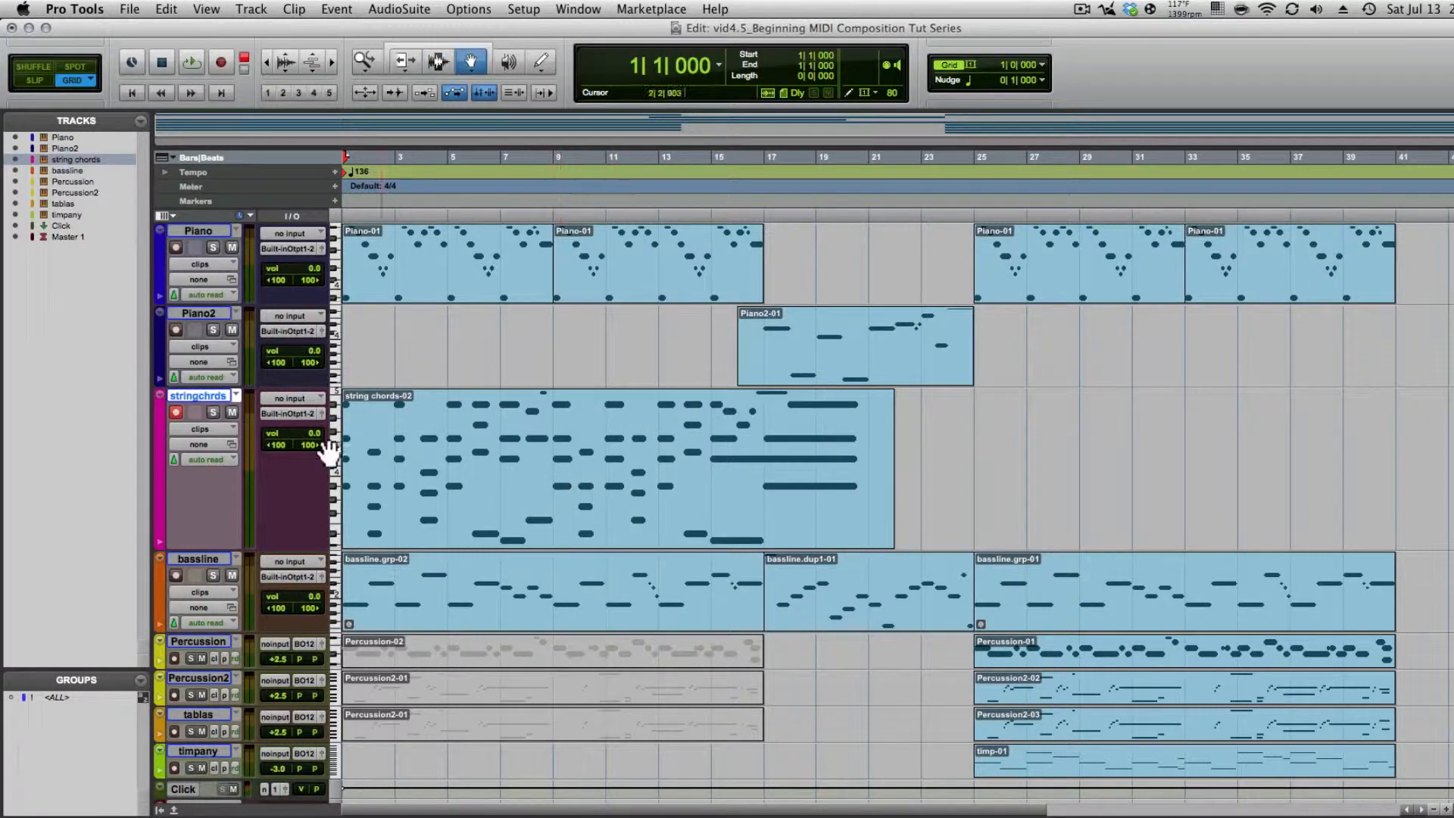
double_click(538, 476)
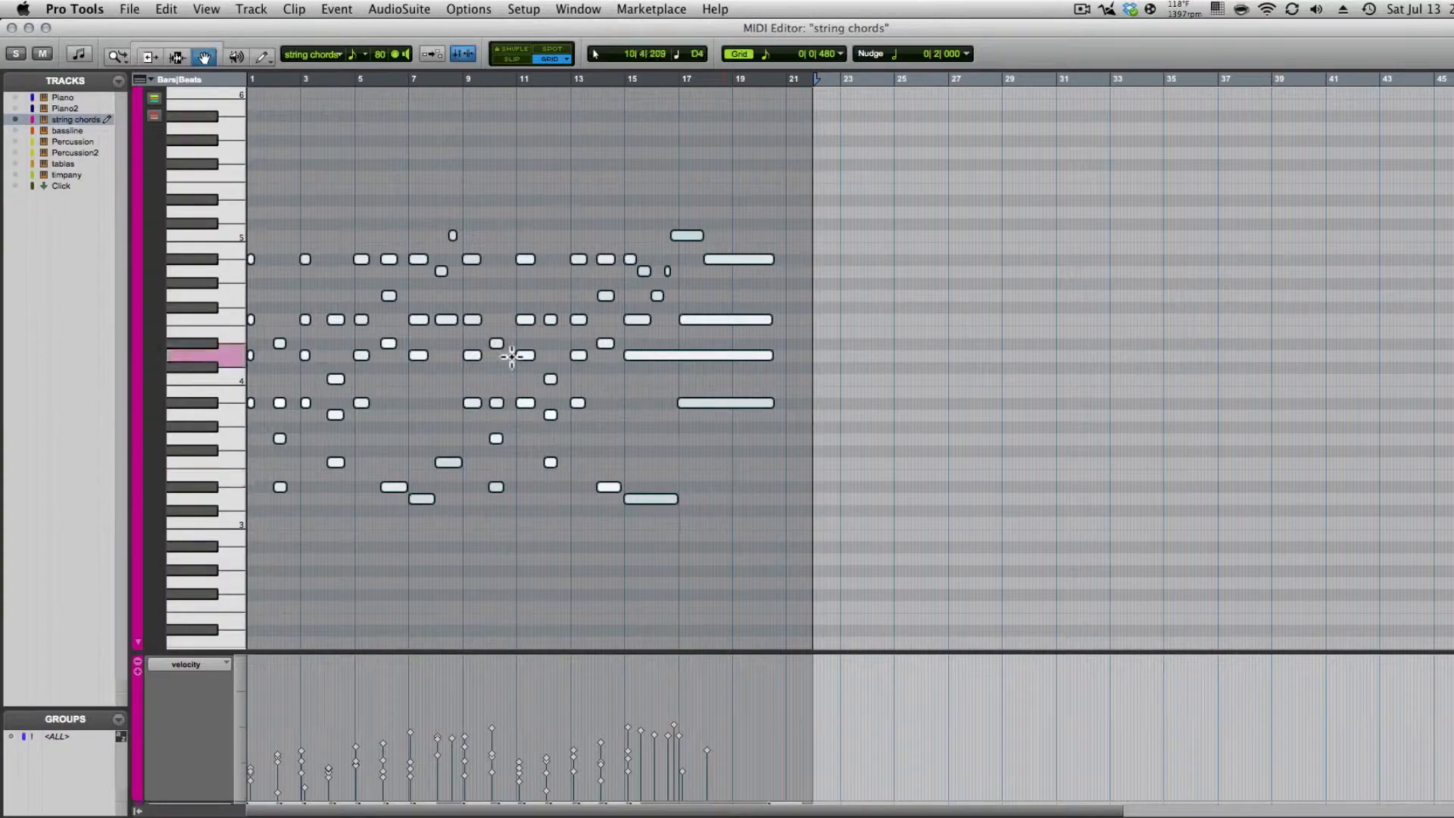
click(512, 357)
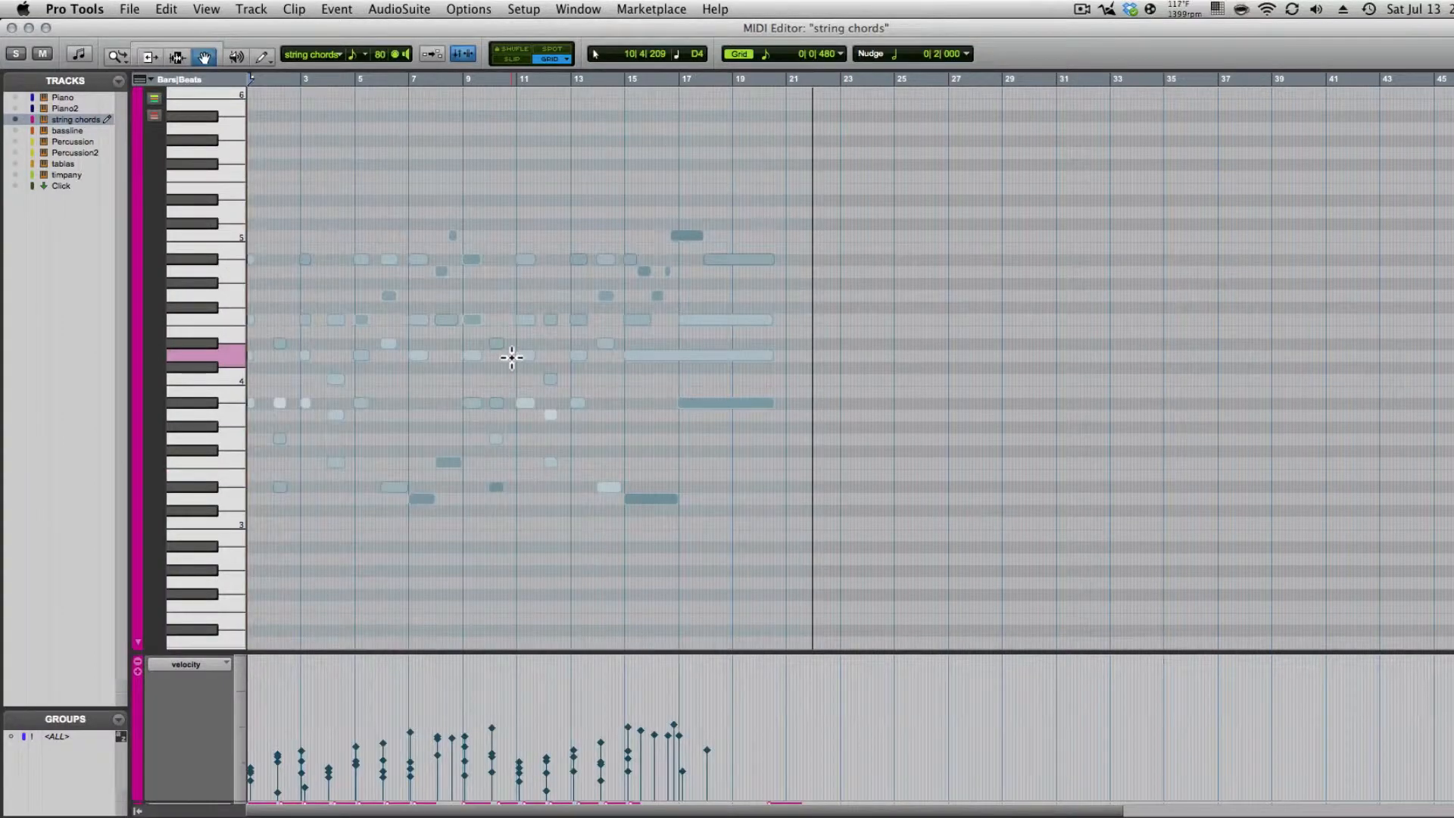
key(F5)
drag(862, 343, 325, 360)
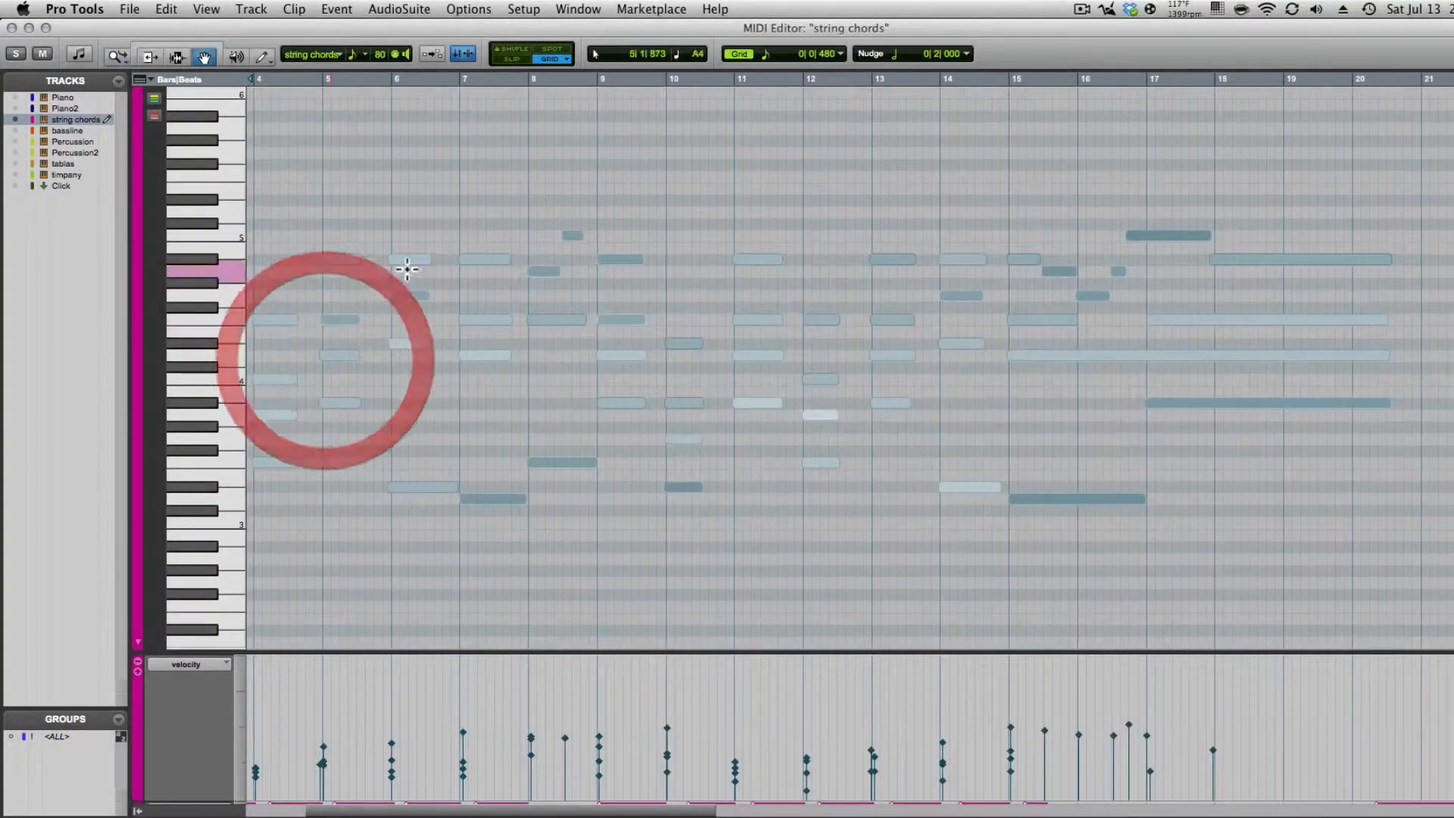
click(12, 28)
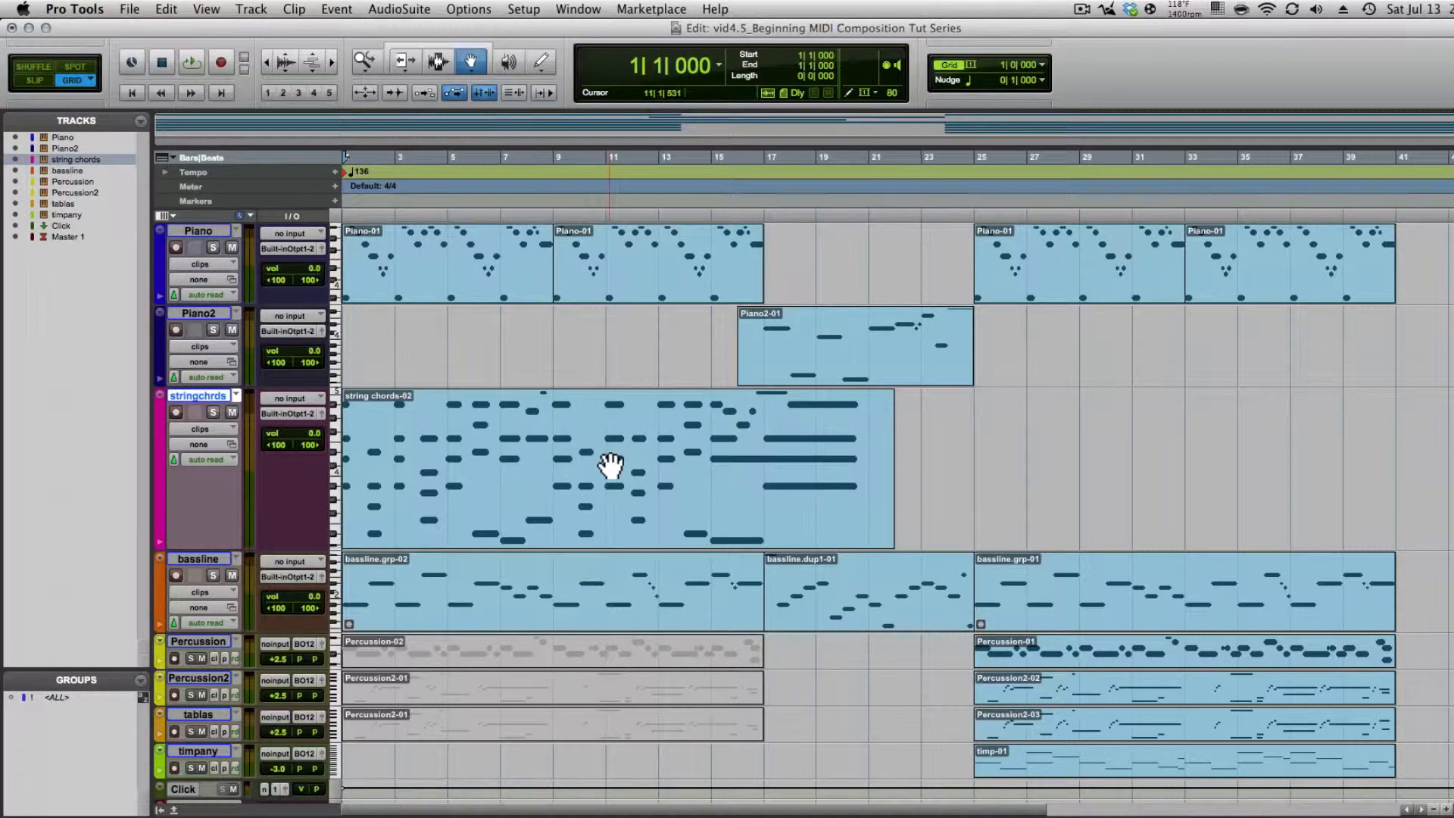
- Show the string chords track's velocity lane and open MIDI Real-Time Properties for its clip, clear of the clip
click(159, 541)
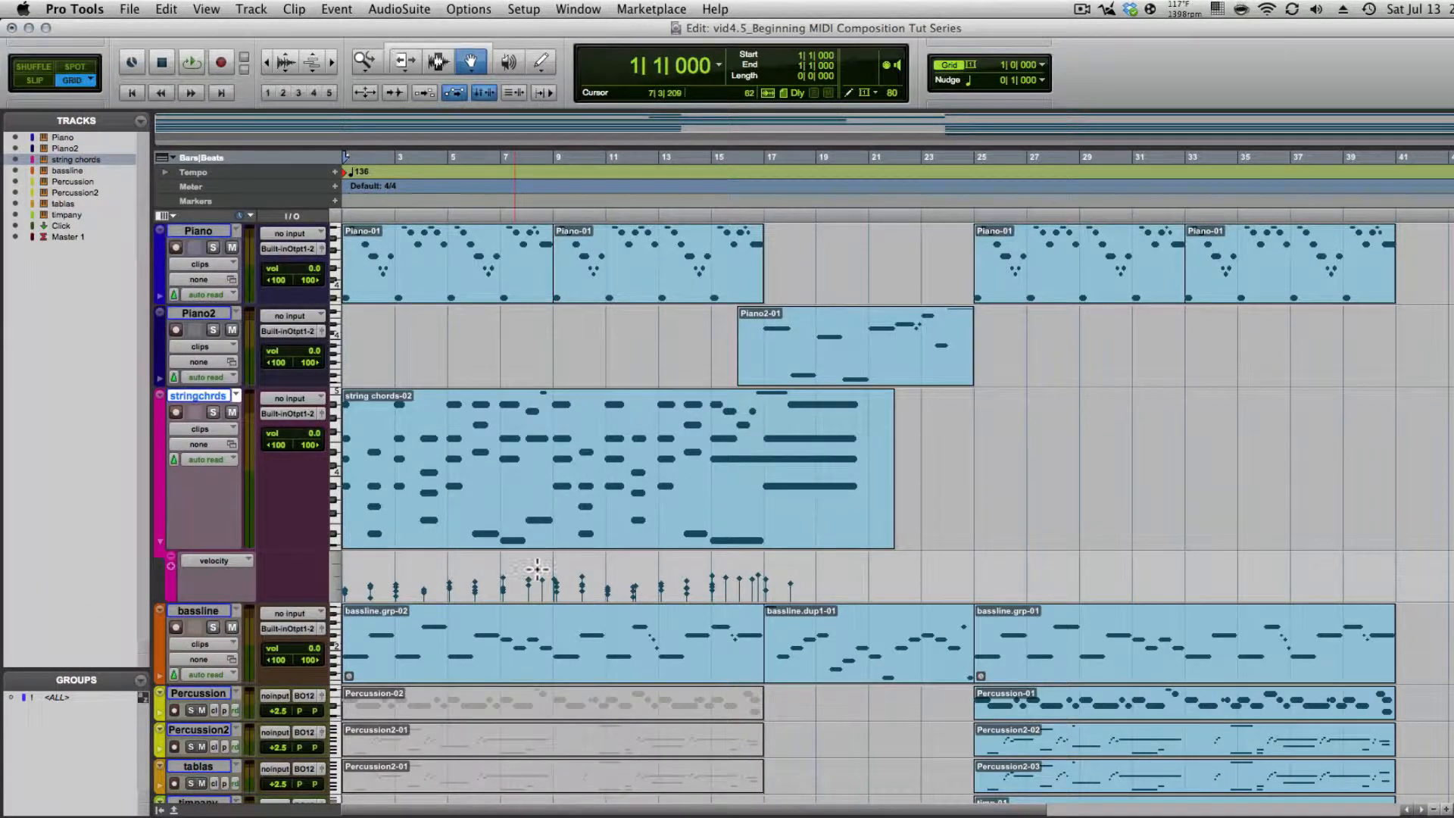
right_click(606, 464)
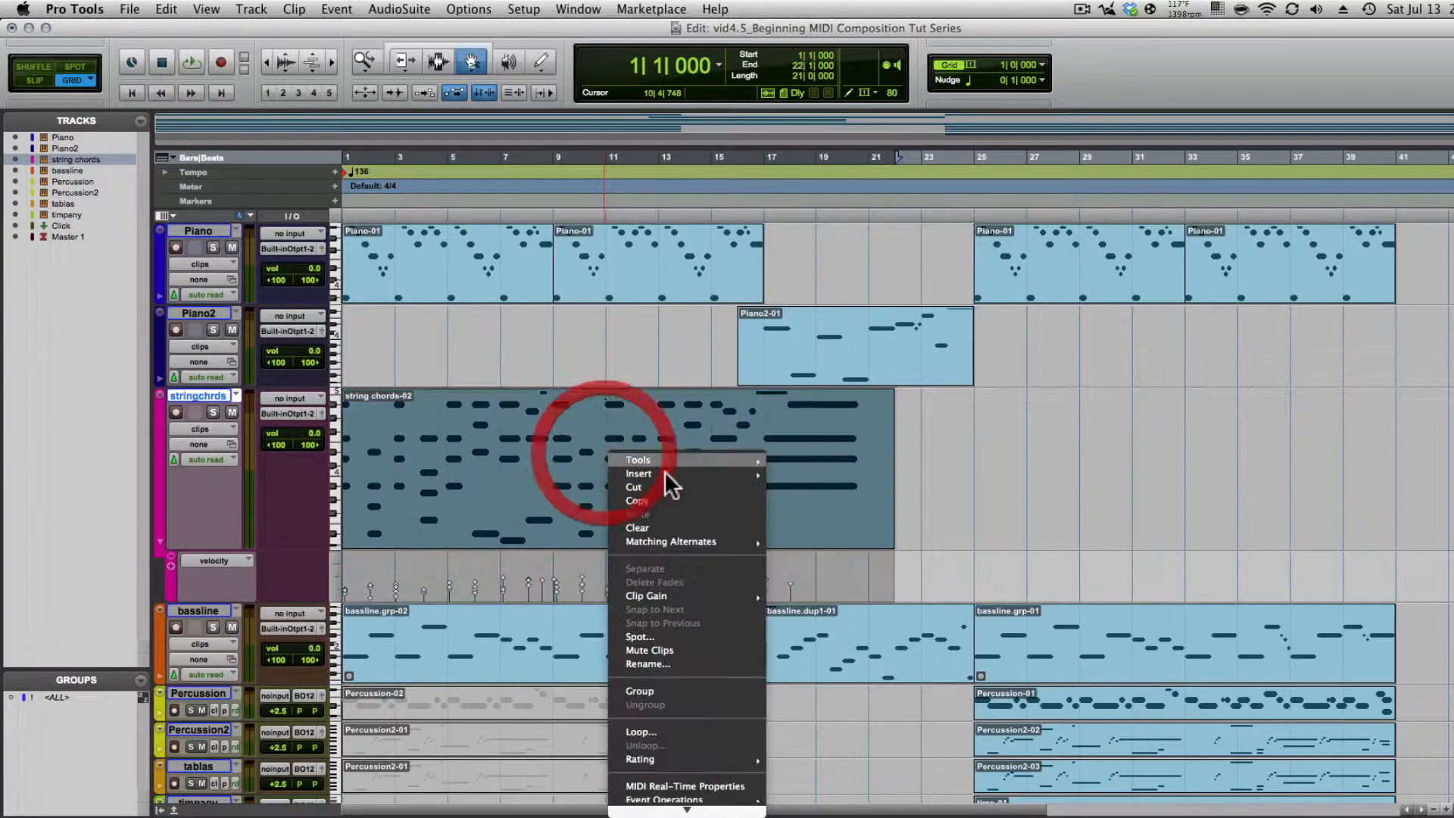
click(656, 739)
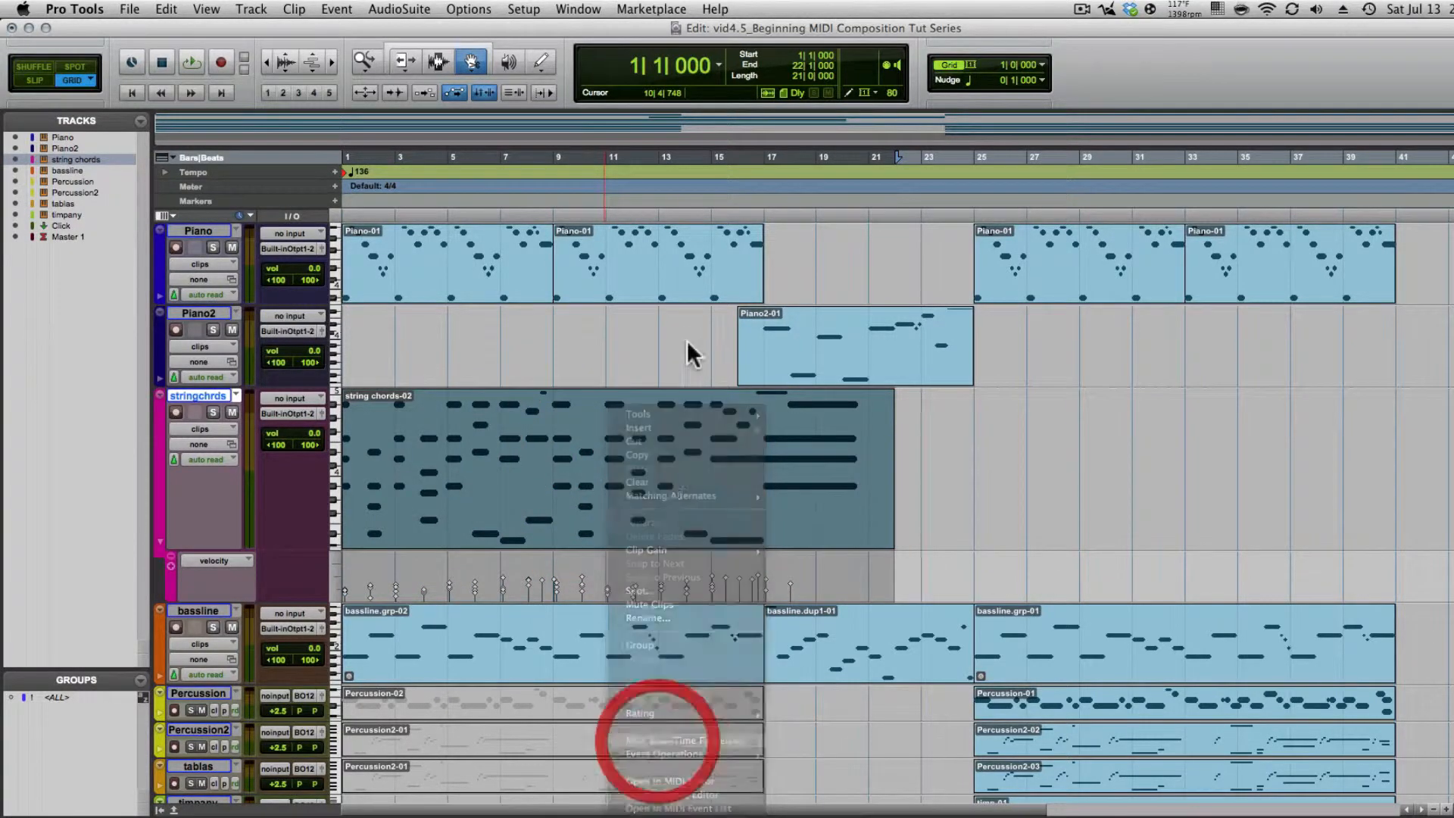
drag(684, 135, 1060, 205)
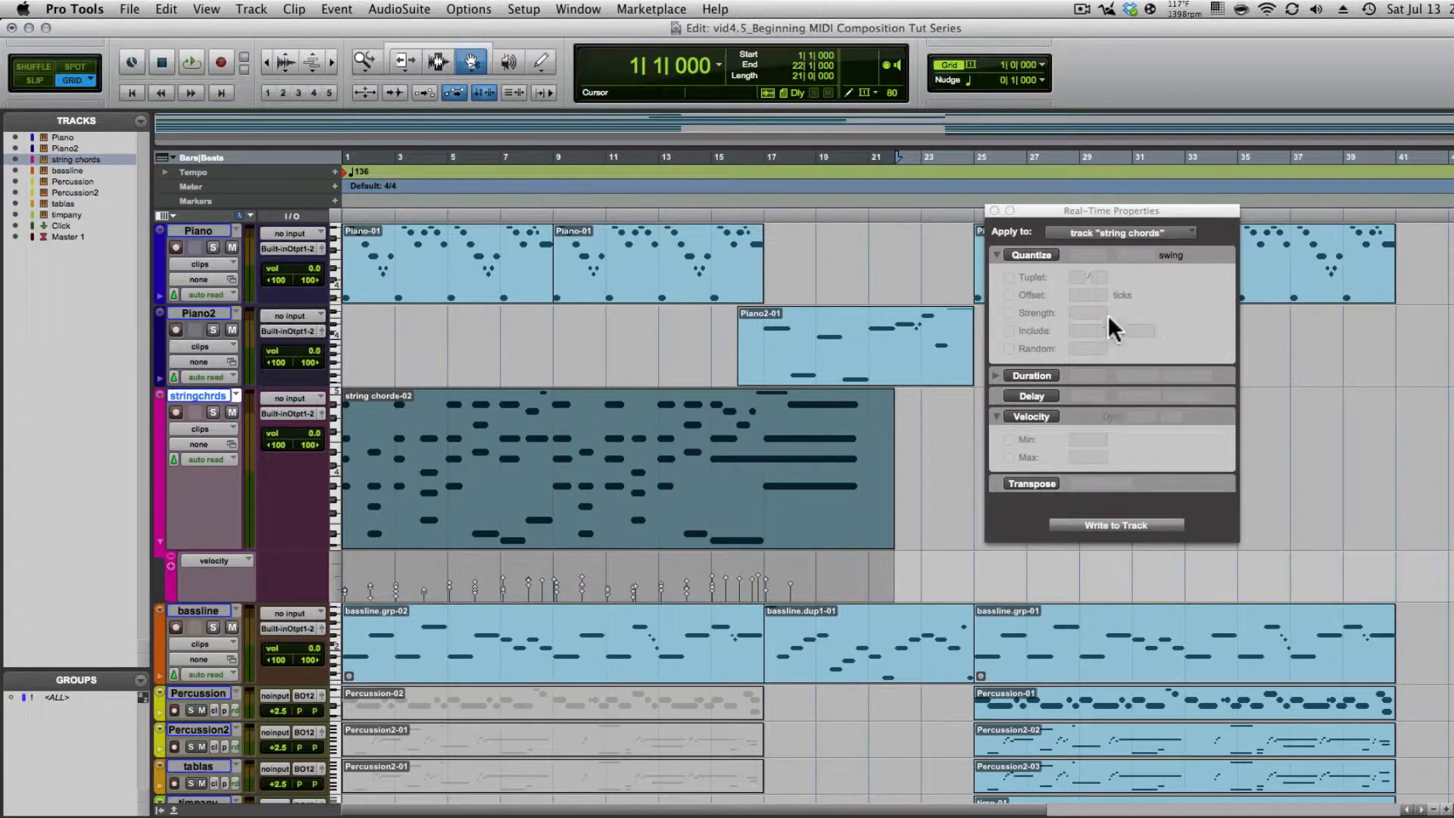
- Enable real-time quantize on the string chords track with a 1/8 note grid and 85% strength
click(1006, 253)
click(1084, 255)
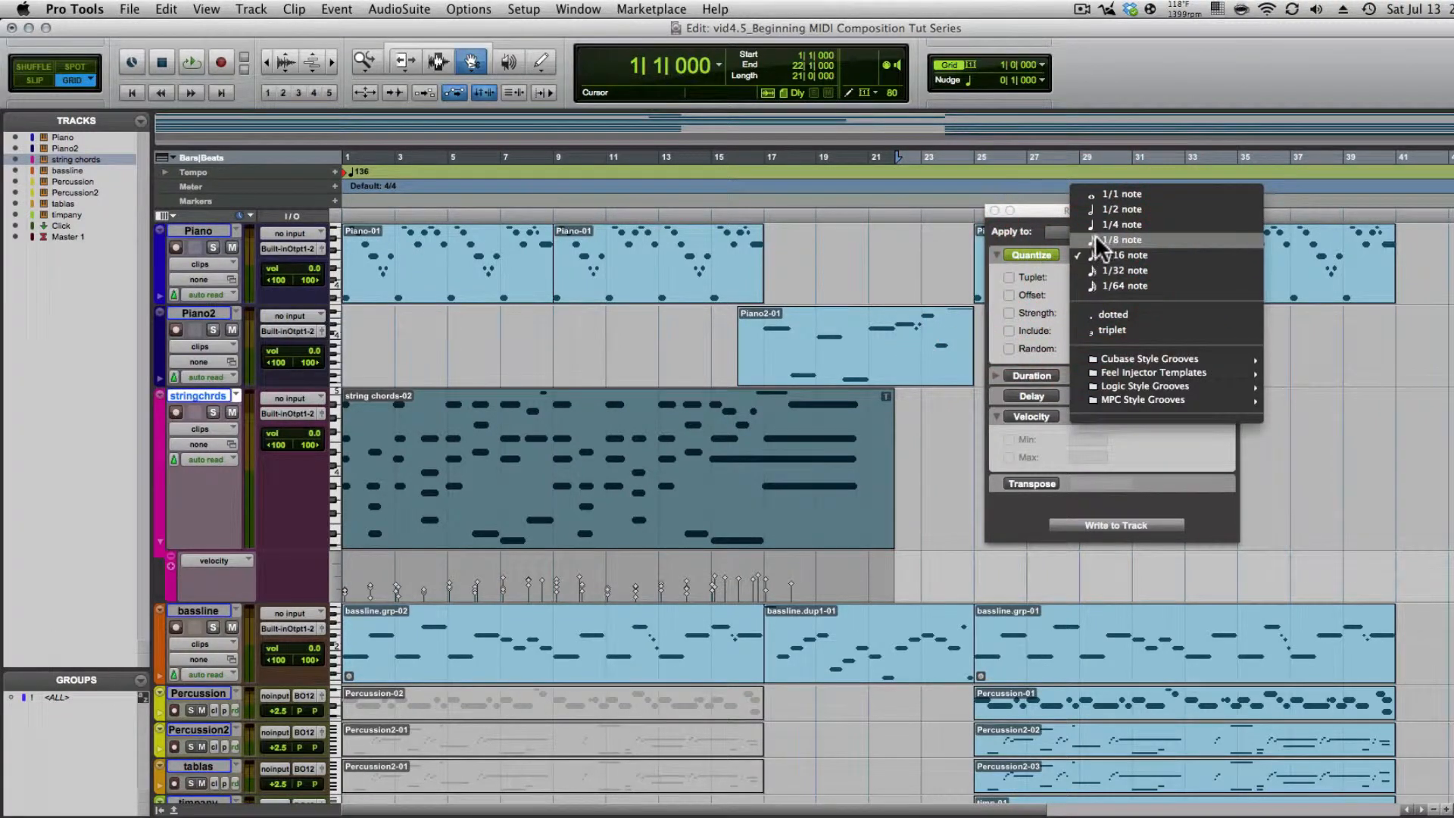
click(1107, 239)
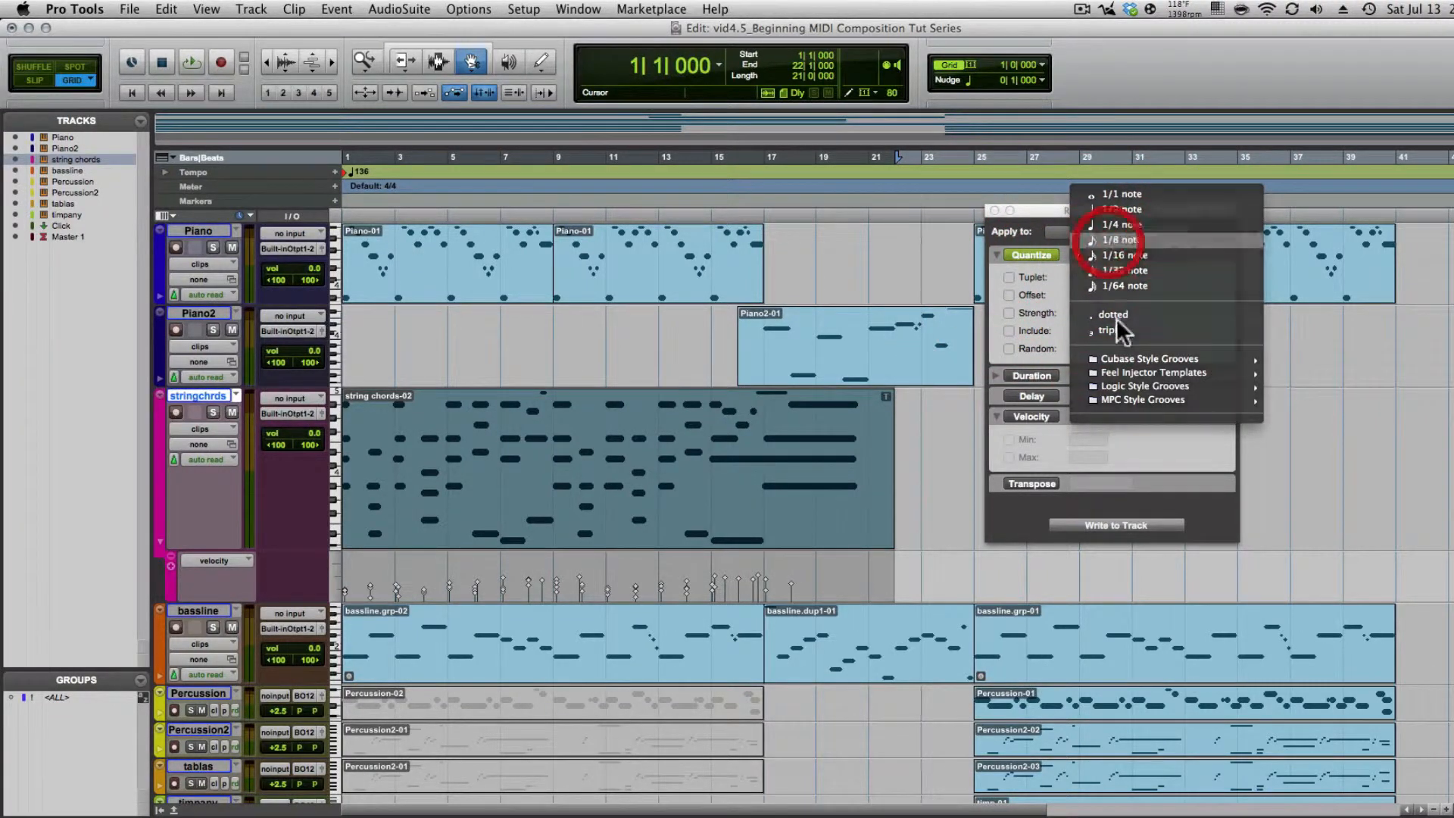
click(1010, 310)
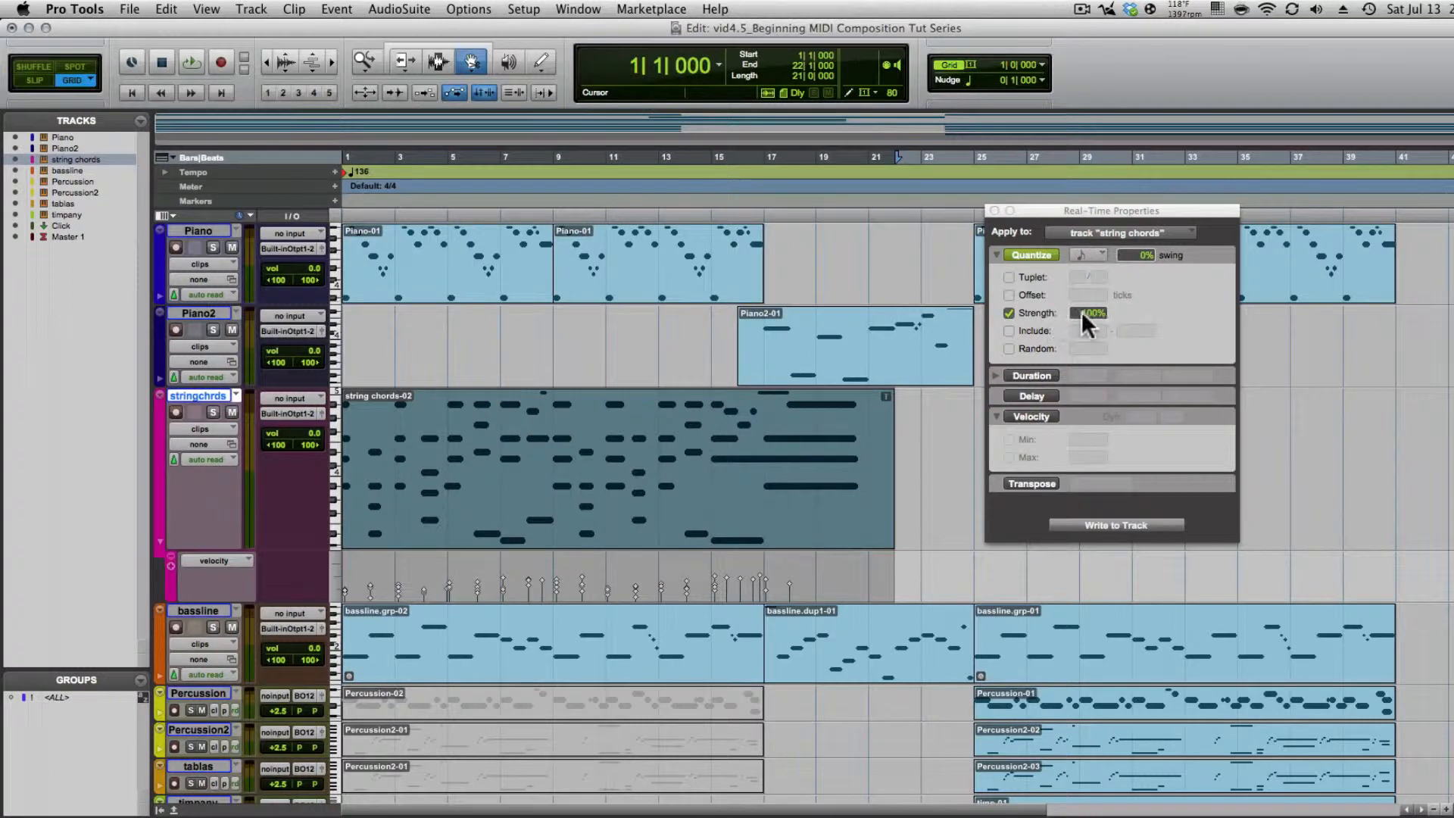
mouse_move(1084, 330)
mouse_down()
mouse_move(1075, 339)
mouse_move(1092, 311)
mouse_up()
click(1093, 312)
- Enable real-time velocity on the string chords track with 14% dynamics and an offset of -53
click(1012, 416)
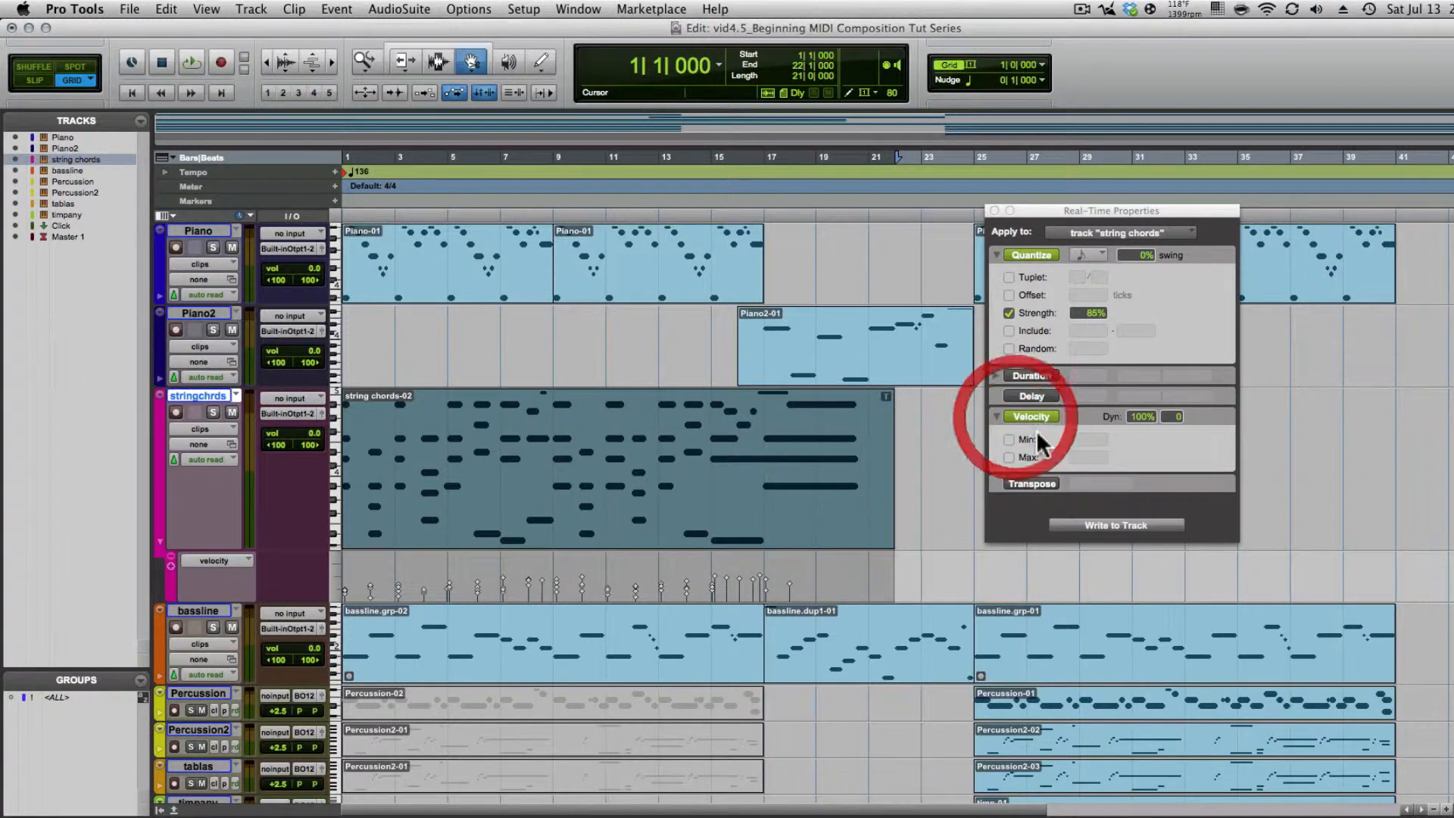
drag(1141, 416, 1147, 492)
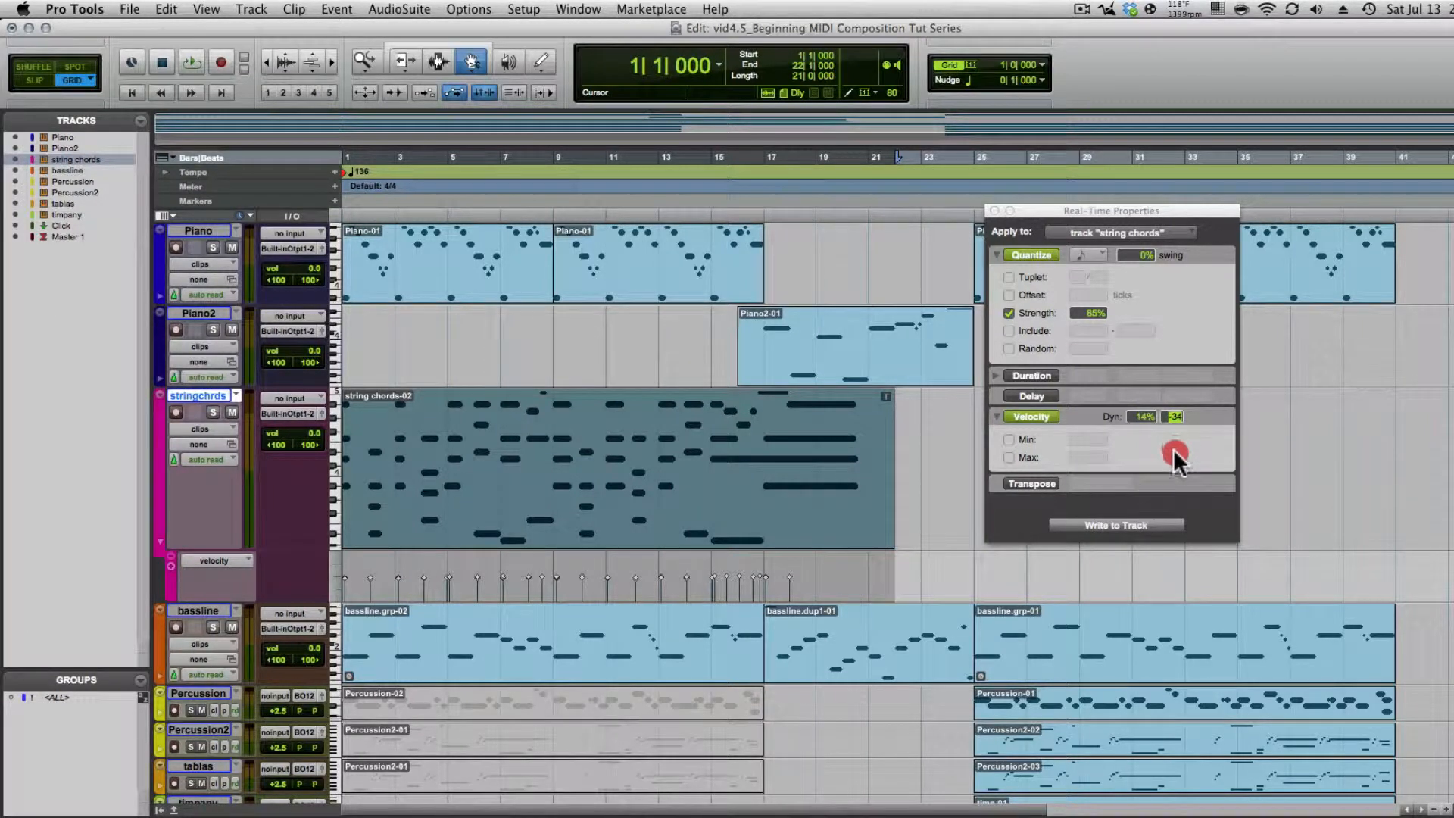
drag(1174, 464, 1175, 464)
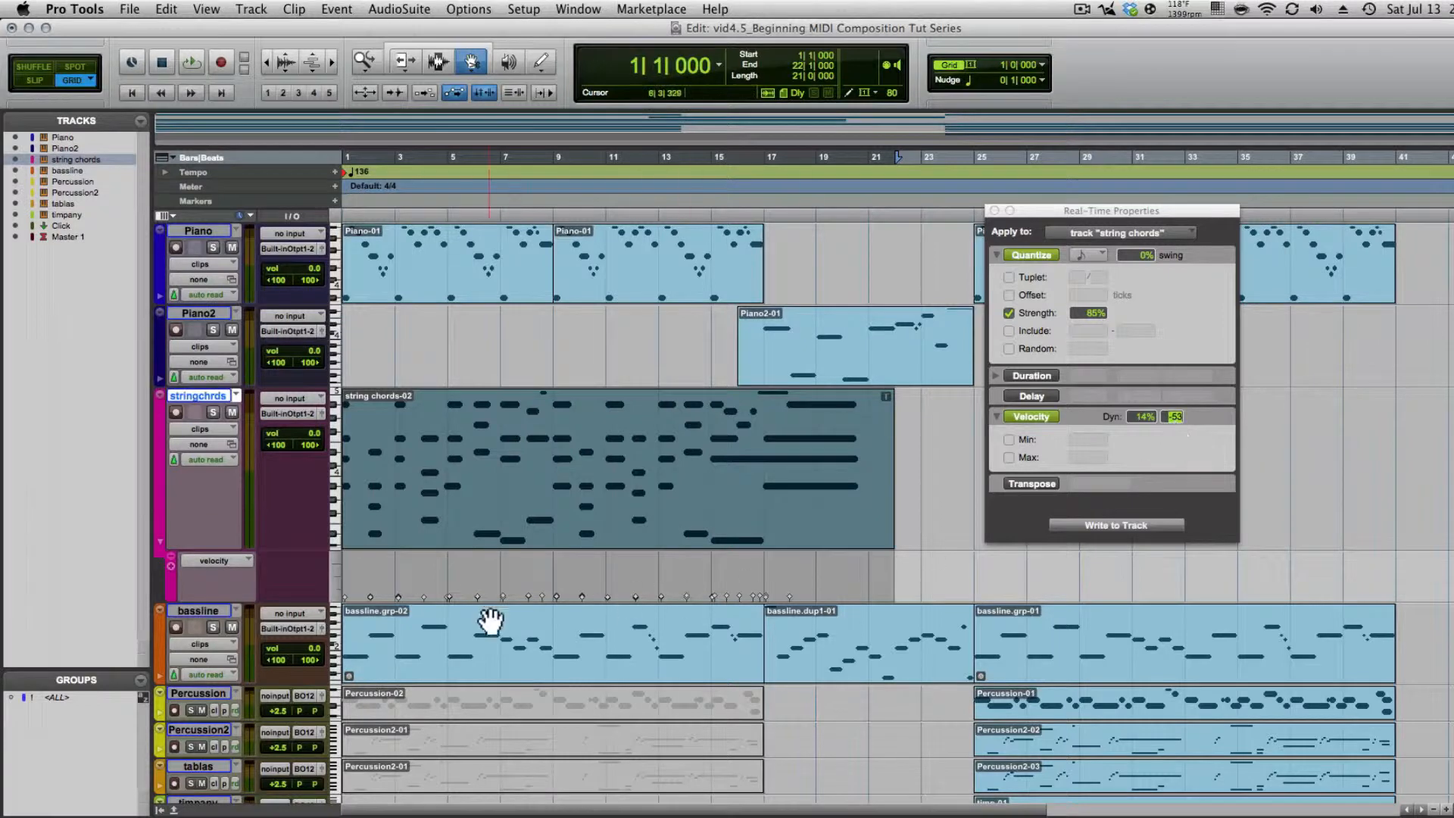
- Enlarge the string chords velocity lane and set the velocity offset to -27 during playback
right_click(332, 567)
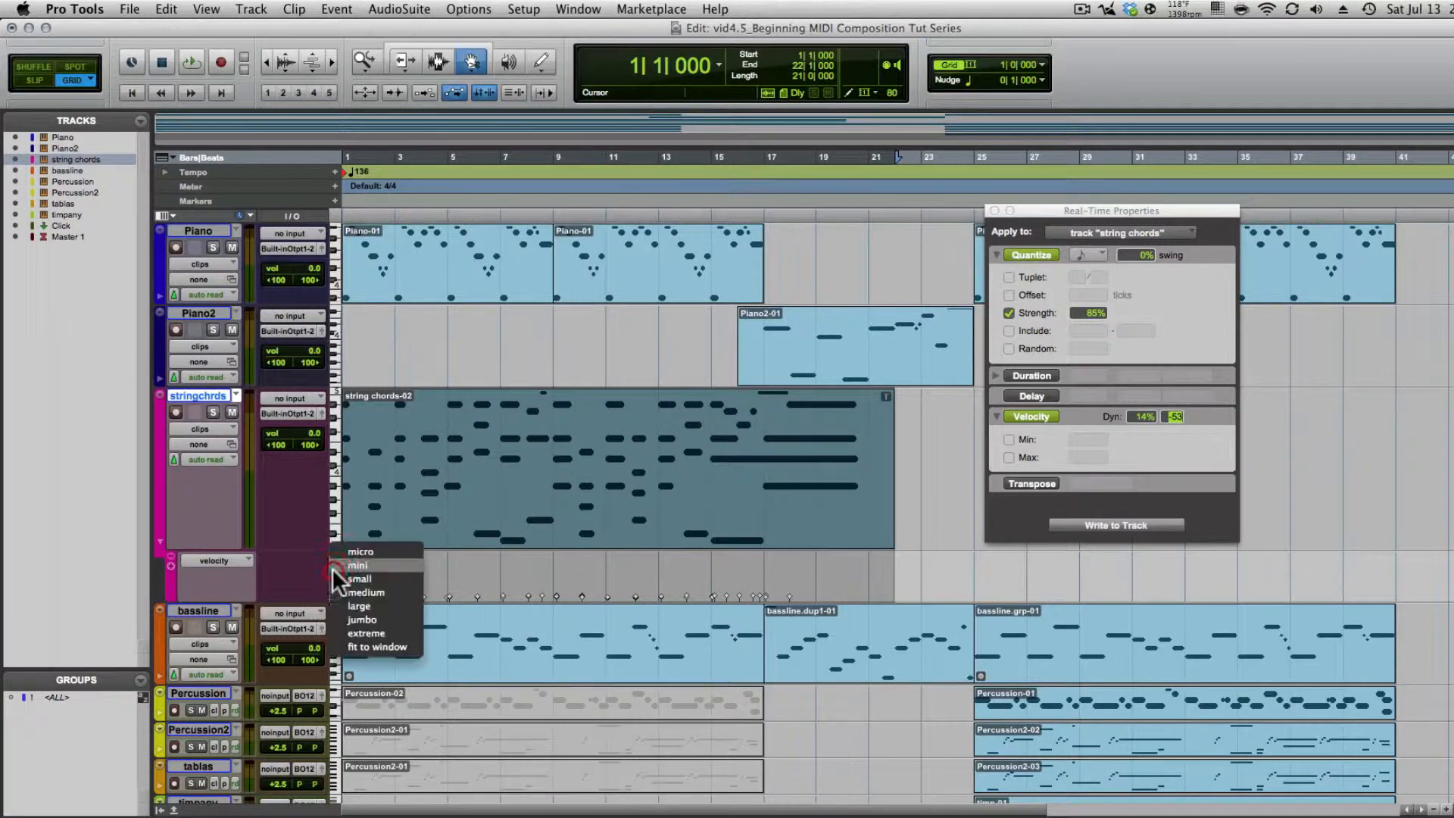
click(351, 598)
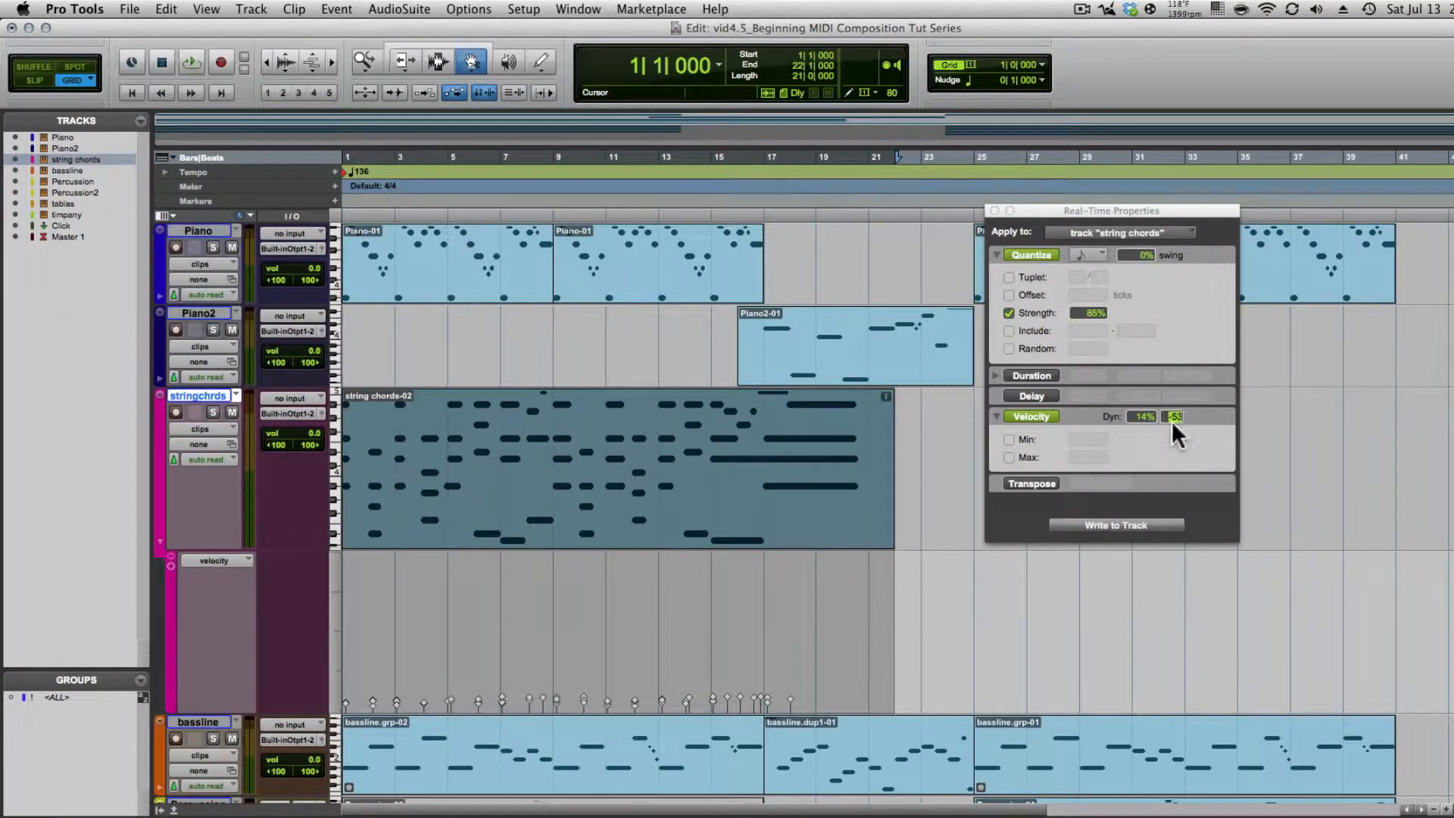
key(space)
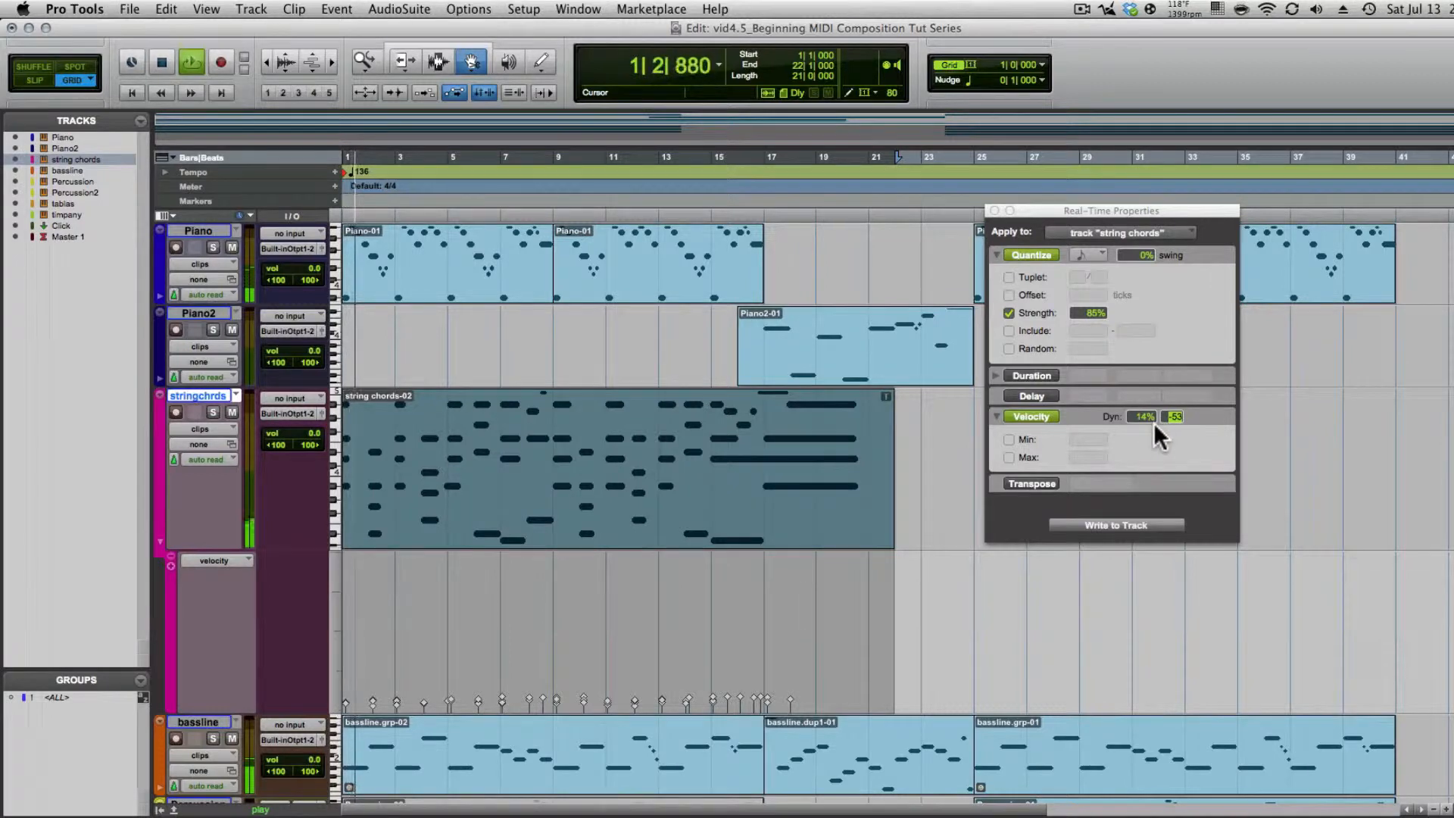
drag(1172, 415, 1171, 394)
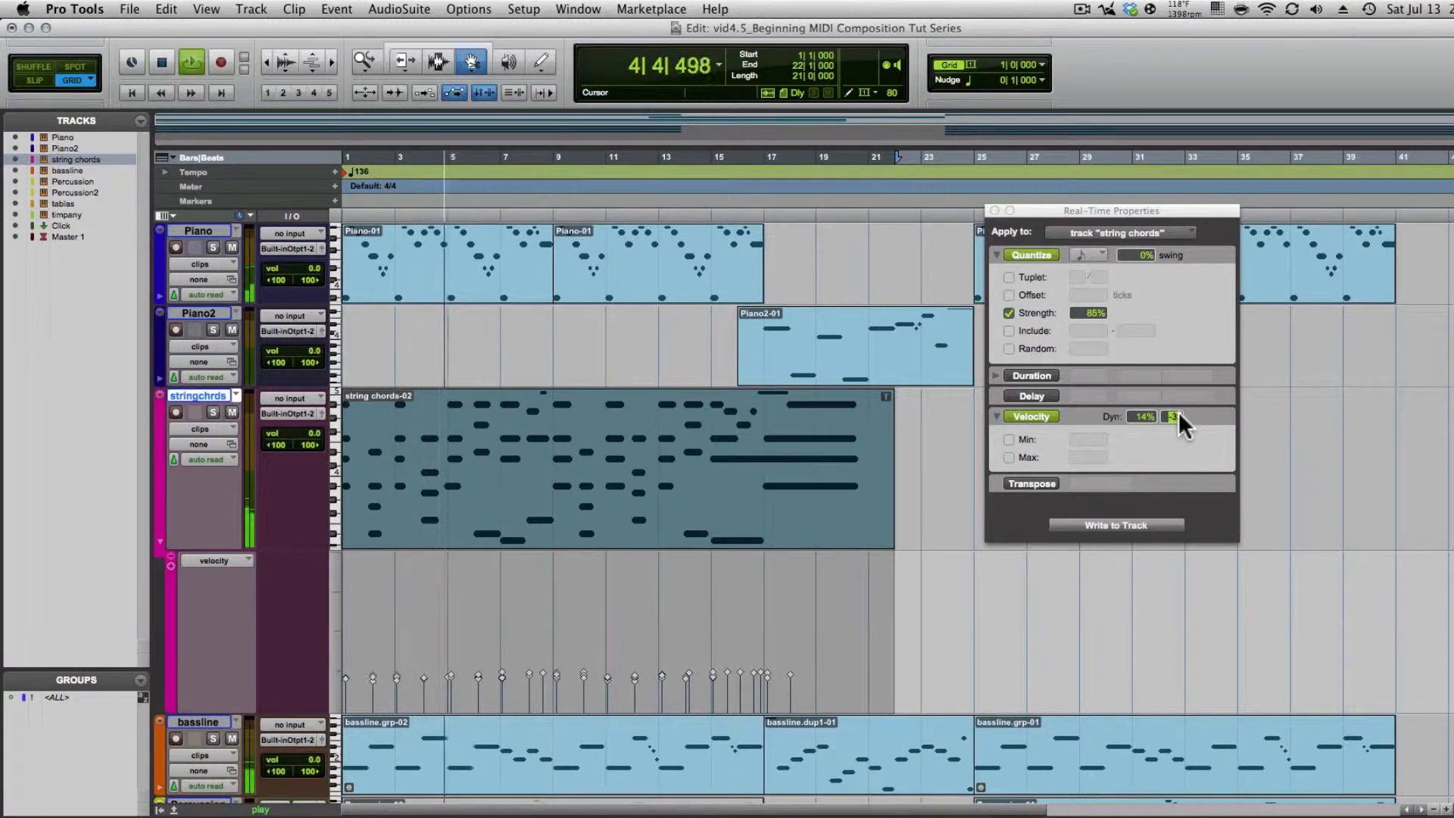
drag(1178, 412, 1179, 401)
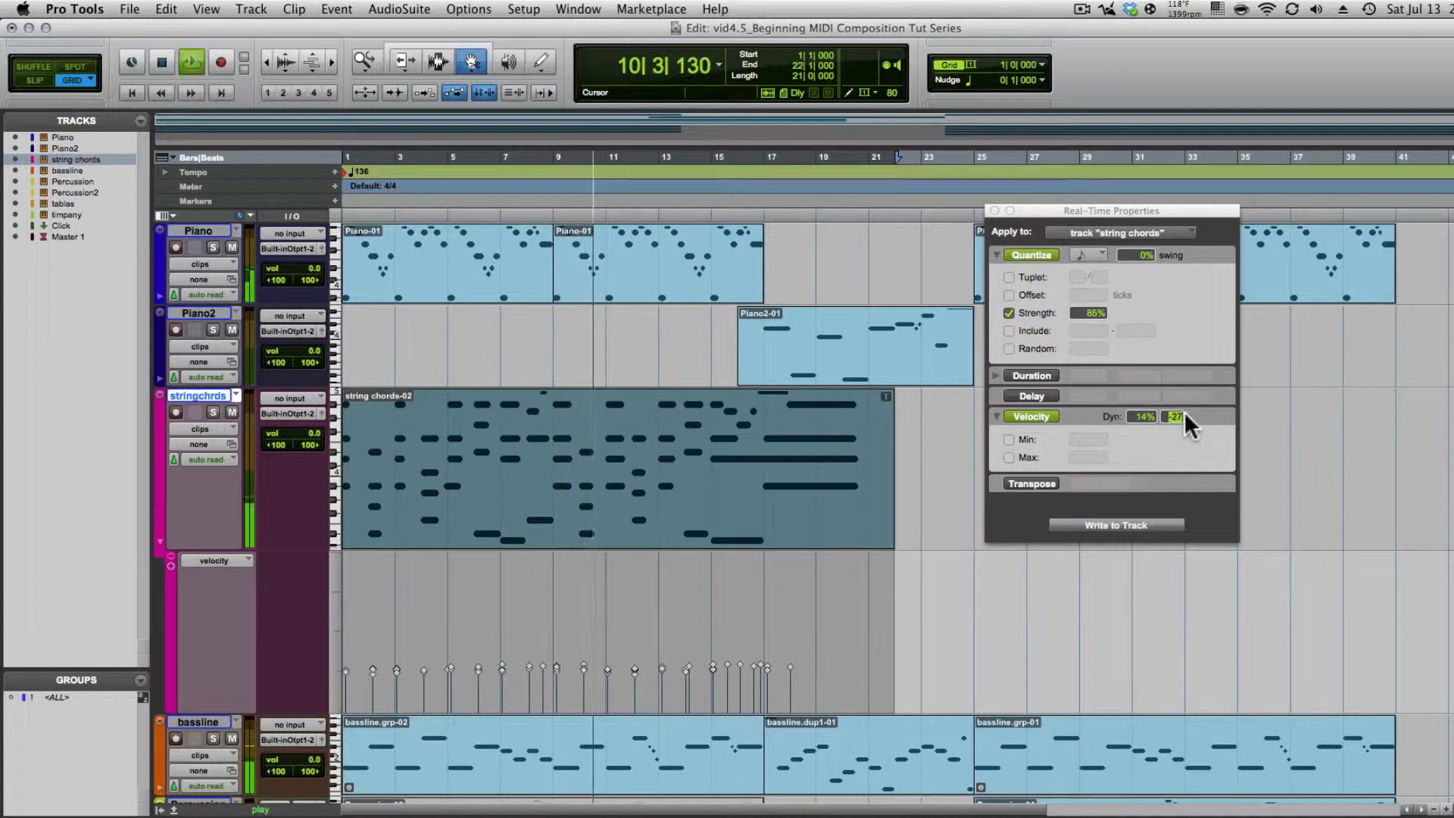
- Set the real-time velocity offset to -33, write the real-time properties to the string chords track and close their window
drag(1169, 412, 1171, 438)
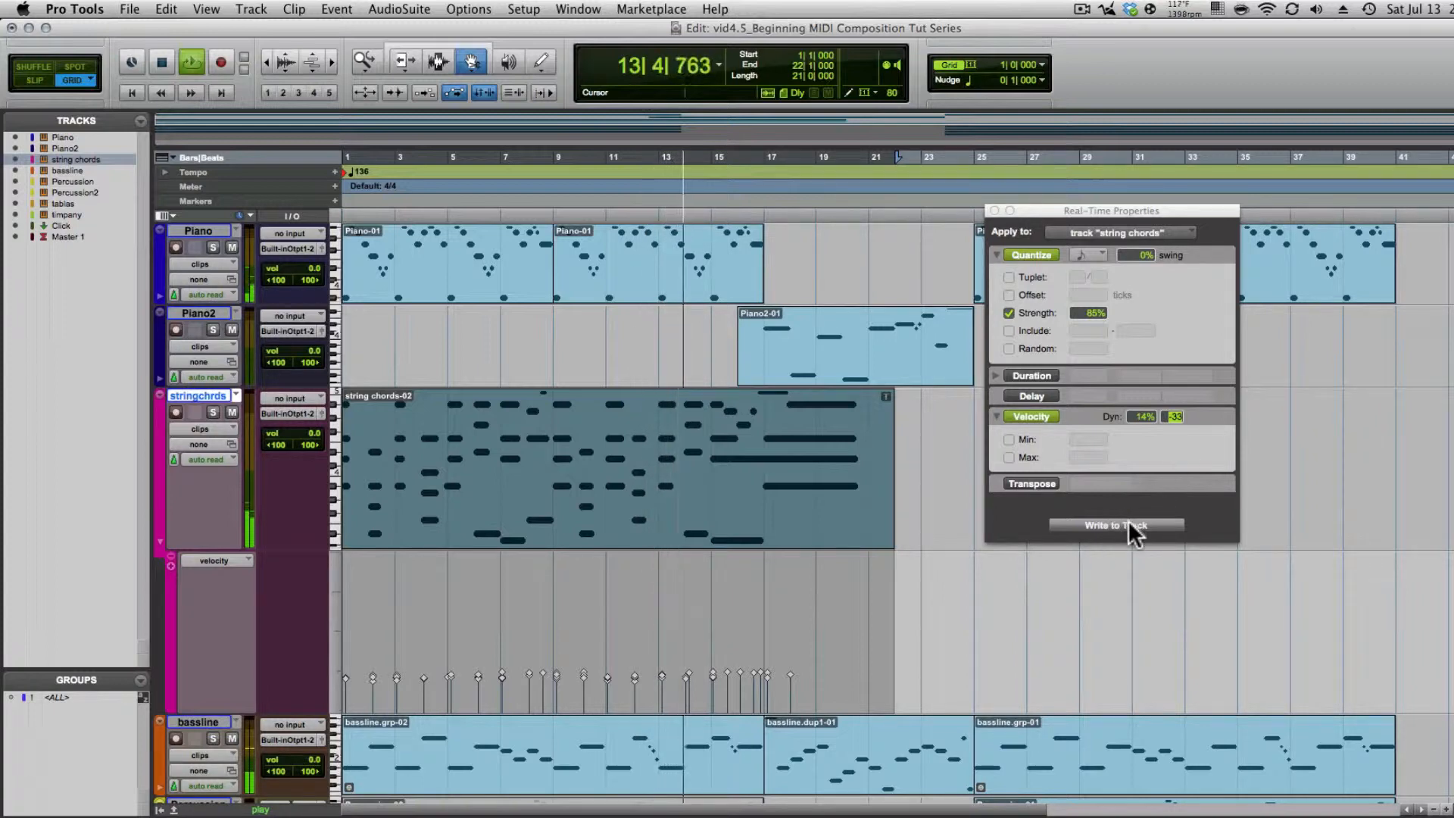
key(space)
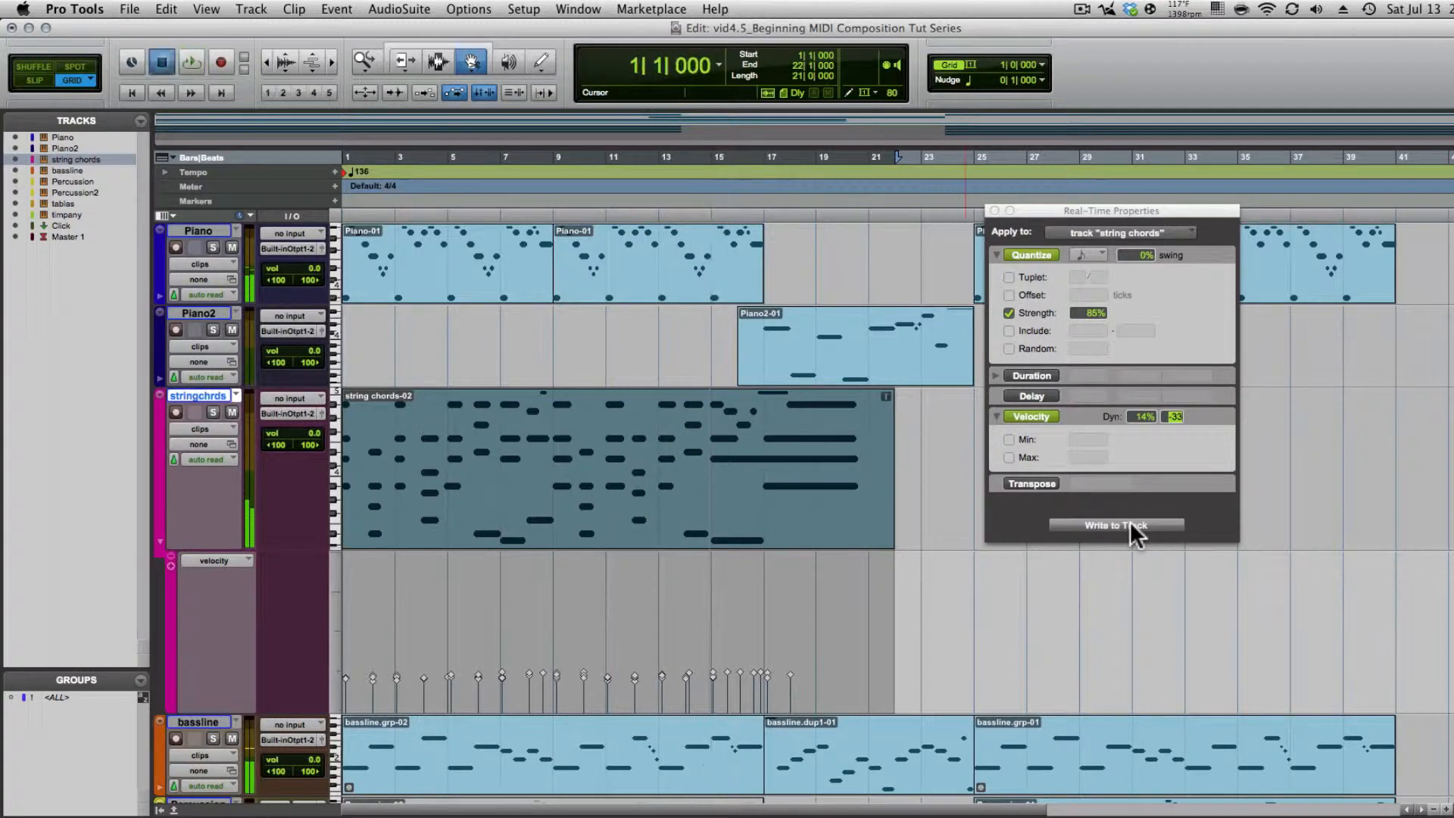
click(1130, 524)
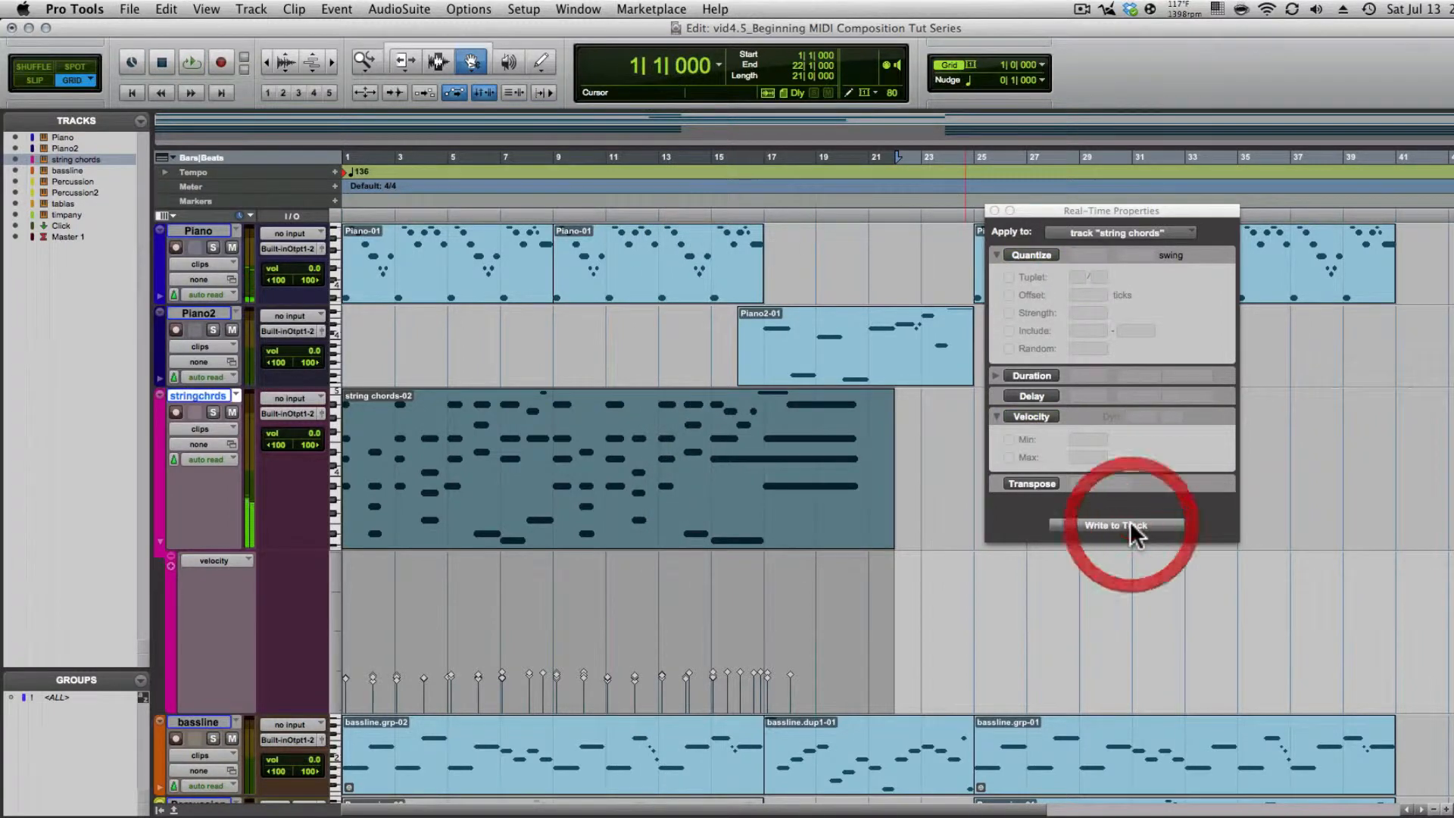
click(995, 210)
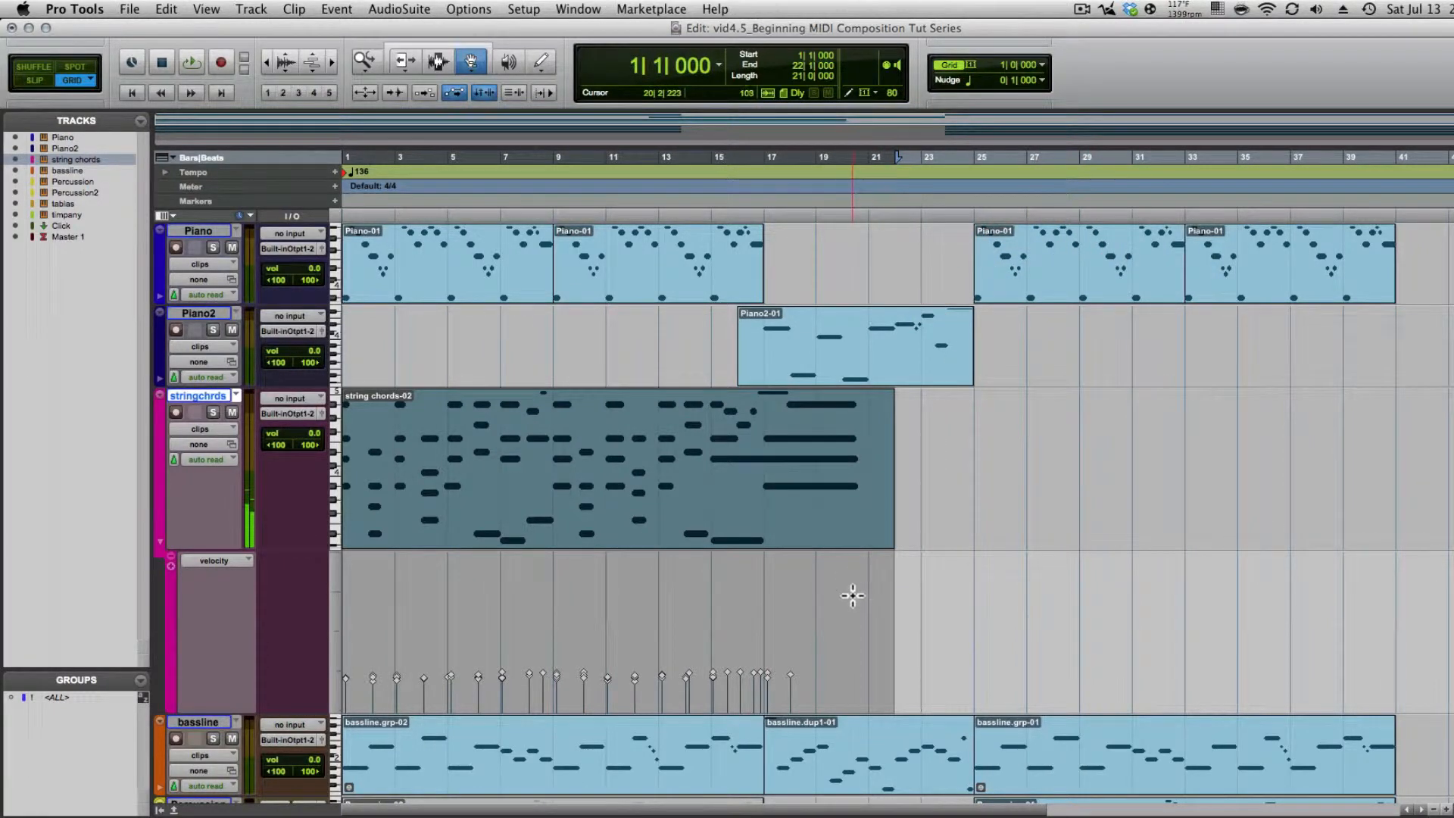
- Deselect the string chords clip and briefly play the arrangement from the start
click(851, 595)
key(Return)
key(space)
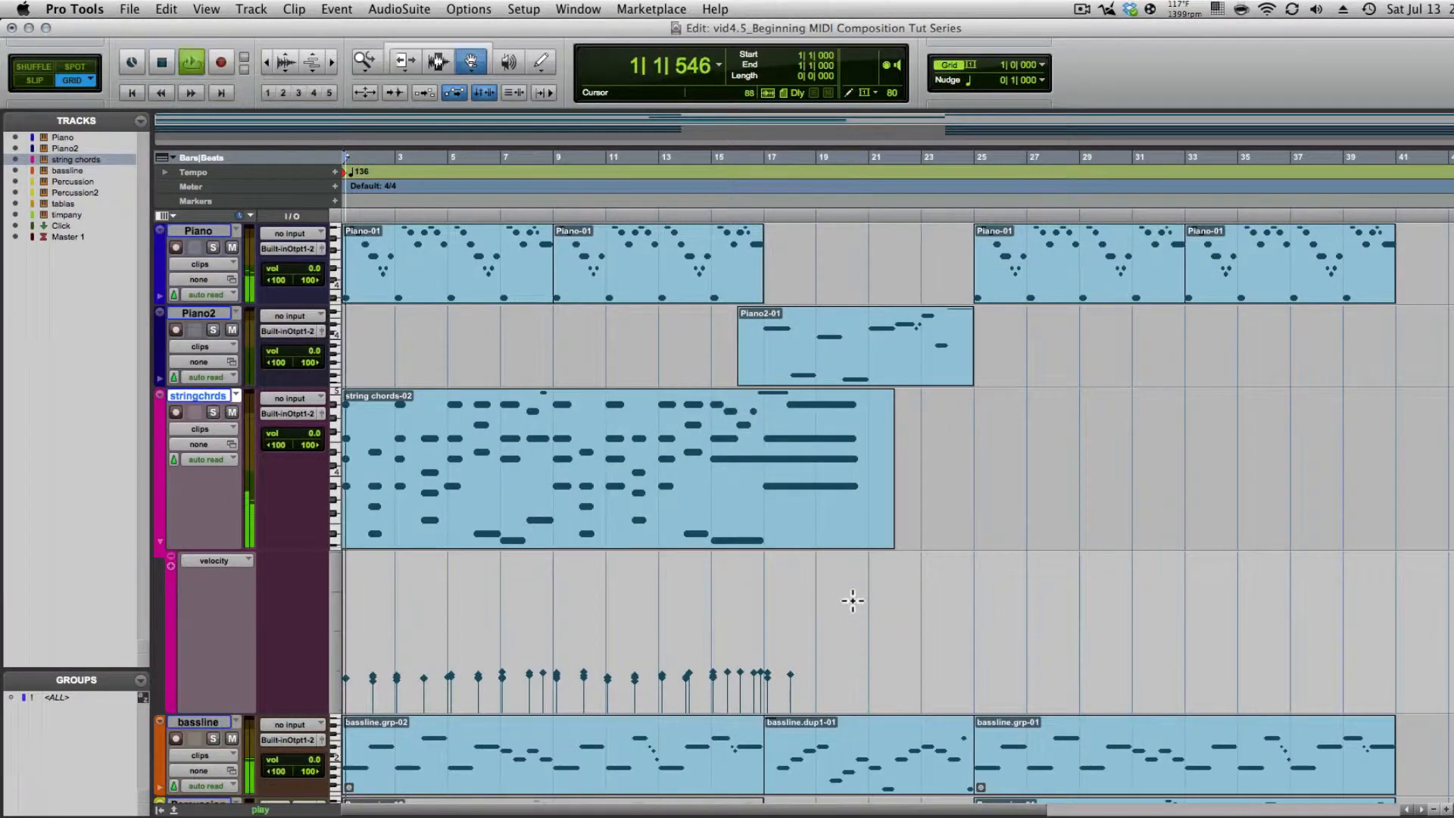
key(space)
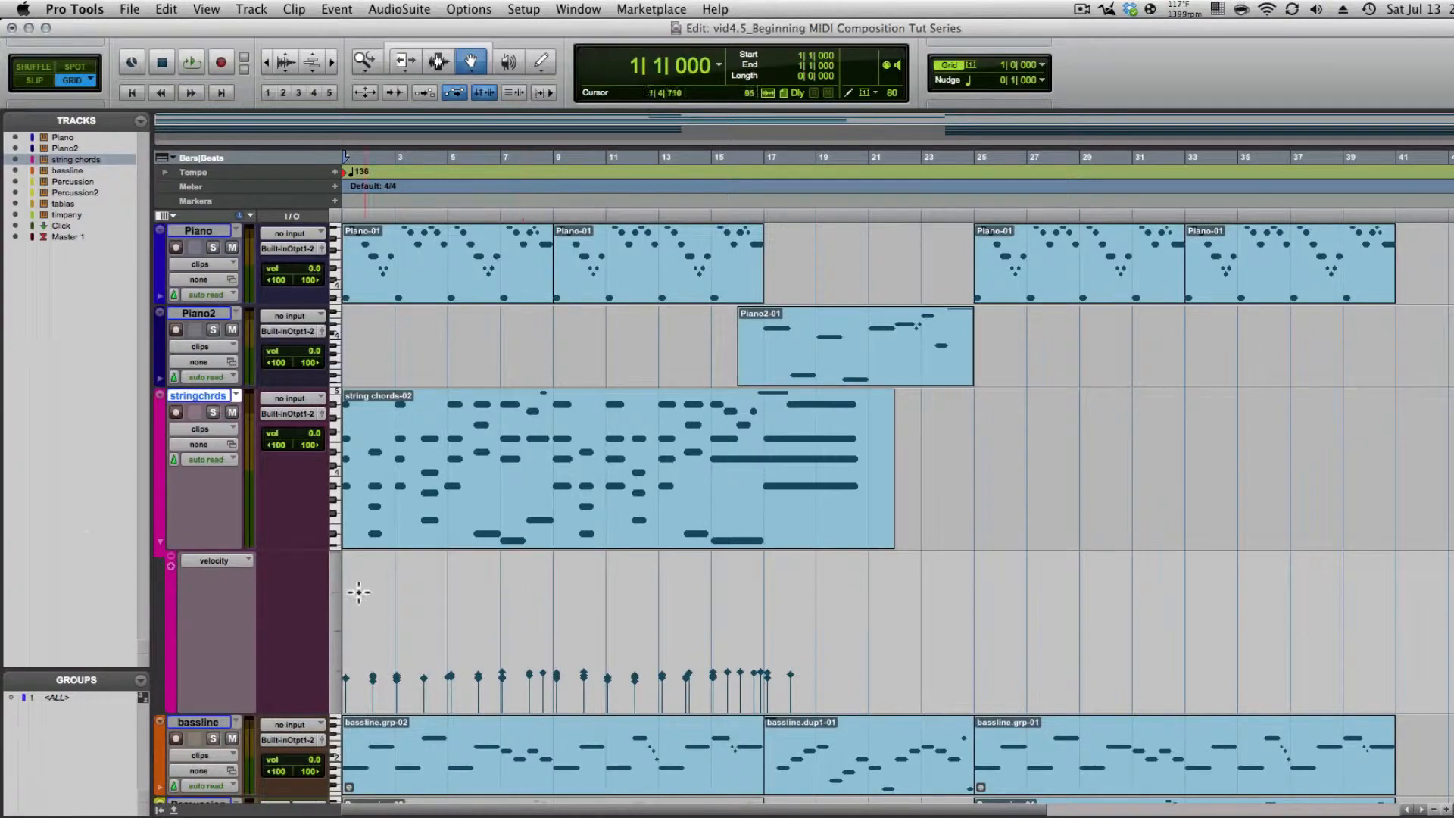
- Hide the string chords velocity lane and open the clip in the MIDI Editor with no notes selected
click(158, 542)
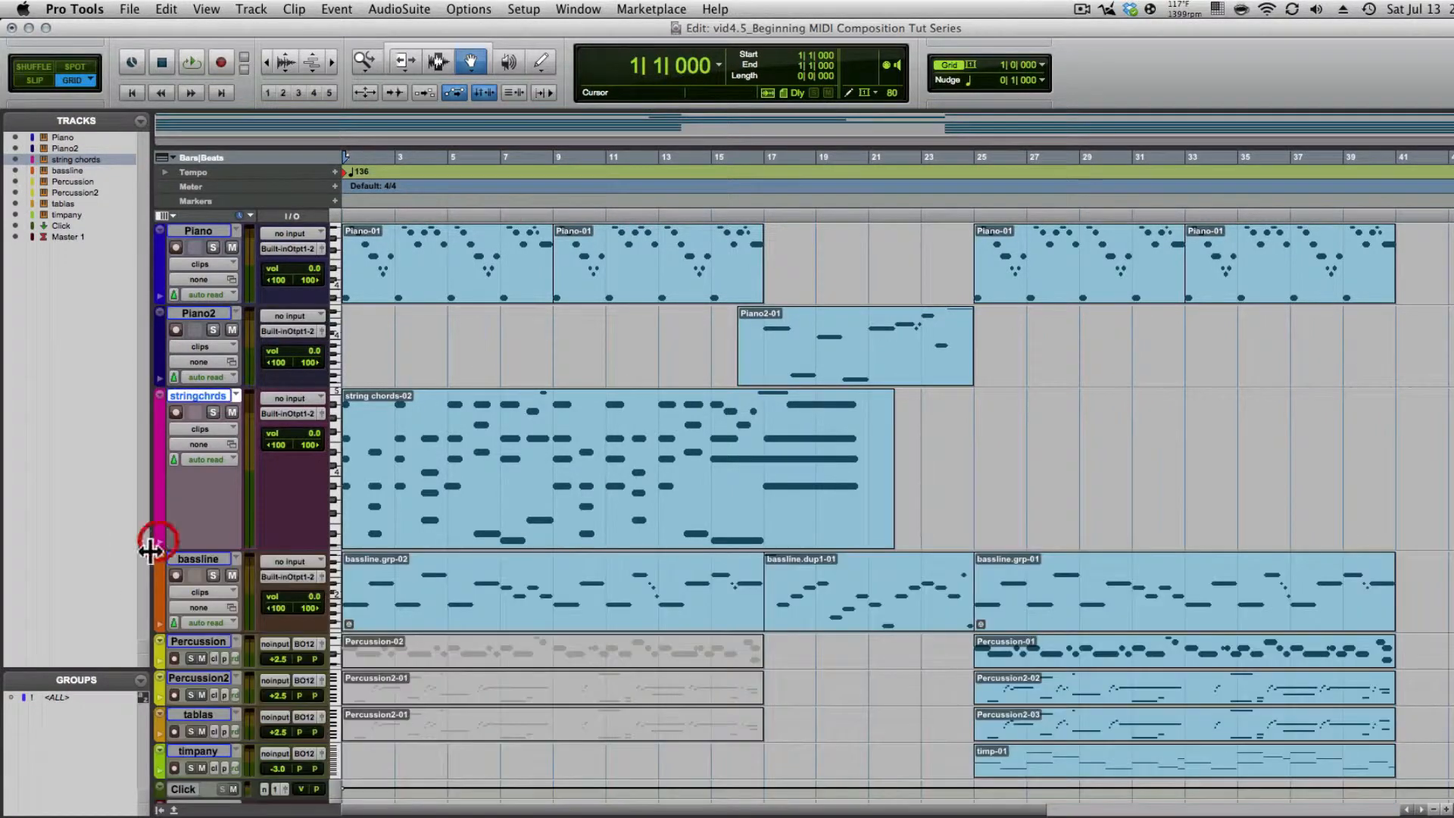
double_click(593, 497)
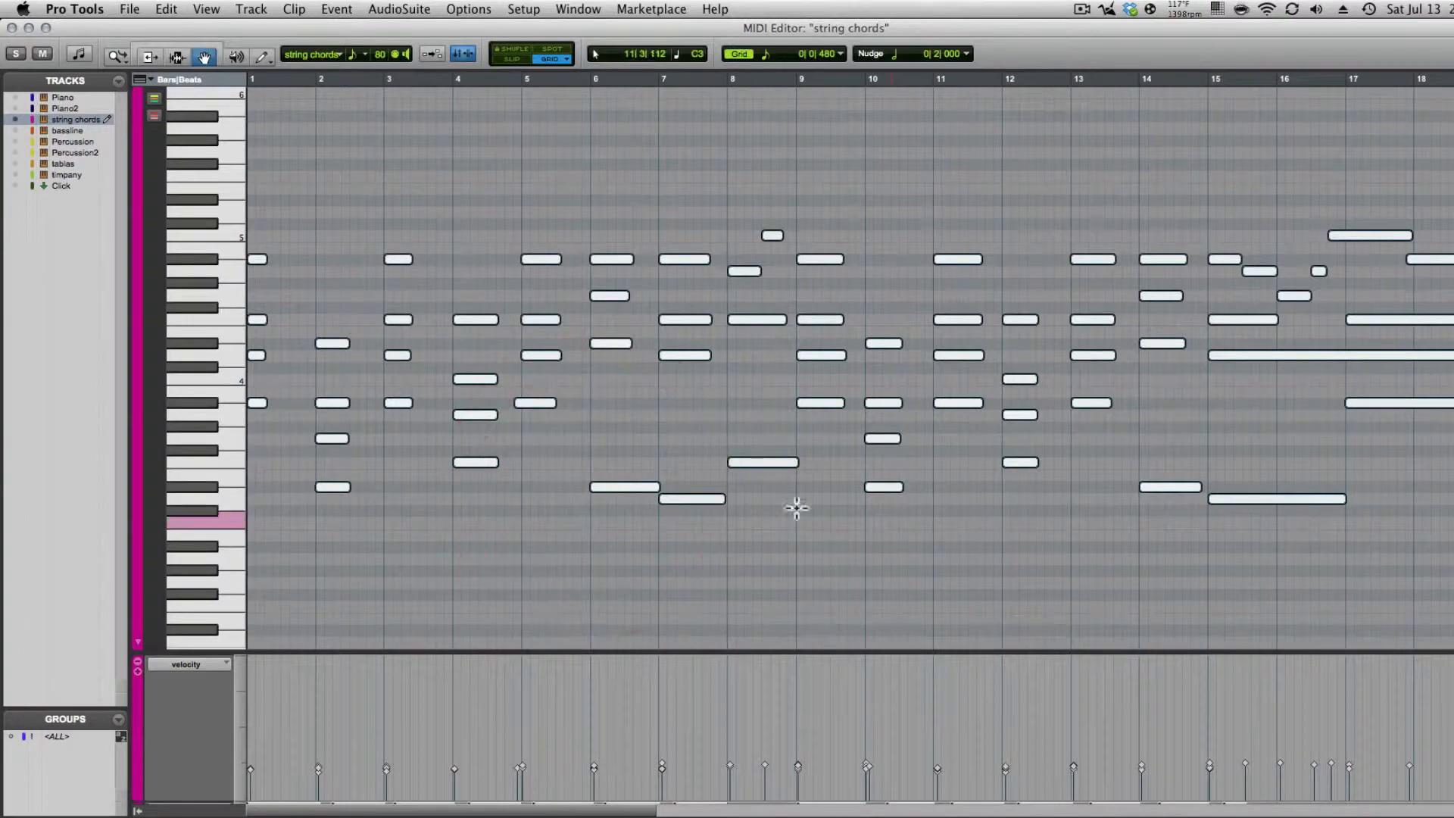
drag(615, 169, 277, 454)
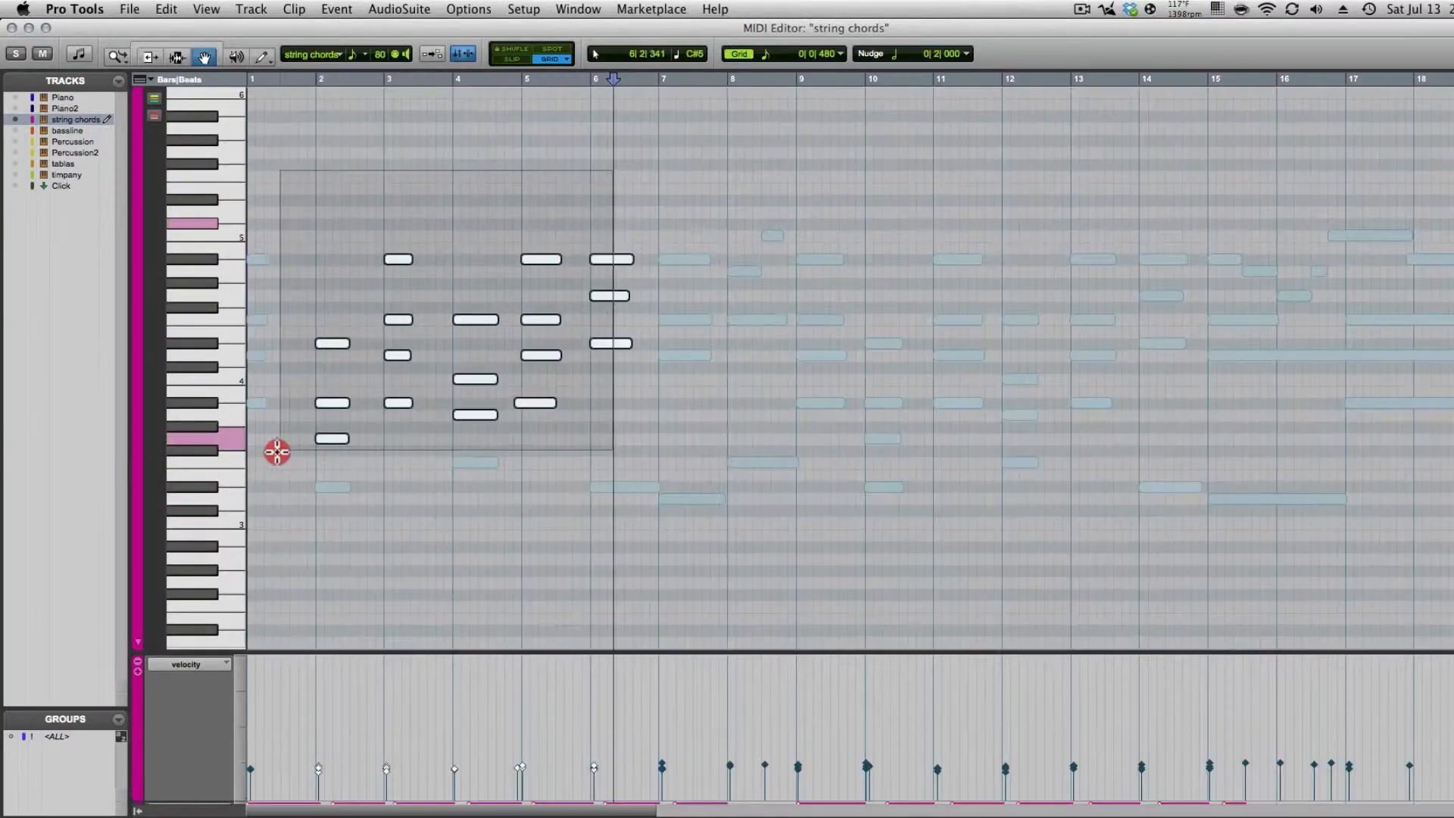
click(506, 234)
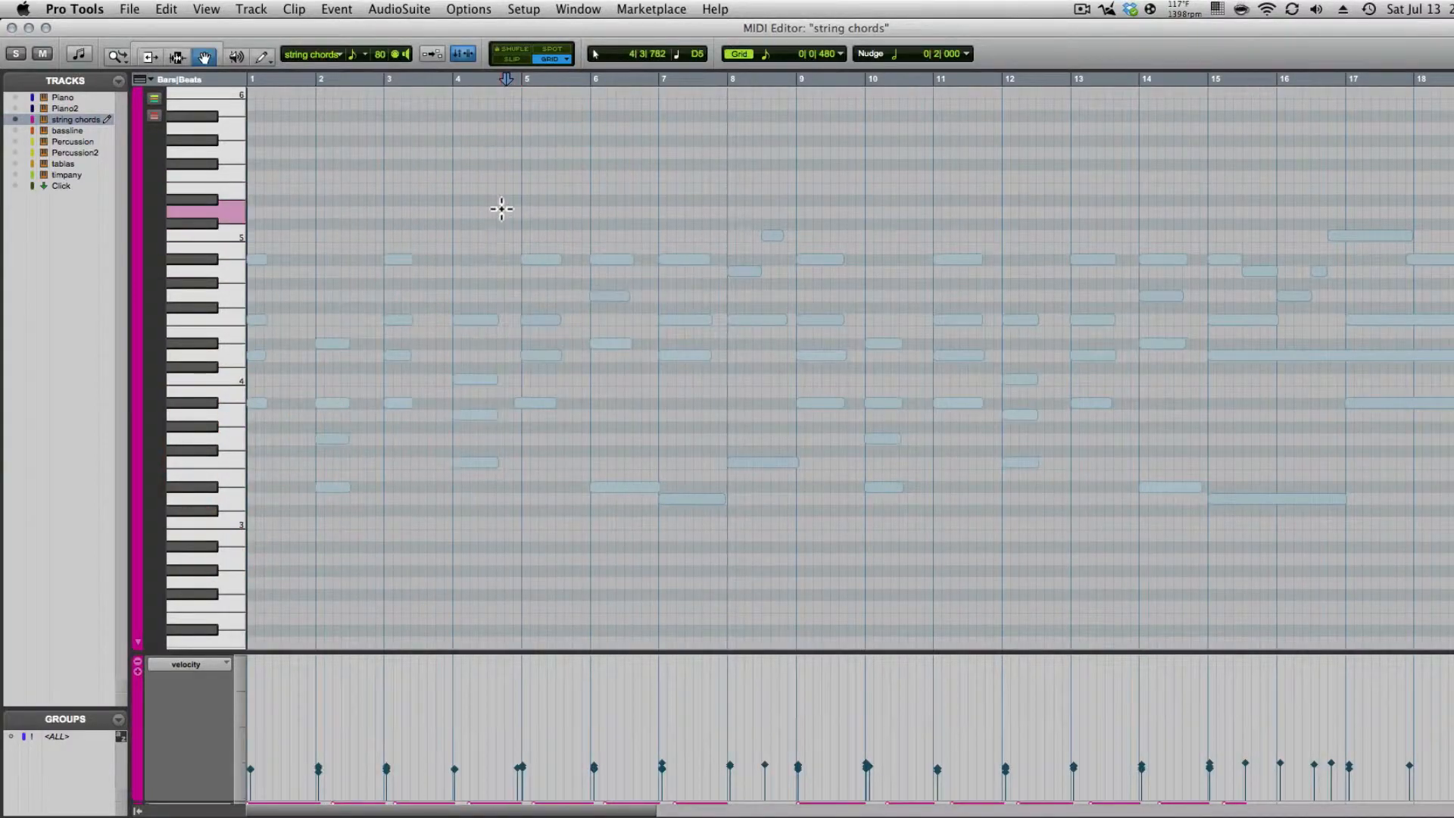
key(Return)
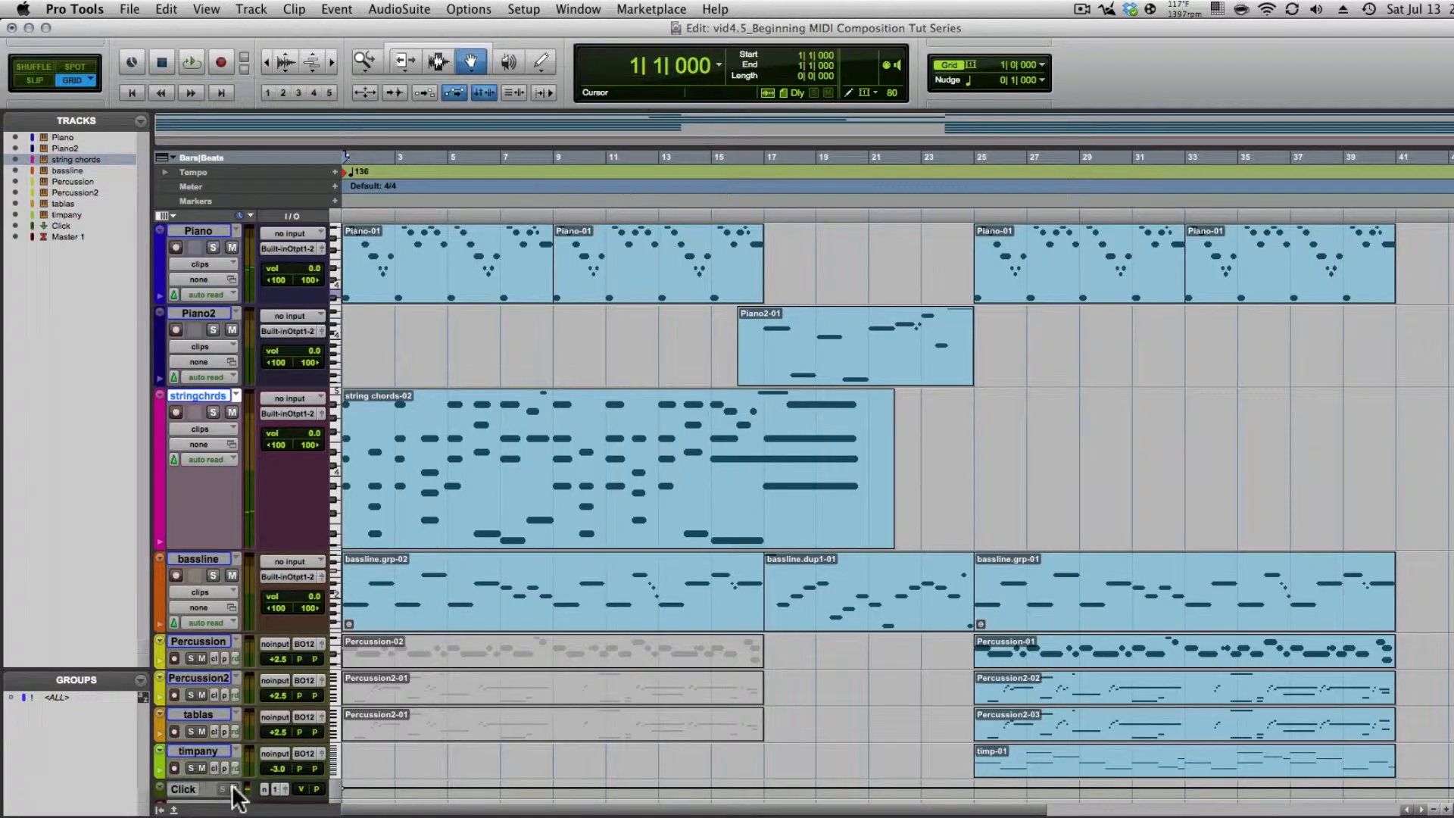
- Play the string chords from the start in the MIDI Editor and align the early lowest note of the bar 5 chord to the bar line
key(super+equal)
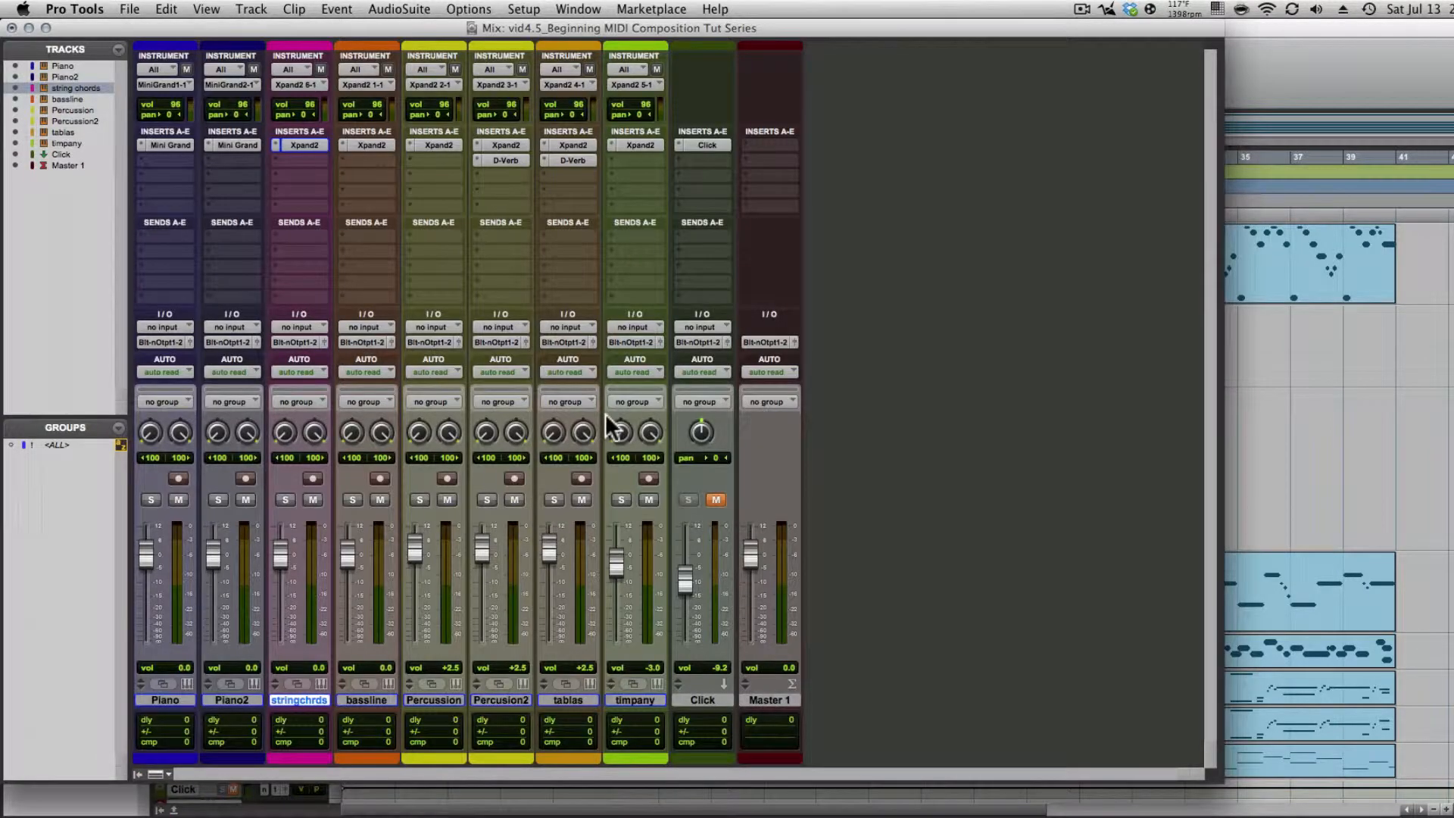
key(ctrl+equal)
click(354, 190)
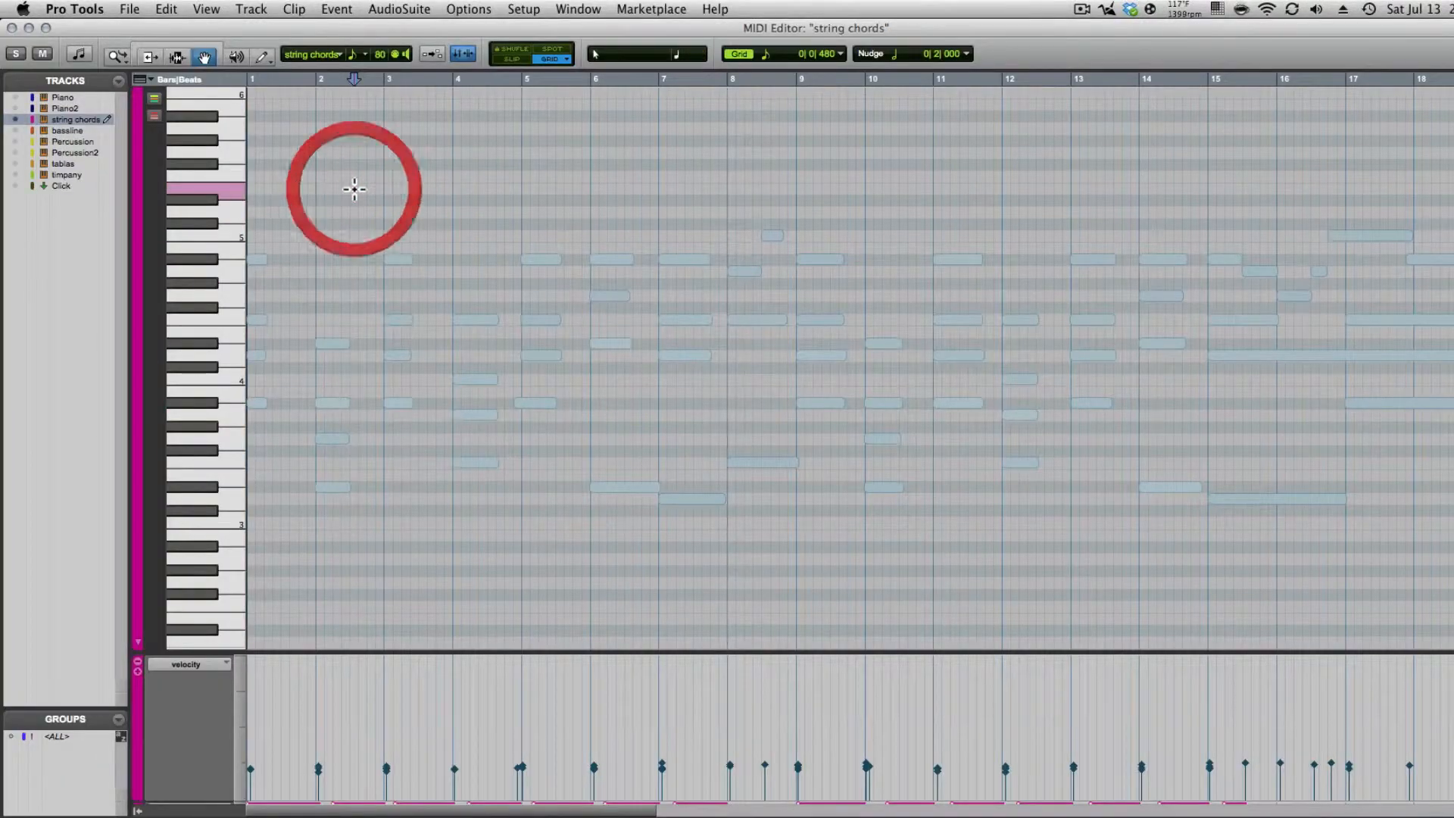
key(Return)
key(space)
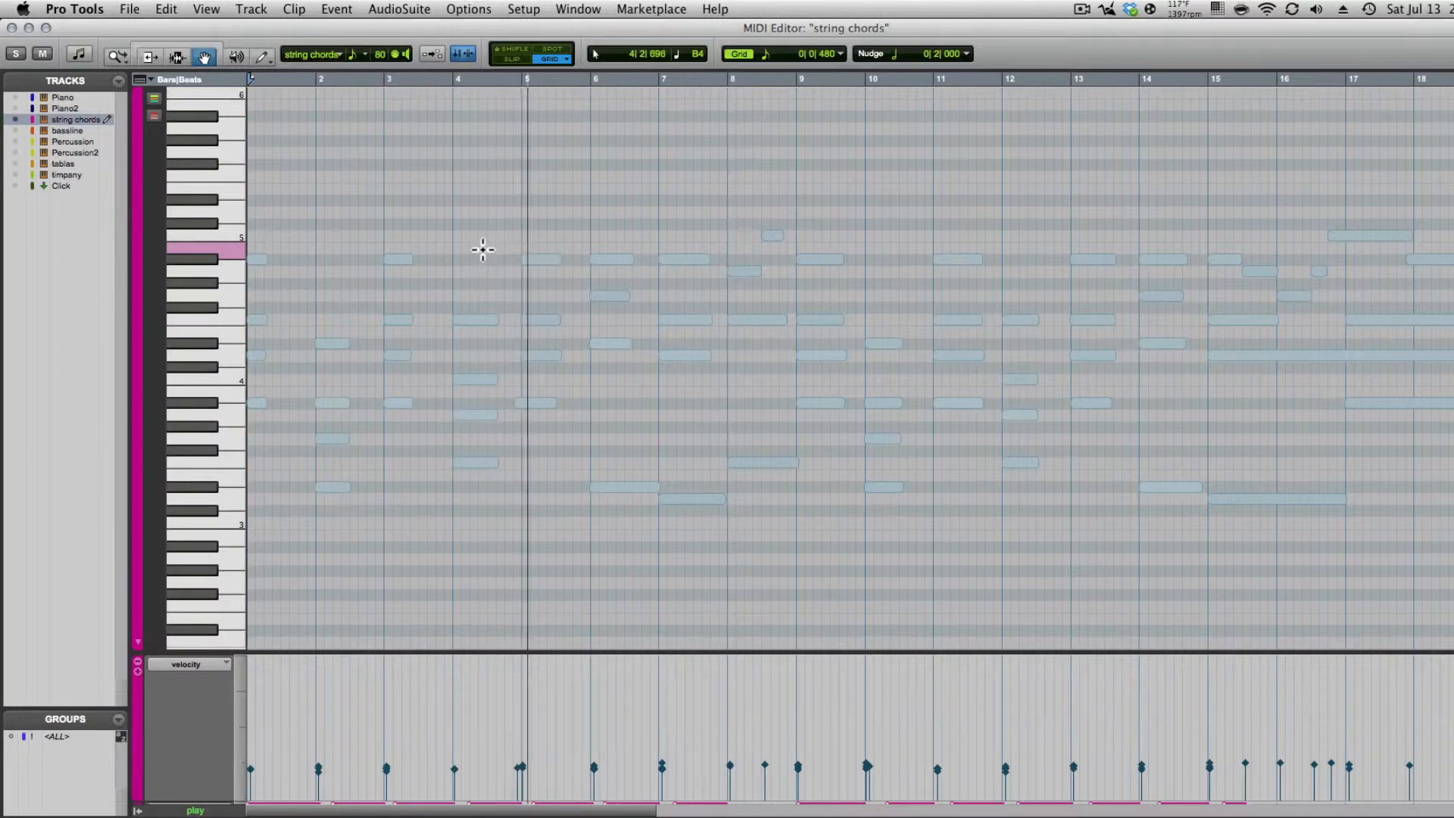
click(524, 406)
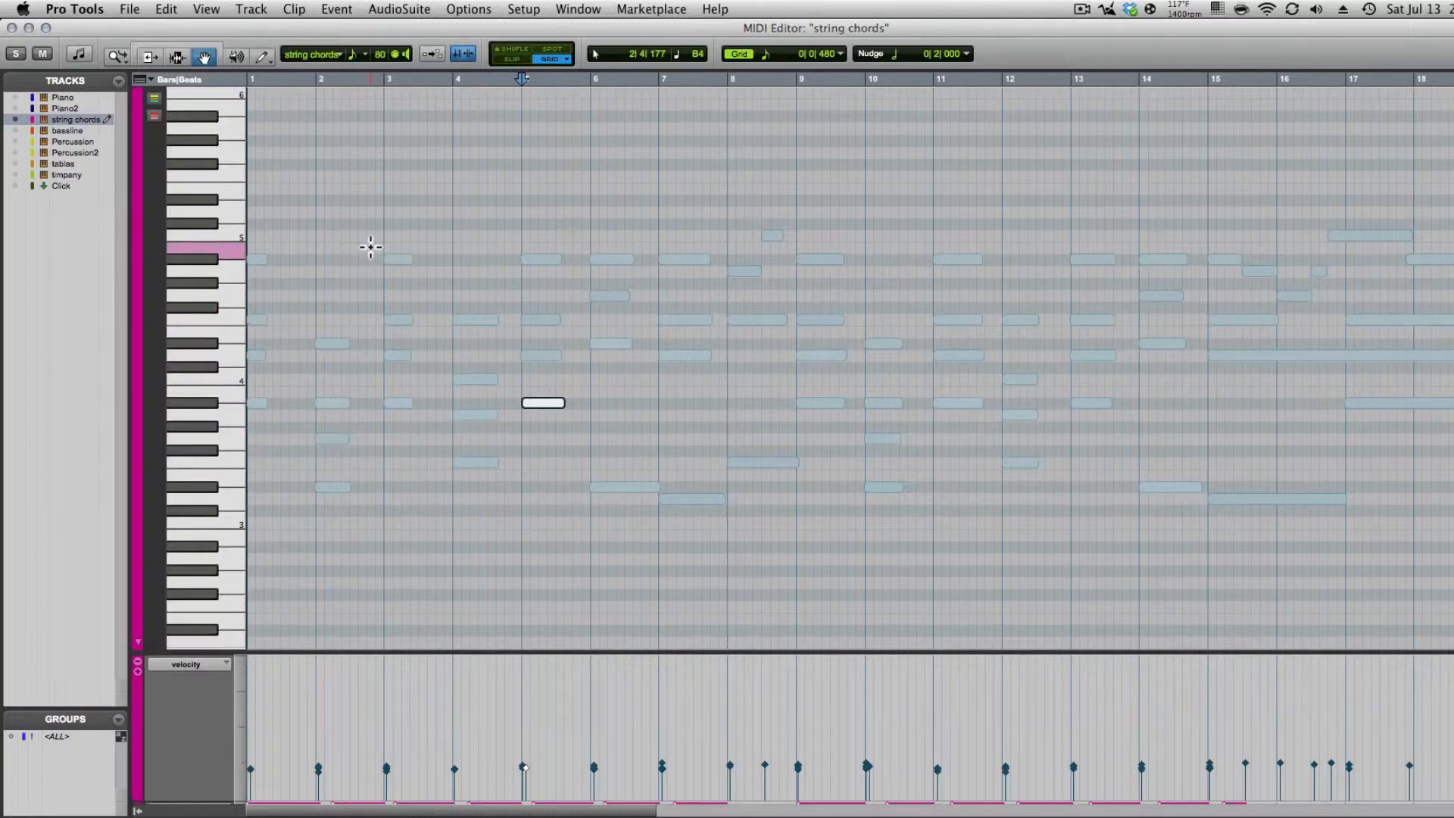
- Enlarge the controller lane area below the string chords notes and set the velocity lane's height to medium
scroll(704, 424, down, 5)
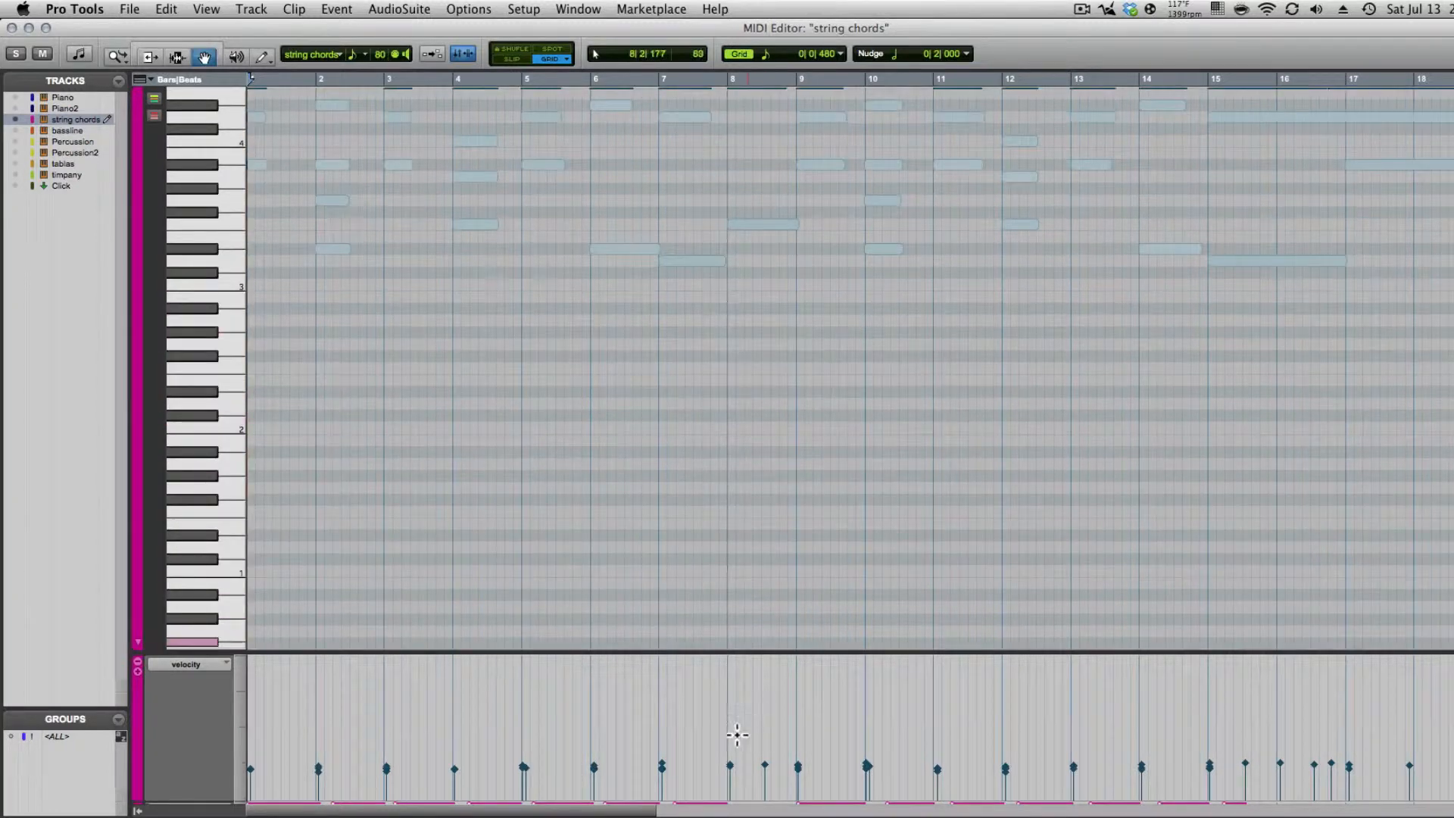
scroll(737, 737, down, 3)
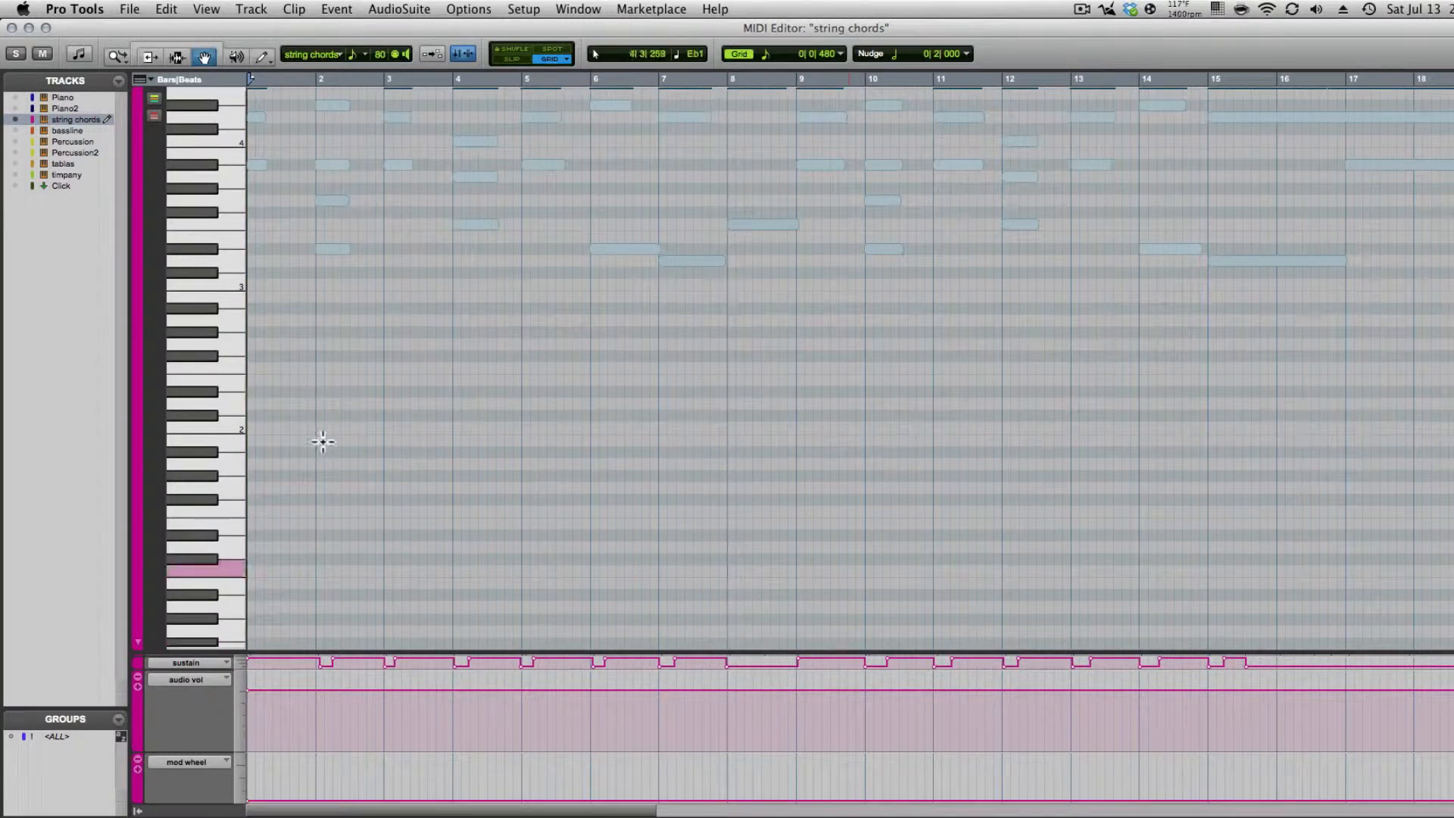
scroll(412, 430, up, 5)
scroll(281, 717, up, 5)
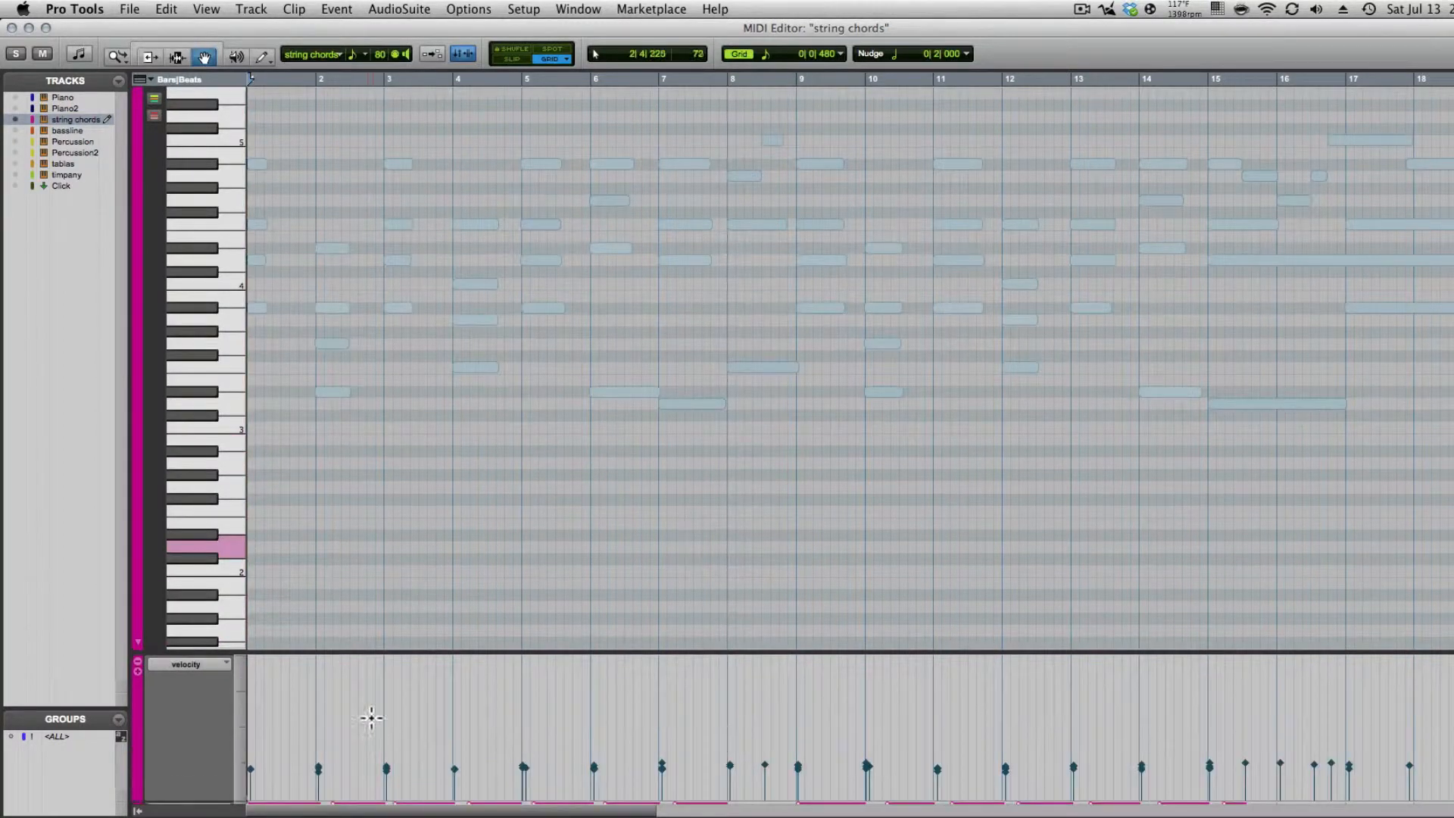
scroll(231, 693, down, 3)
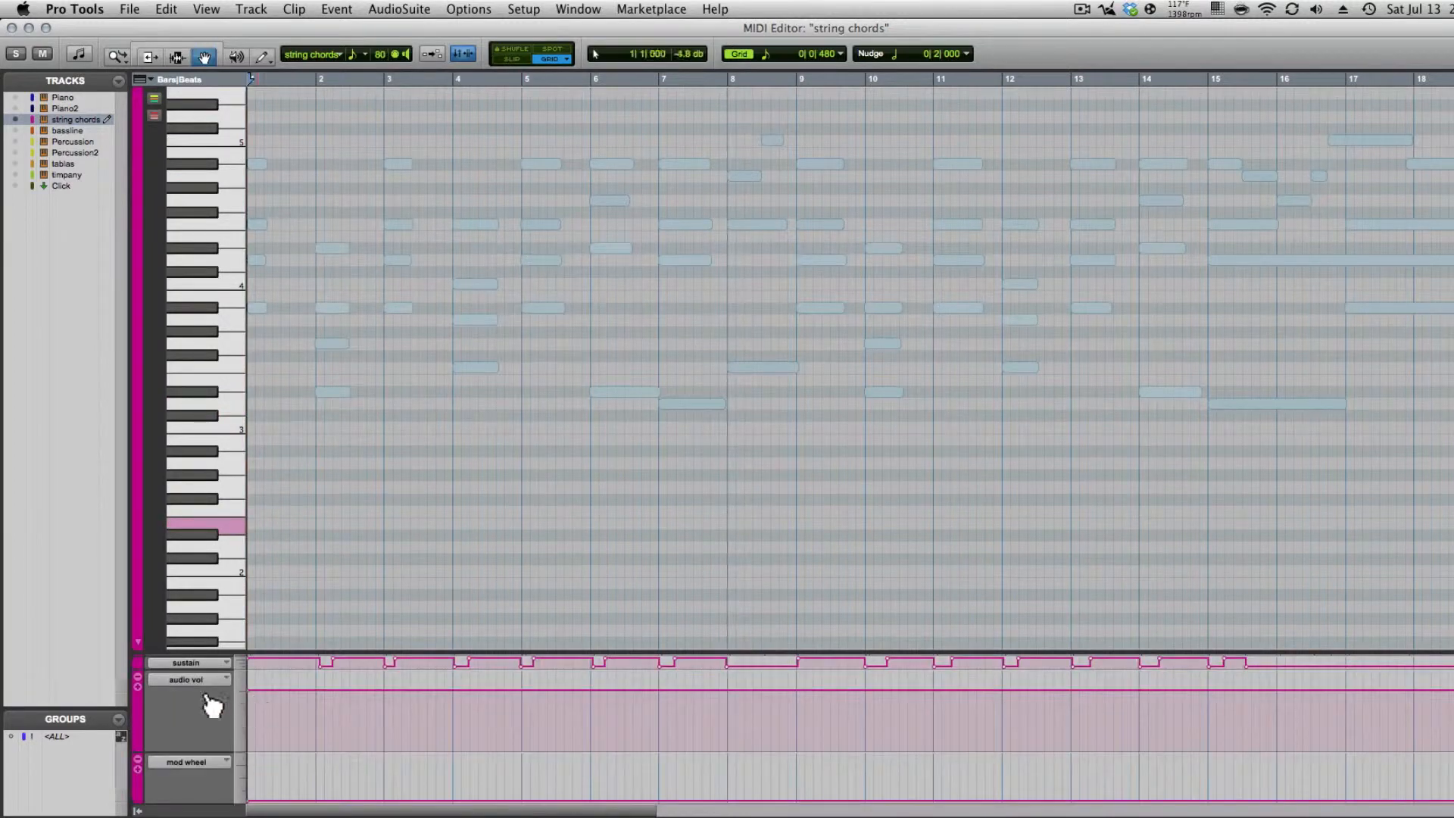
drag(317, 652, 244, 542)
click(239, 635)
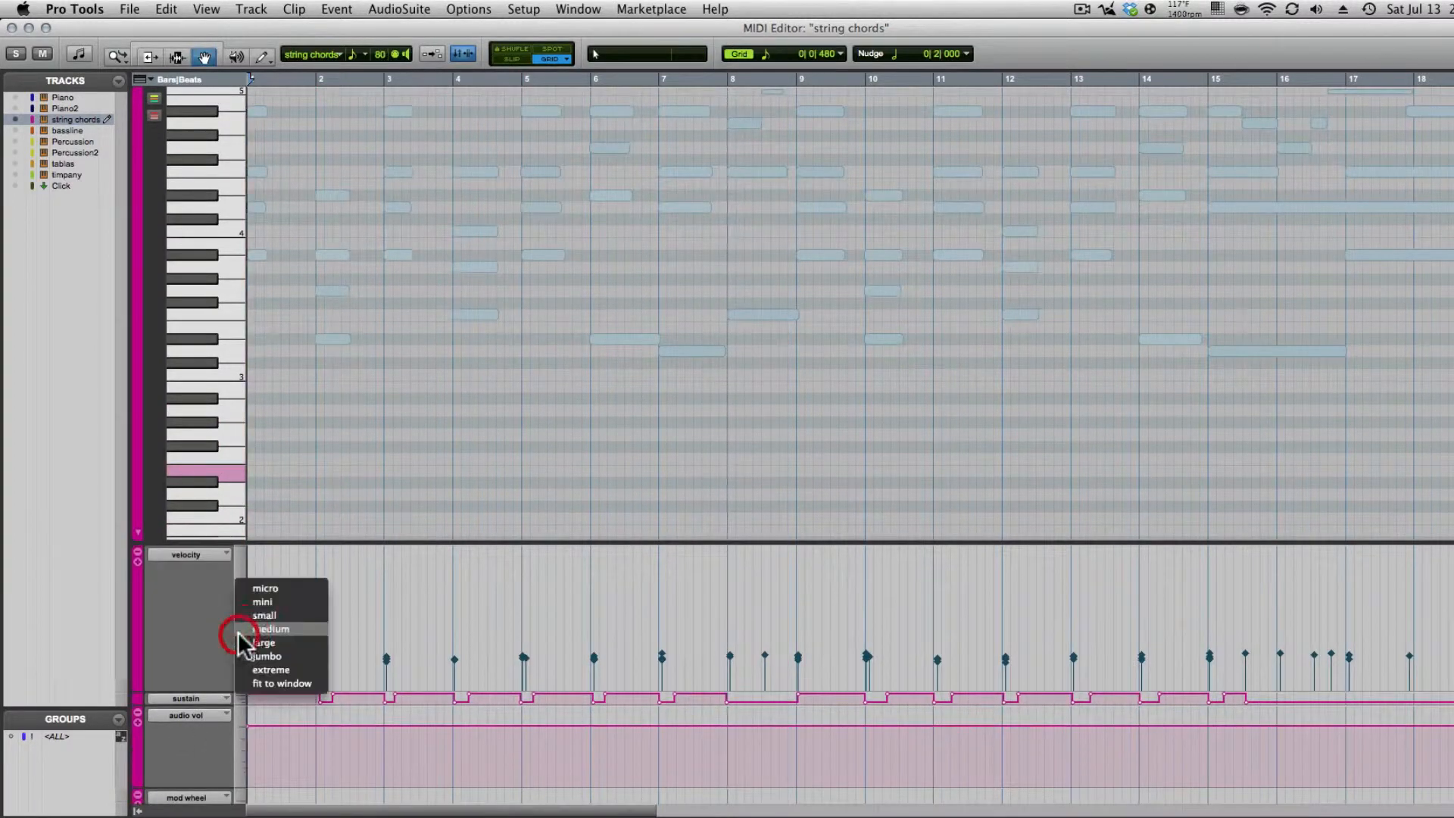
click(241, 673)
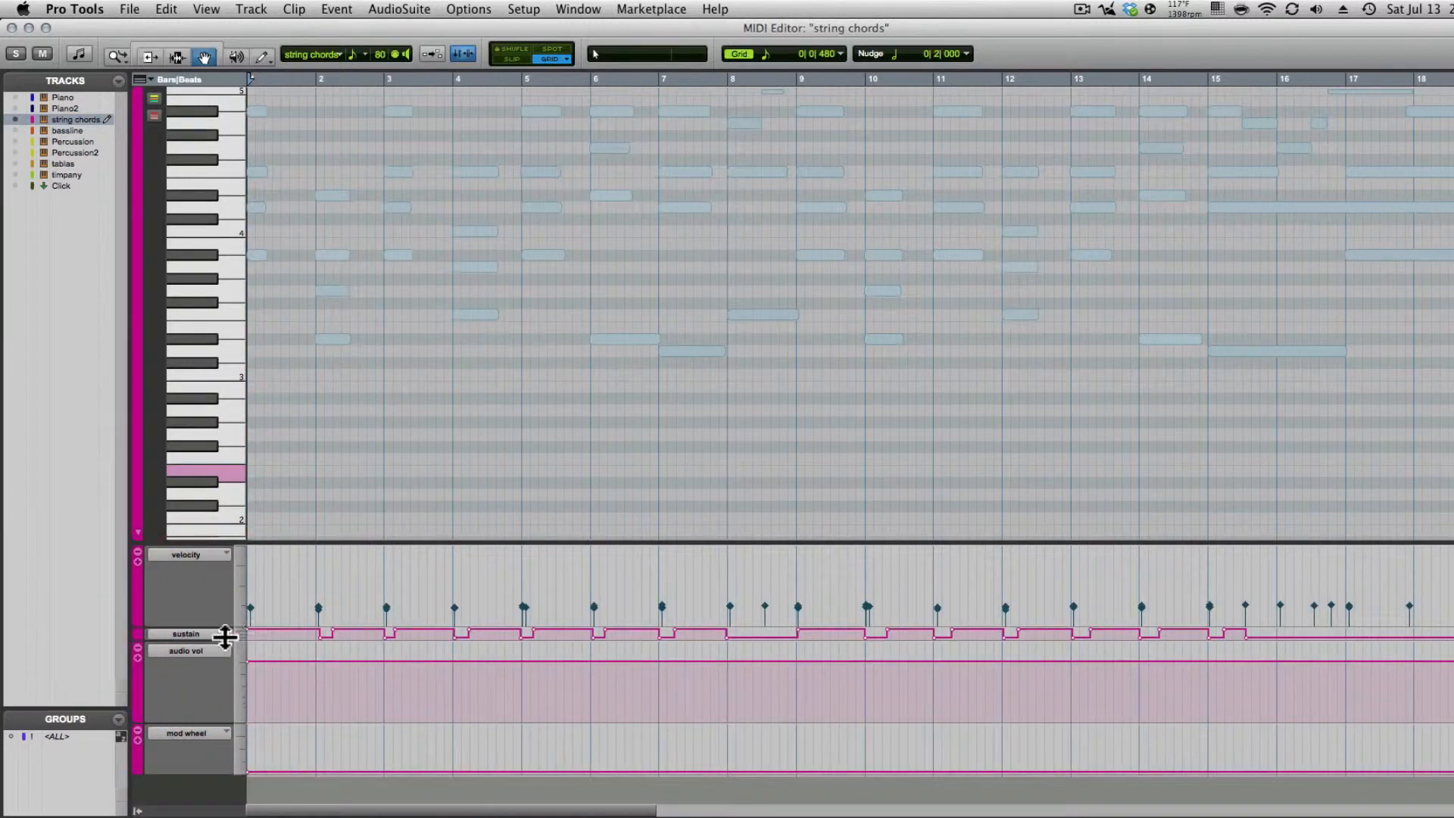
- Set the sustain lane's height to small, keeping its pedal data readable below the velocity lane
click(242, 629)
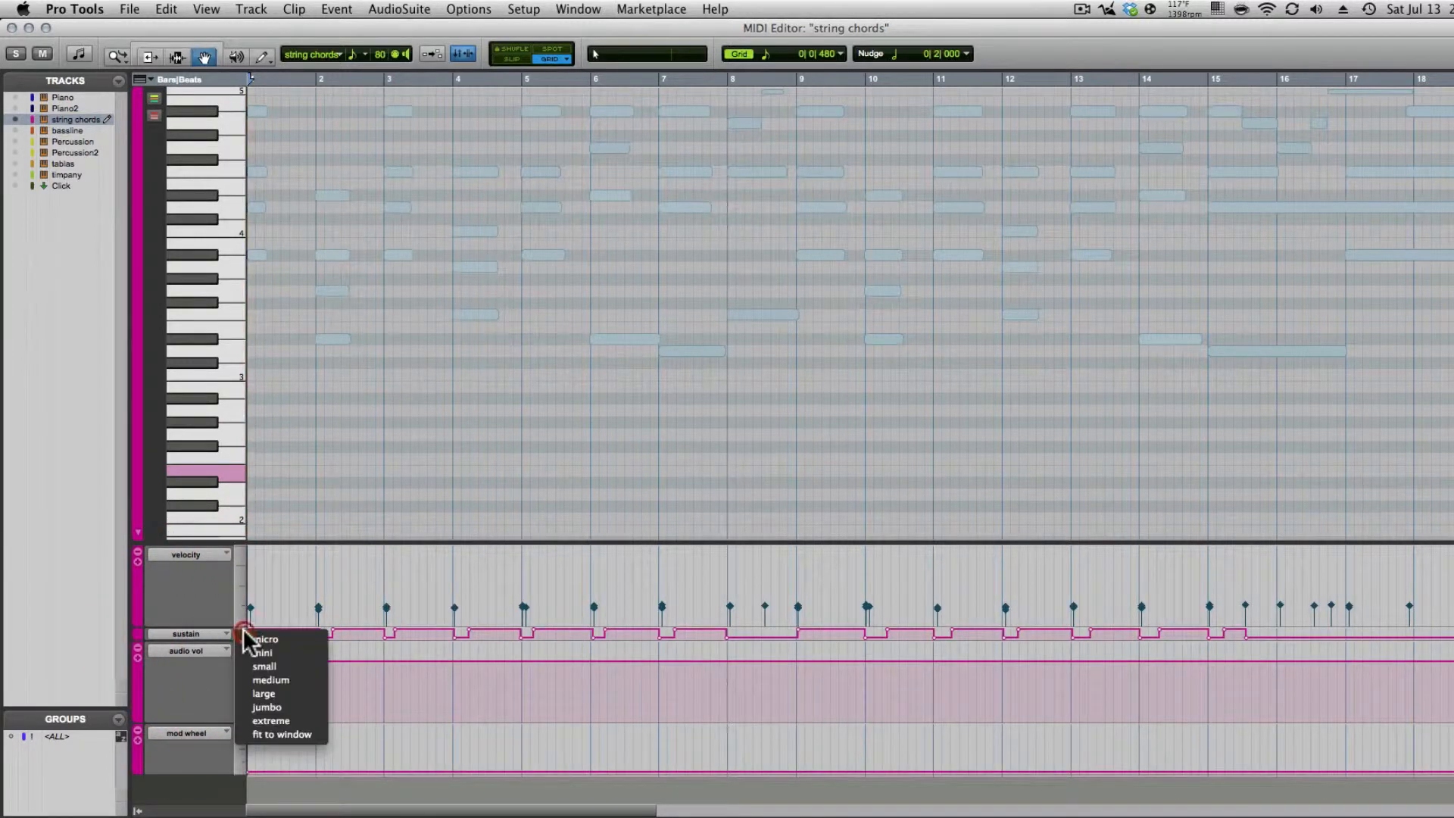
click(265, 669)
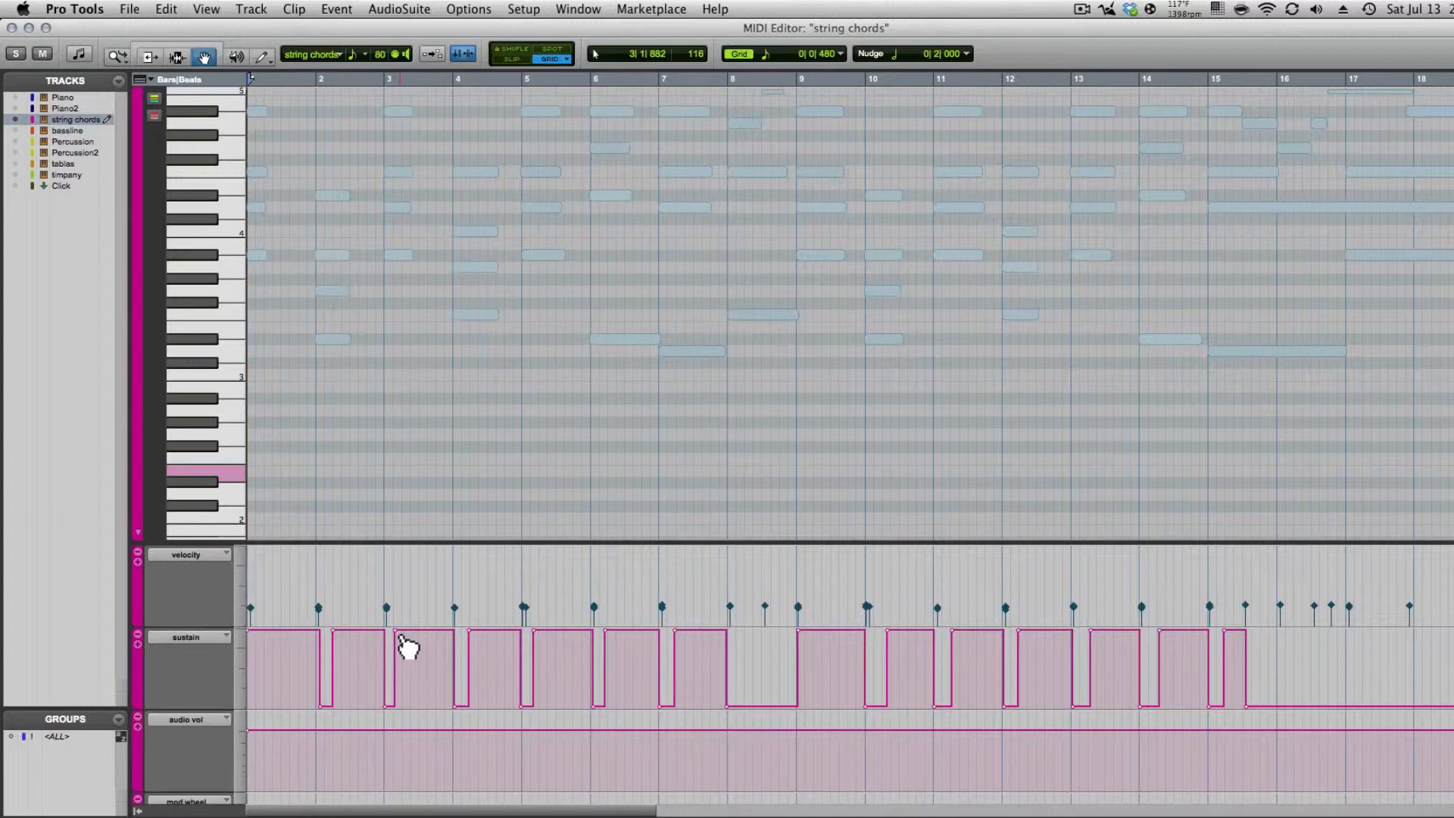
click(235, 656)
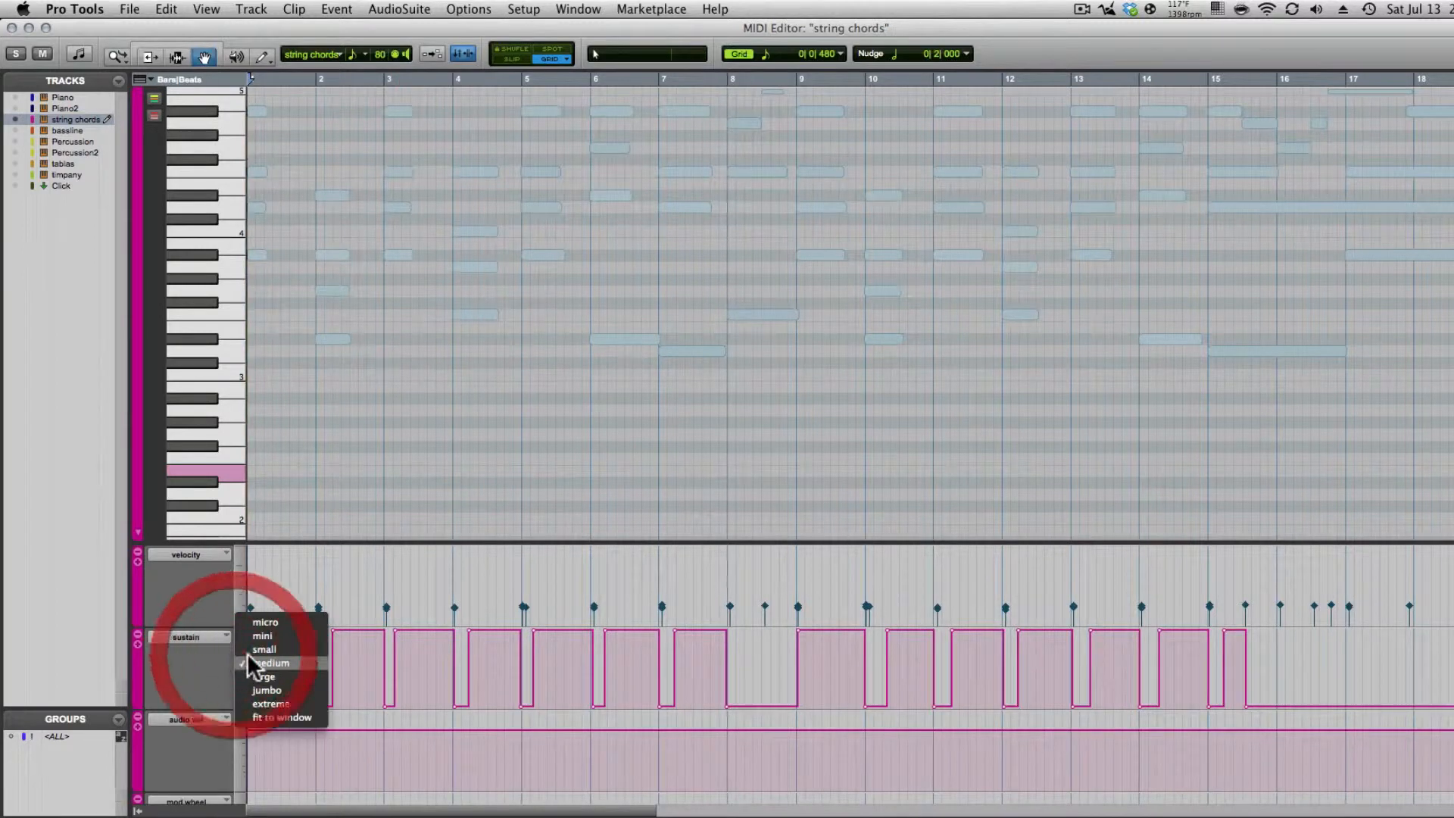
click(250, 657)
click(233, 660)
click(243, 666)
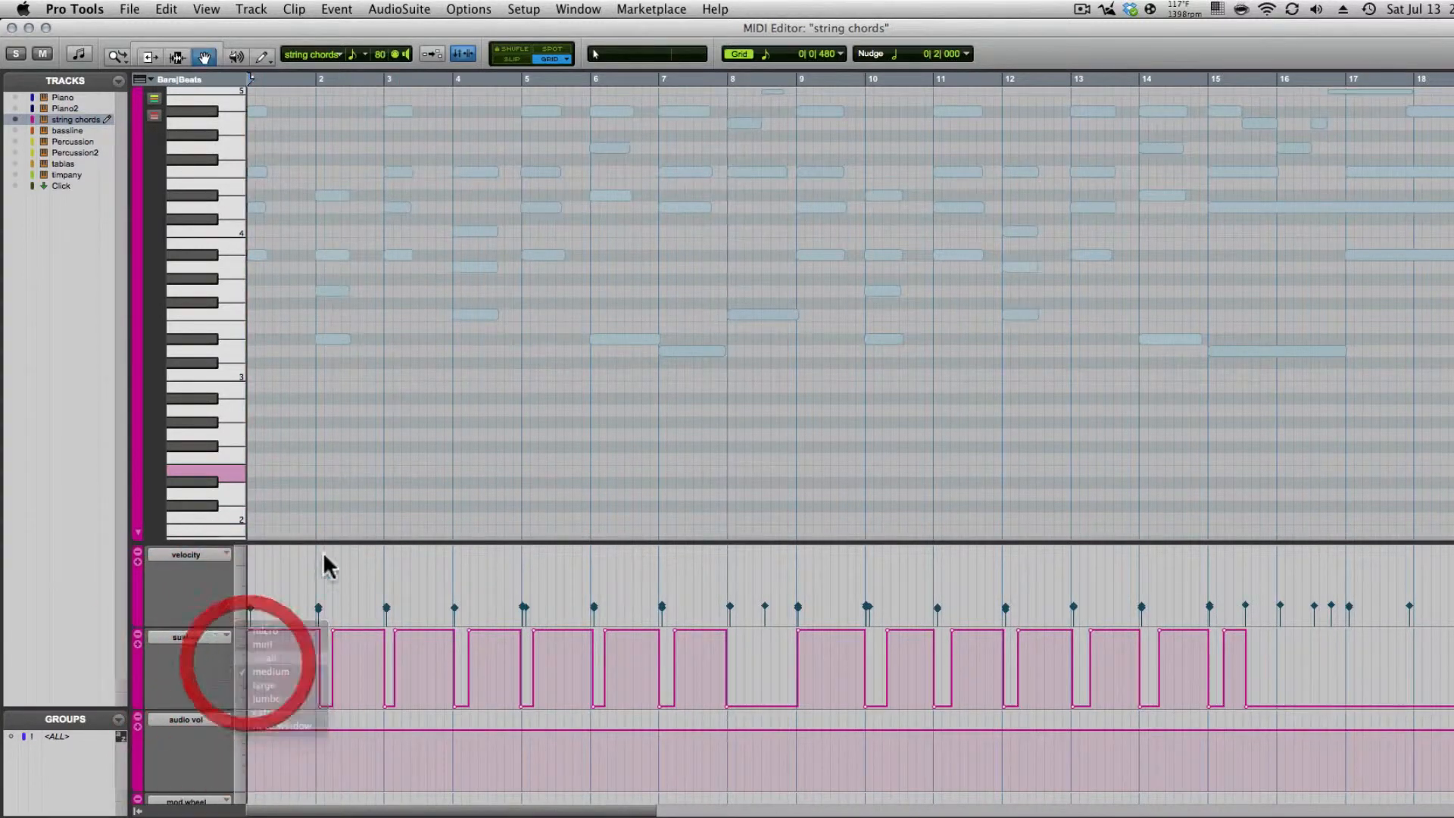
- Play the string part back through bar 8 and lengthen its C5 note there to the bar 9 line
scroll(460, 509, up, 3)
click(349, 216)
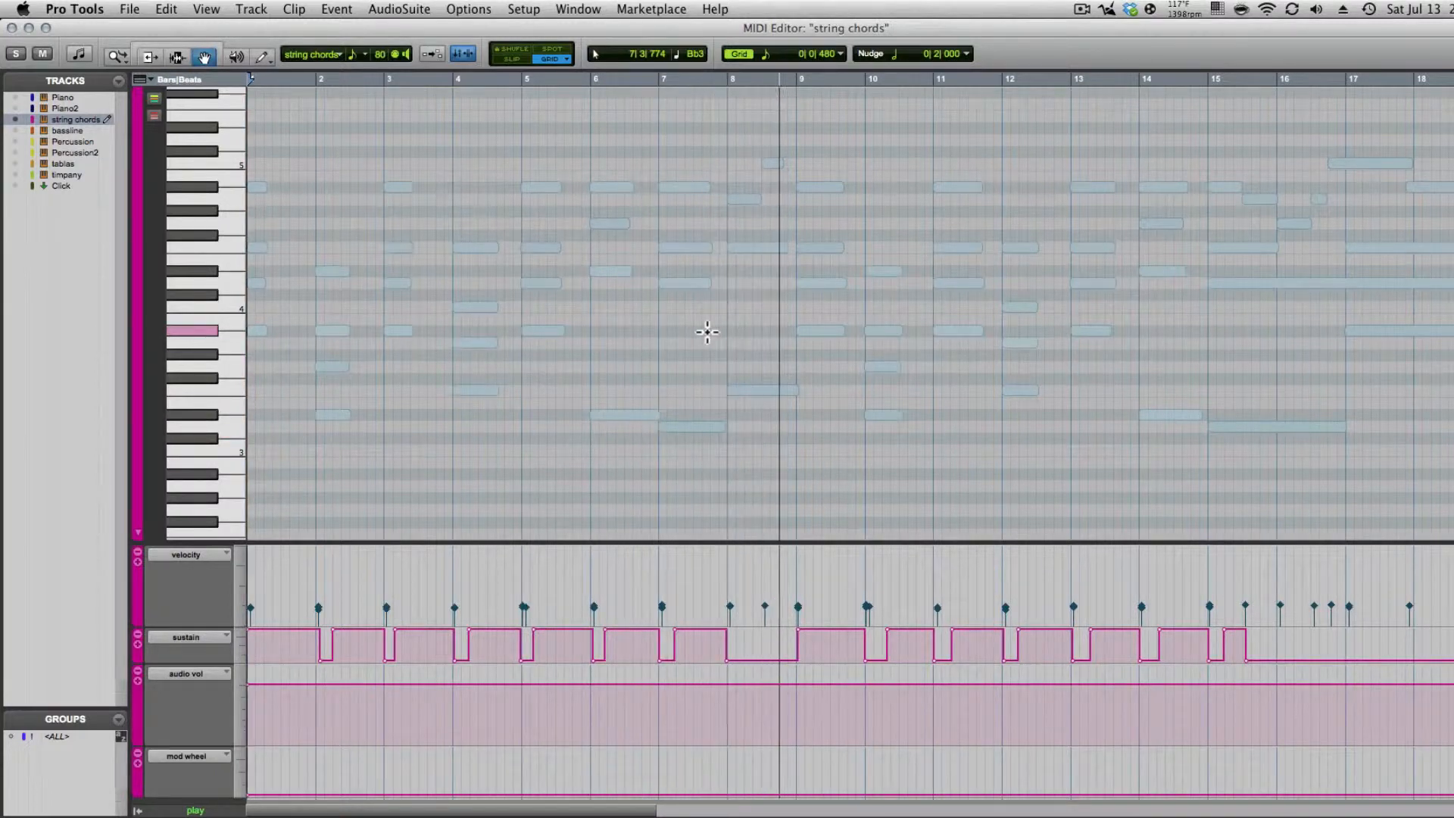
key(space)
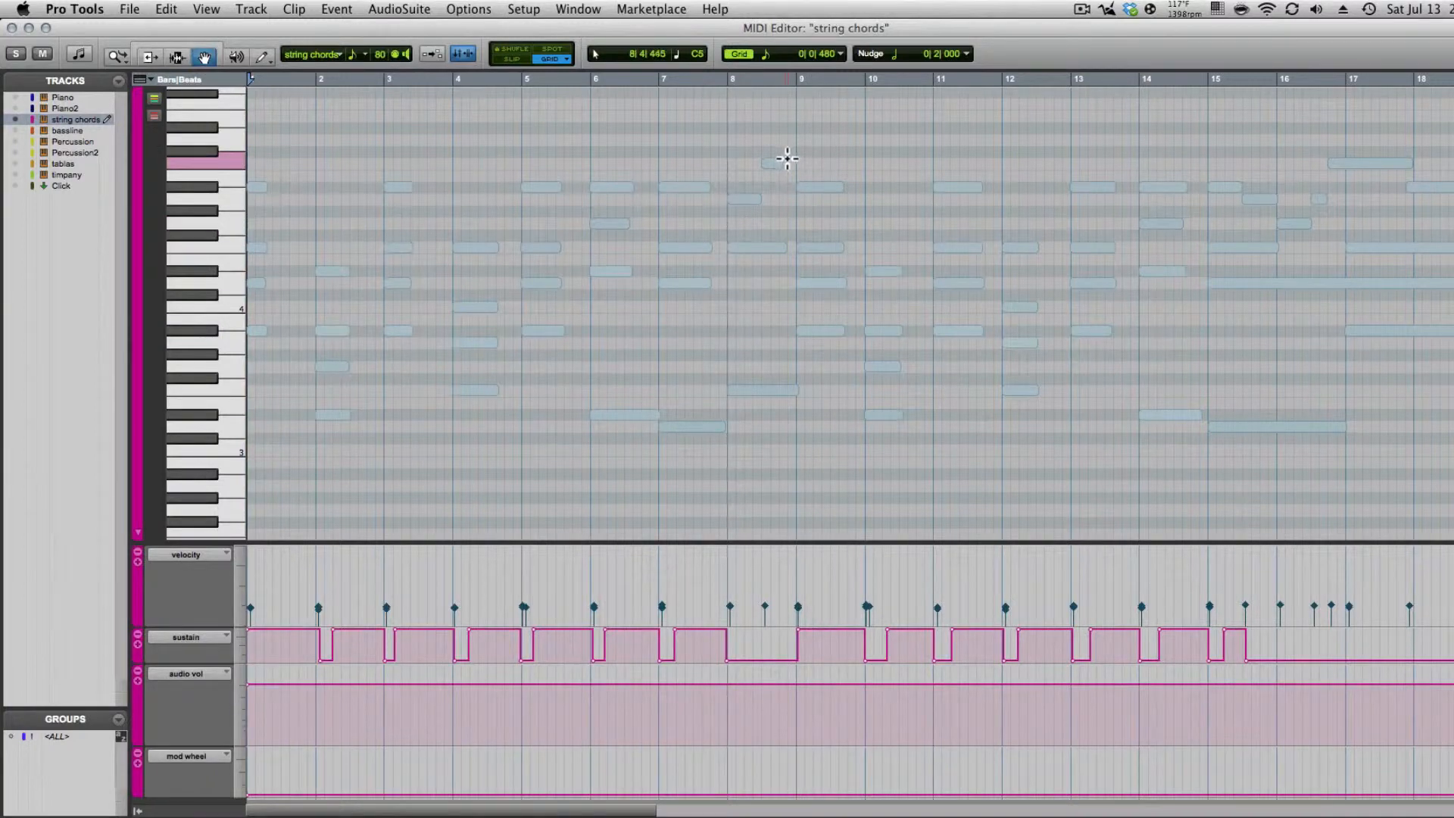
click(771, 163)
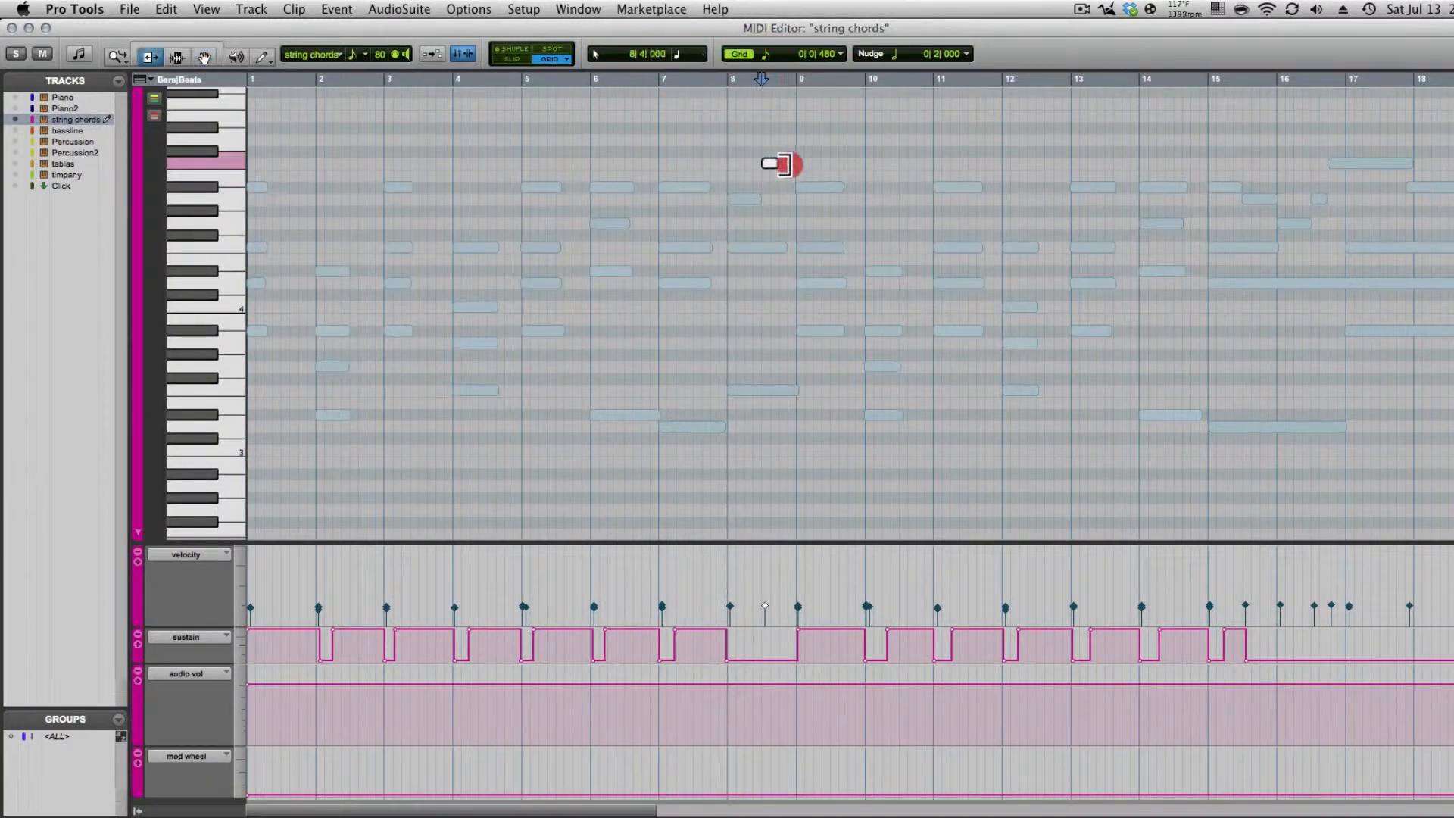
- Play back from about the middle of bar 7 and lengthen the F4 note in bar 8 to the bar 9 line
key(F7)
click(686, 124)
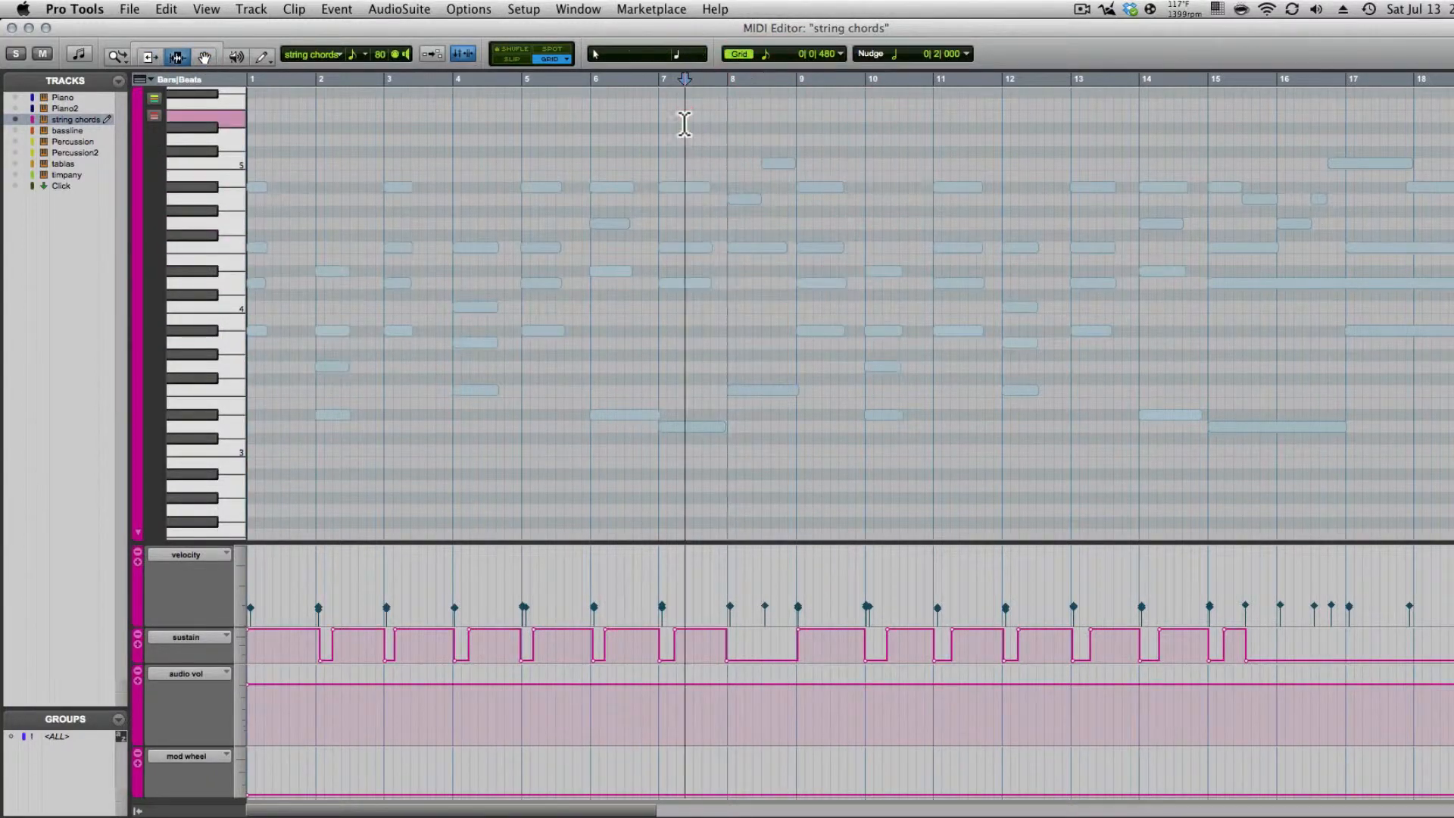
key(space)
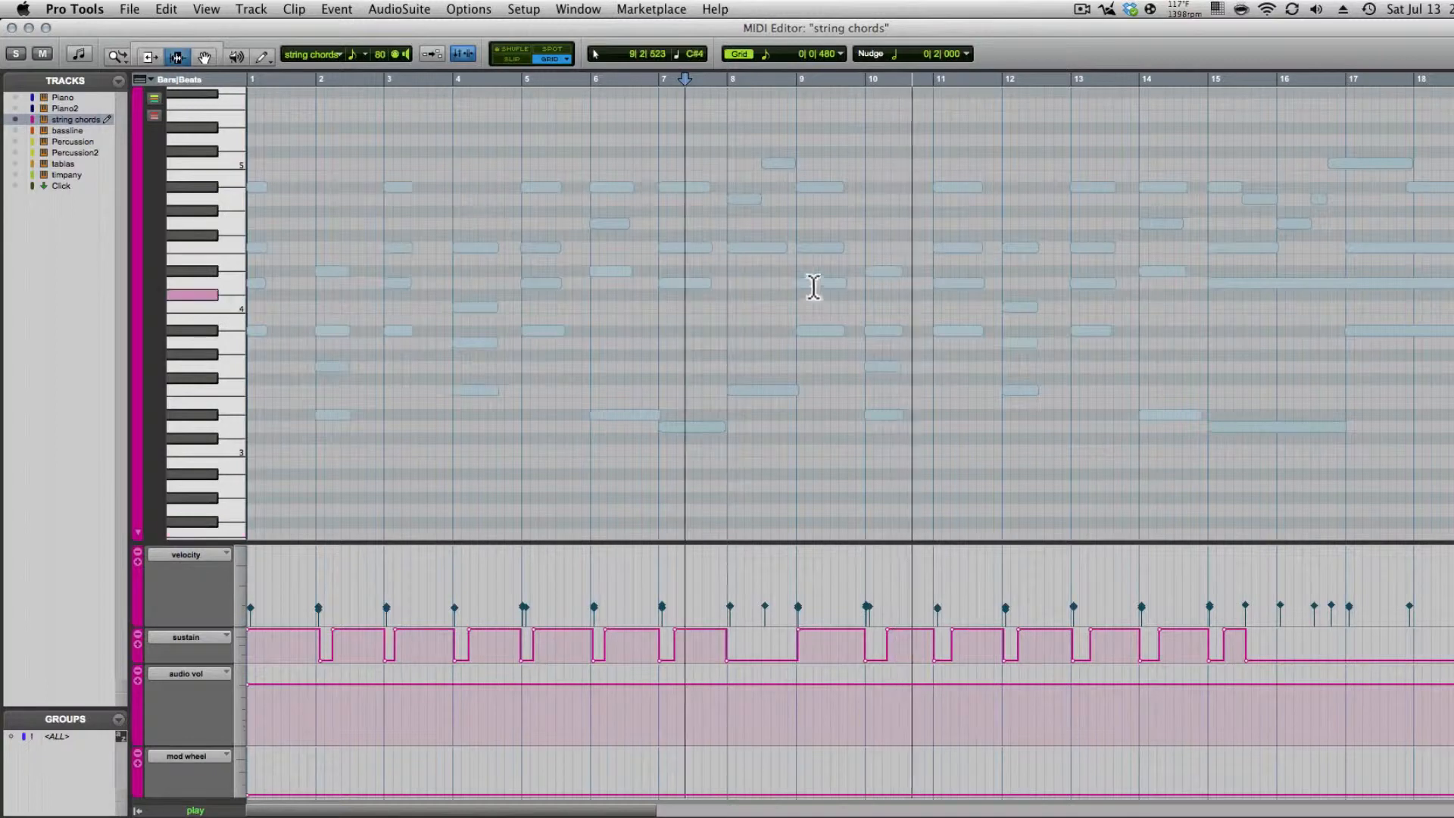
click(781, 245)
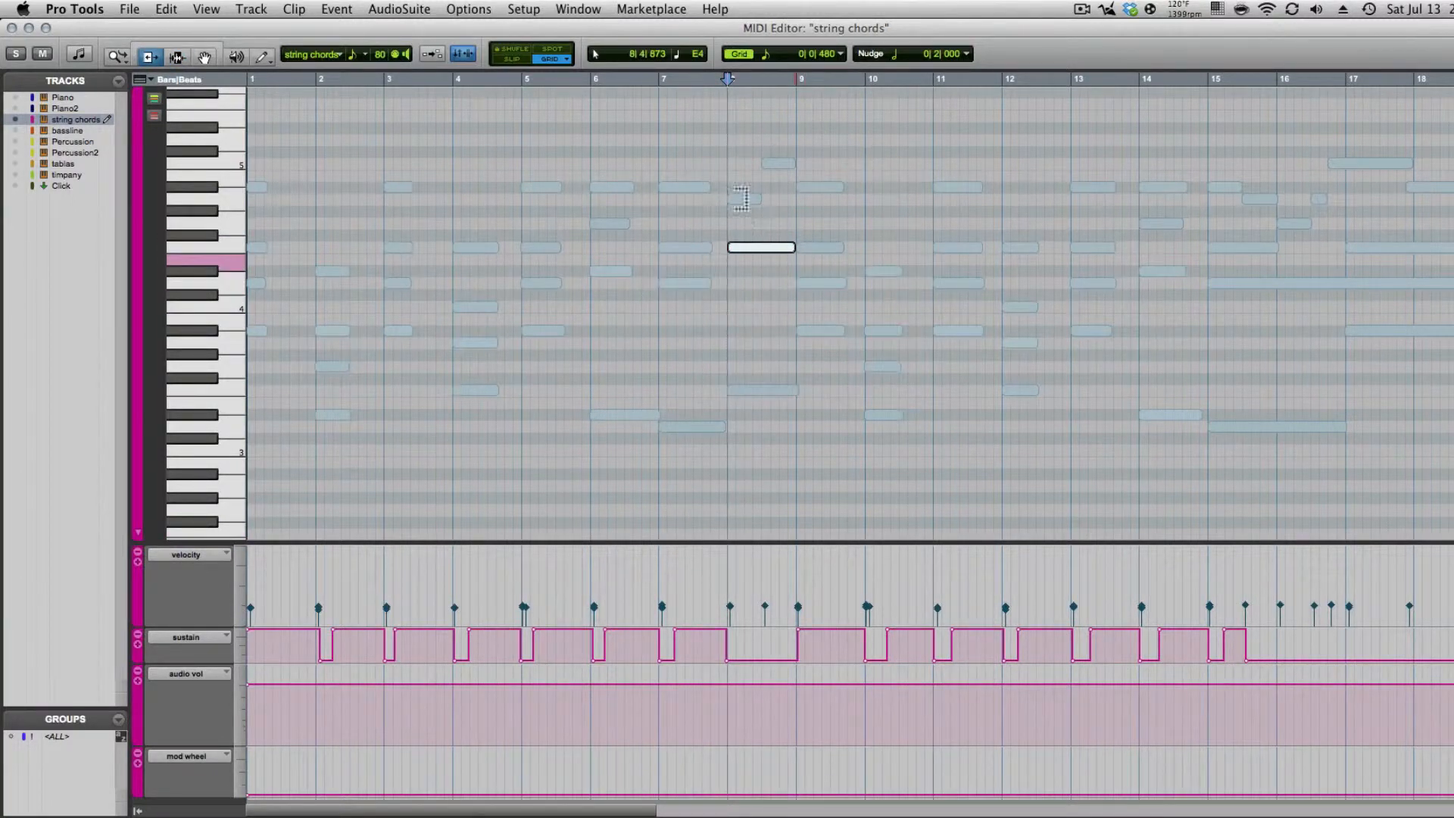
- Play the edited string notes back from the start of bar 8
key(F7)
click(730, 136)
key(space)
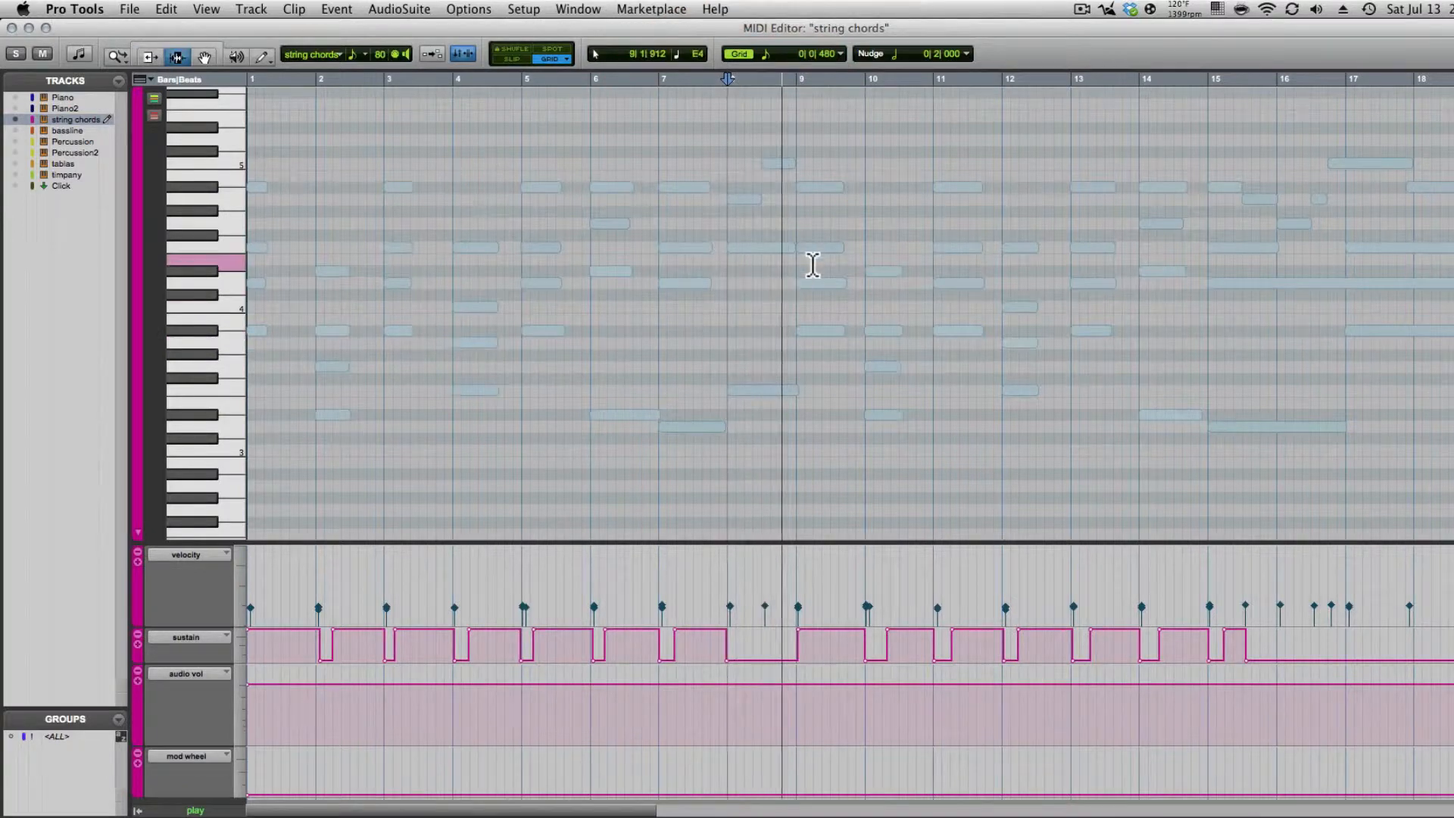
key(space)
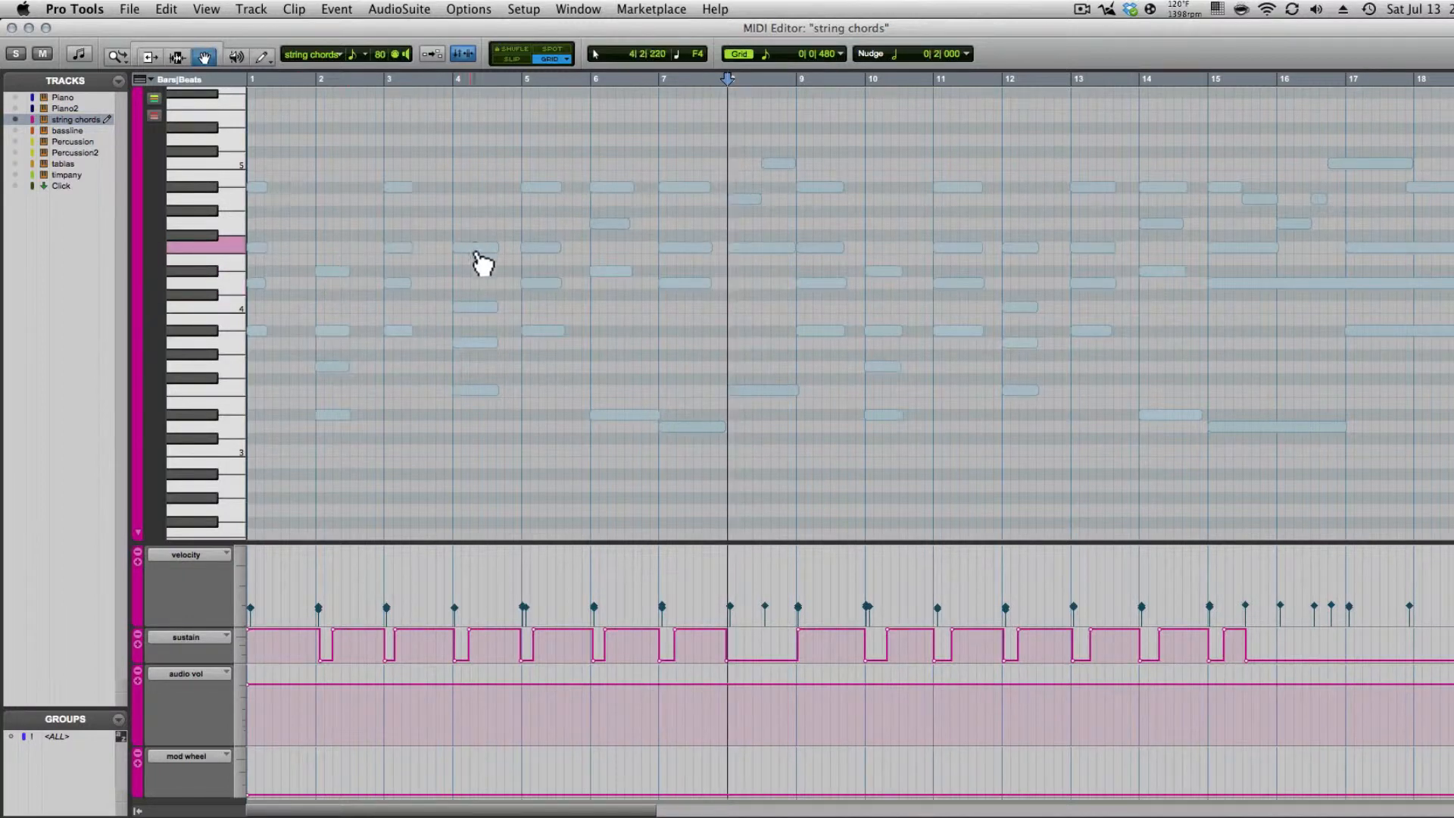
- Lengthen the F4 note in bar 4 to the end of the bar 5 chord and play back from just before bar 3
mouse_move(559, 259)
mouse_down()
mouse_move(491, 256)
mouse_move(567, 266)
mouse_up()
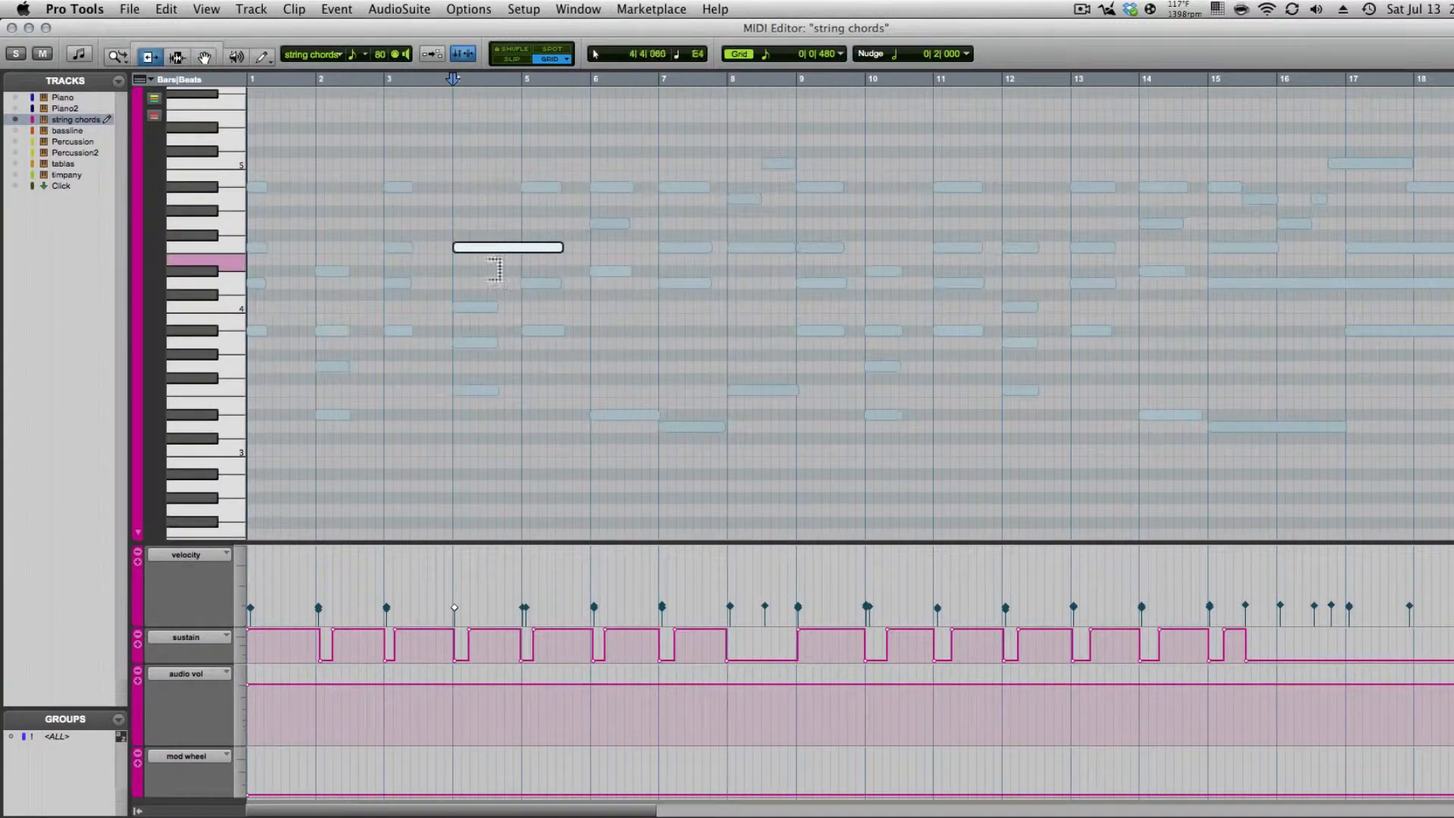
click(379, 125)
key(space)
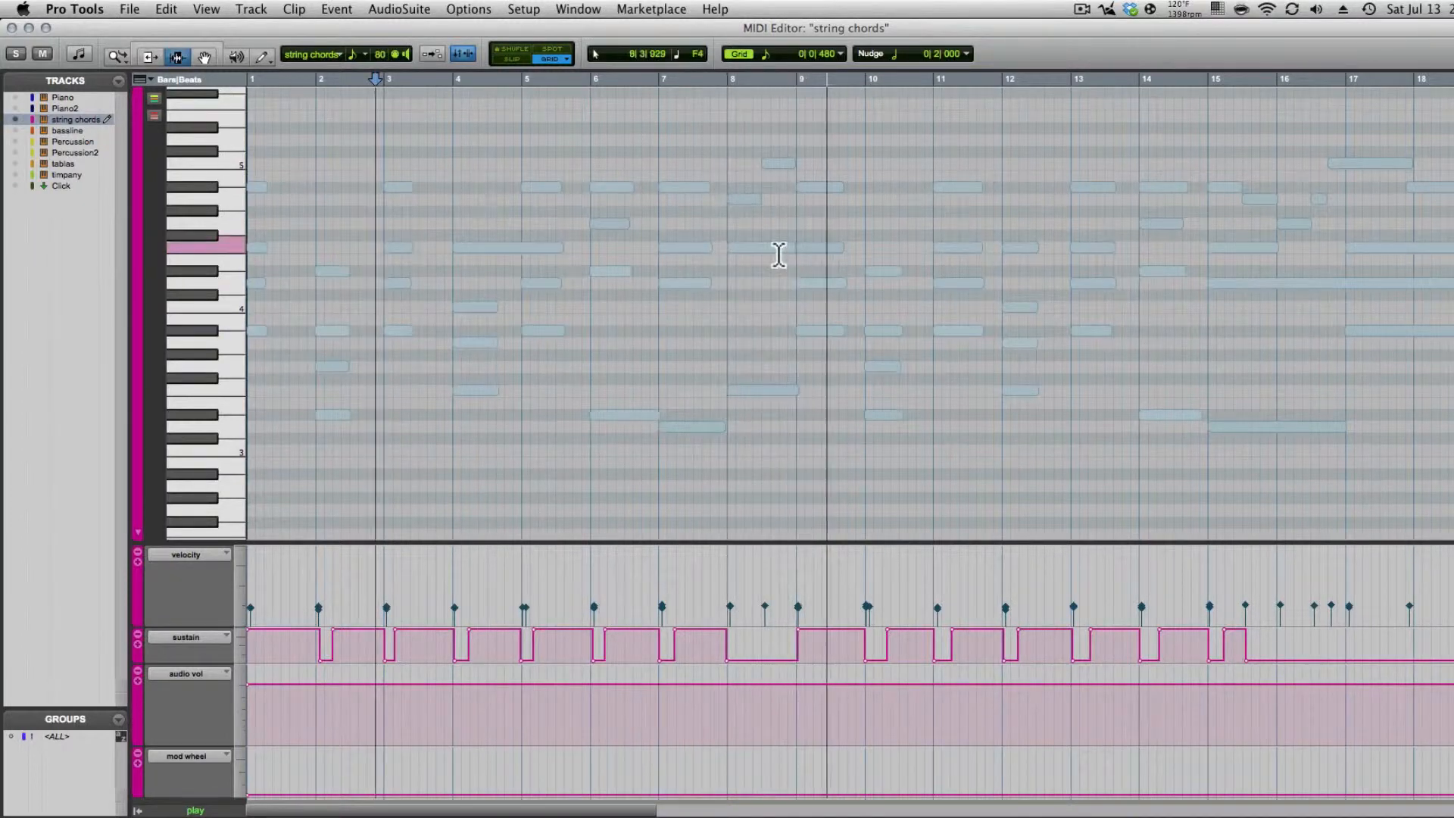
- Delete the F4 note in bar 9 and lengthen the bar 8 F4 to the end of the bar 9 chord
key(space)
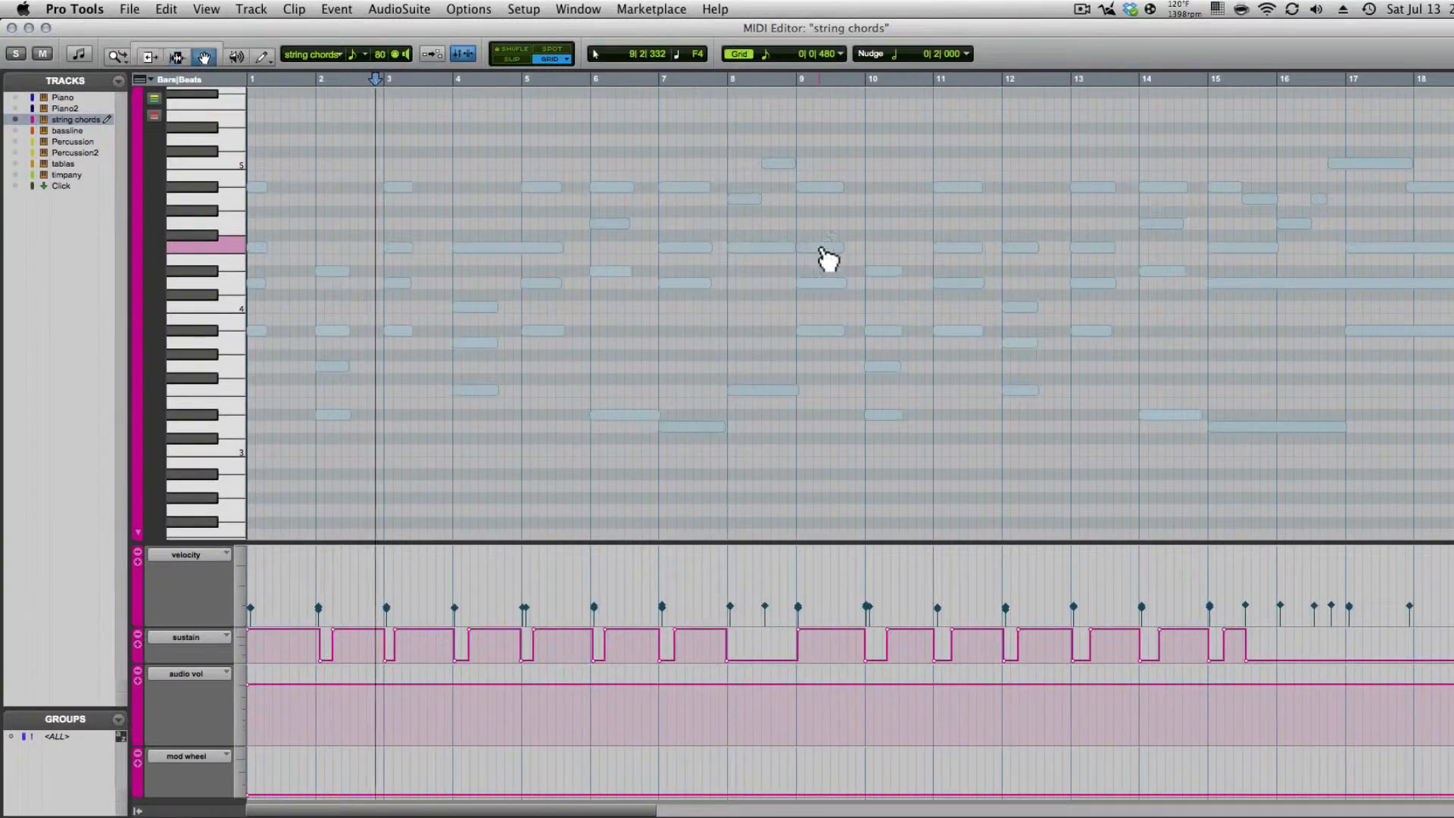
double_click(822, 248)
drag(788, 250, 845, 260)
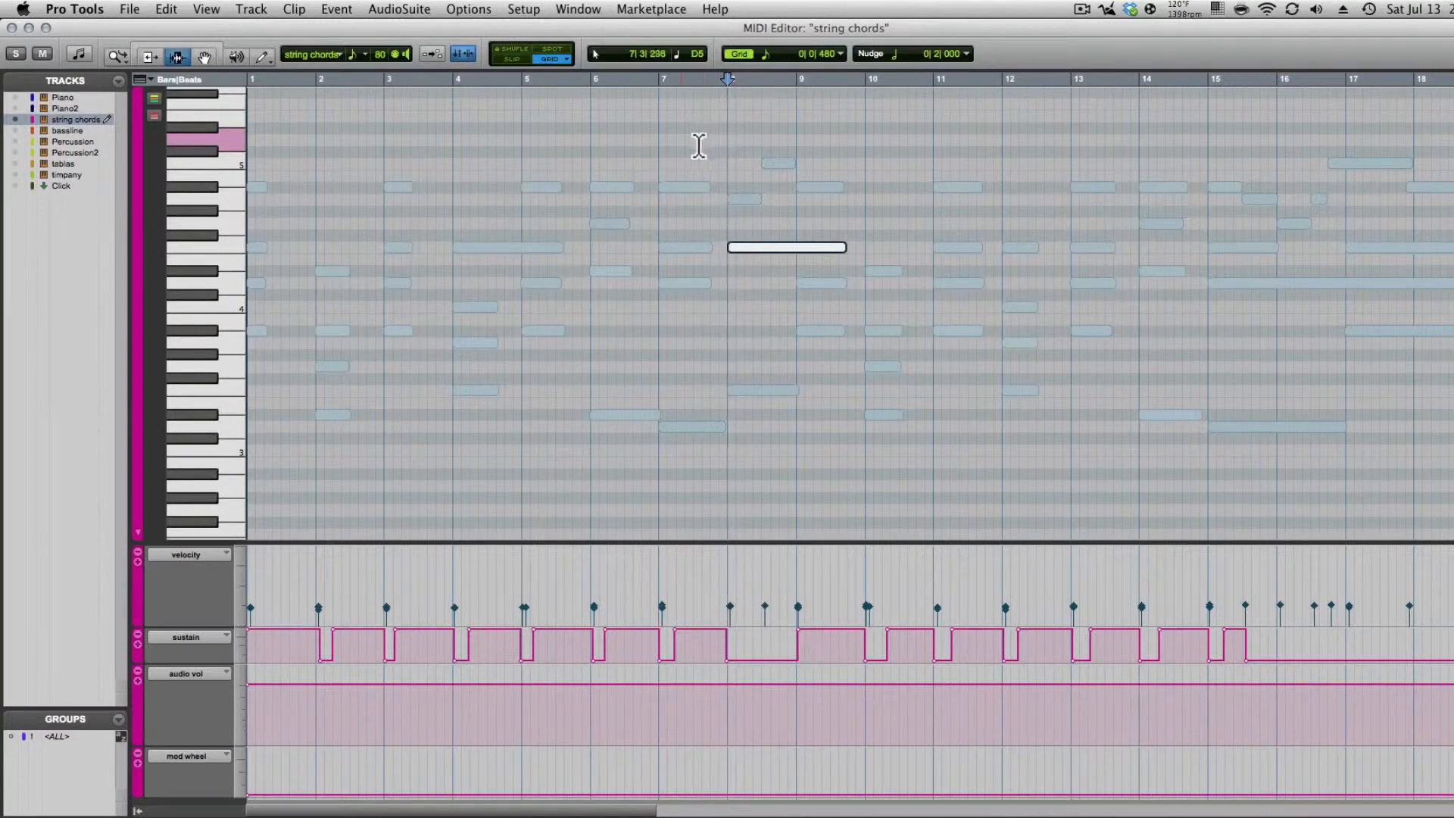
- Delete the repeated Bb3 in bar 3 and Bb4 in bar 7, lengthening the matching notes of bars 2 and 6 to the ends of those chords
key(super+z)
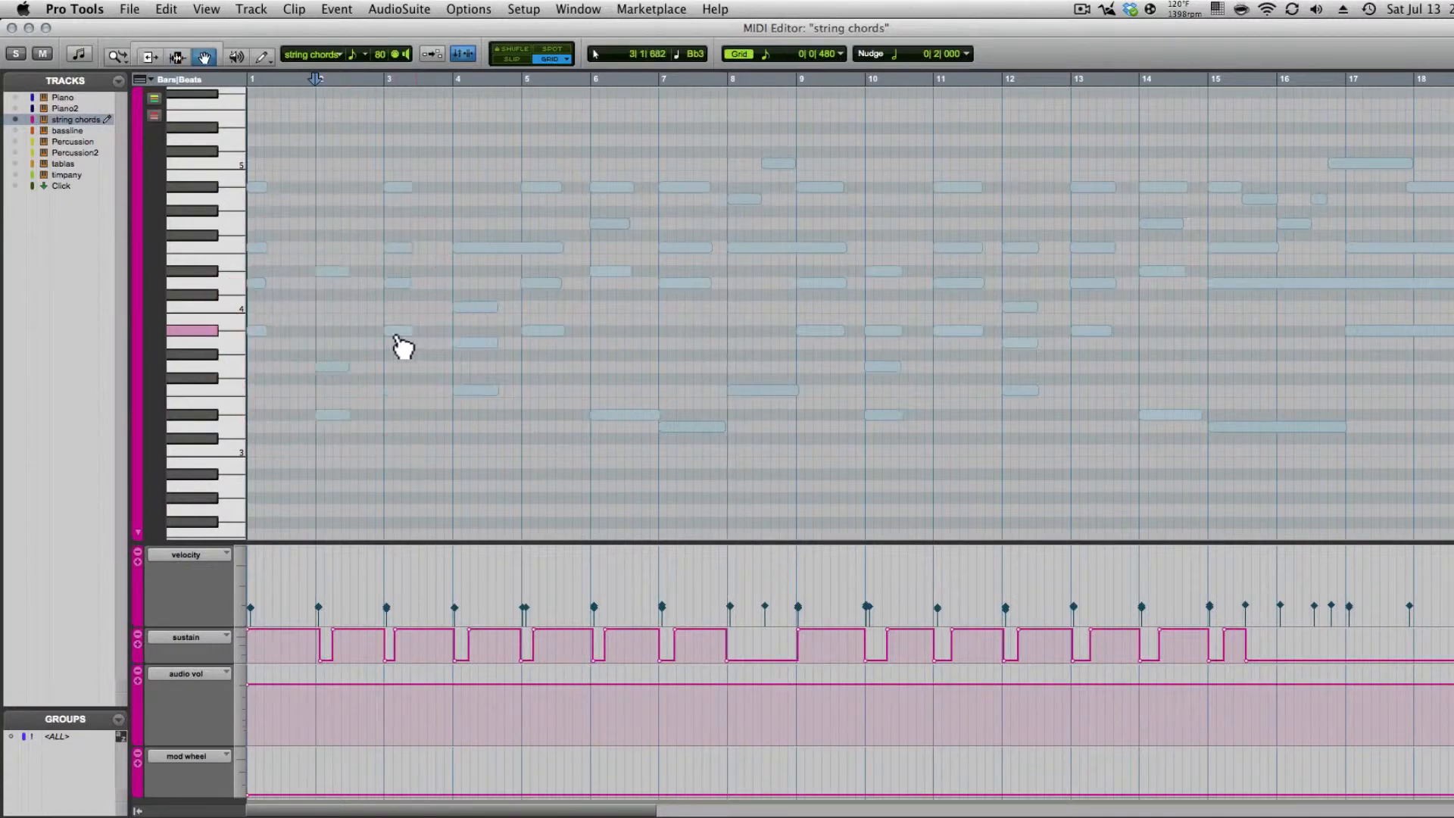
click(342, 332)
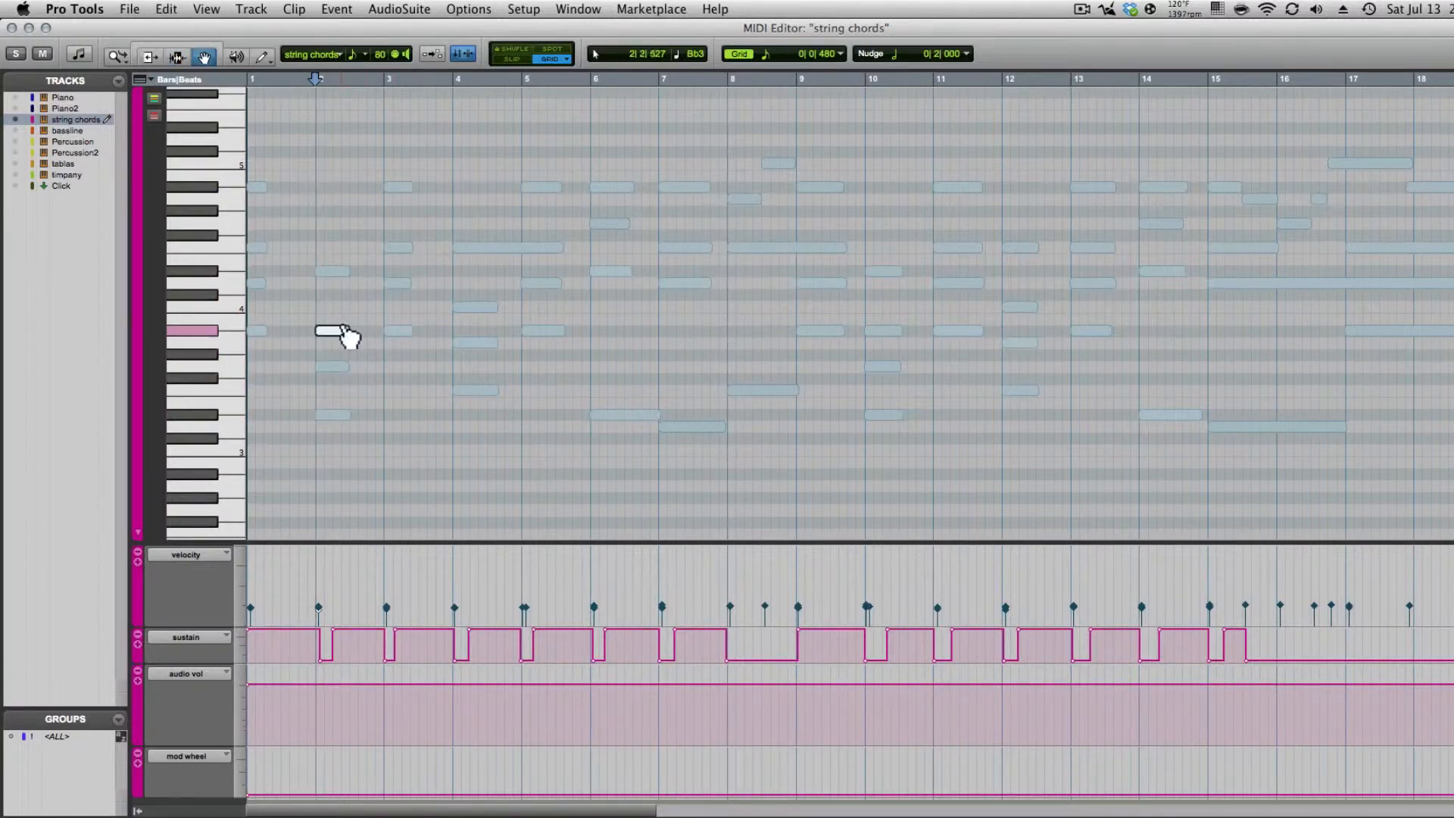
double_click(407, 334)
drag(345, 332, 425, 340)
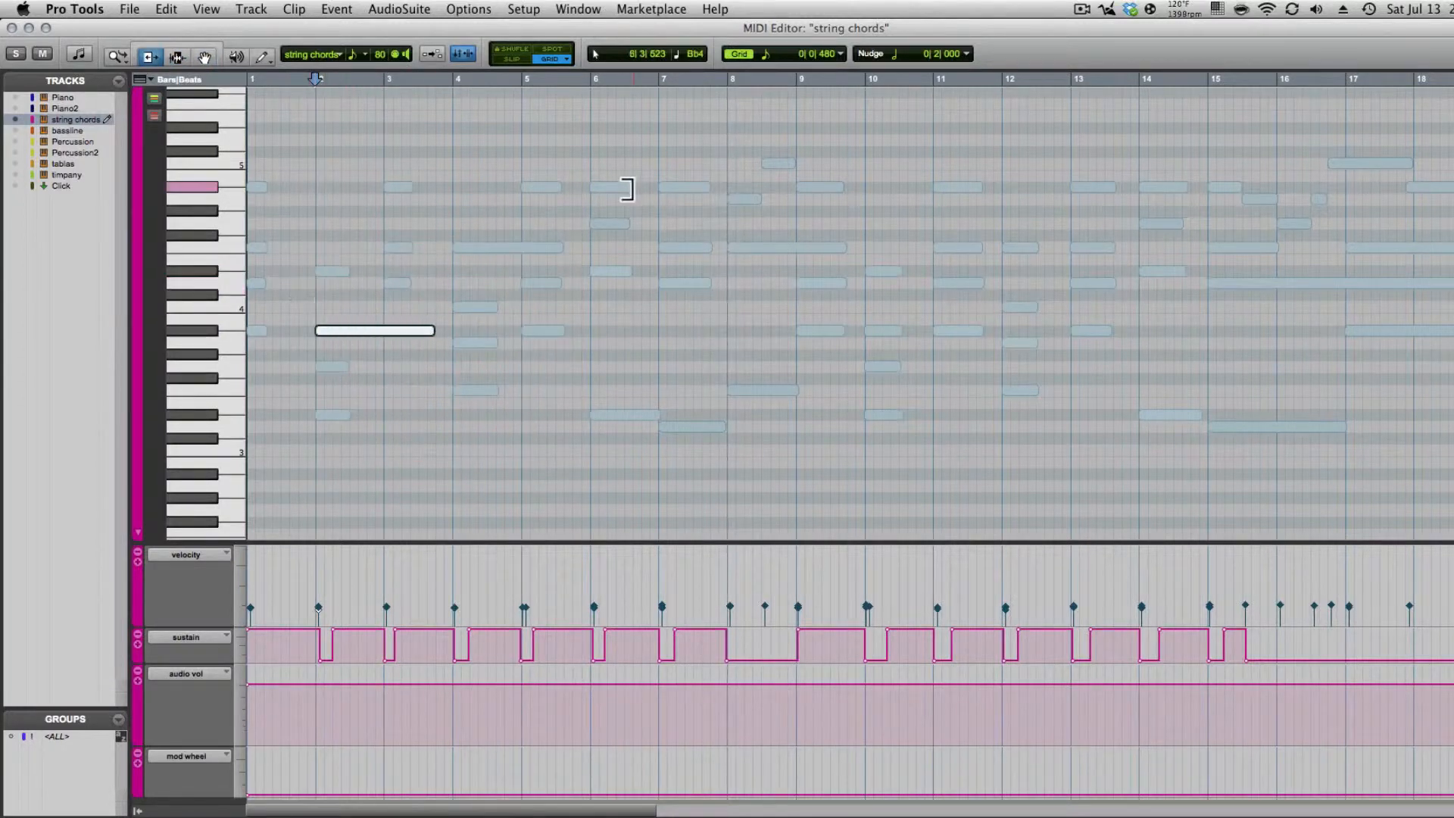
double_click(695, 190)
drag(631, 187, 715, 202)
- Delete the repeated Bb3 in bar 11 and F4 in bar 13, lengthening the matching notes of bars 10 and 12 to cover them
scroll(759, 330, right, 3)
double_click(762, 331)
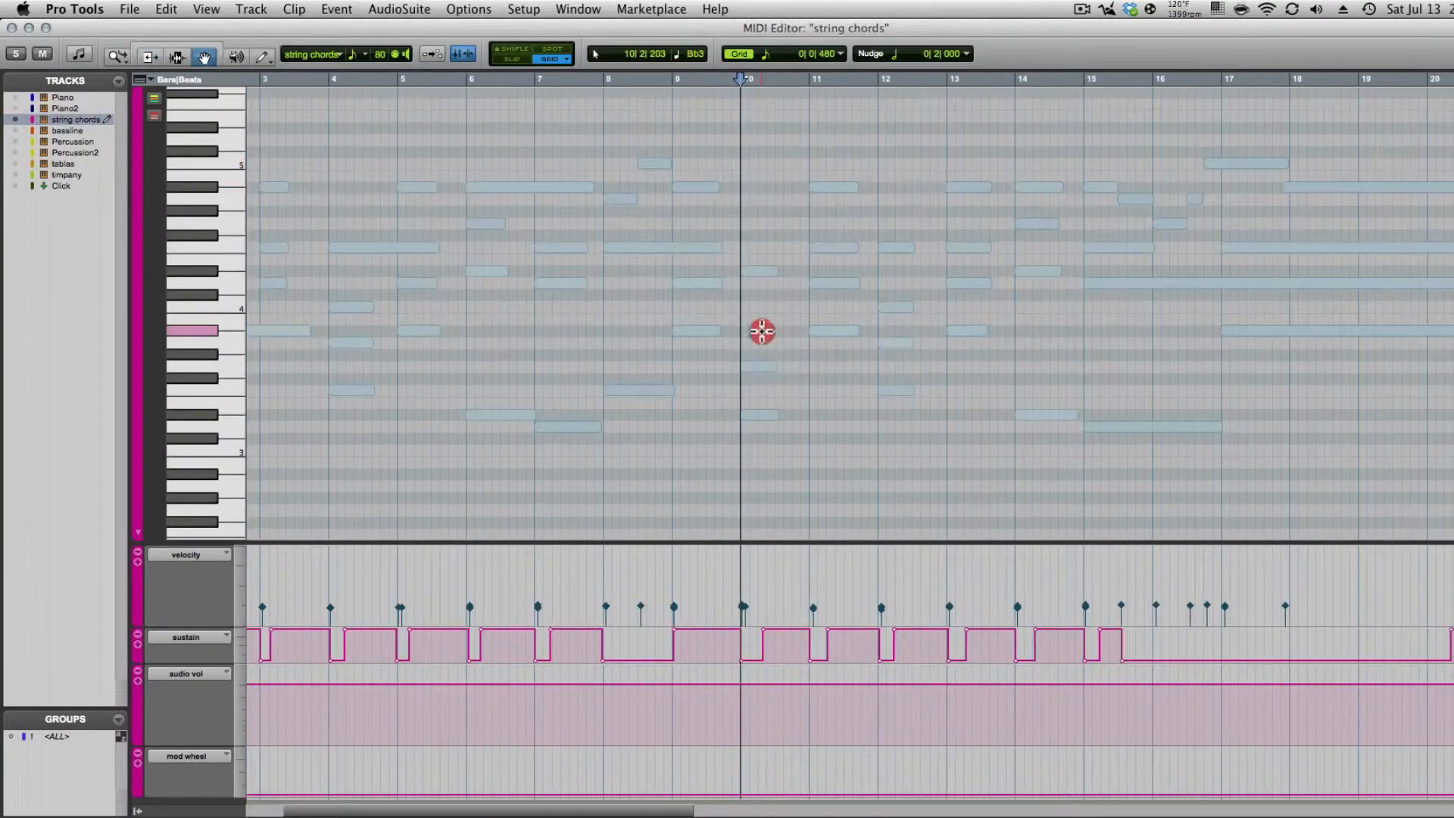
click(850, 329)
drag(850, 339, 868, 345)
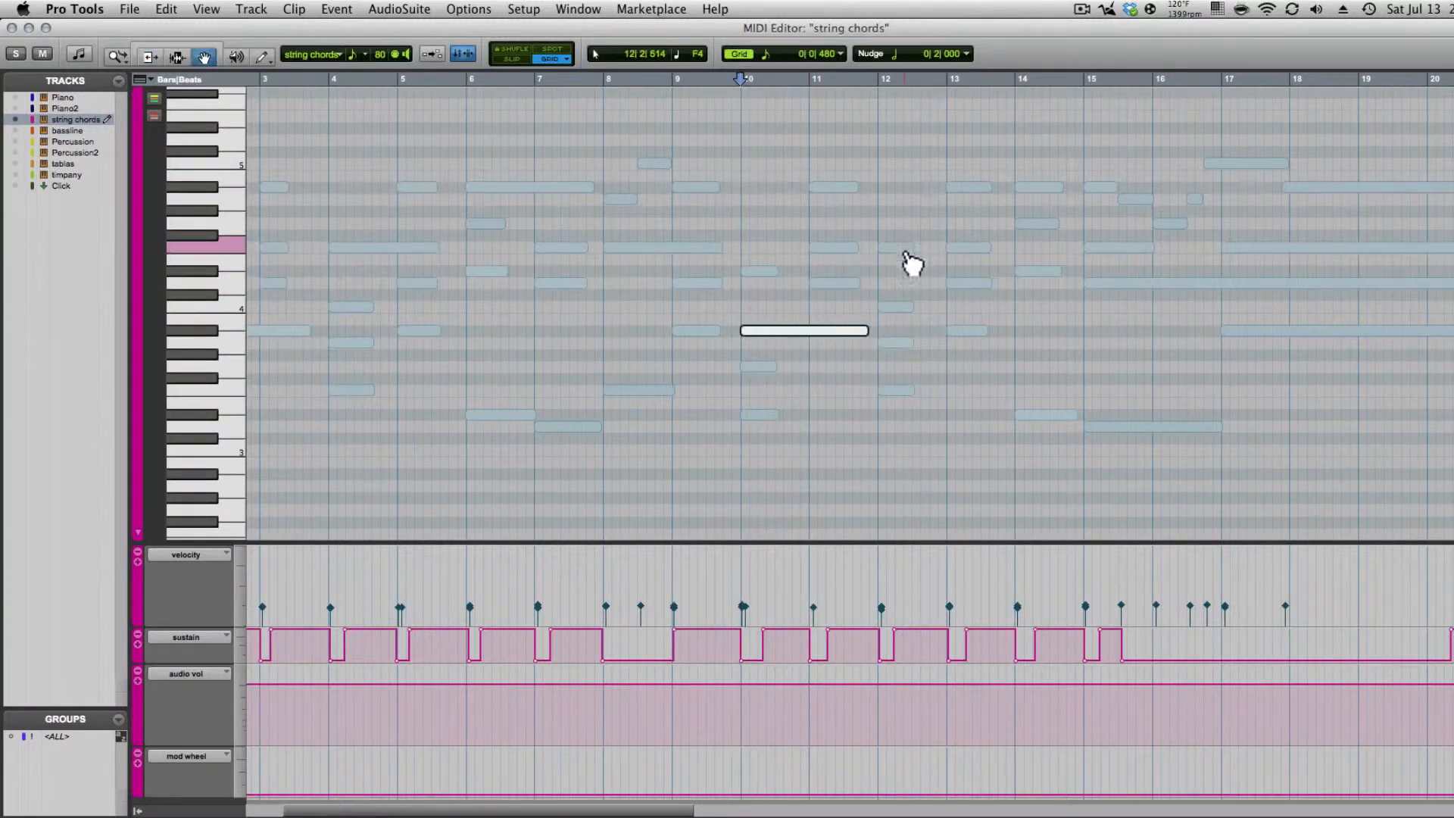
double_click(977, 249)
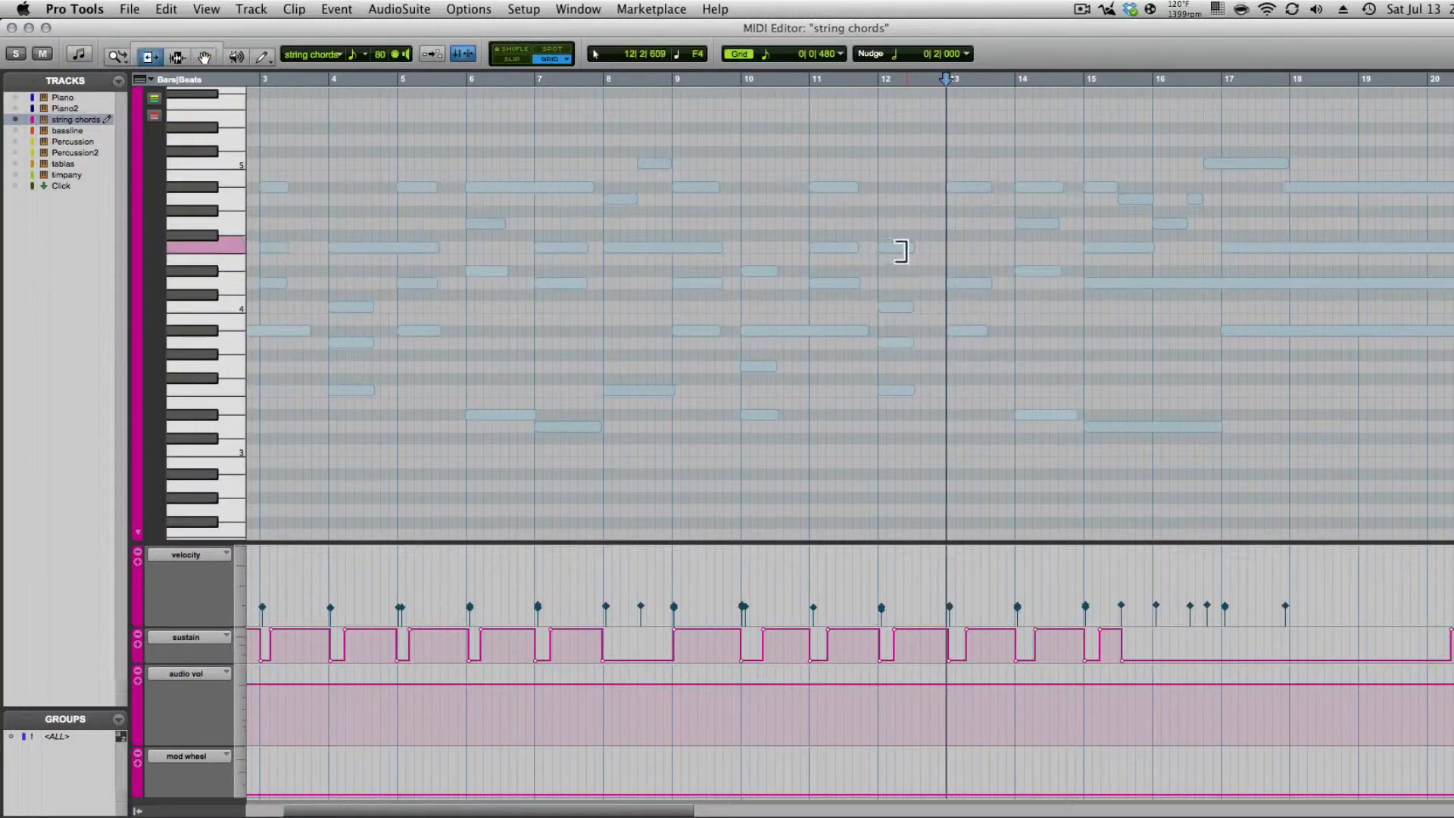
drag(906, 249, 1006, 263)
scroll(797, 270, left, 3)
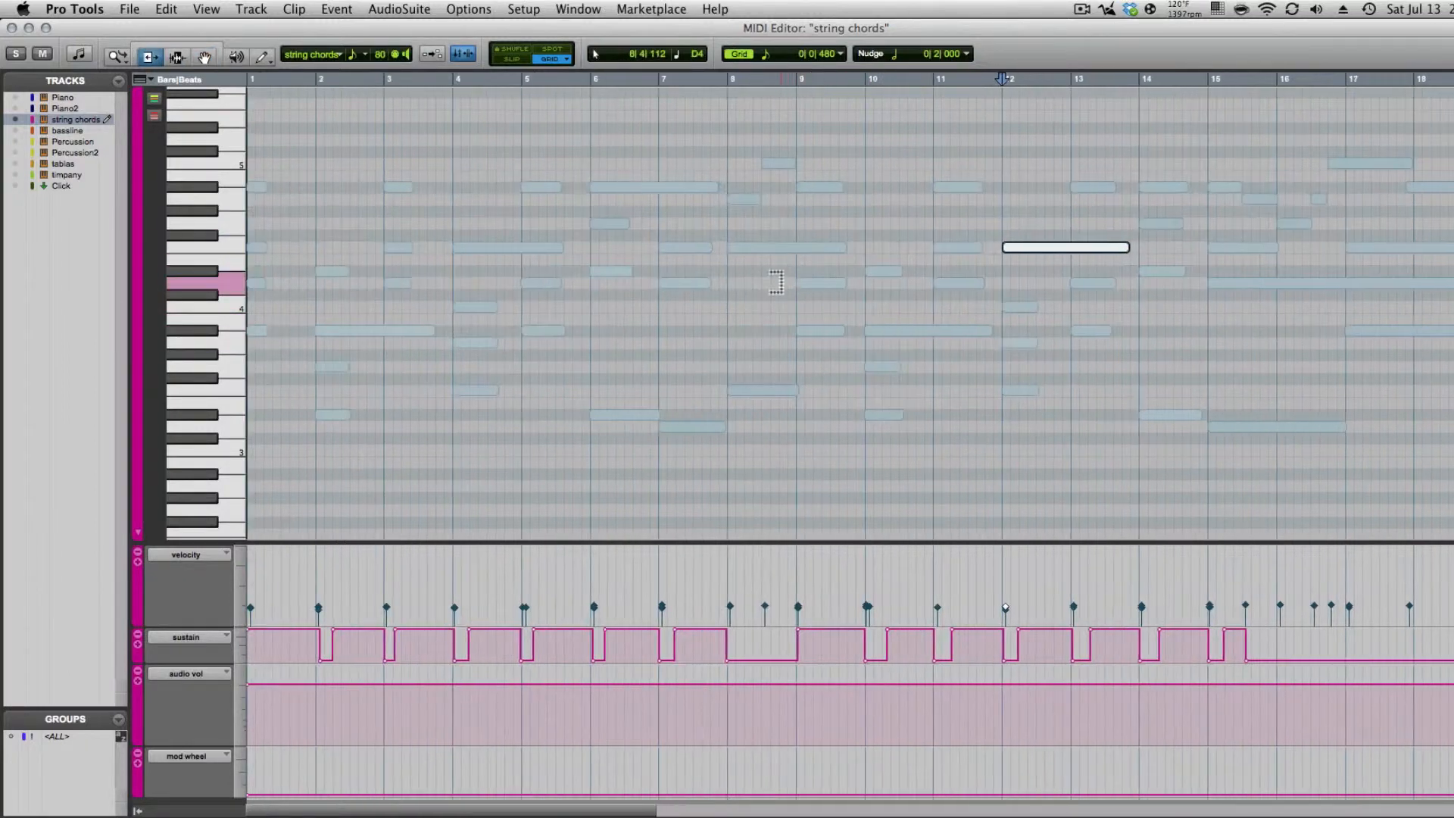
- Play the ending of the string part from bar 13, from about the middle of bar 16, and from just before bar 15
scroll(814, 403, right, 8)
key(F7)
click(704, 146)
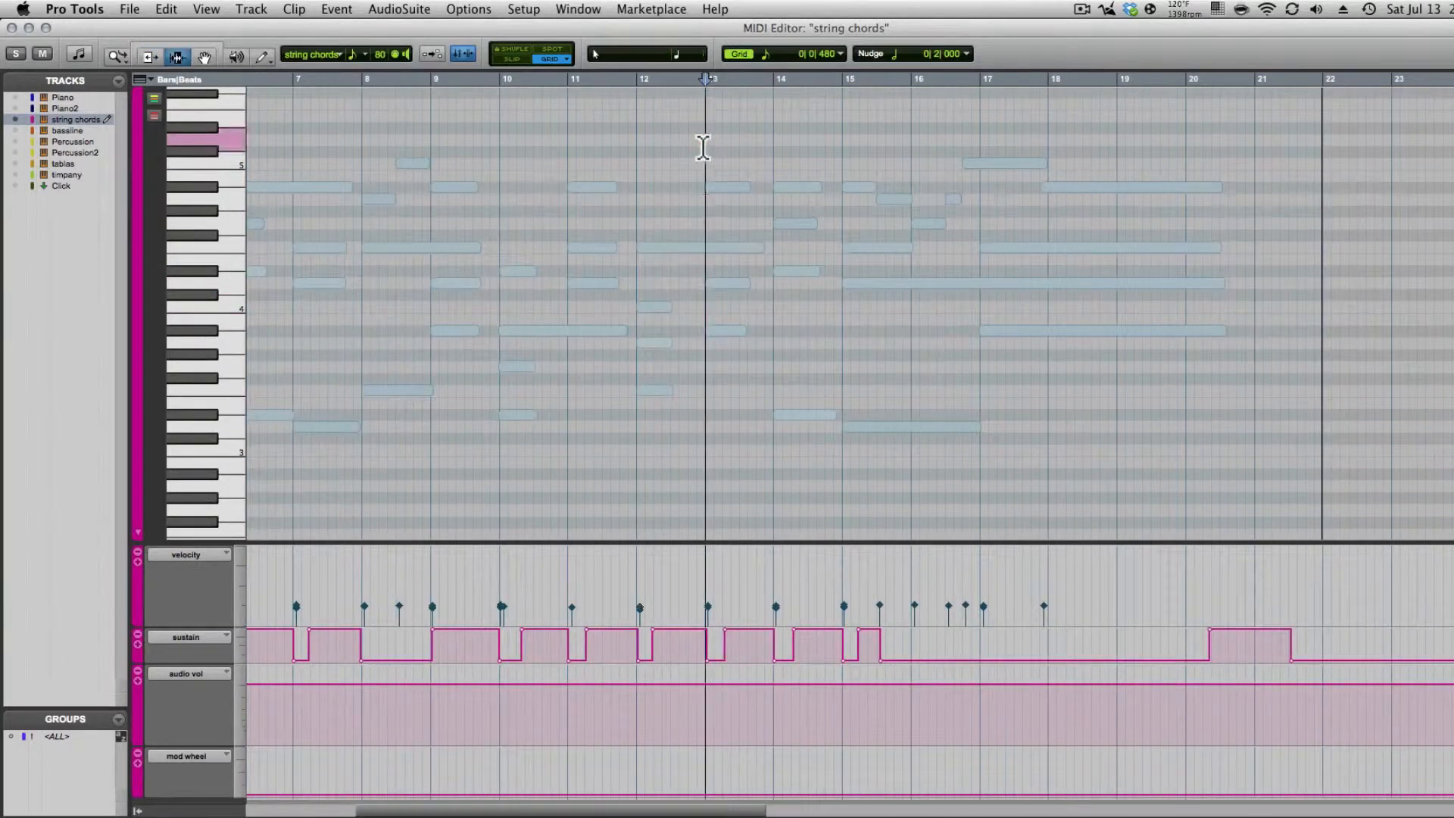
key(space)
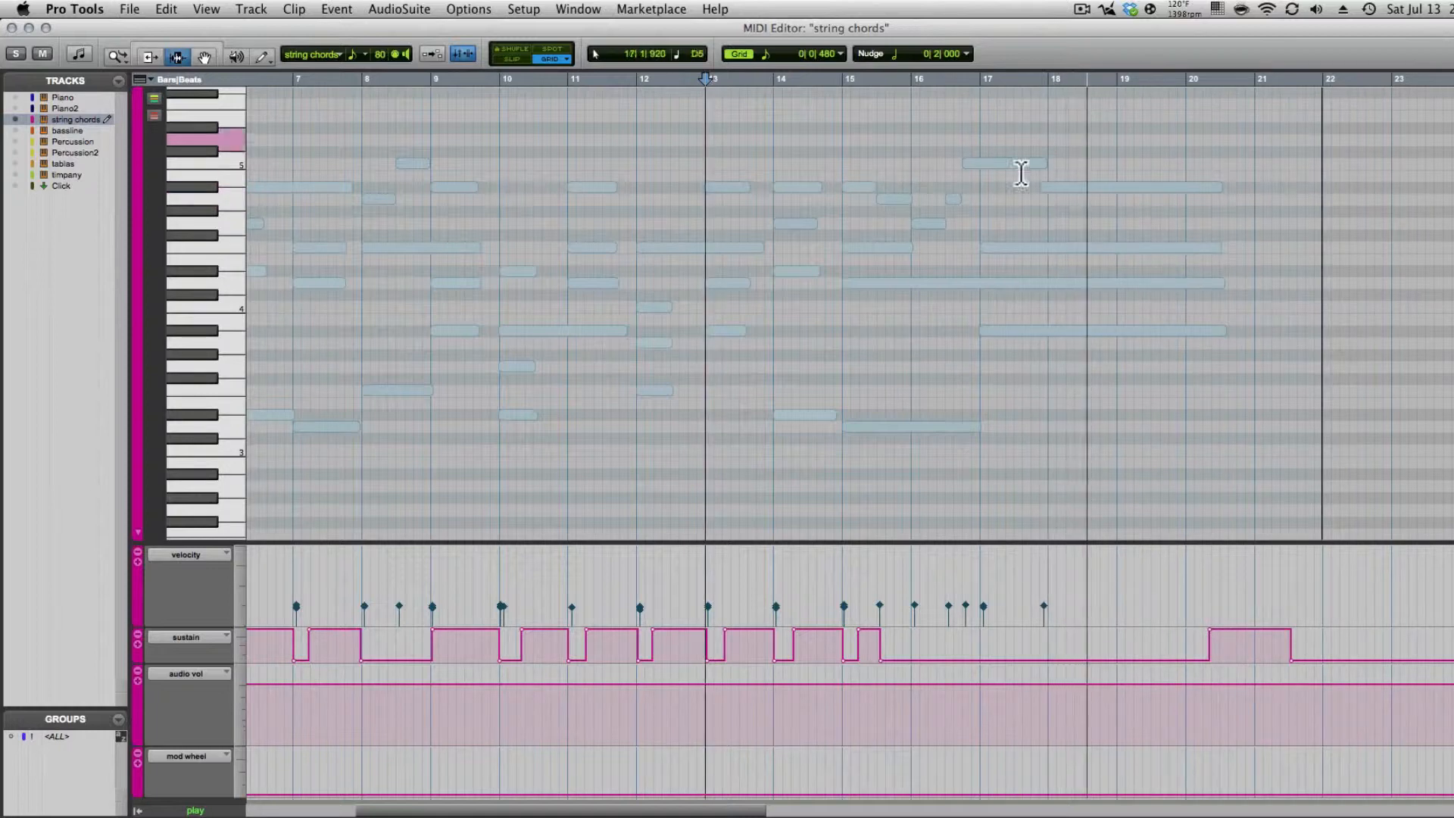
click(941, 151)
key(space)
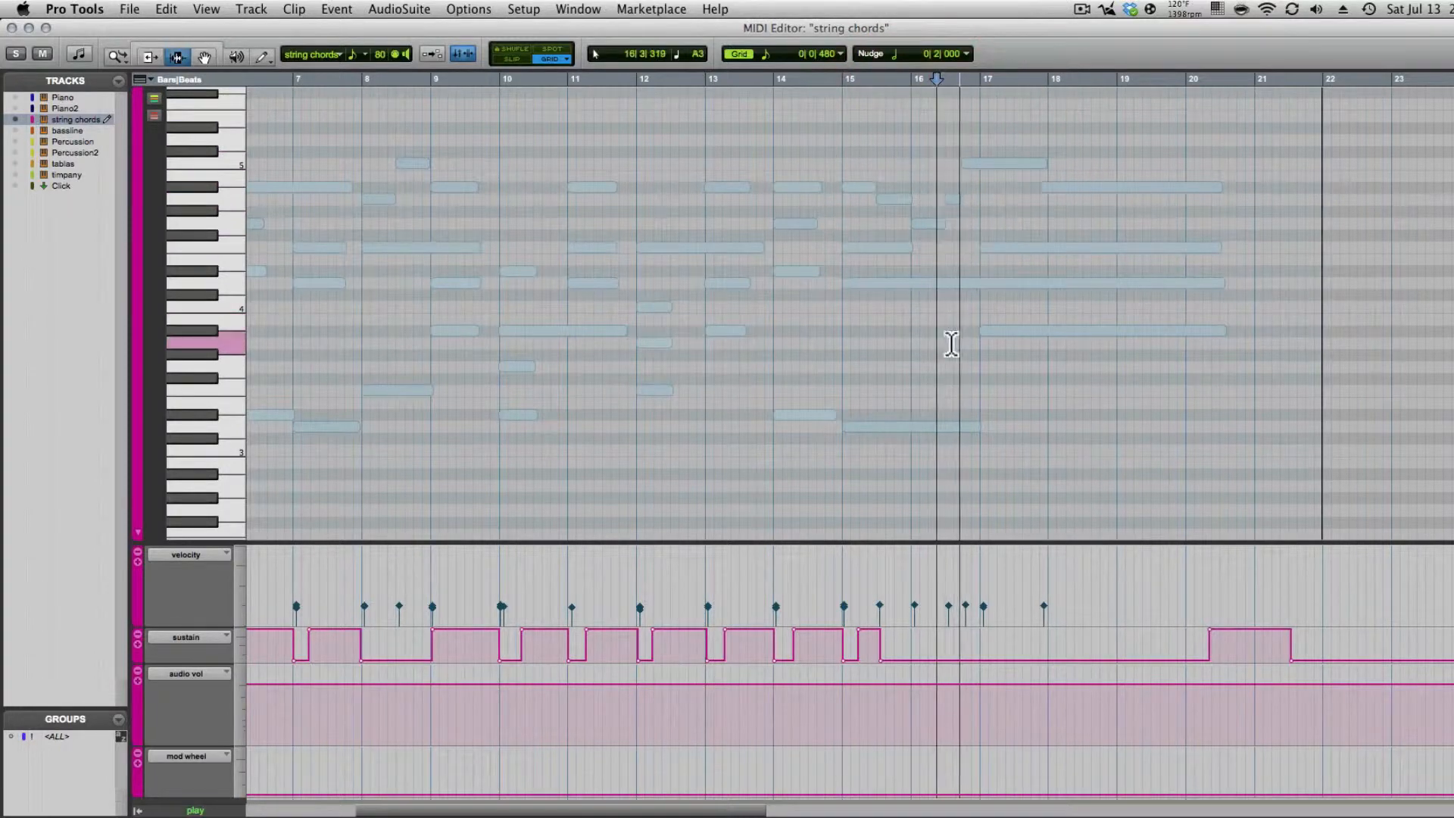
key(space)
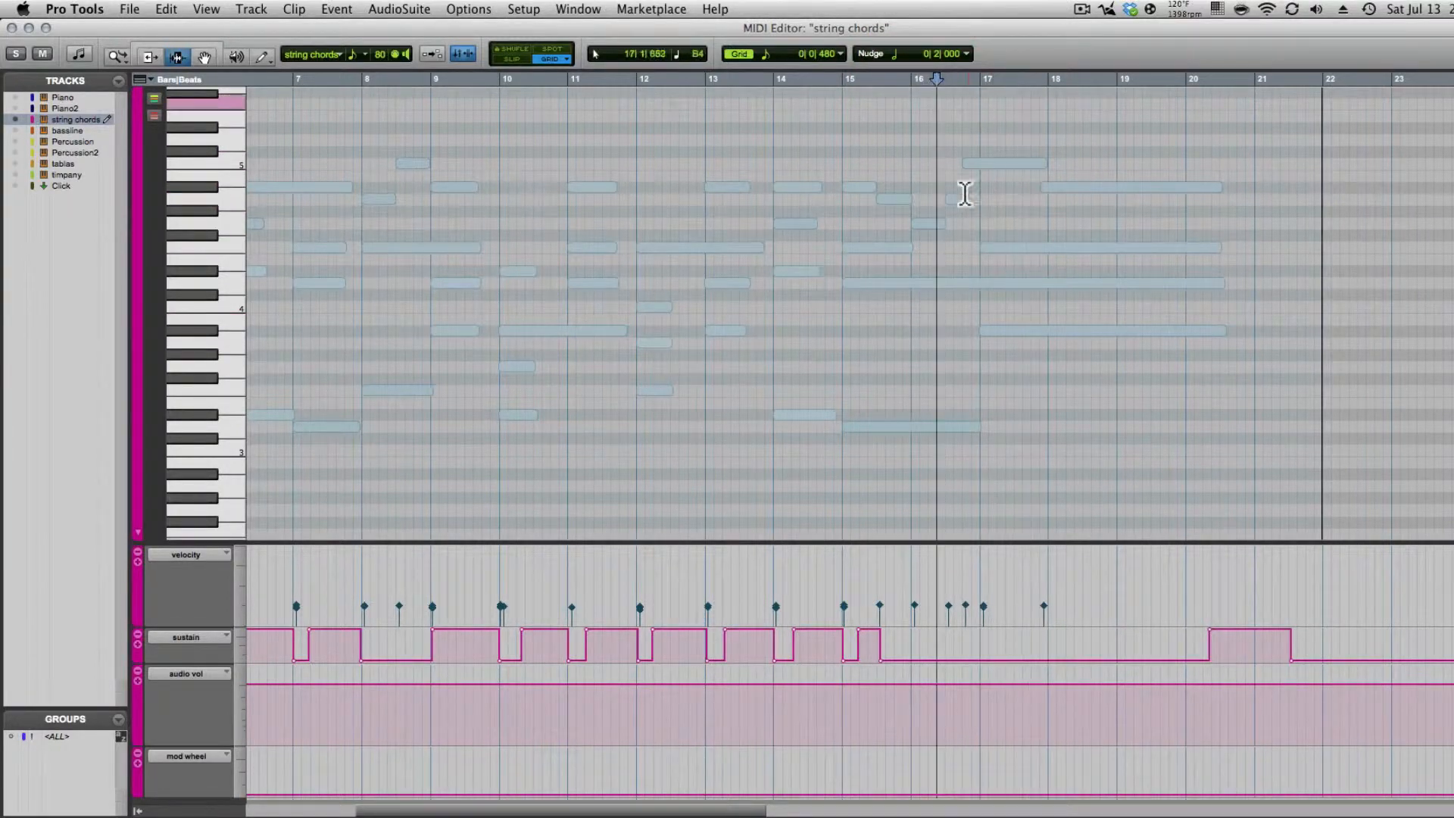
click(838, 146)
key(space)
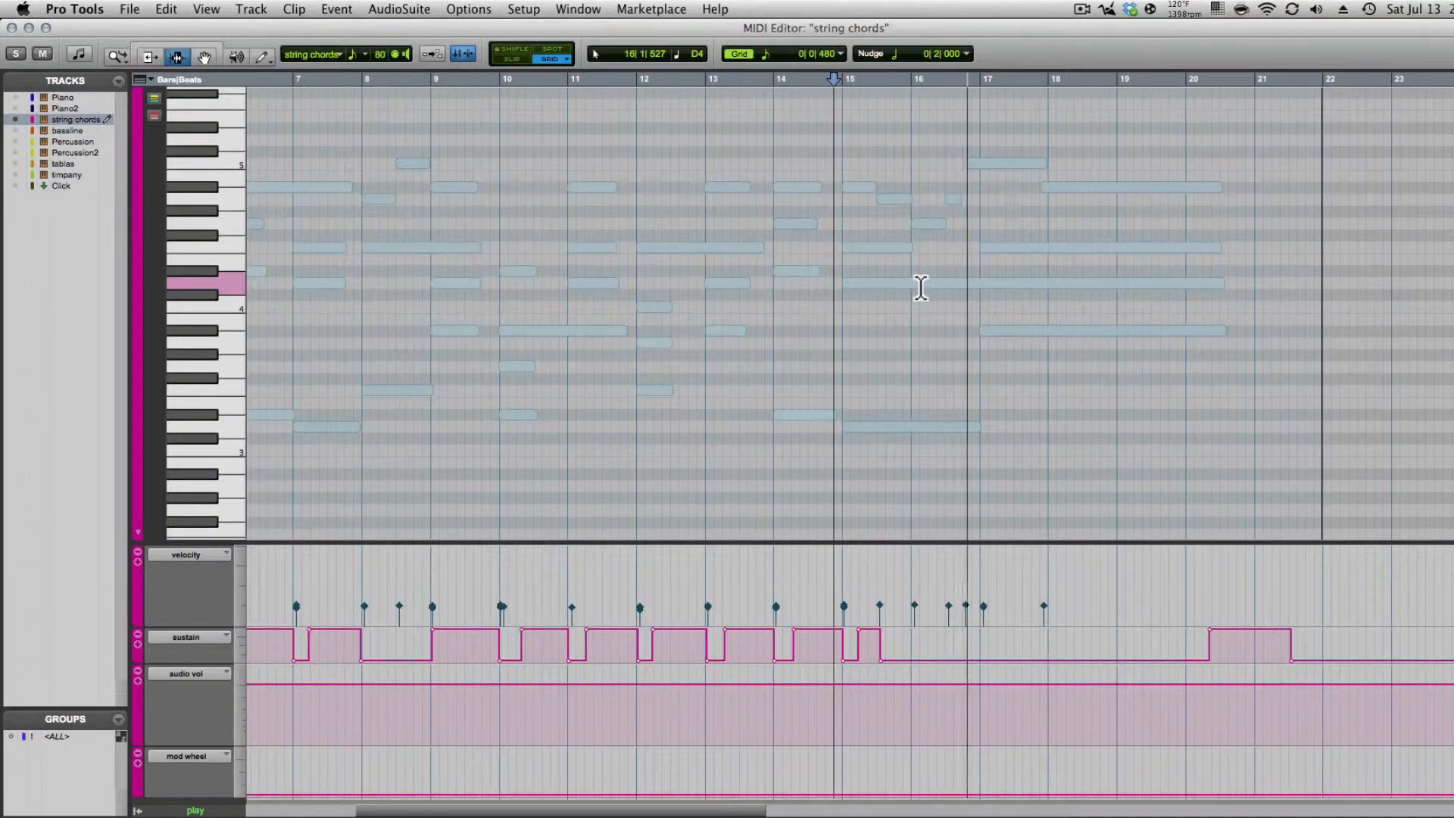
key(space)
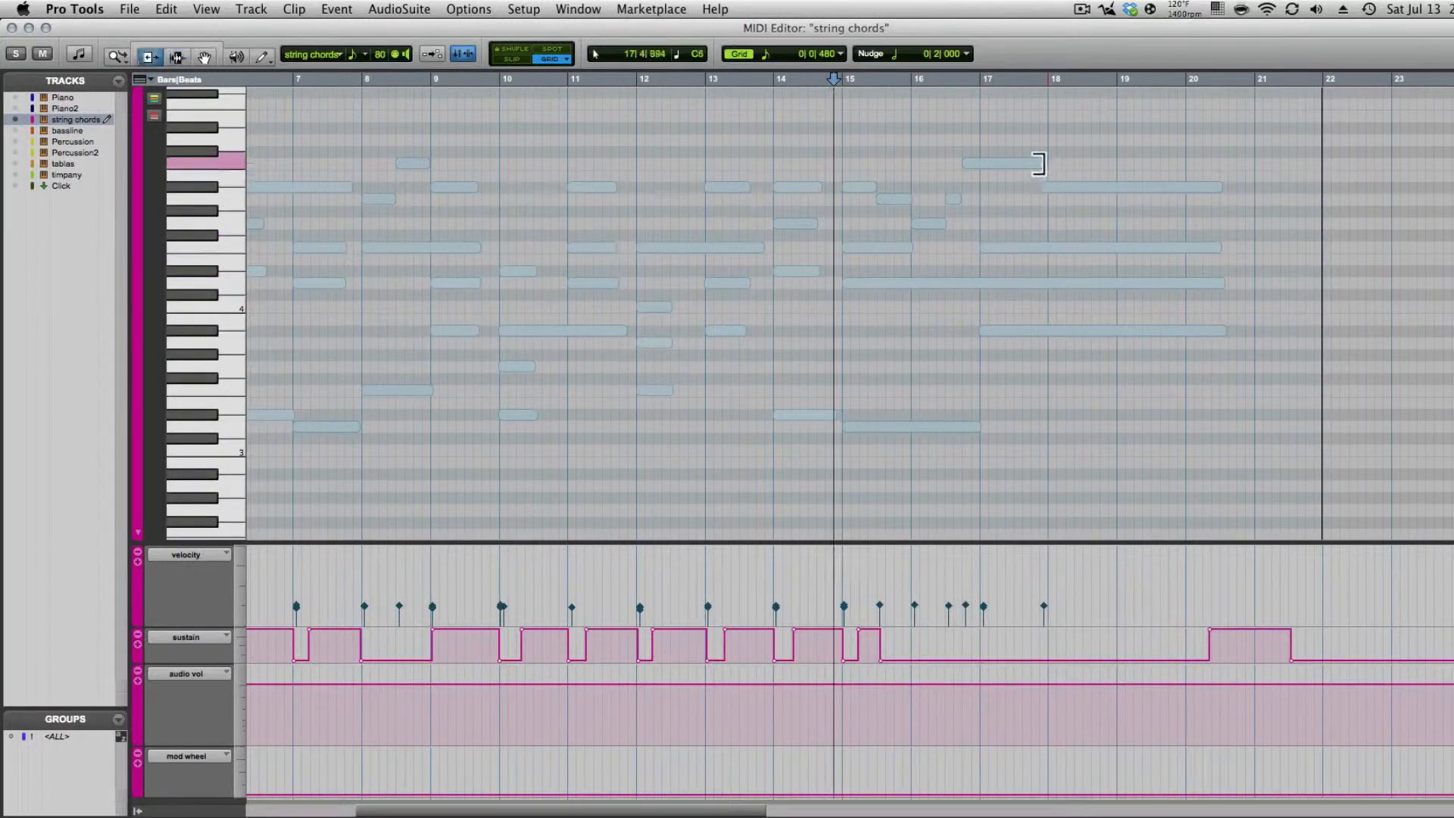
- Trim the C5 note of bar 16 and the long Bb4 after it to meet at the bar 17 line, and play back from late in bar 14
drag(1028, 165, 985, 202)
click(823, 152)
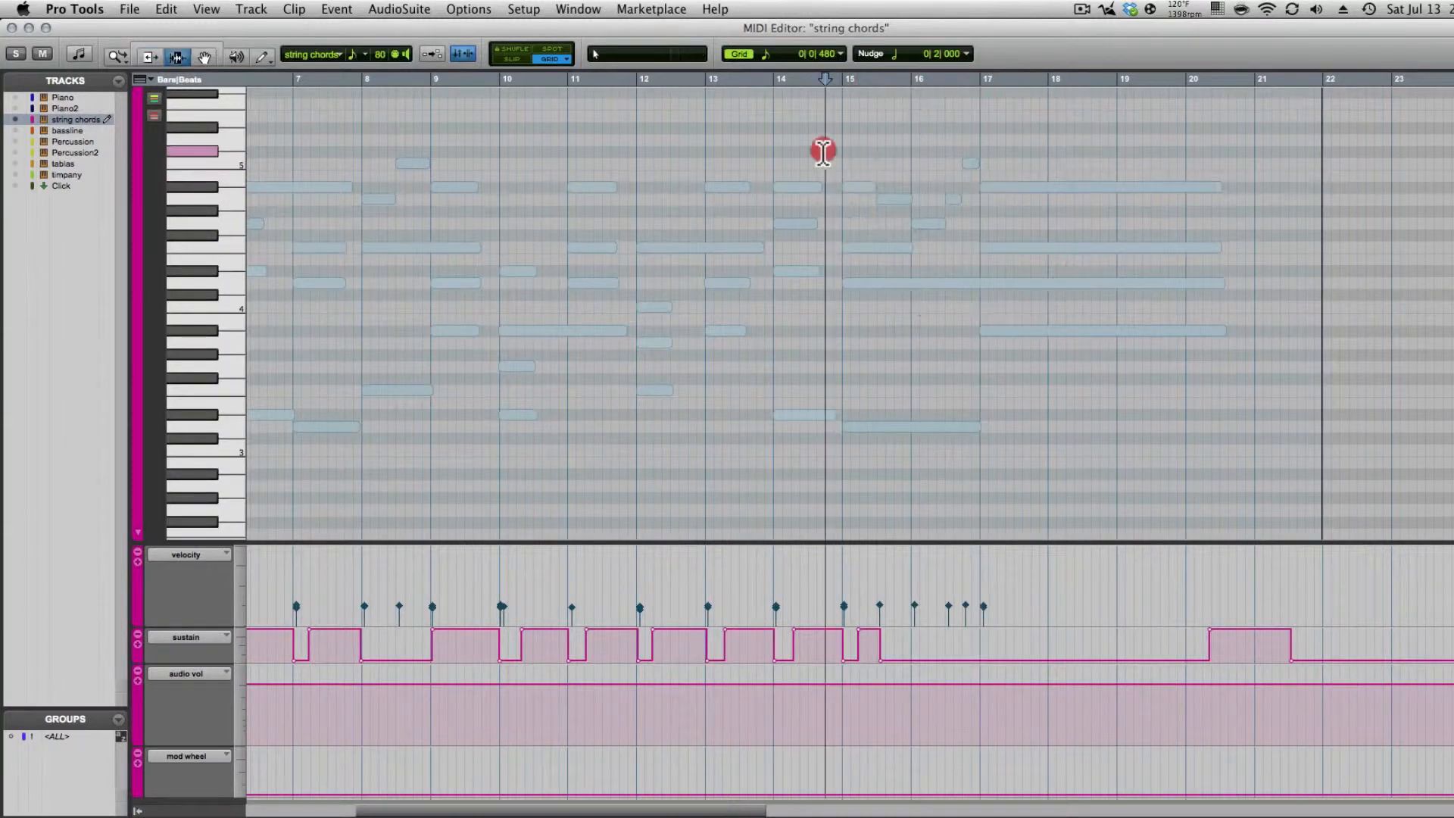
key(space)
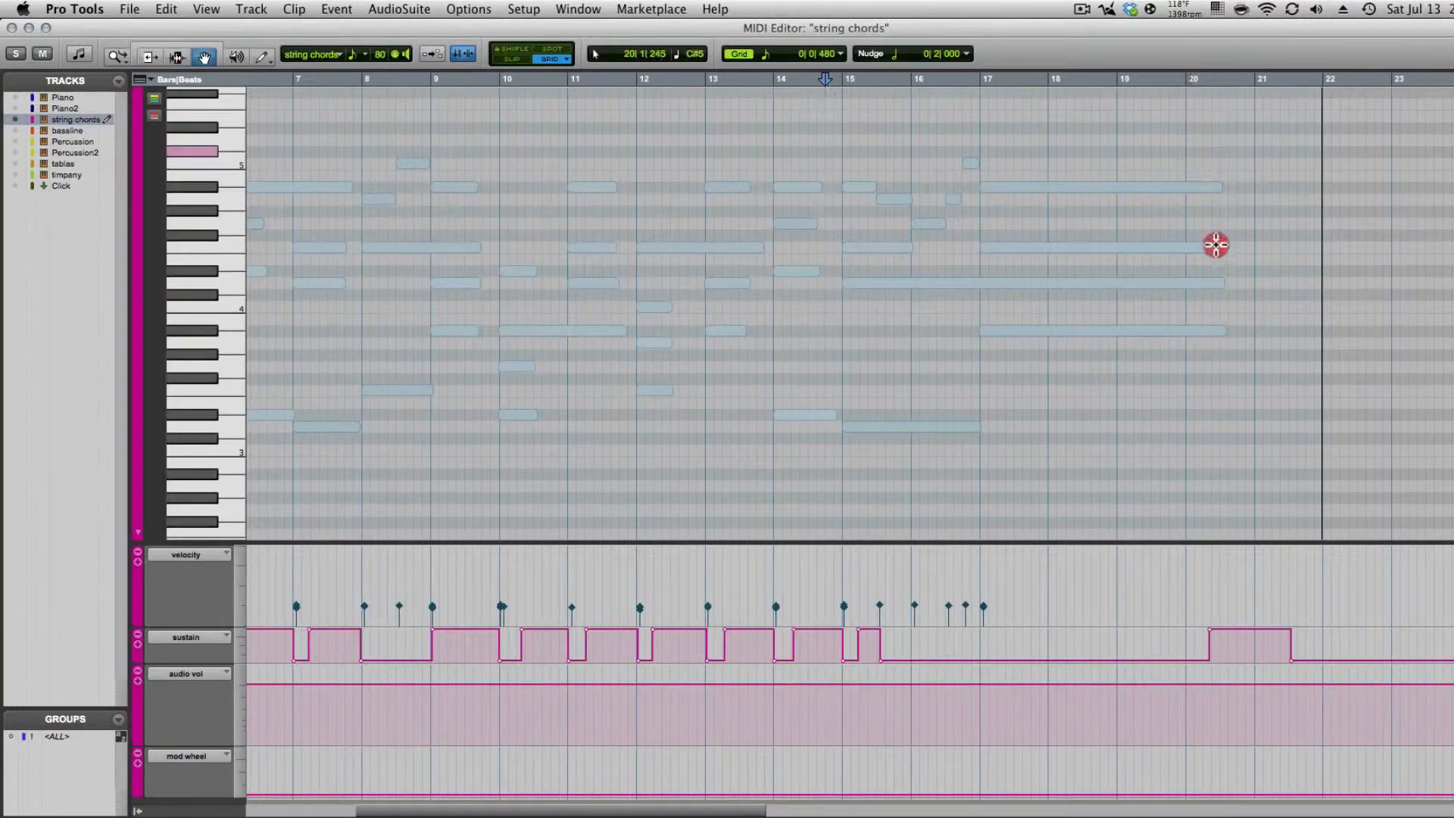
- Shorten the four notes of the final chord together so they end at the bar 19 line
drag(1217, 243, 1220, 455)
drag(1159, 206, 1119, 209)
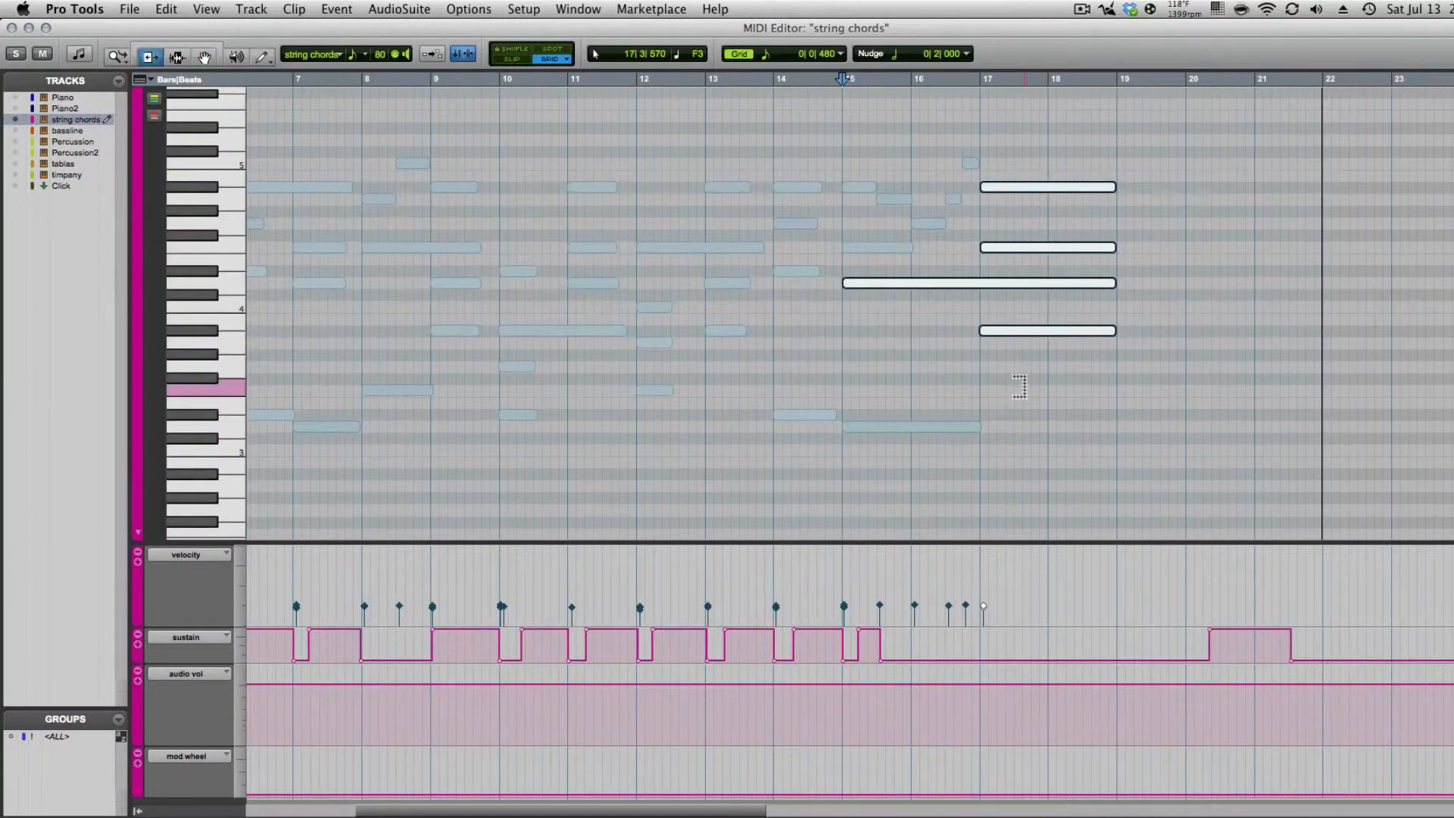
click(909, 380)
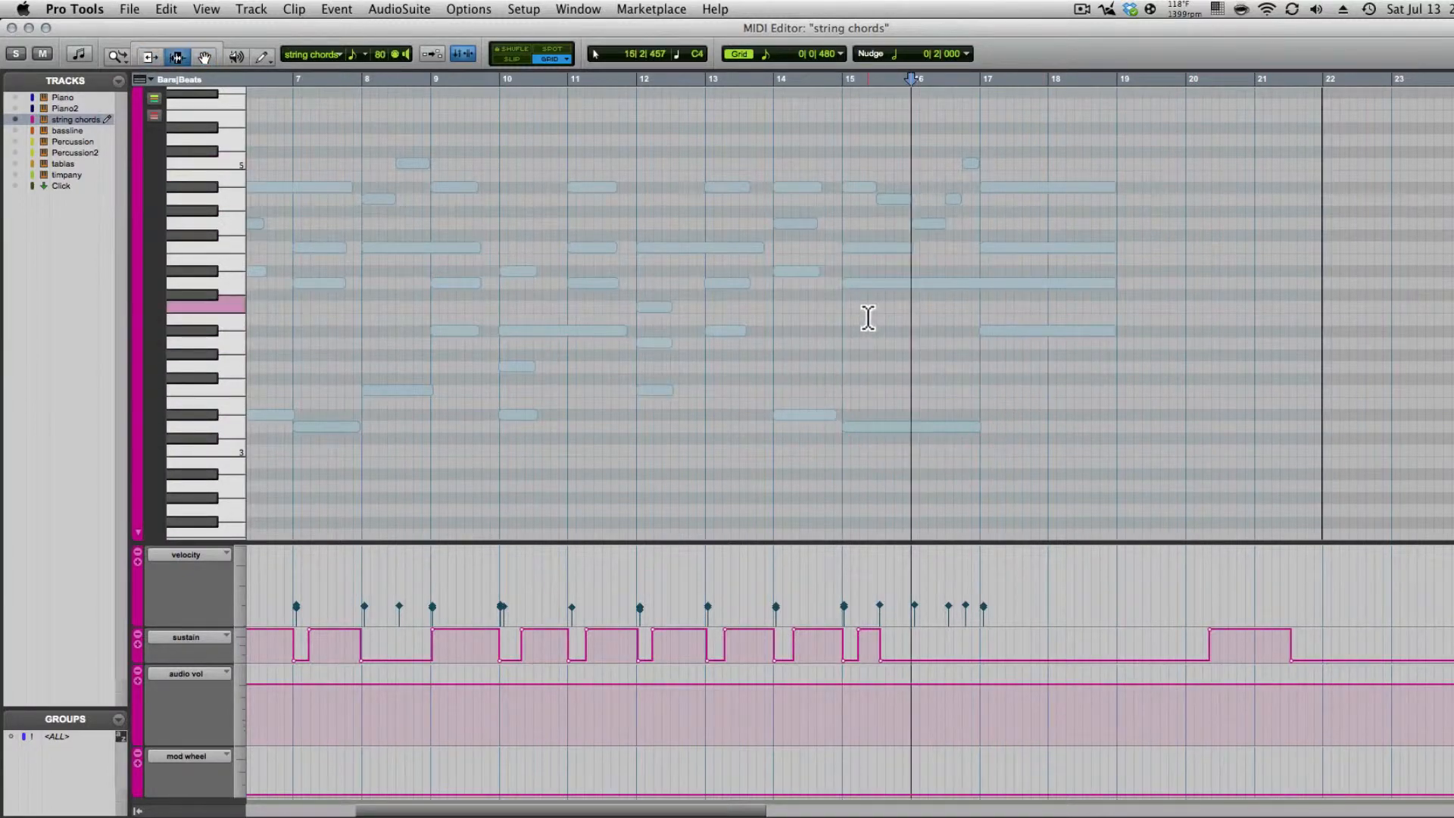
- Play the string part from the start and set the master level of the string chords track's Xpand2 instrument to -3.0 dB
scroll(868, 318, left, 5)
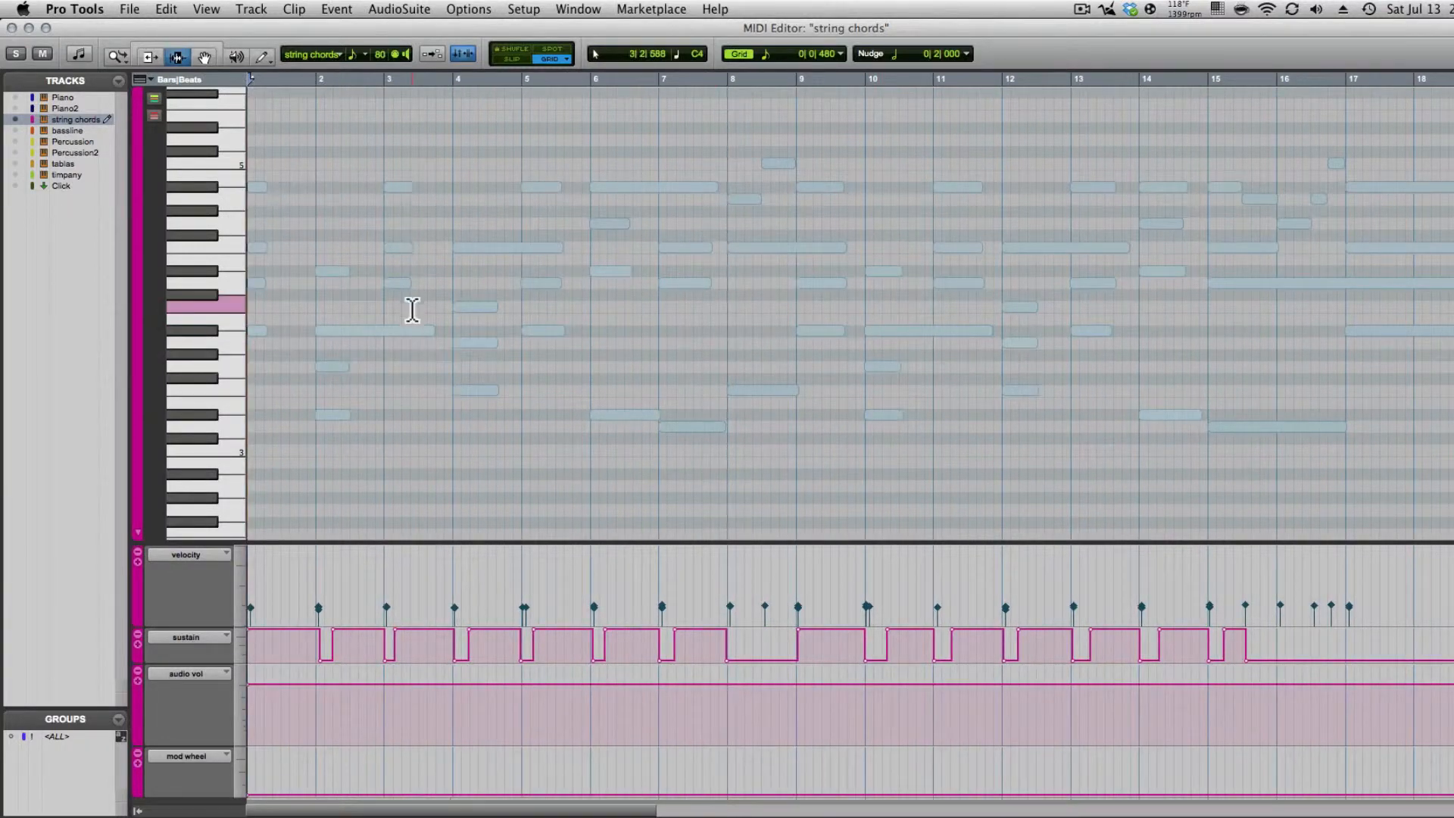
key(space)
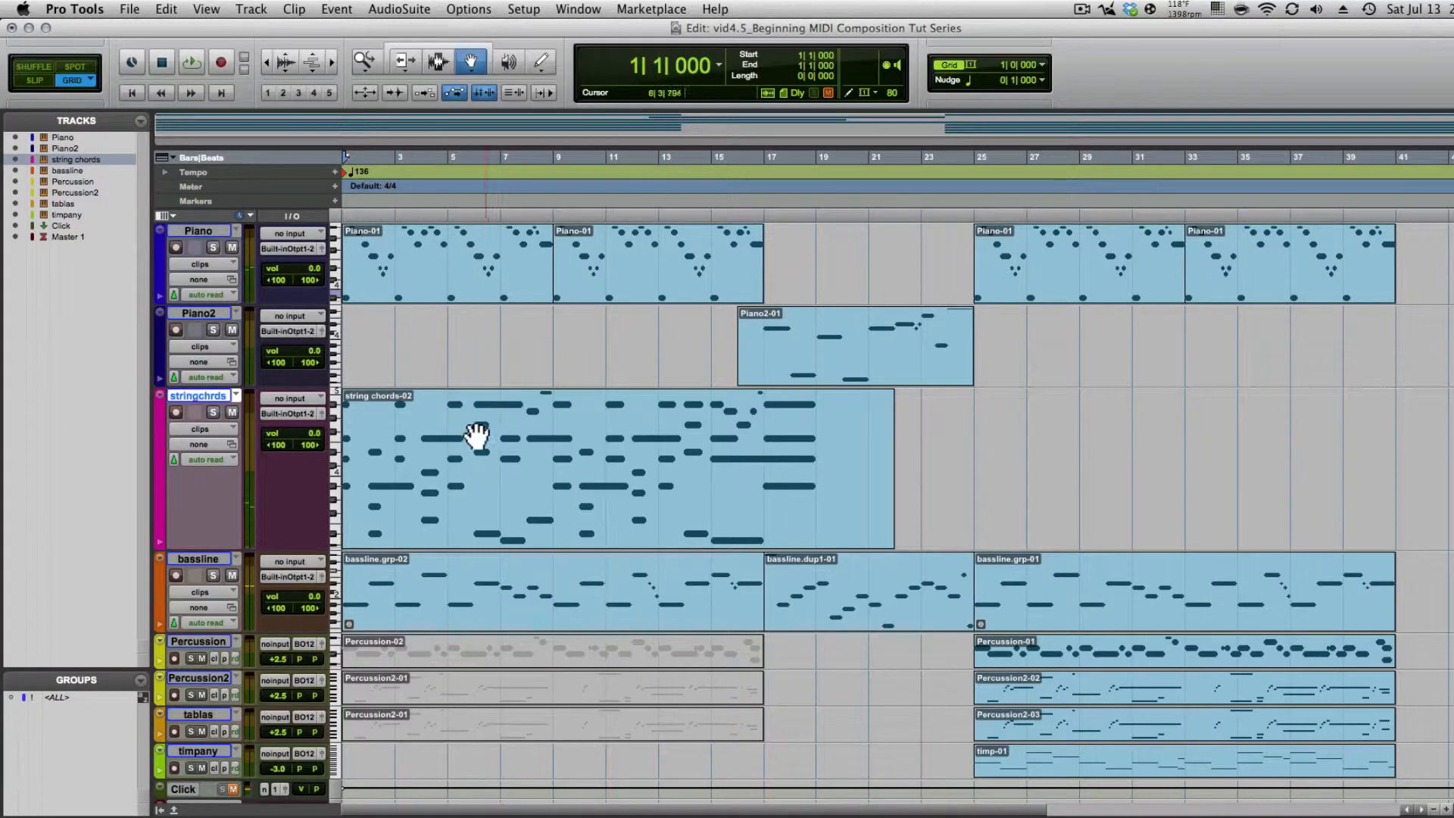
key(super+equal)
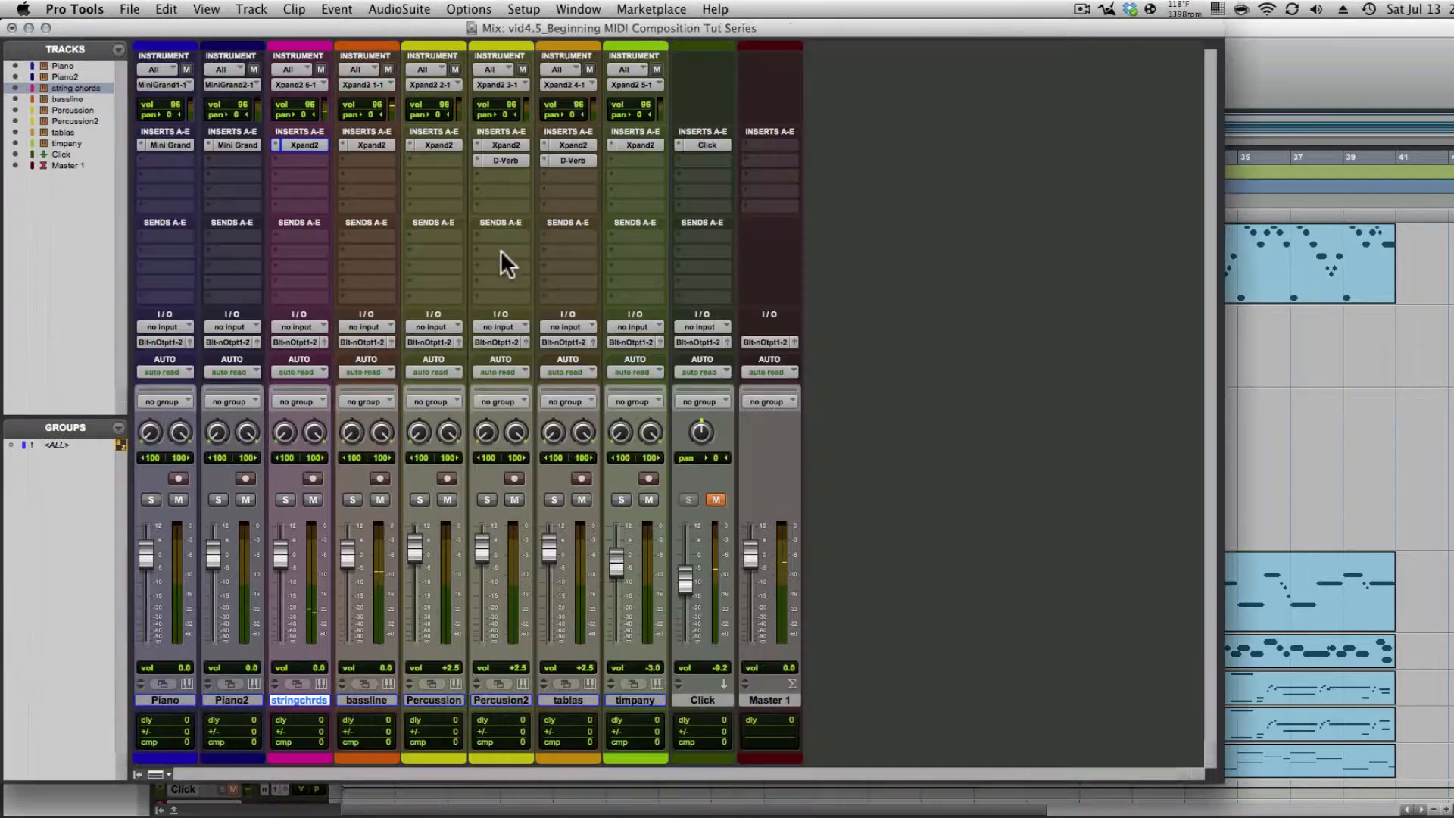
click(304, 146)
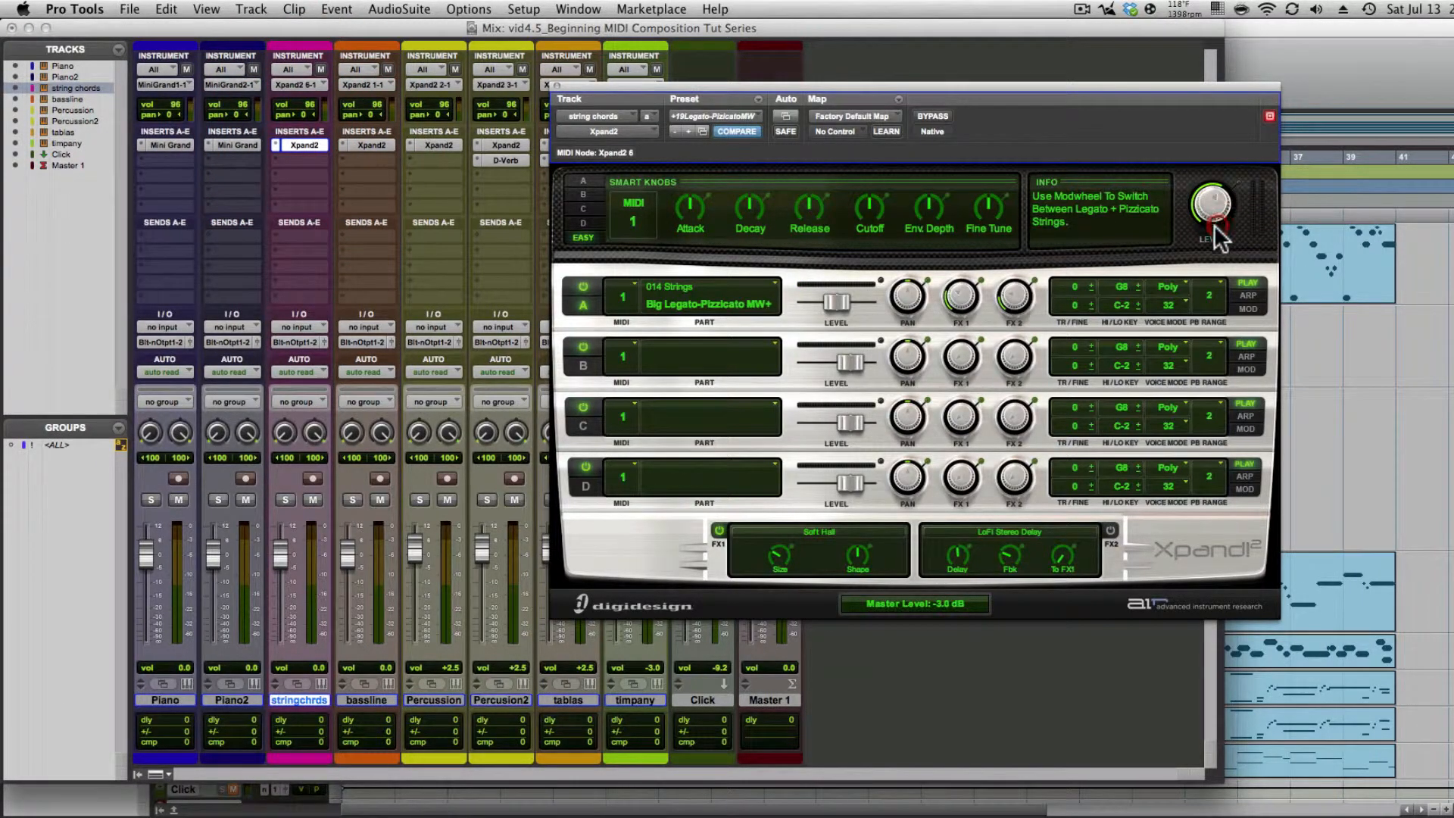
click(552, 79)
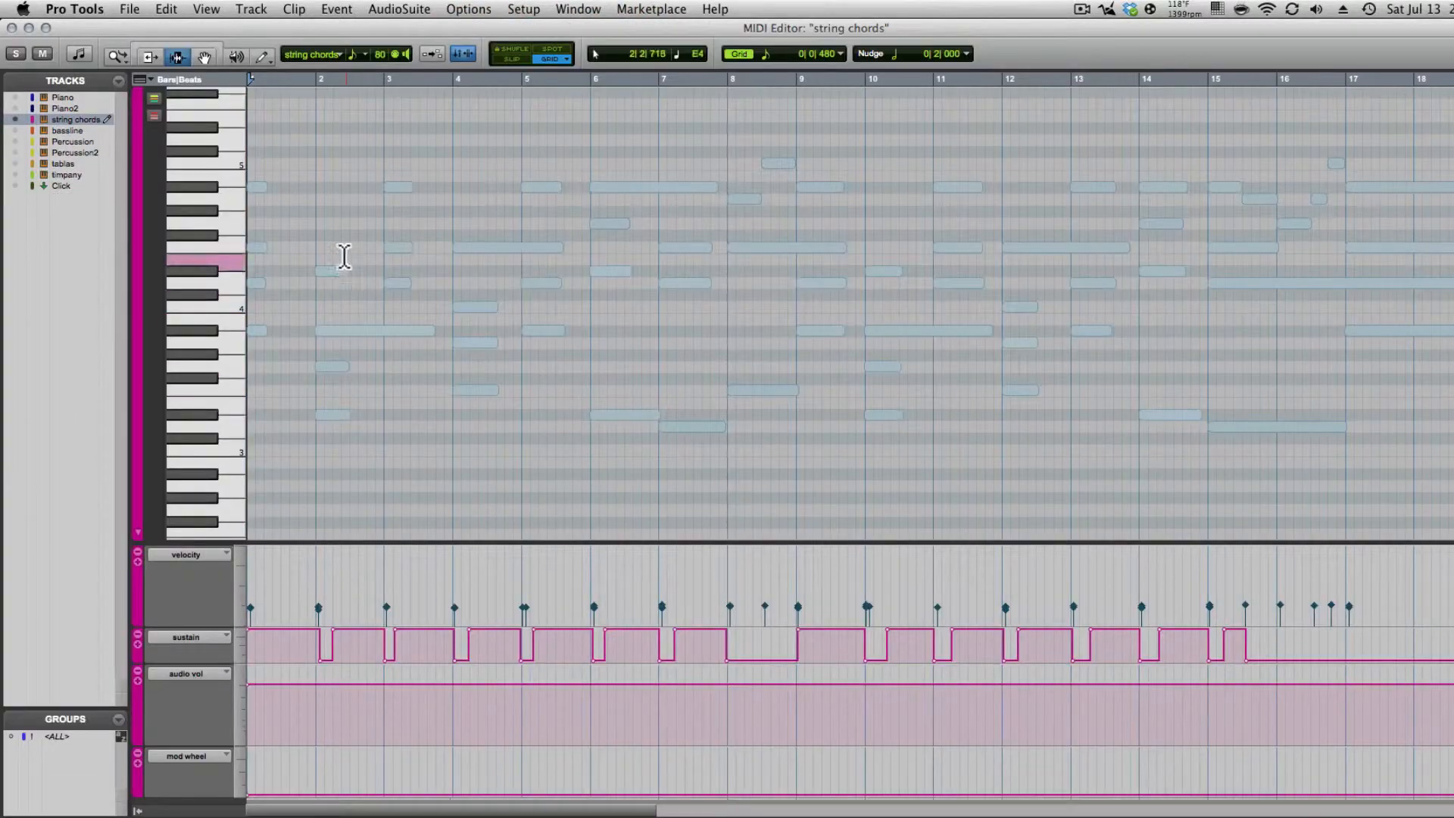
- Play the string part back, delete the repeated Bb4 in bar 15 and lengthen the bar 14 Bb4 to 15|3|000
click(342, 235)
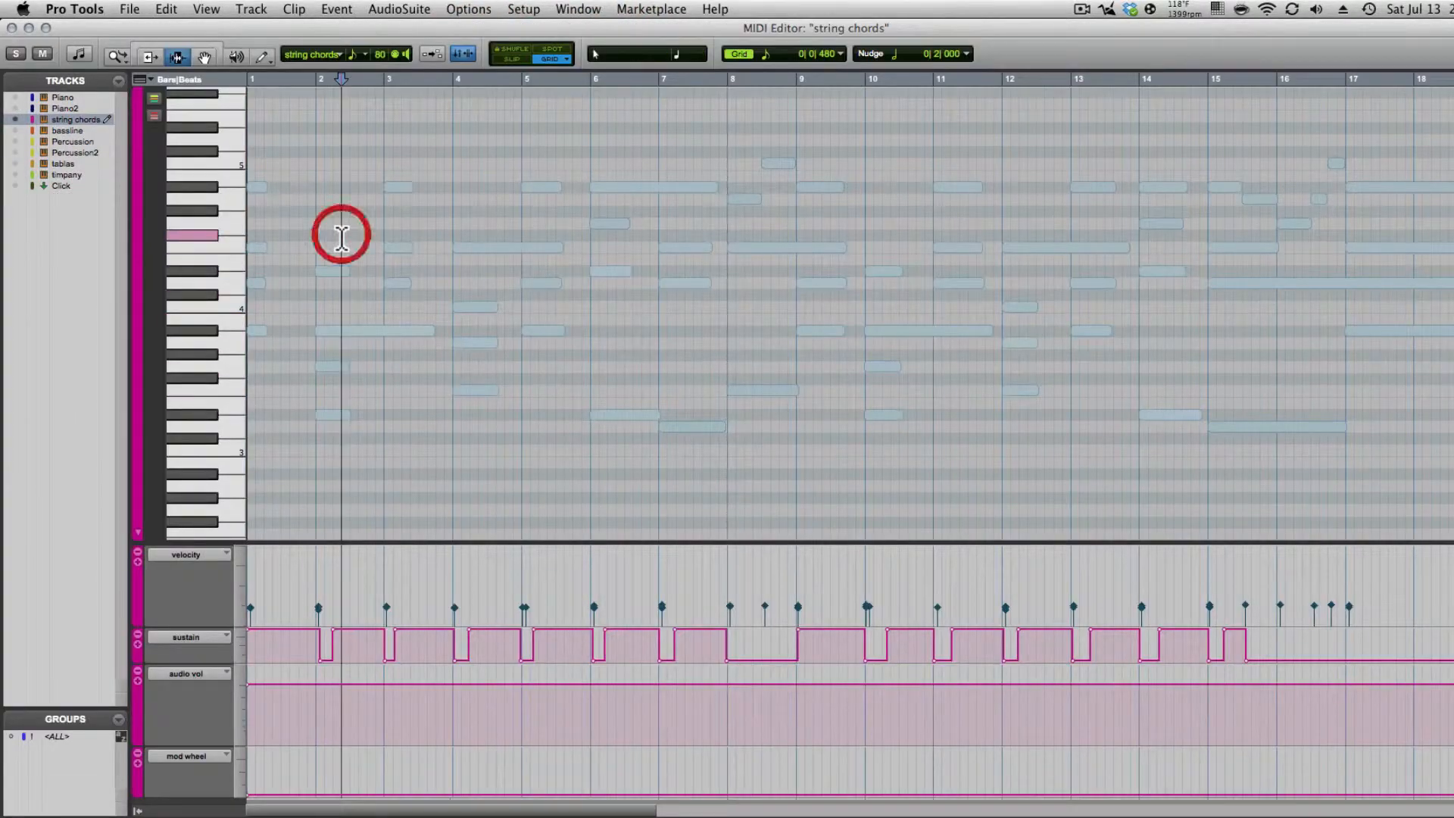
key(space)
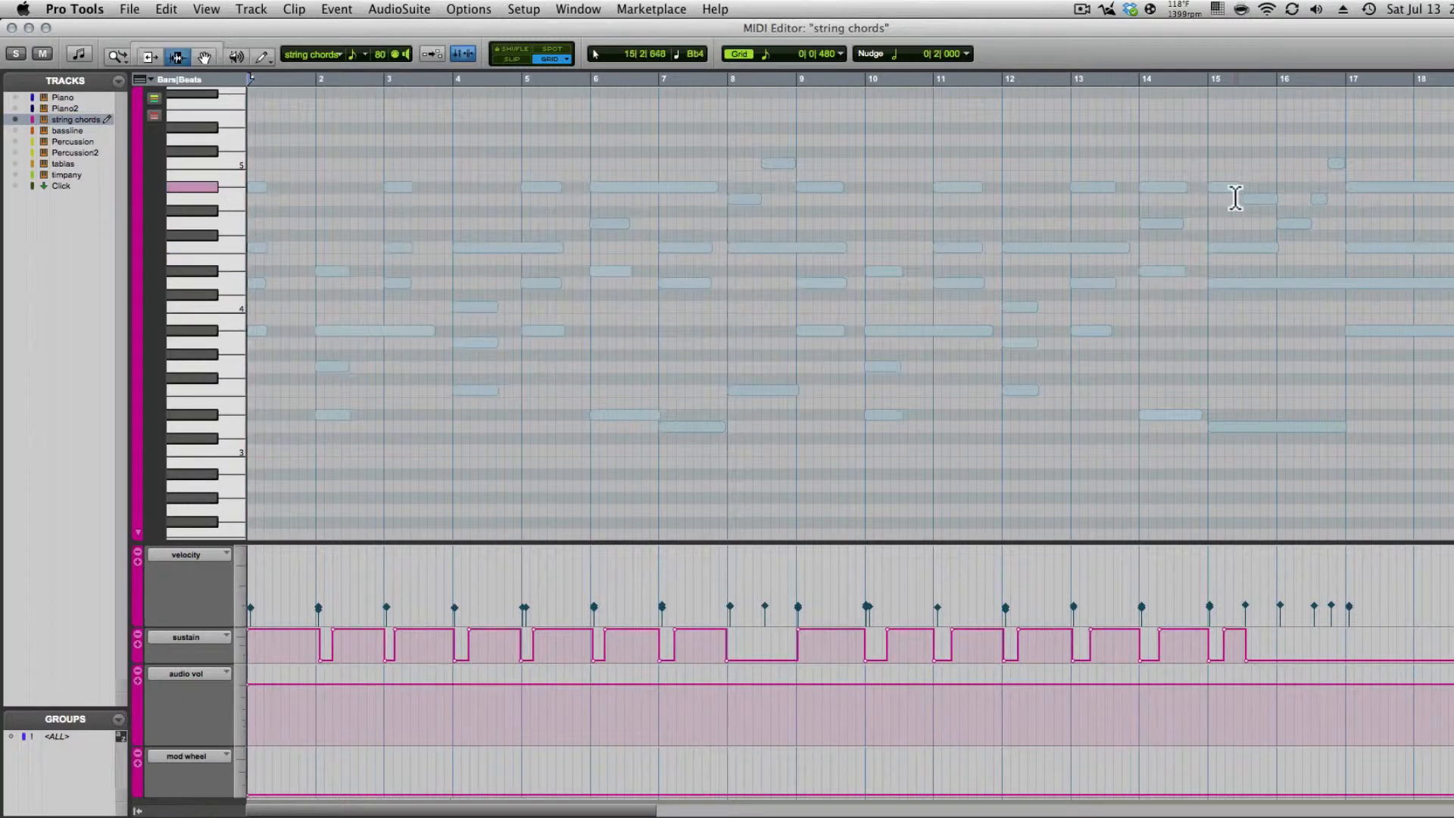
key(Delete)
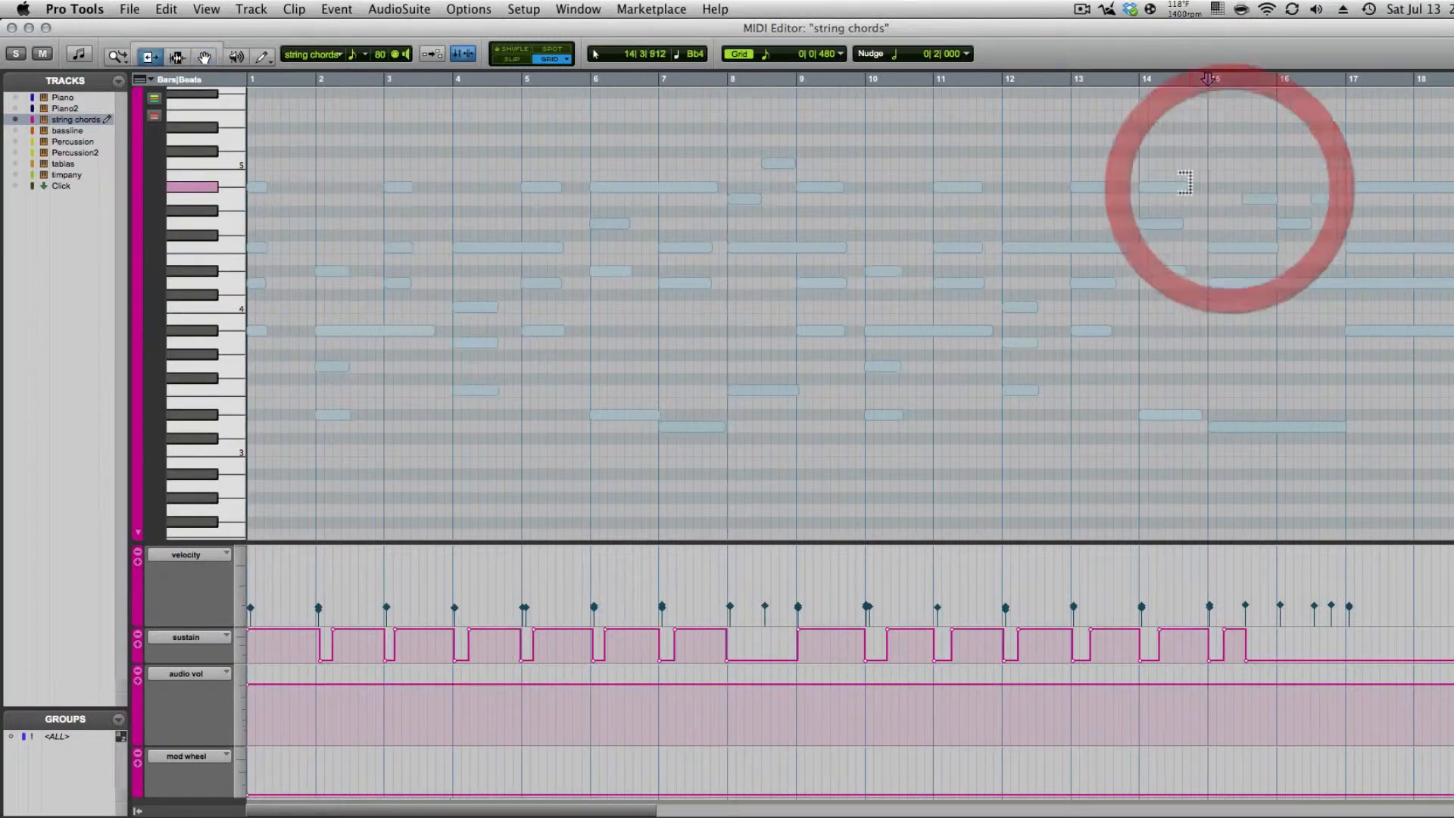
drag(1185, 187, 1318, 249)
- Trim the start of the bar 15 A4 note to 15|3|000 and the start of the following G4 to 16|1|000
key(F5)
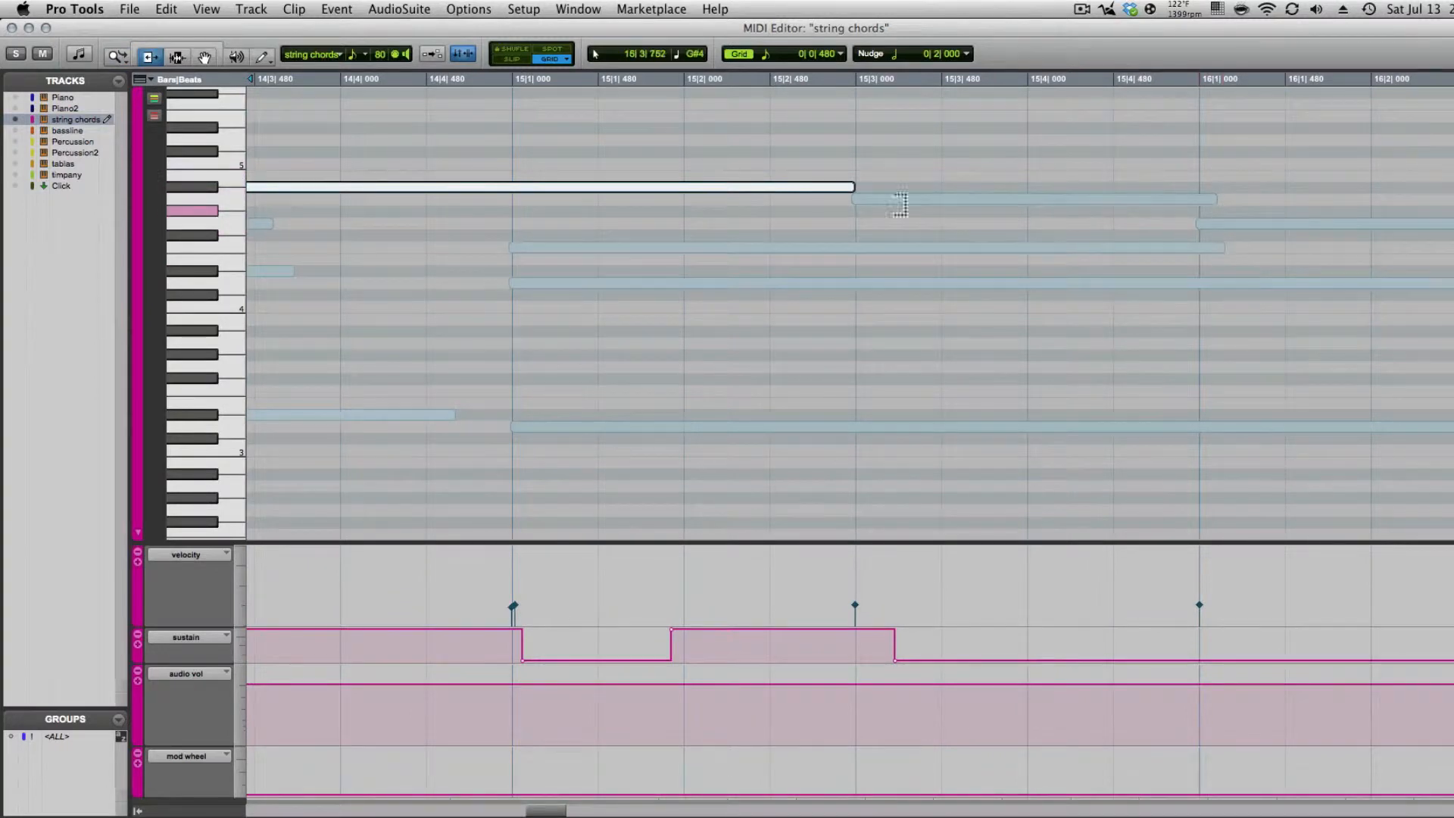
click(859, 202)
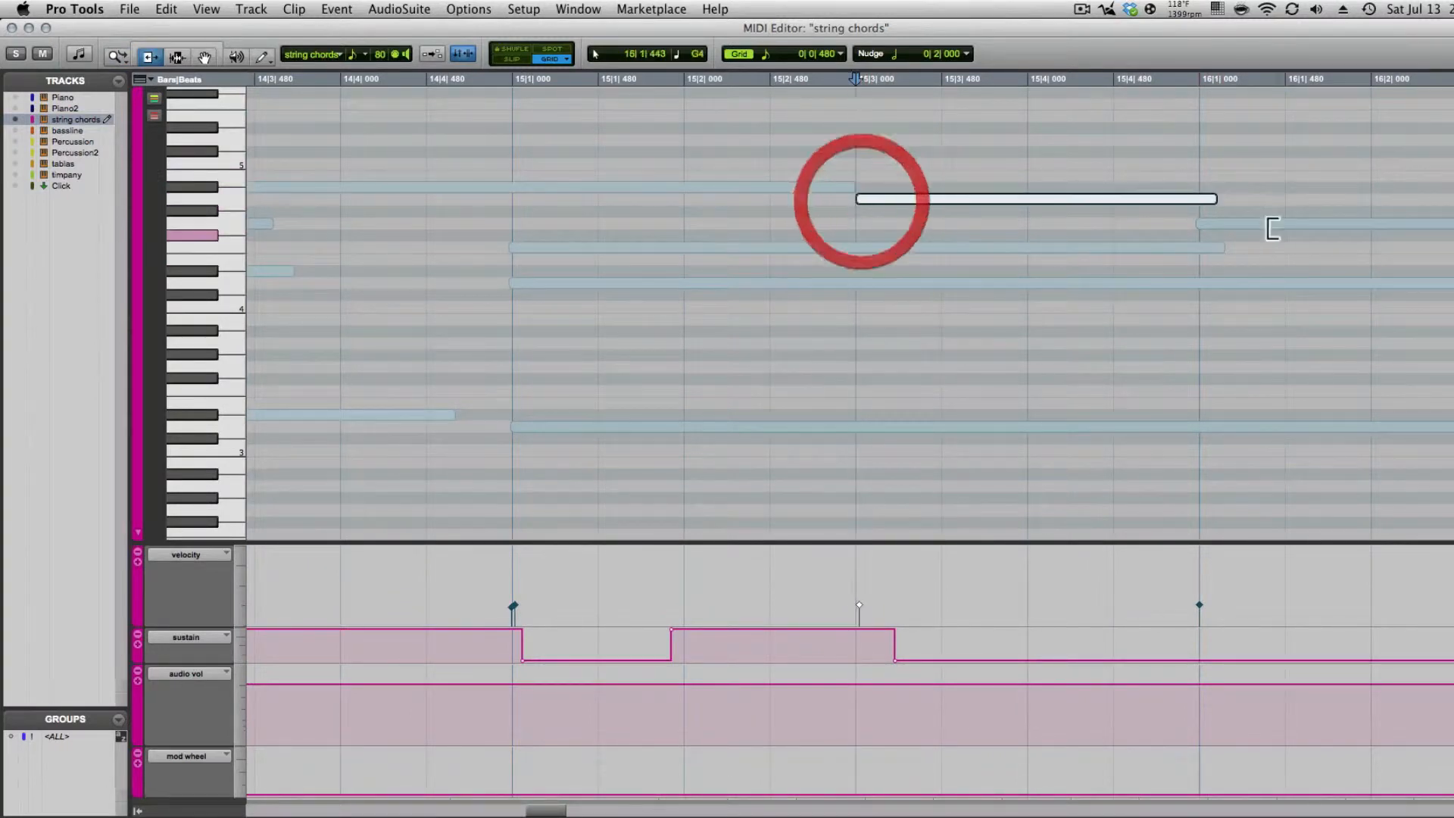
click(1206, 225)
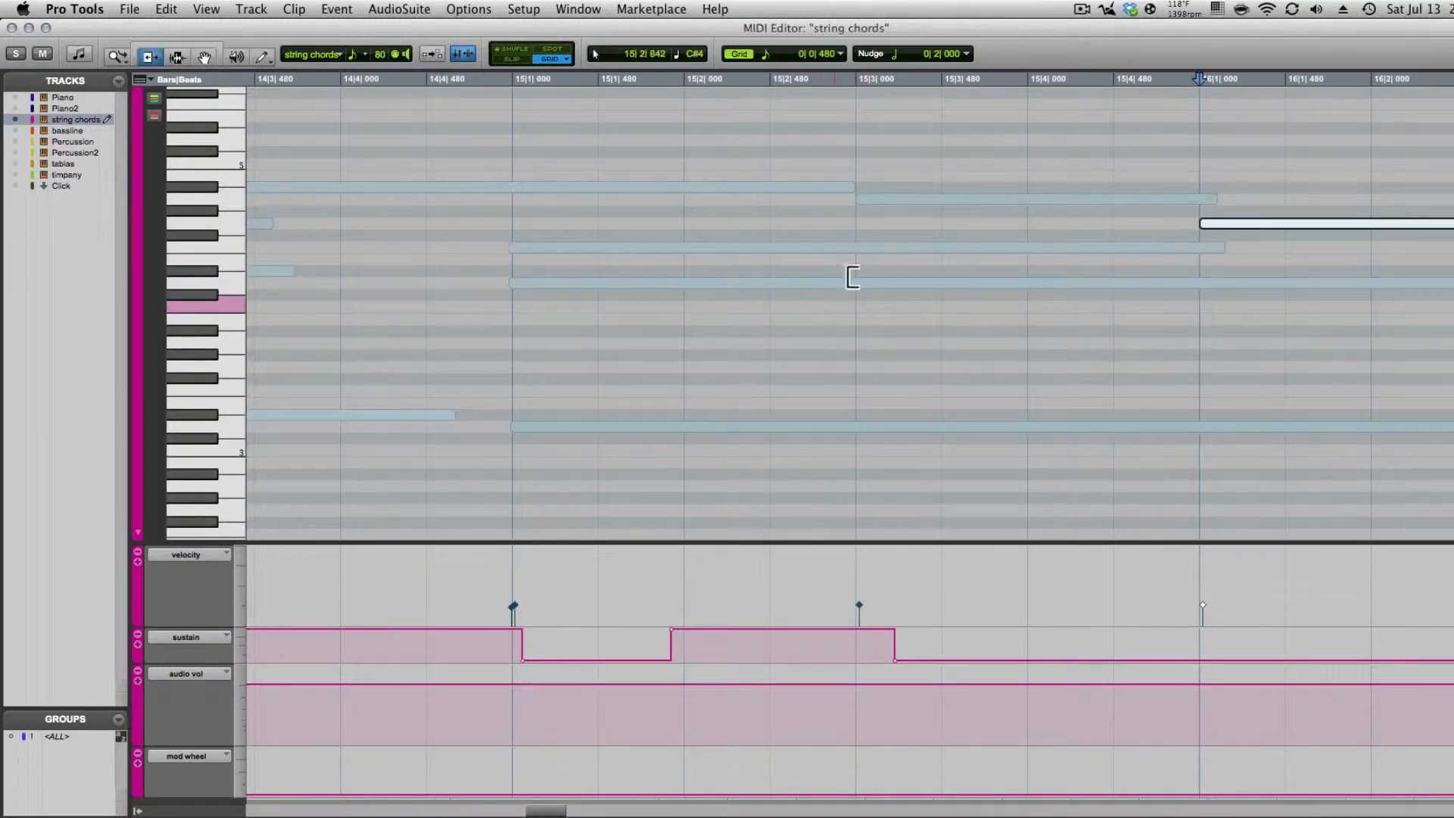
key(r)
key(r)
key(r)
- Play the edited string part from the start through bar 18 and close the MIDI Editor
scroll(855, 256, left, 10)
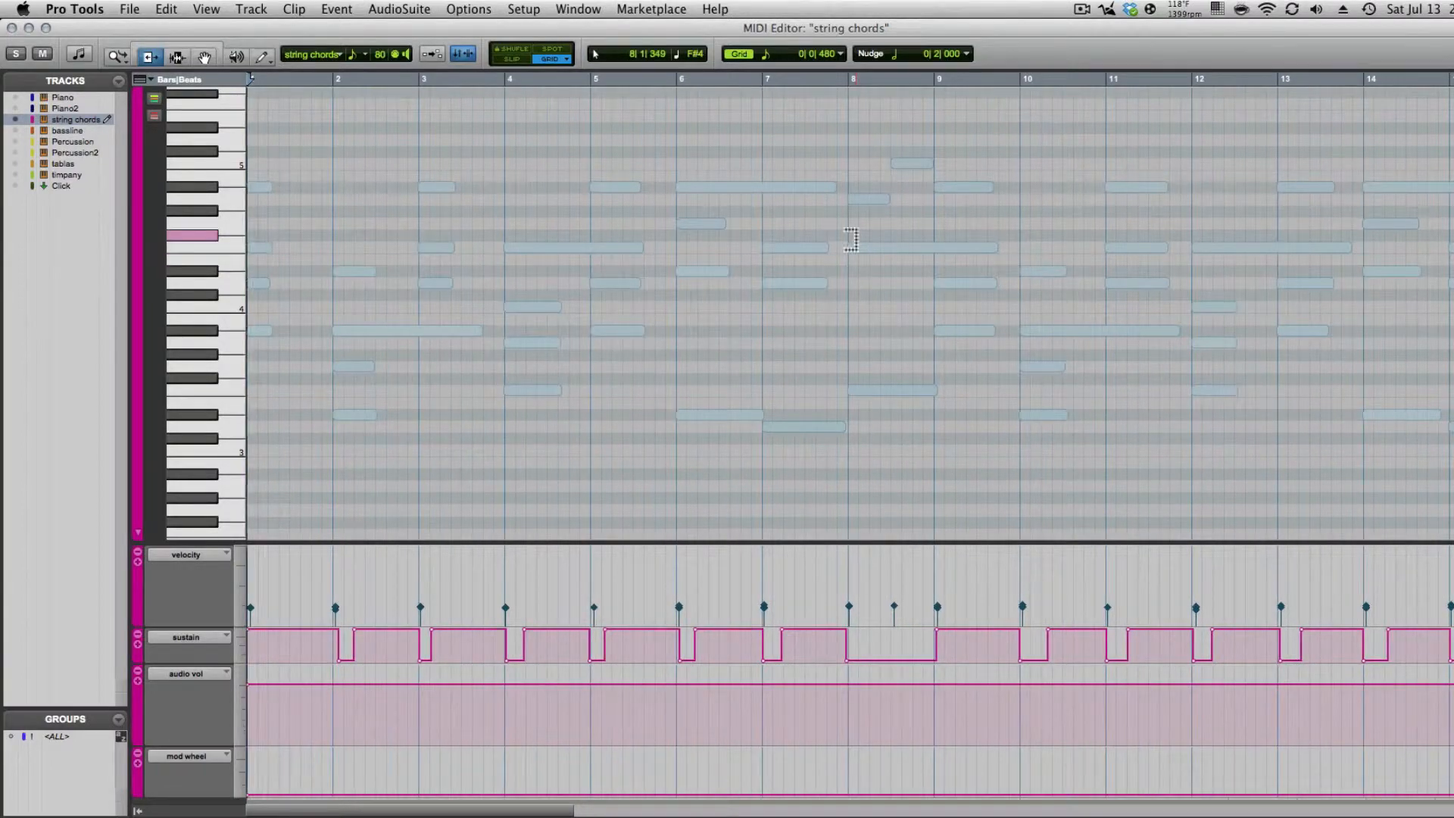
key(space)
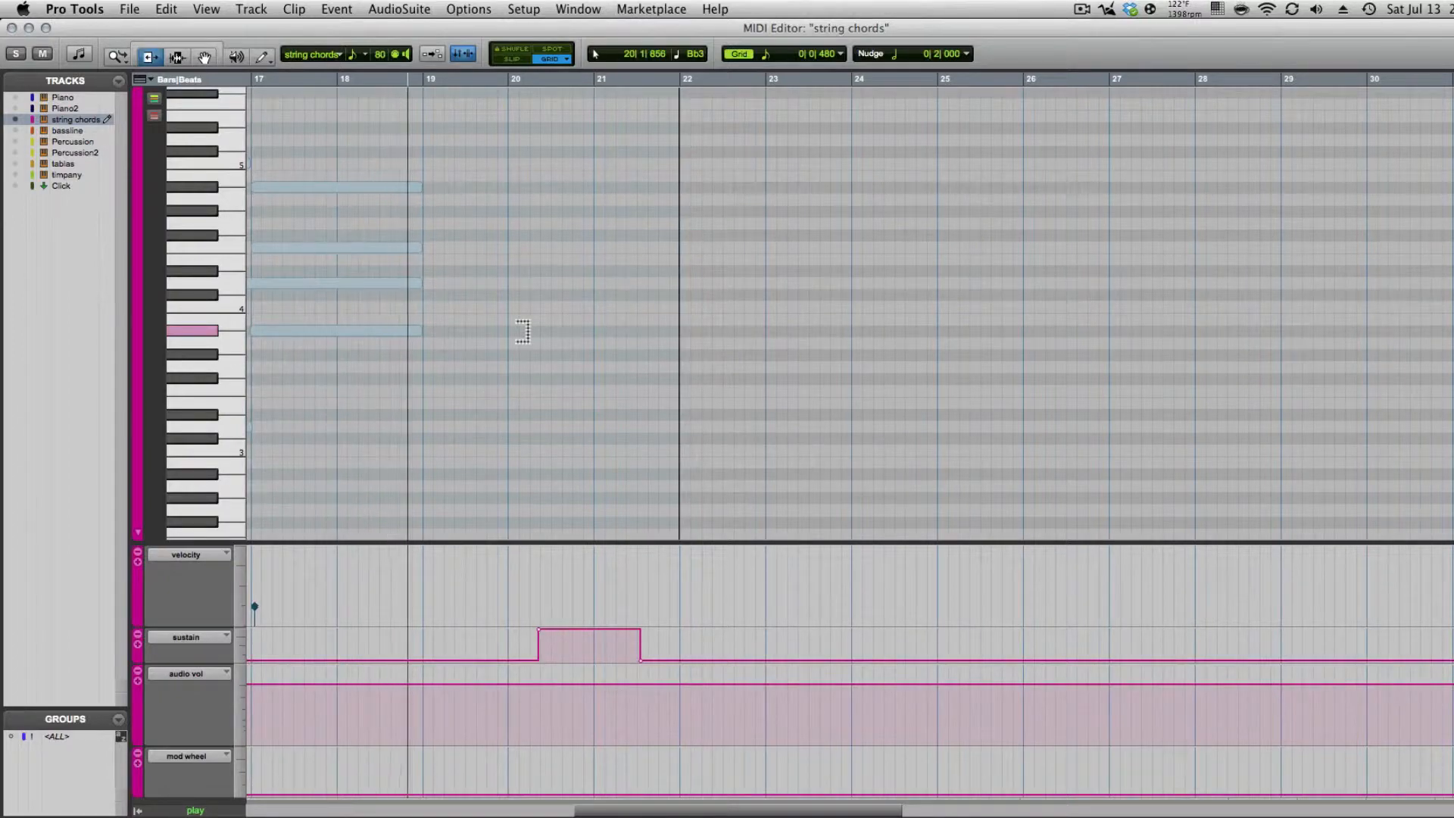
scroll(587, 318, left, 10)
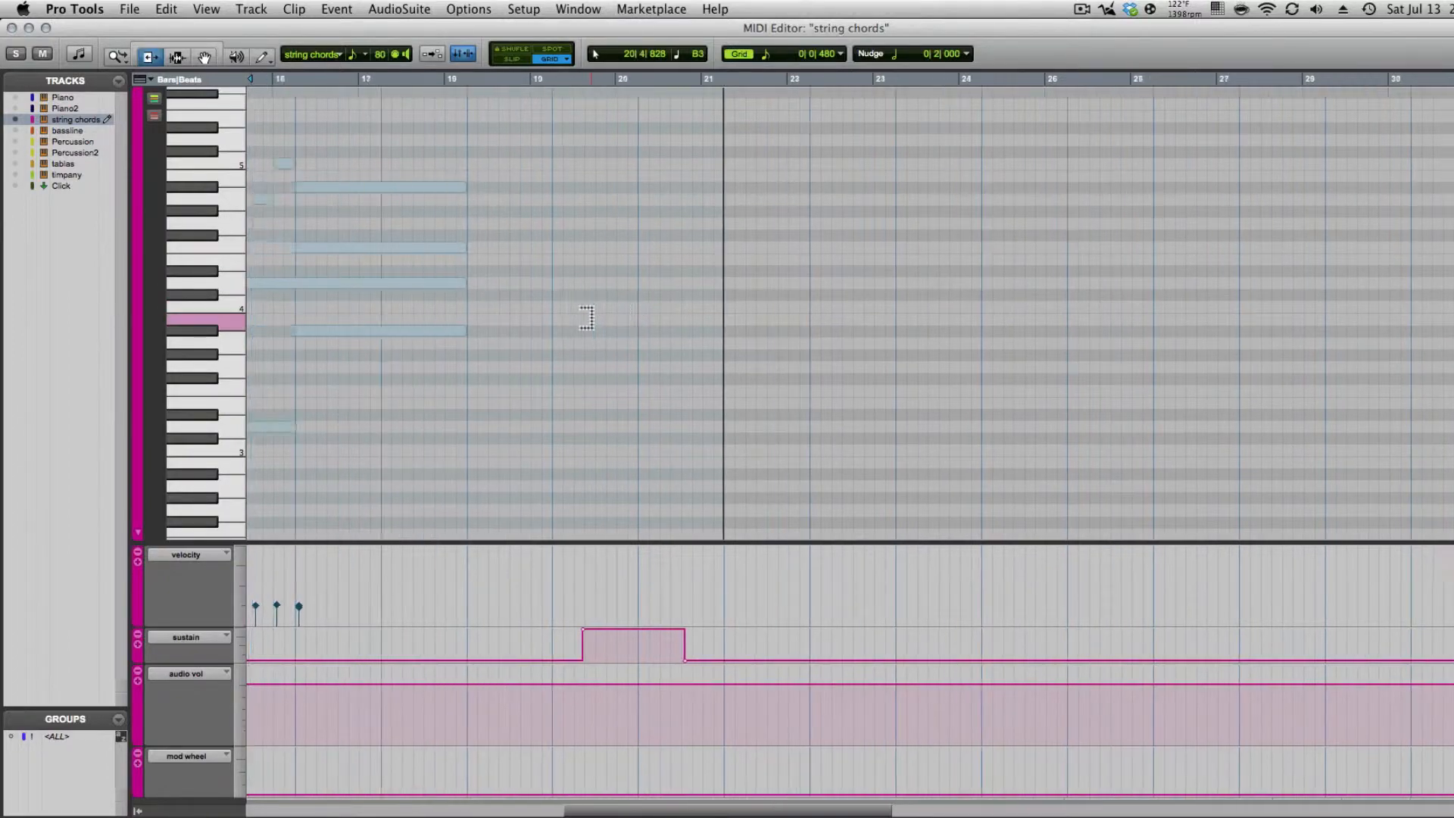
scroll(587, 318, left, 15)
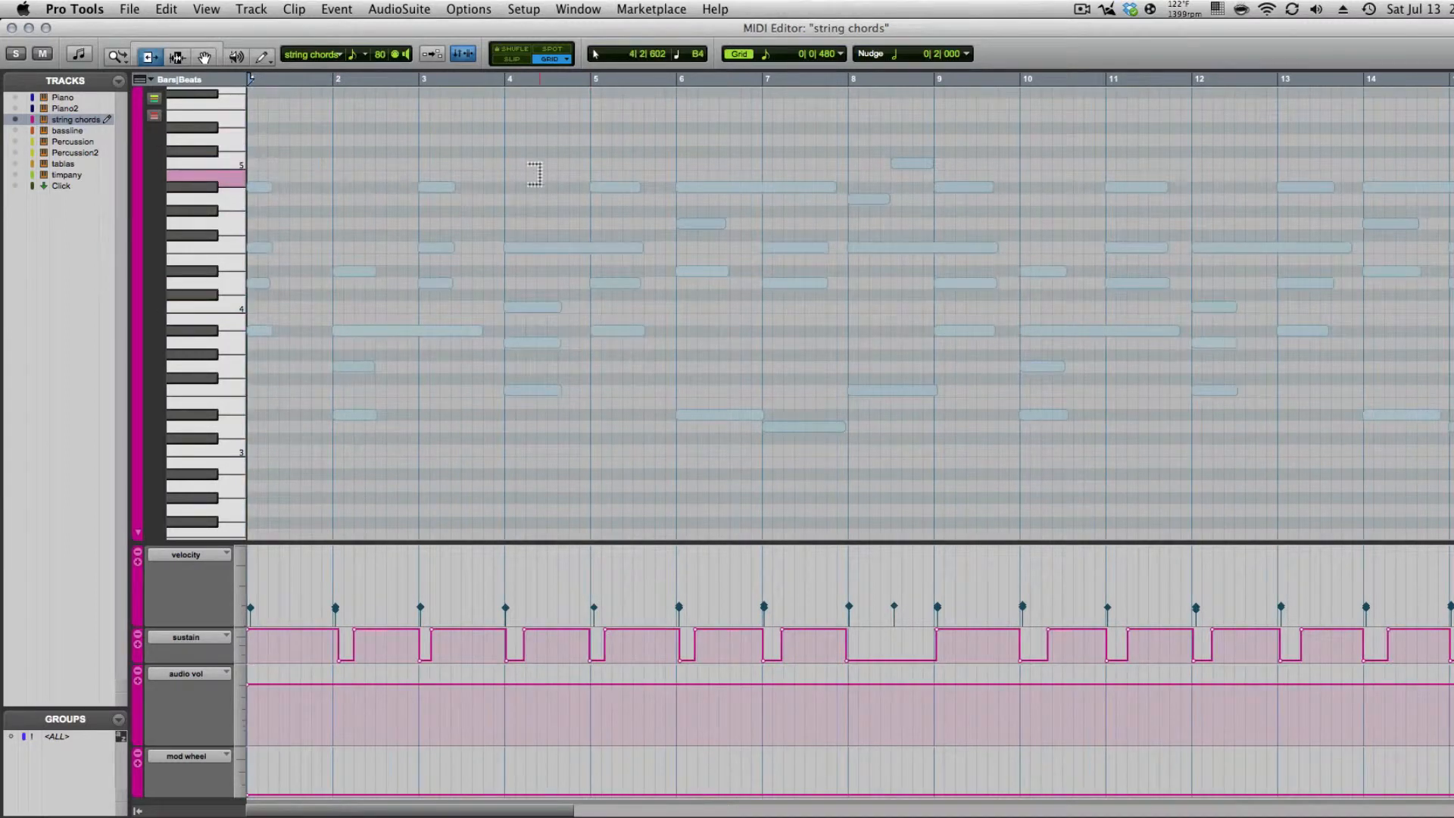
click(12, 28)
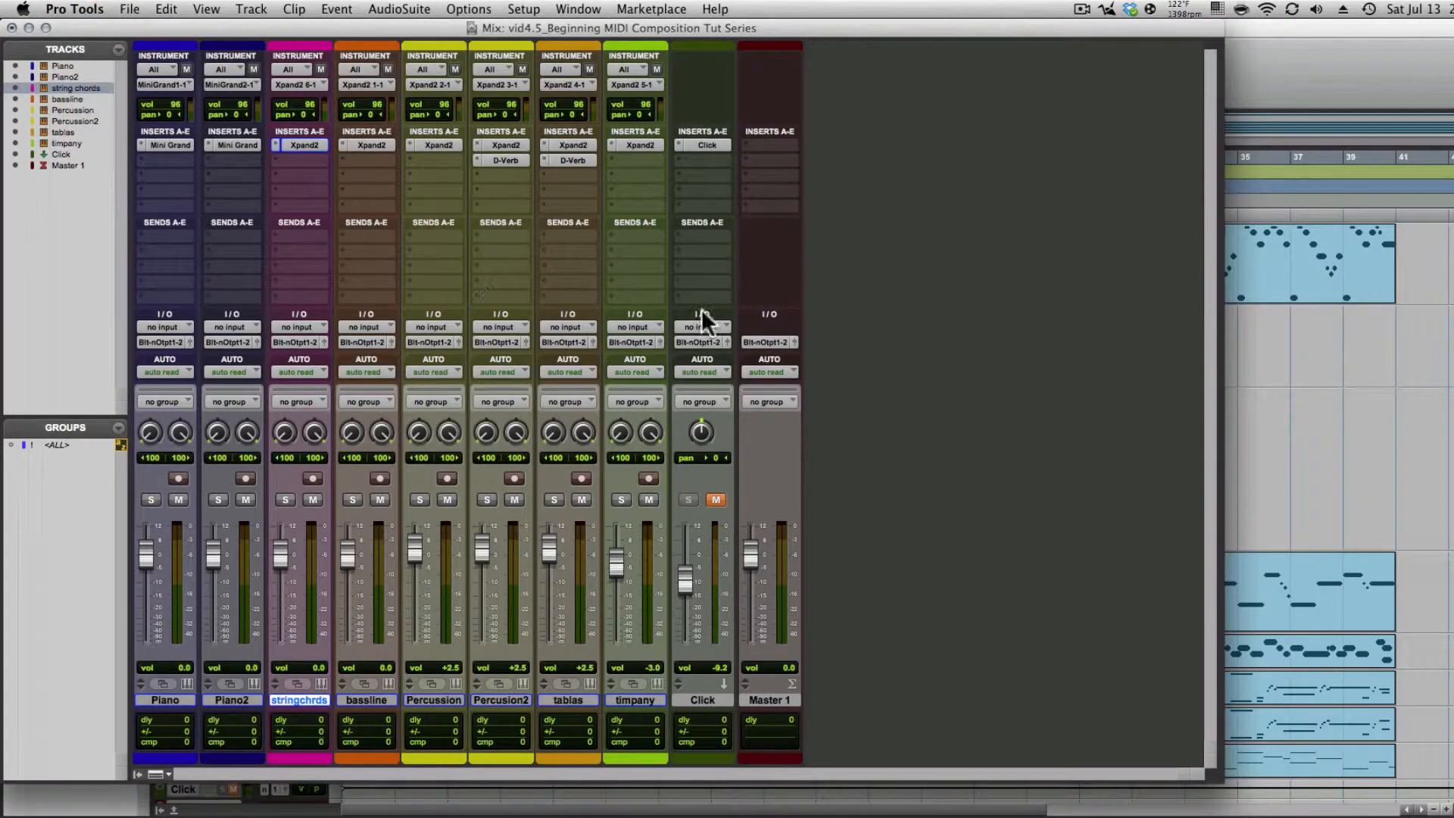
- Trim the end of the string chords clip to 20|1|000 and make one duplicate of the track with all its data
key(super+equal)
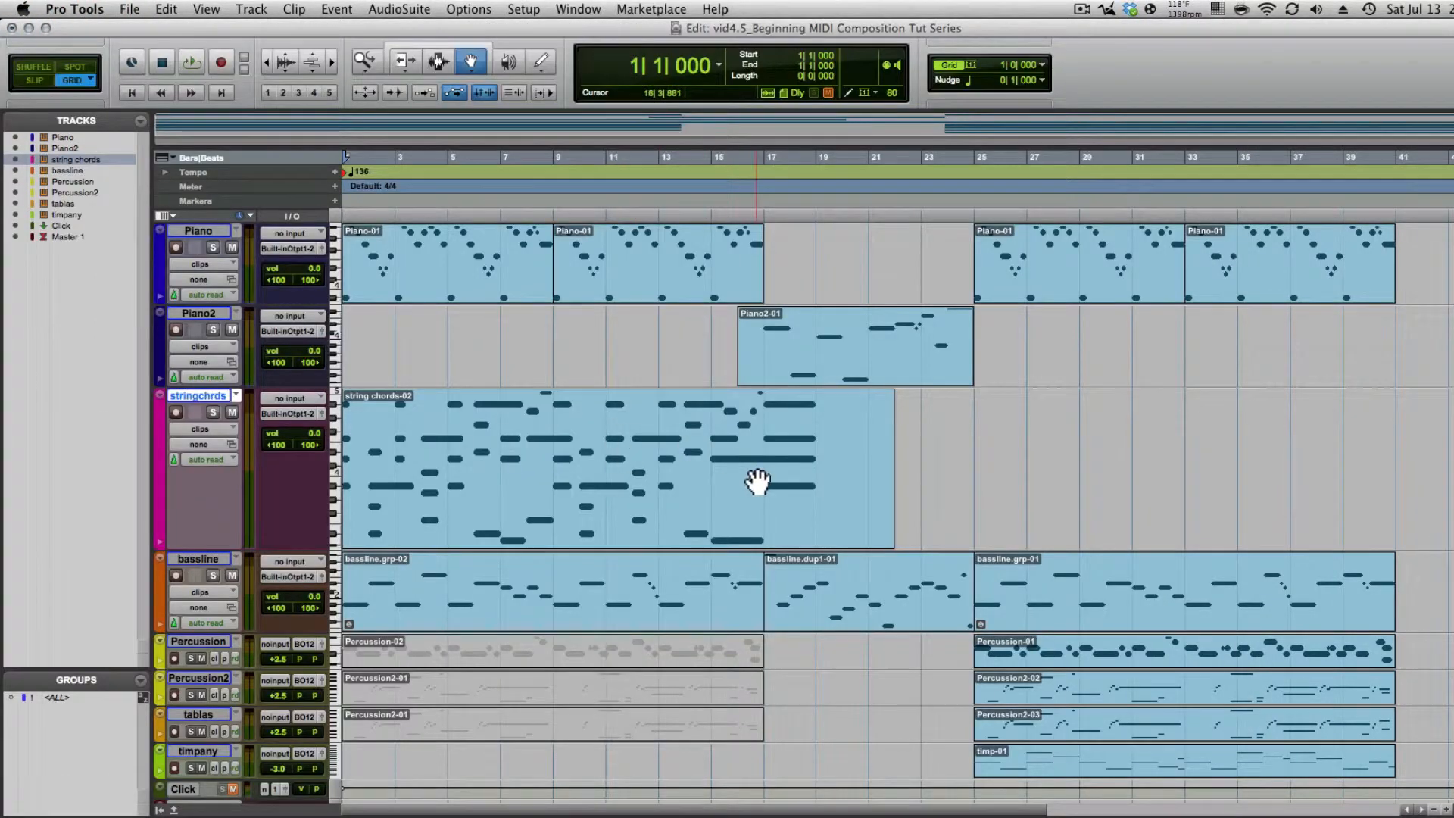
shift+click(841, 462)
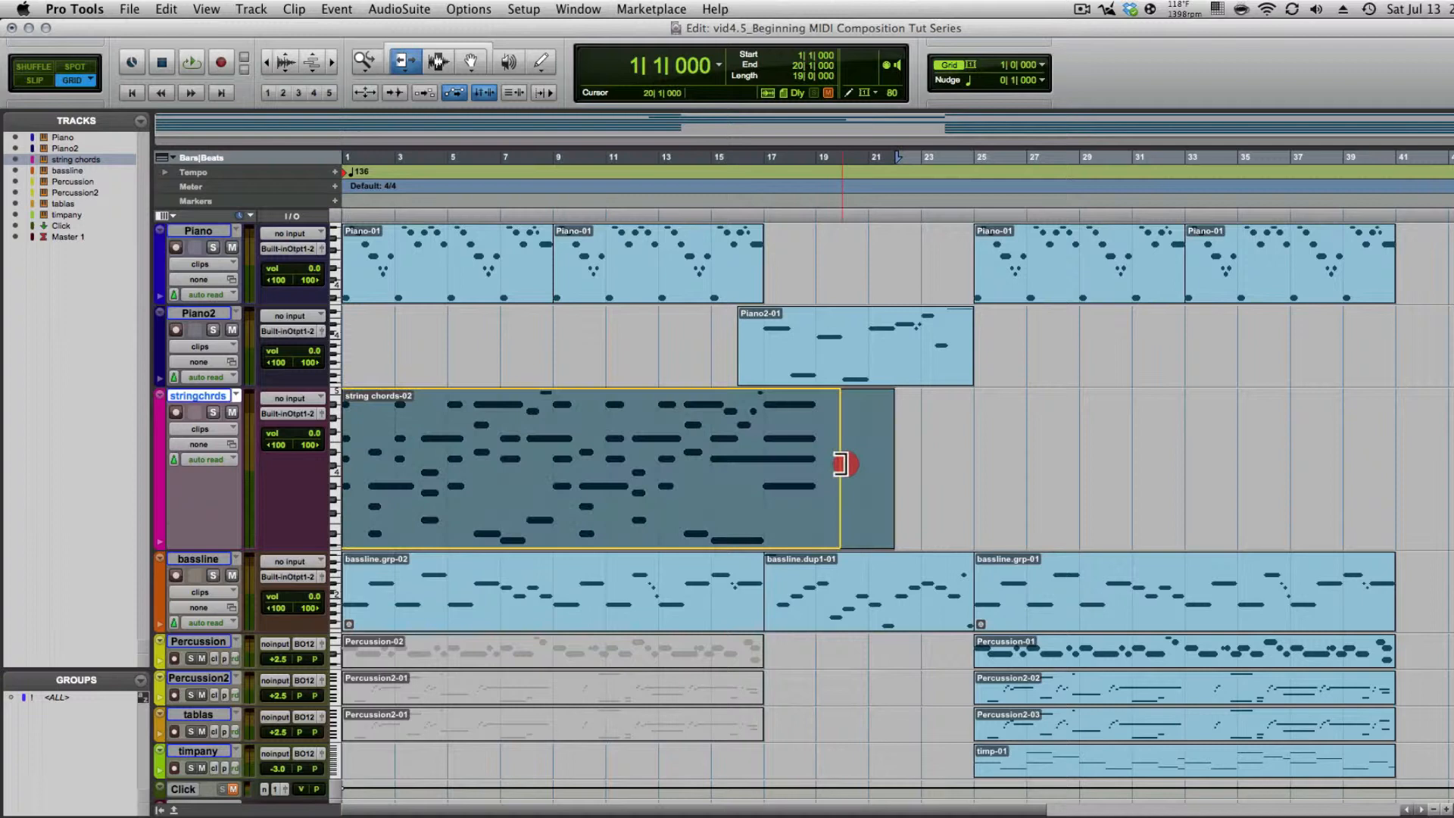
right_click(176, 396)
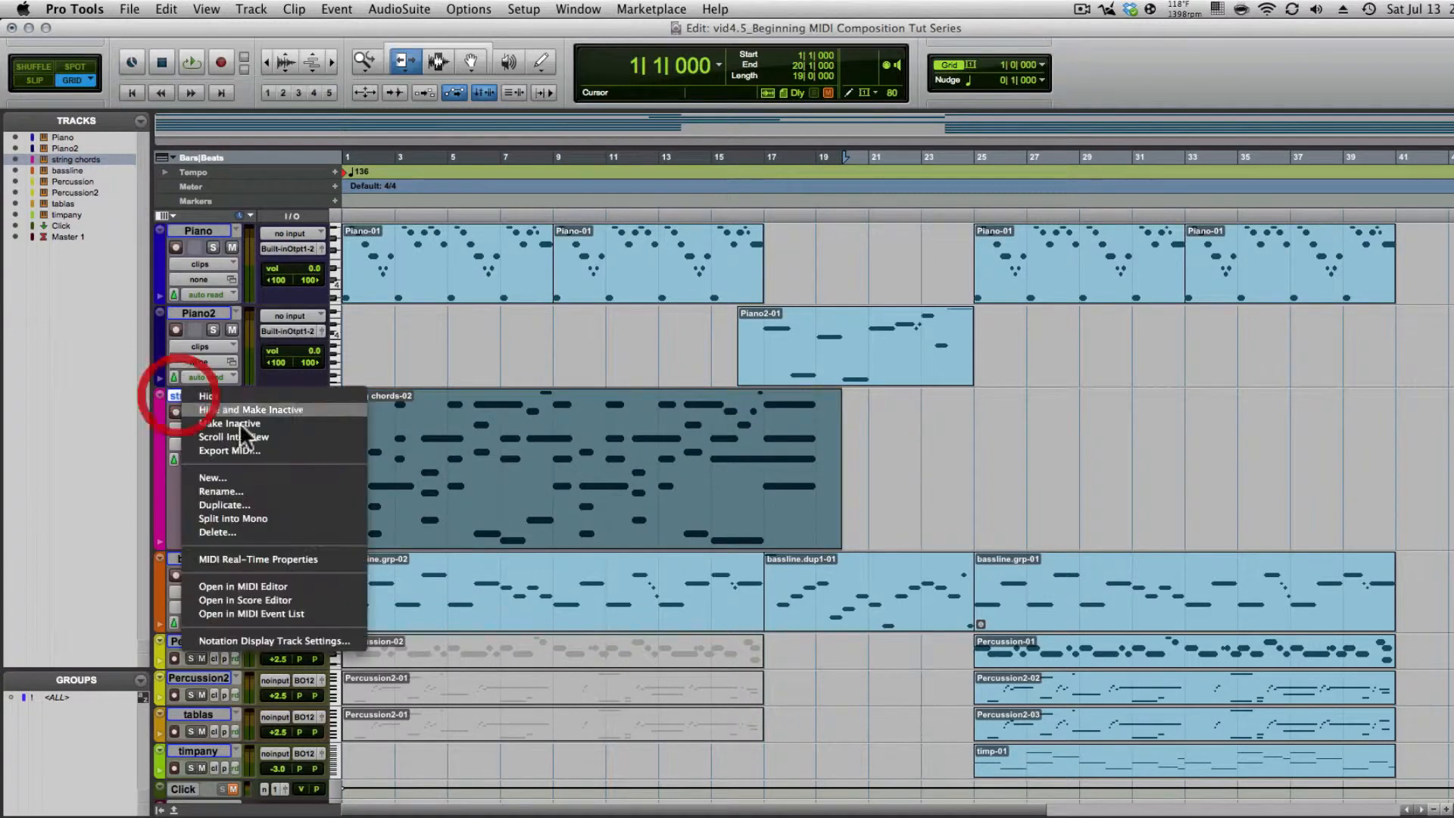
click(225, 503)
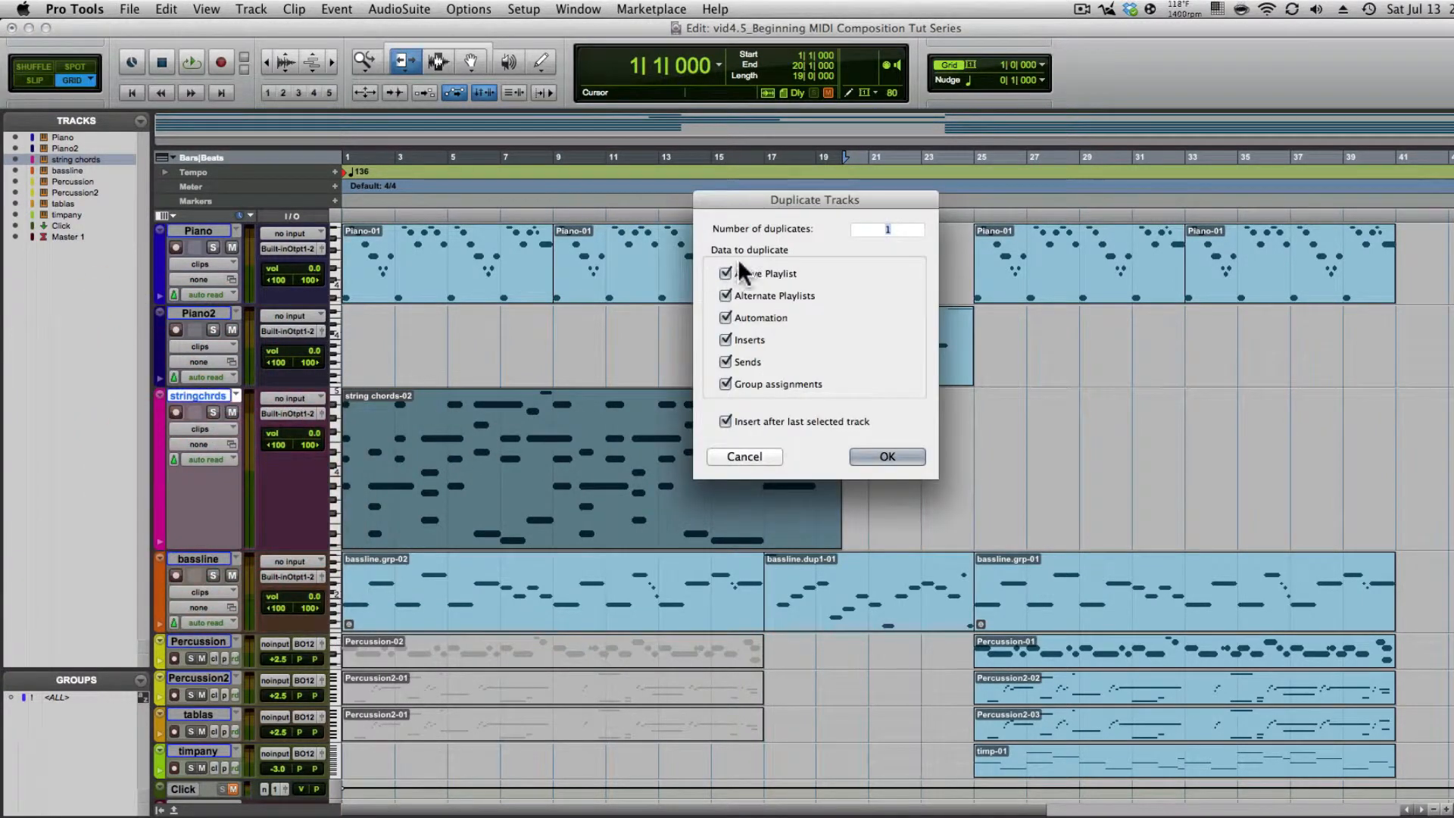
click(864, 447)
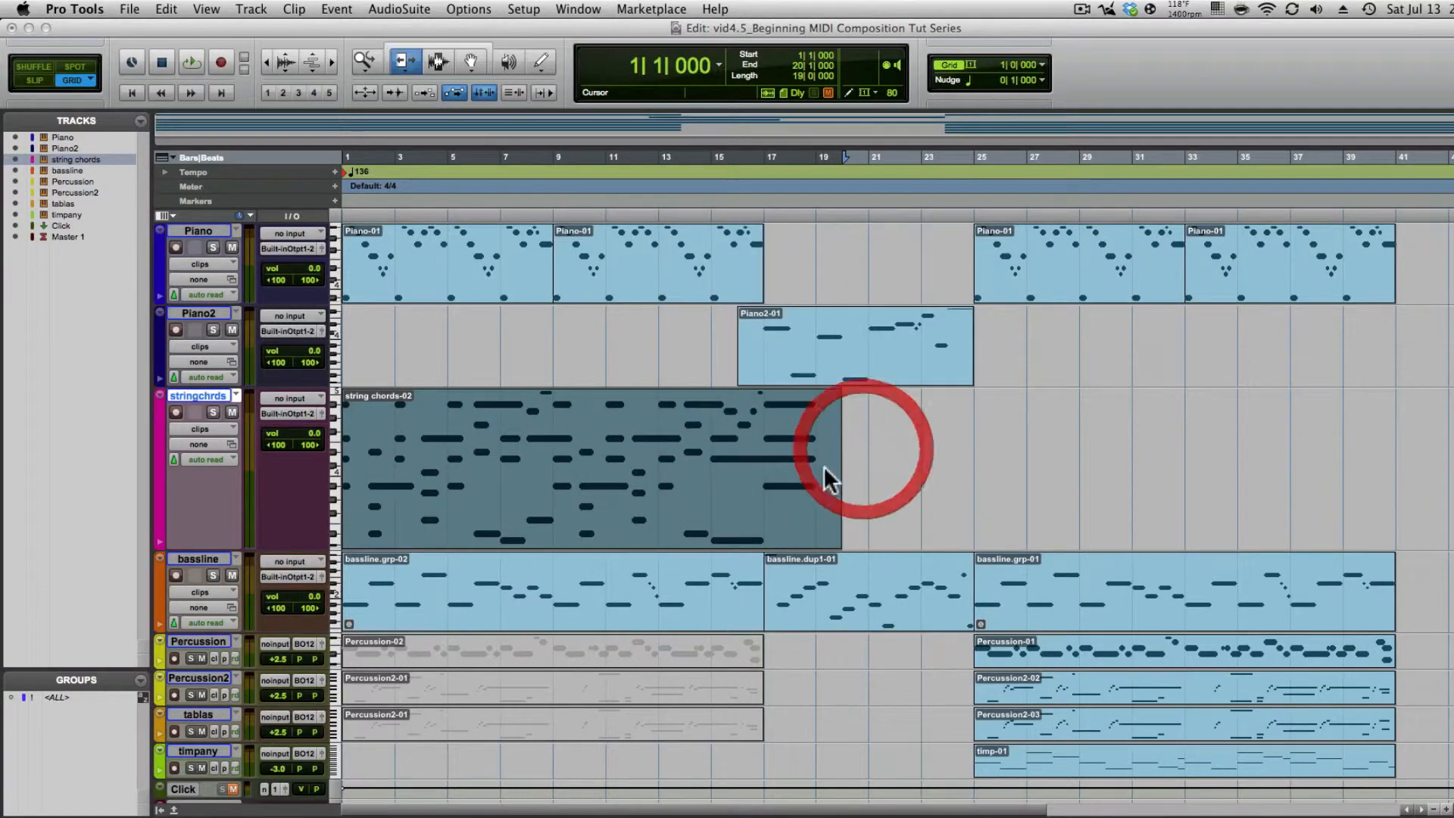
- Clear the string chords clip from the duplicated string track
click(536, 619)
key(F8)
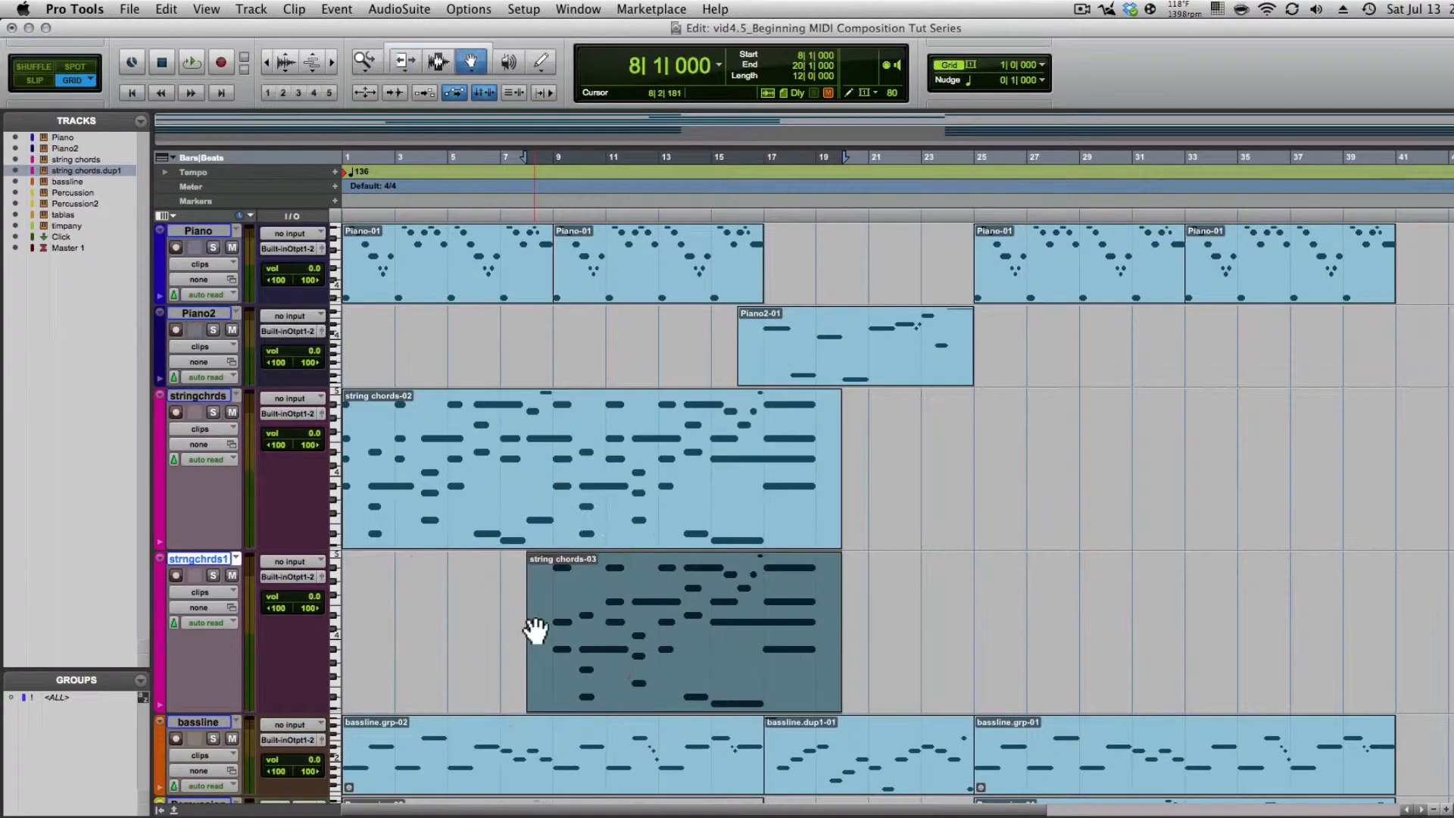
double_click(608, 613)
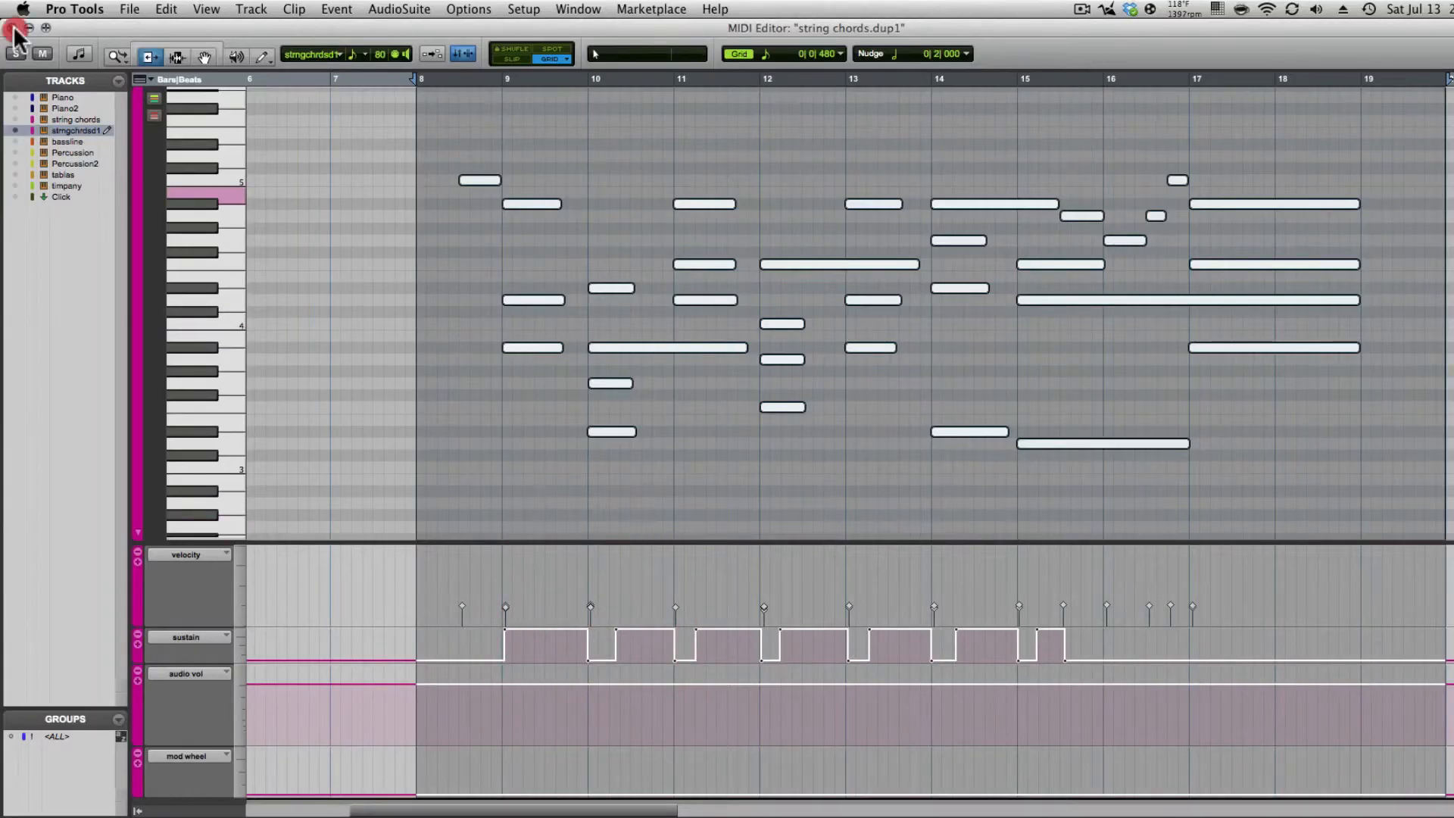
click(11, 28)
key(Delete)
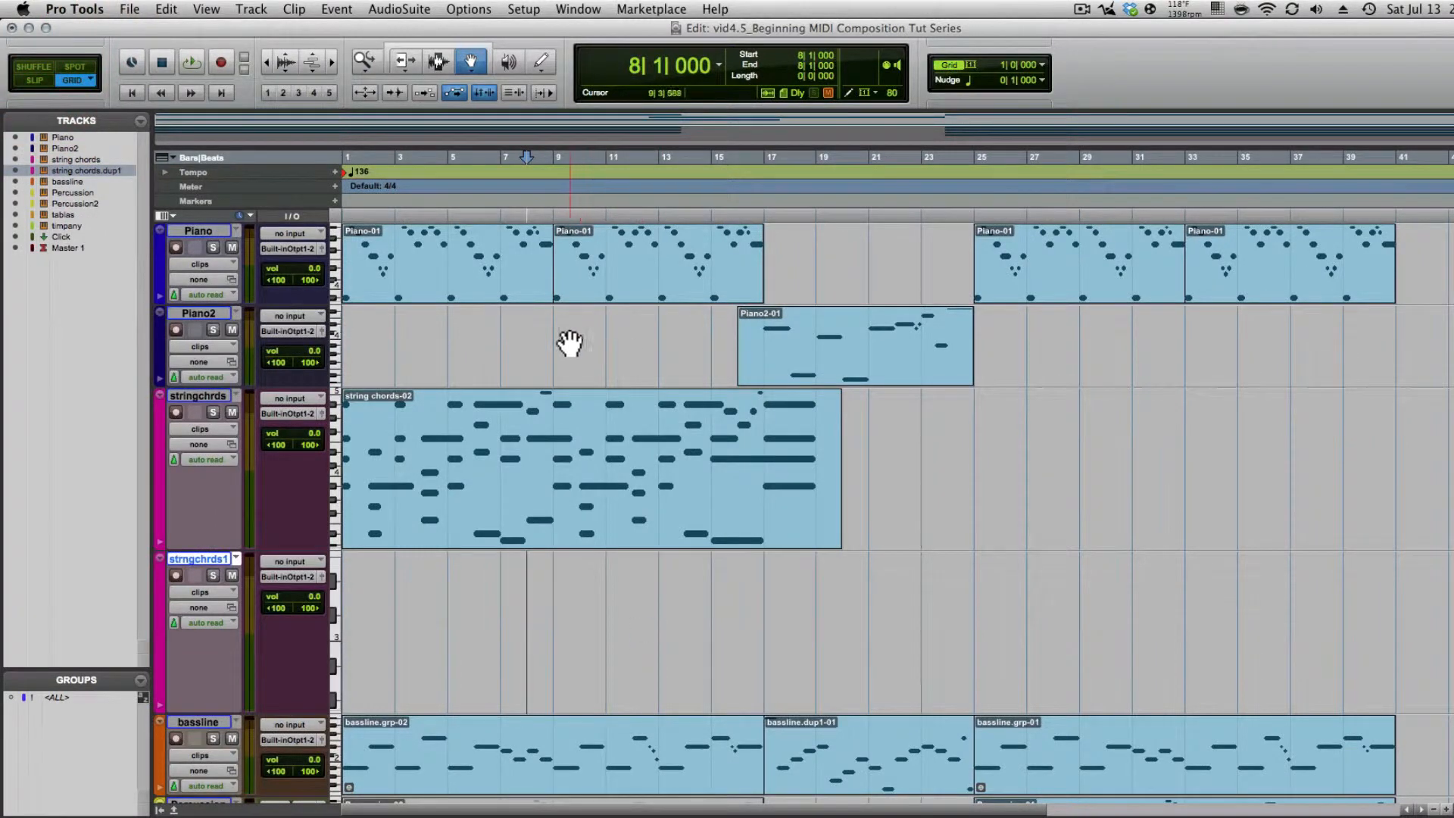
- Copy the first two Piano clips onto the duplicated string track at the same position and delete the copy starting at bar 1
click(463, 271)
shift+click(601, 261)
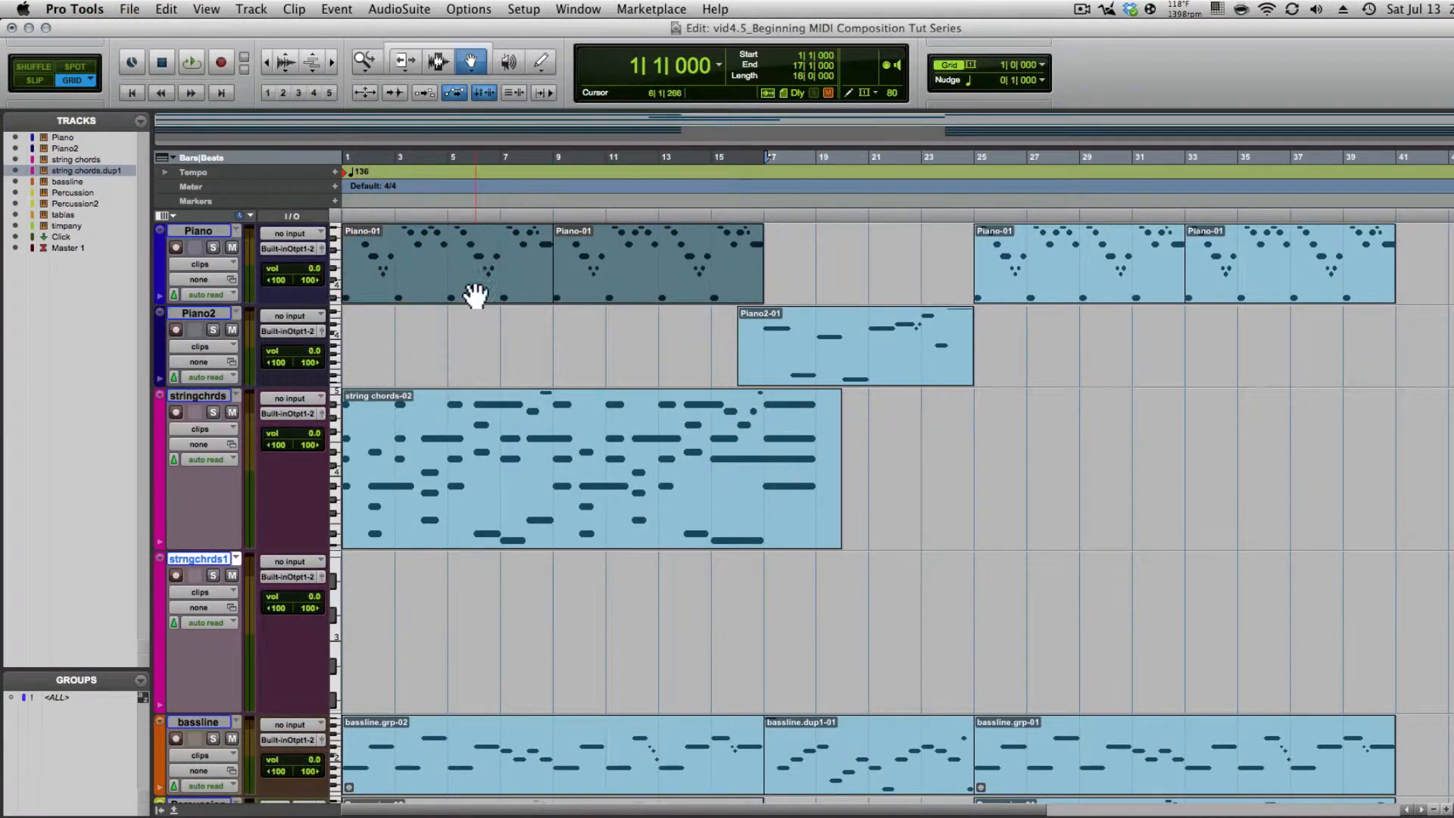
drag(453, 270, 404, 592)
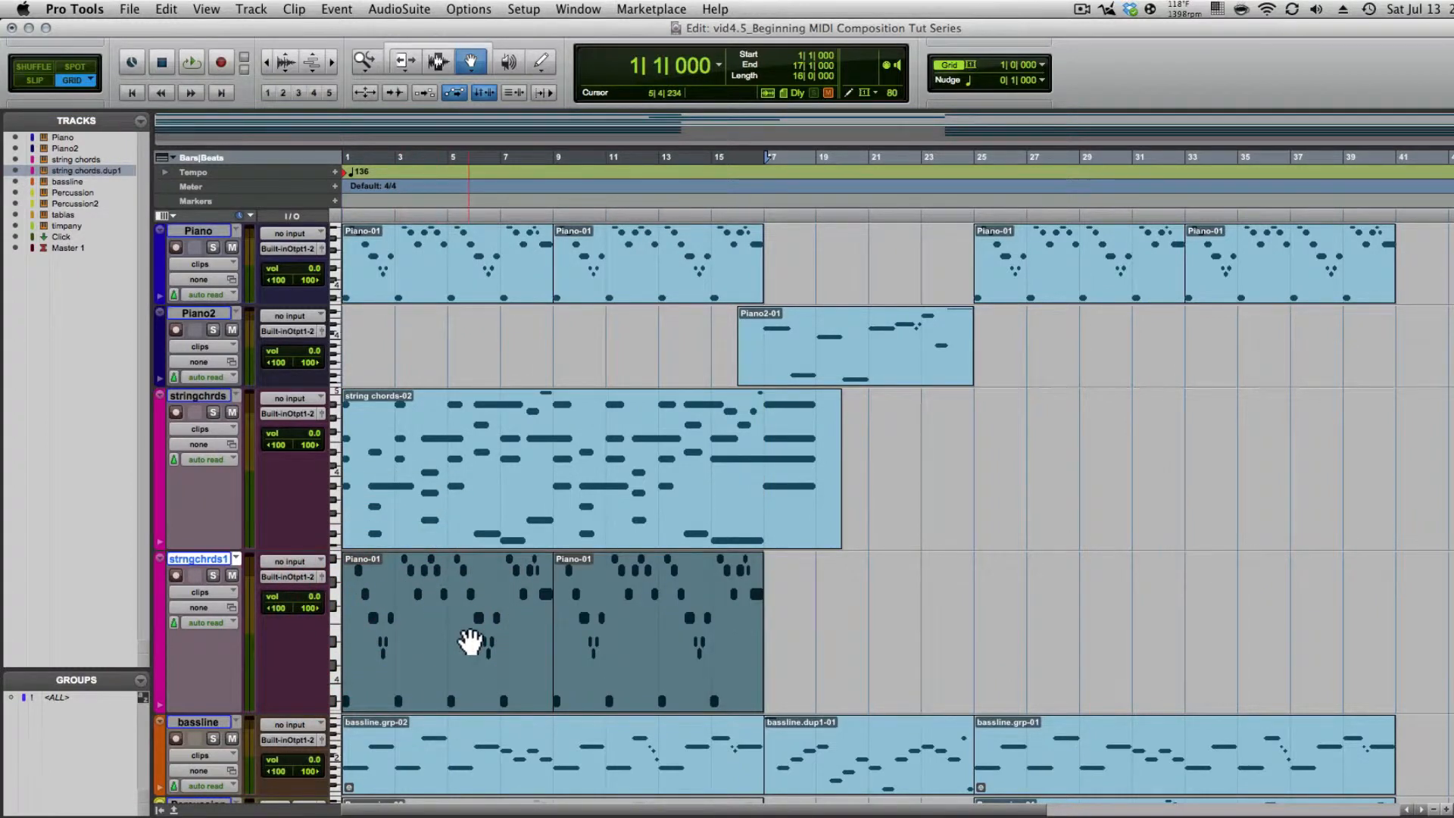
click(877, 595)
click(447, 636)
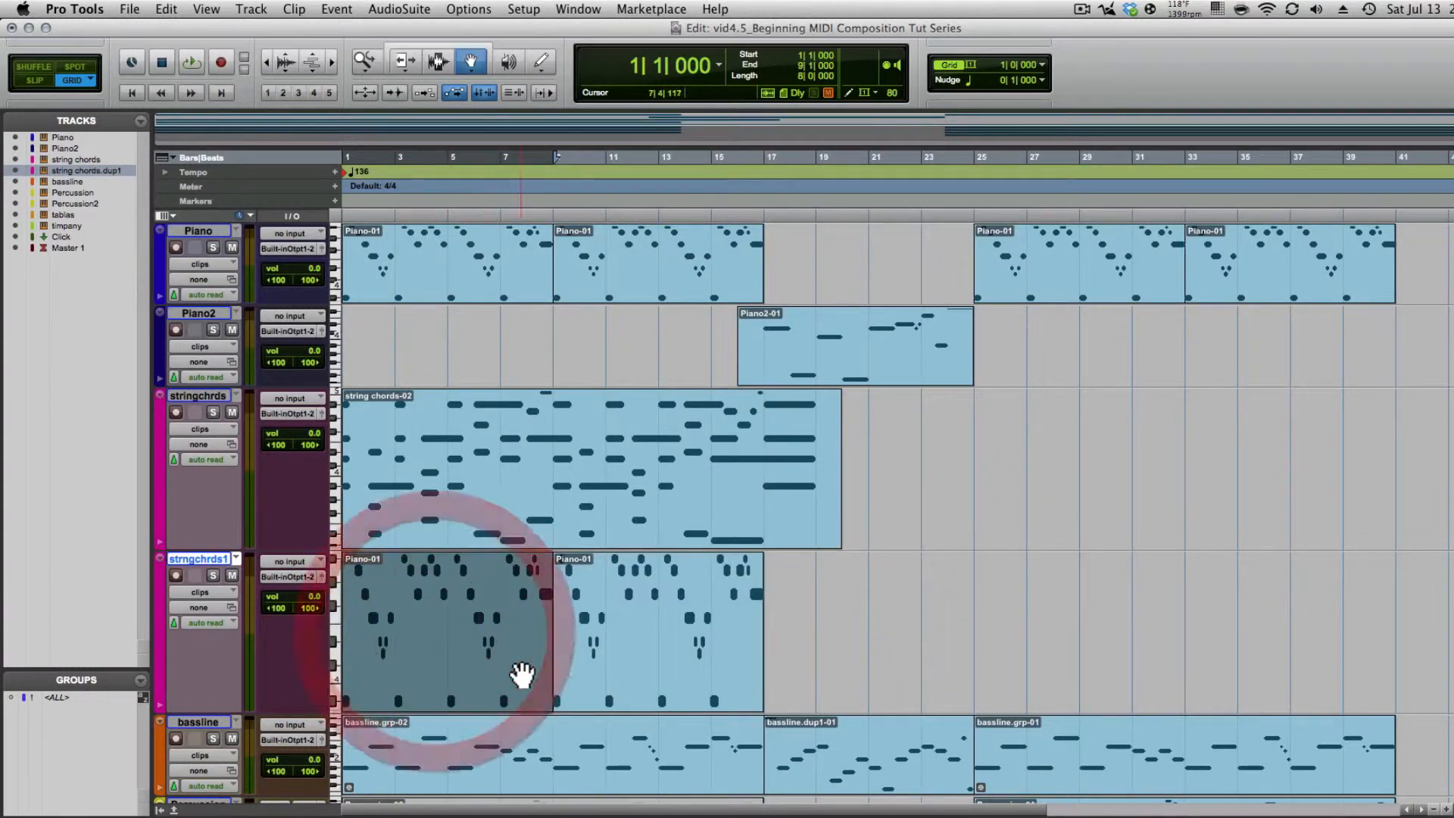
key(Delete)
- Open the real-time properties of the copied Piano clip, transpose it by +1 octave and play from bar 9
right_click(629, 596)
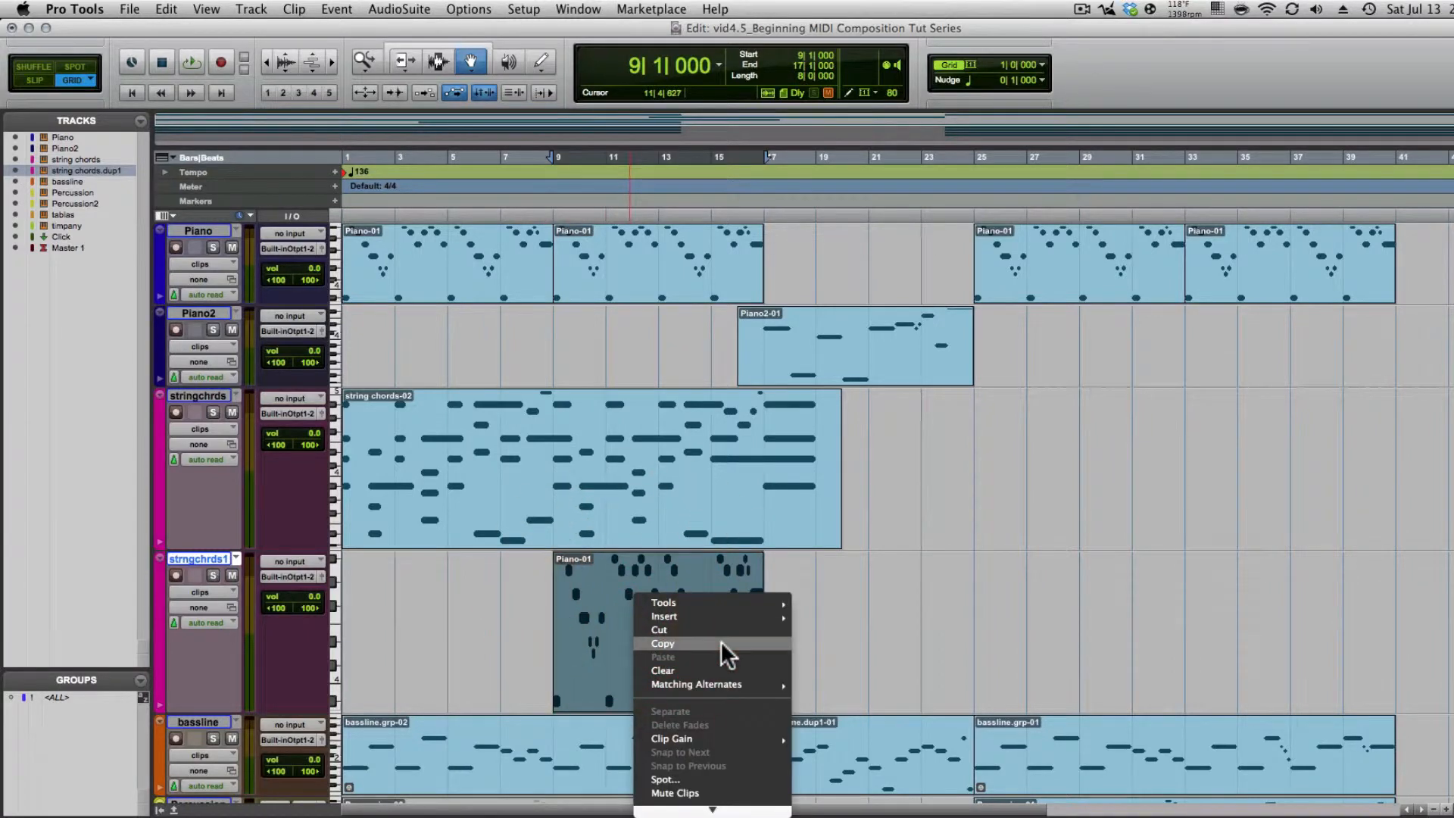
click(686, 741)
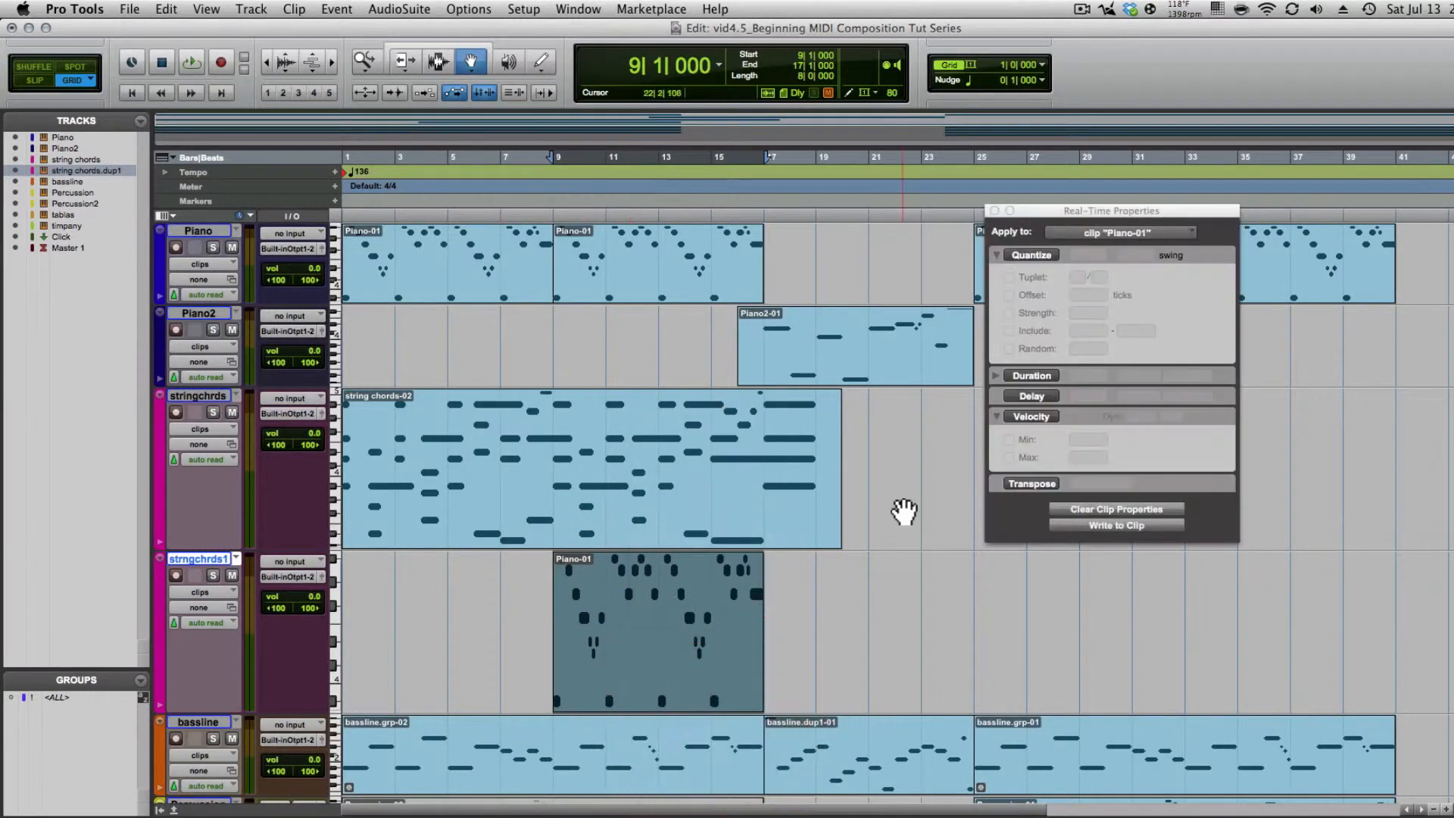
click(1029, 484)
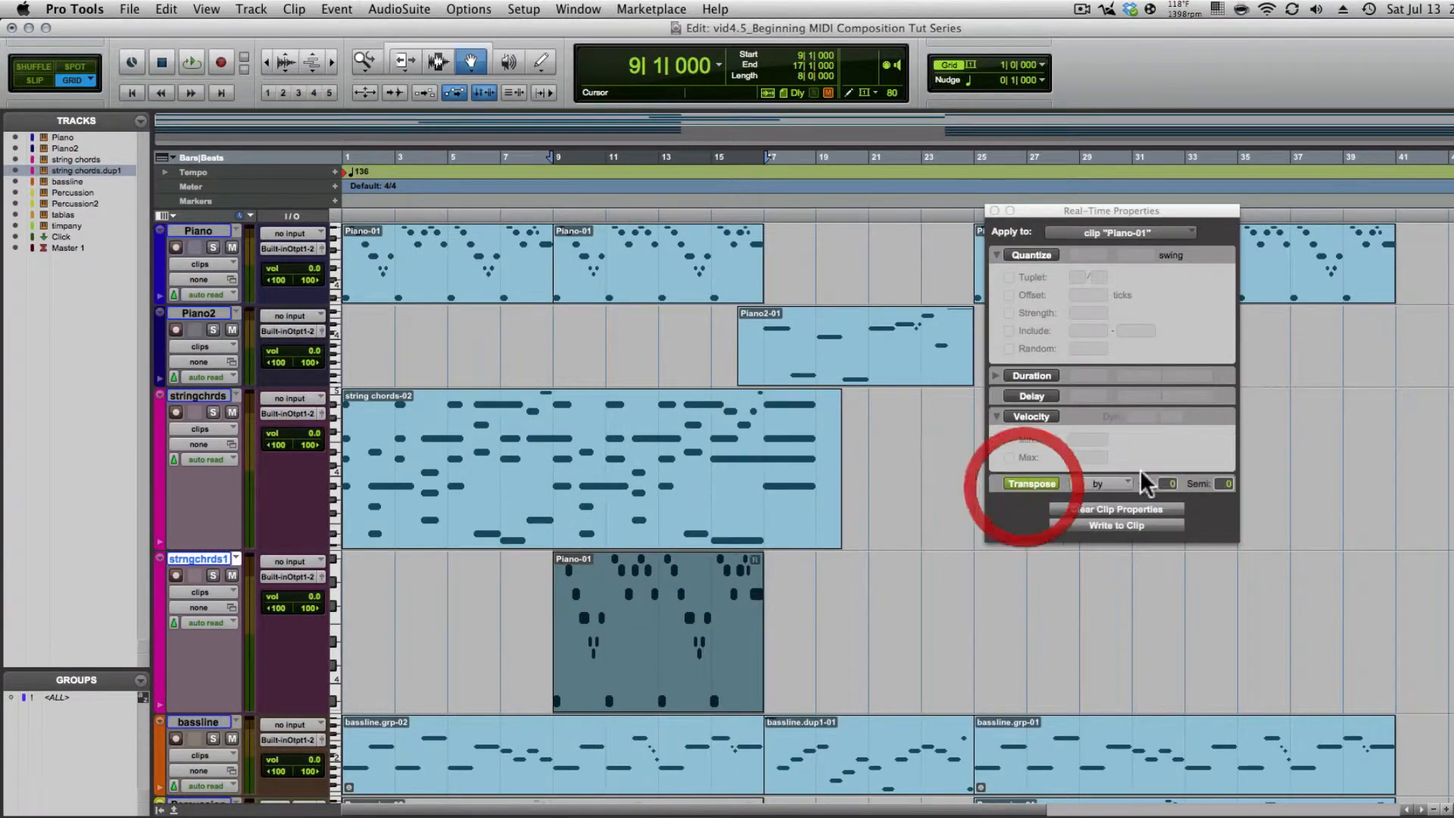
click(1170, 485)
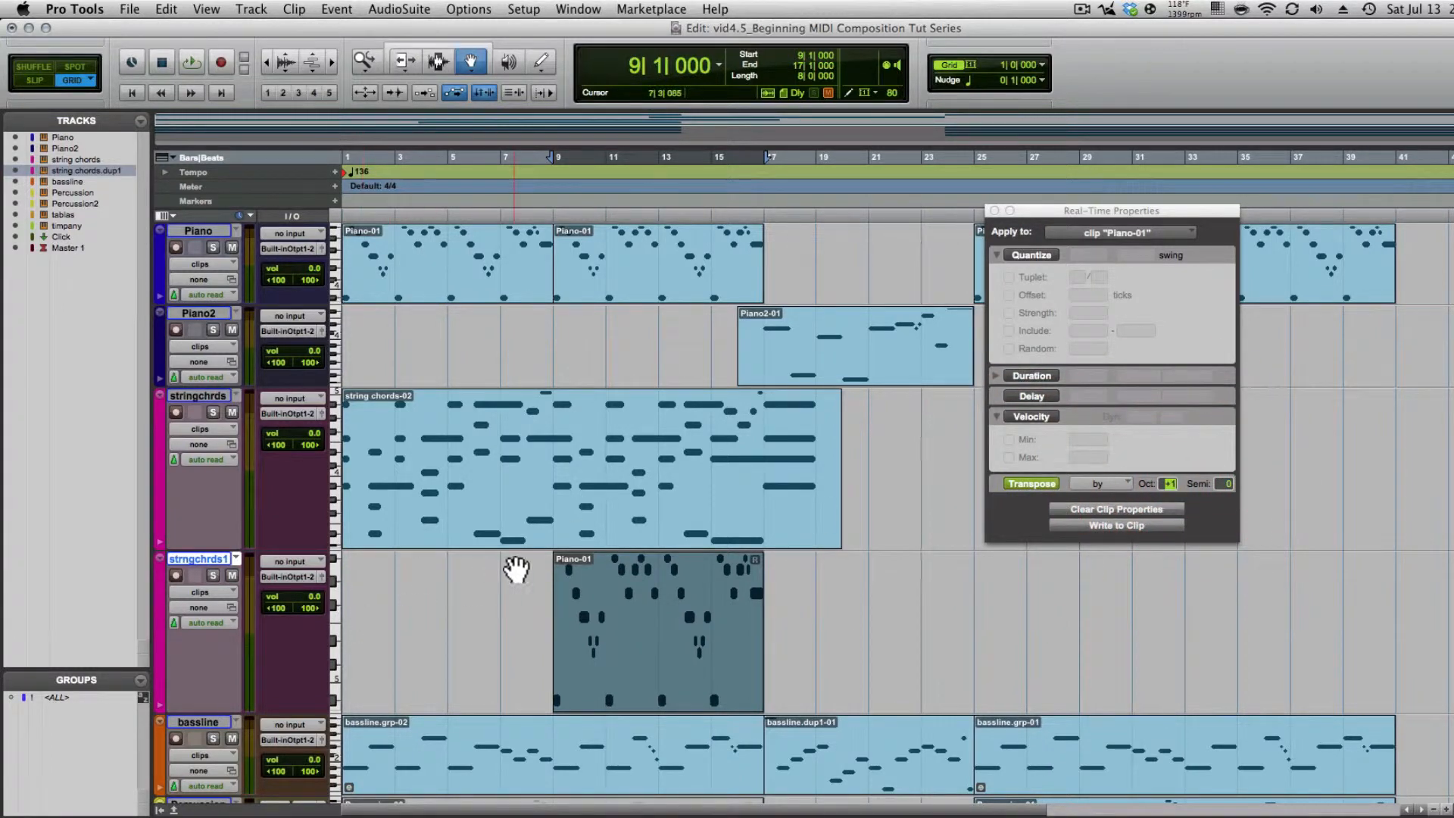
key(space)
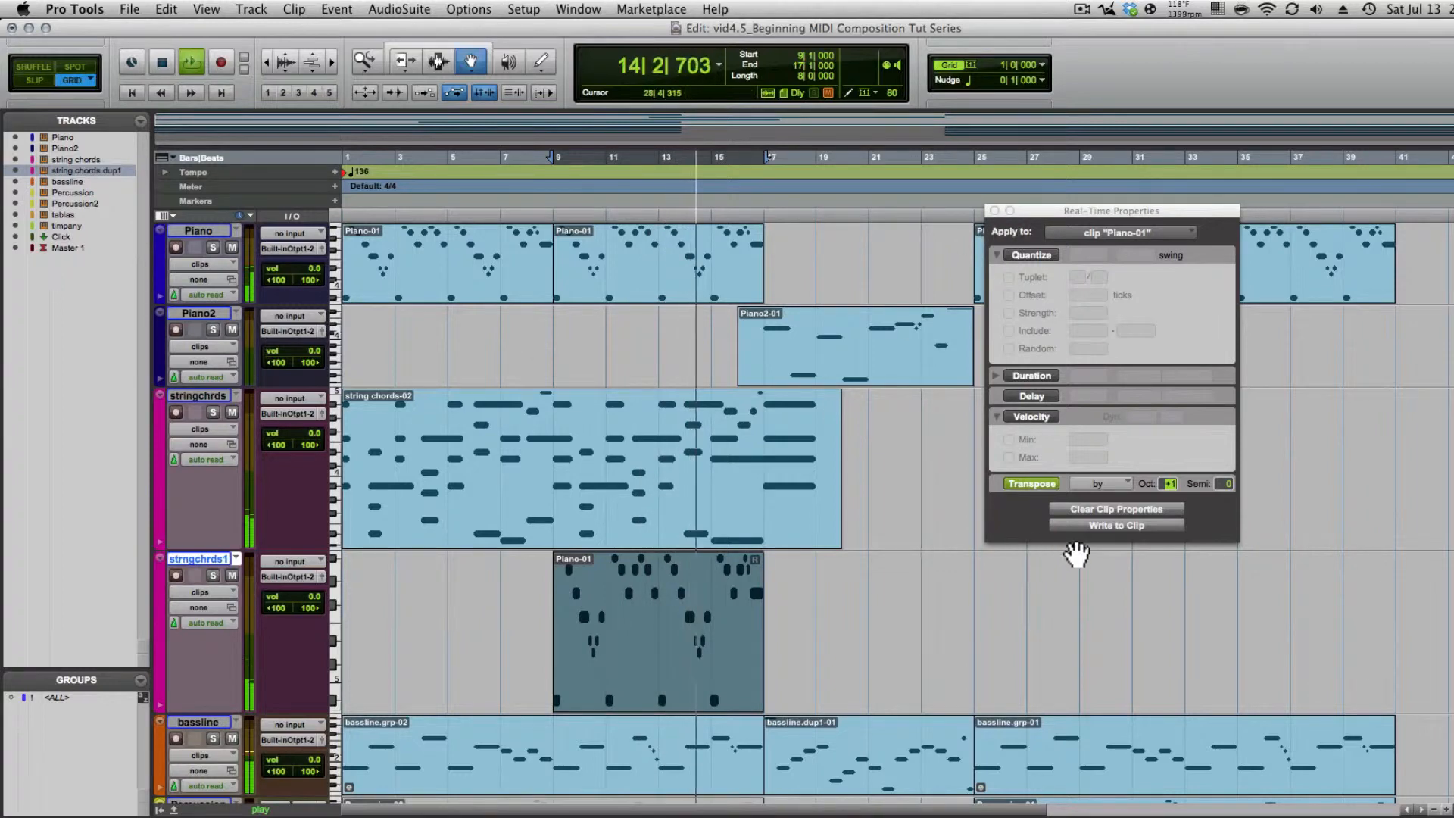
- Show the duplicated string track's velocity lane and set the clip's velocity properties to 60% dynamics with a -14 offset
click(1032, 416)
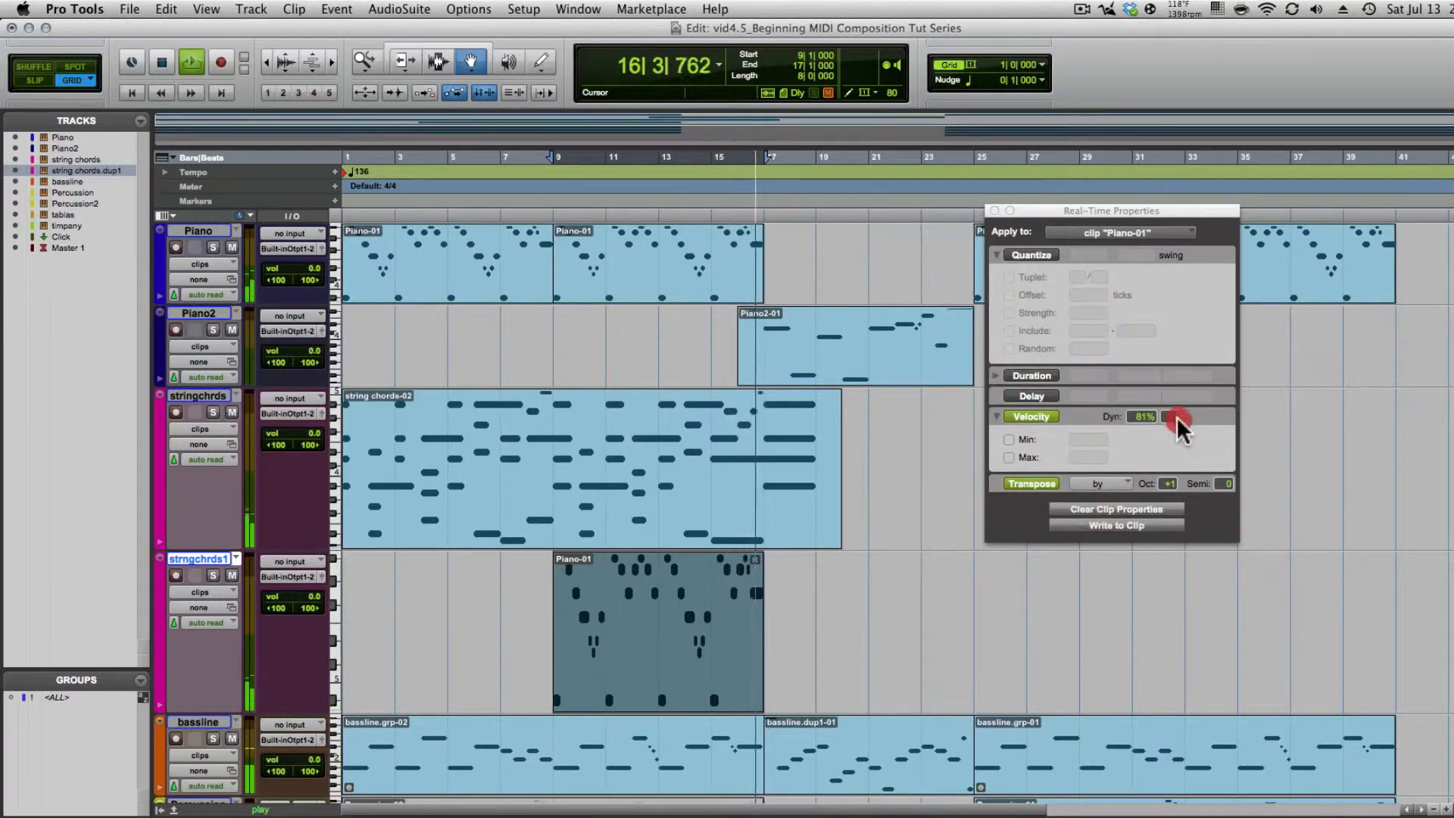
drag(1177, 417, 1179, 466)
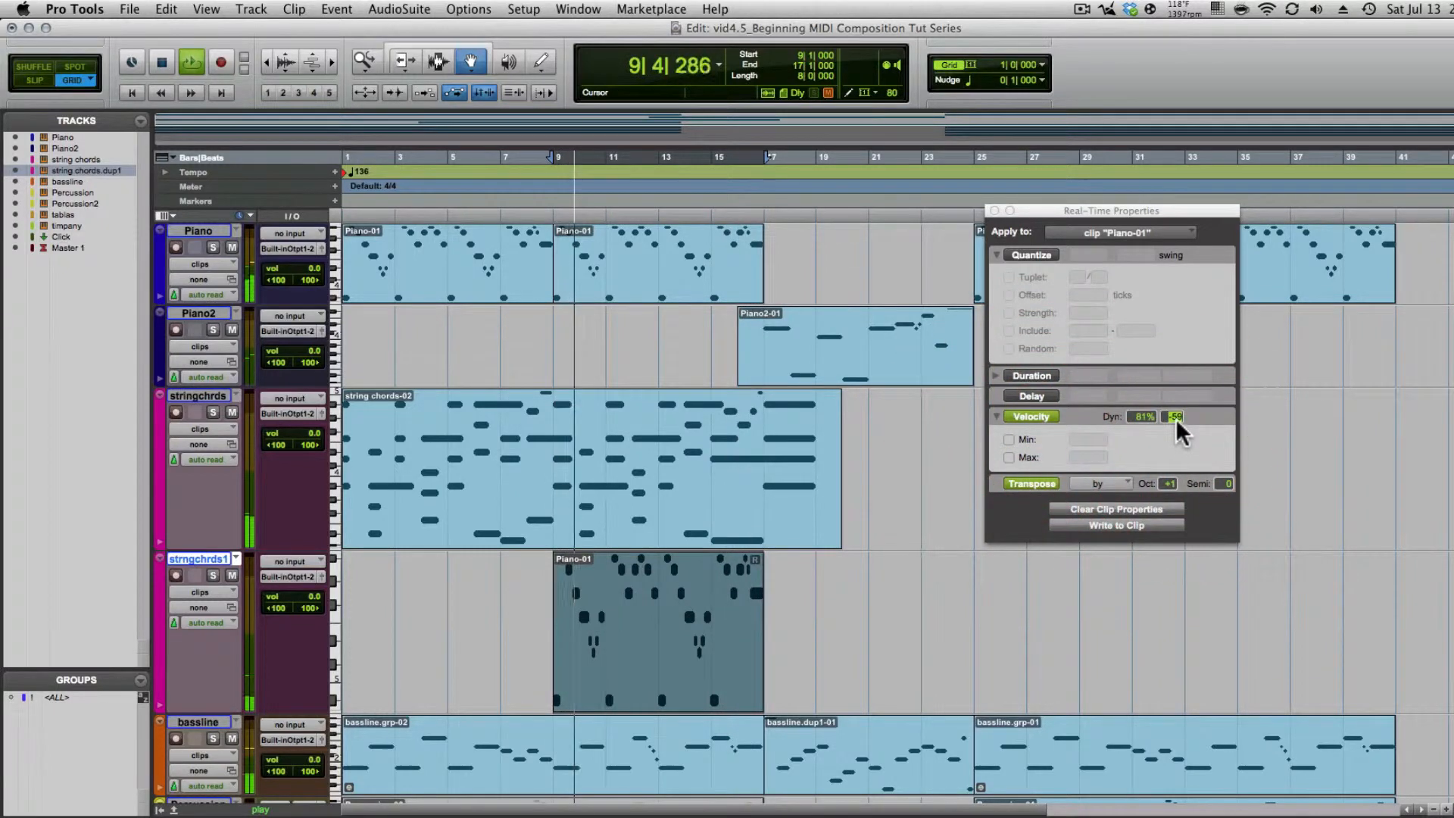
drag(1171, 392, 1172, 391)
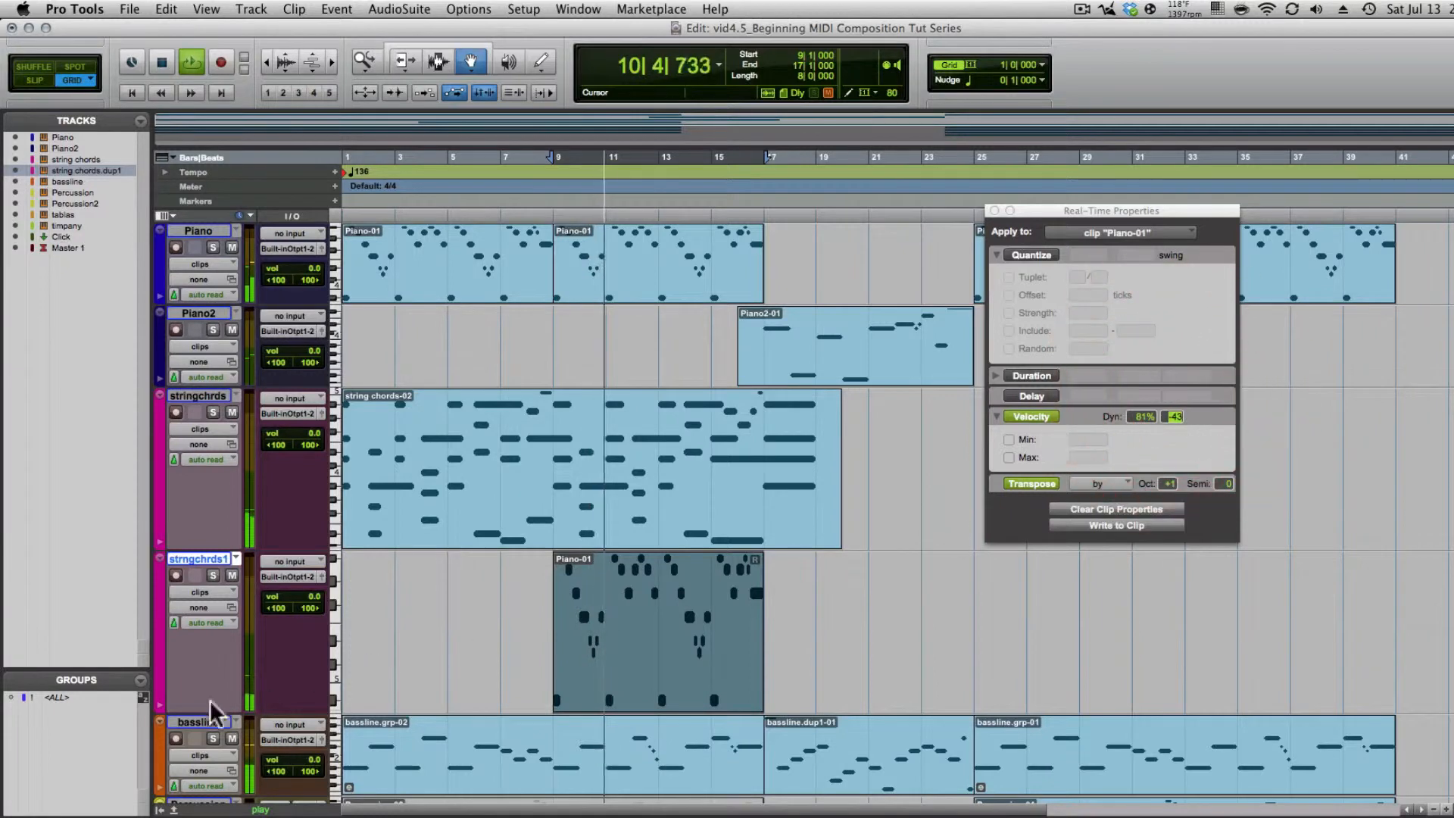
click(159, 706)
scroll(838, 672, down, 3)
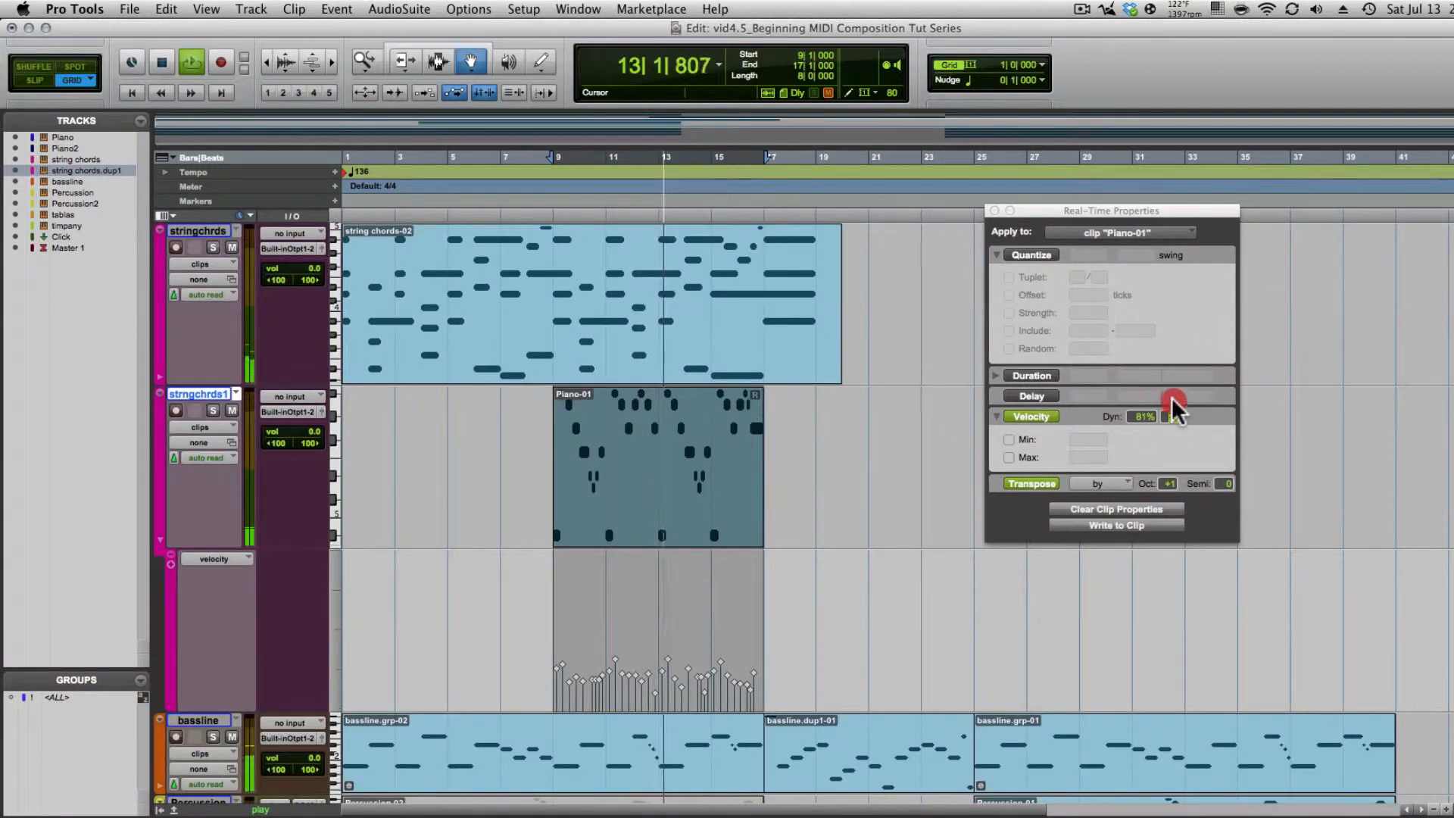
drag(1174, 401, 1140, 439)
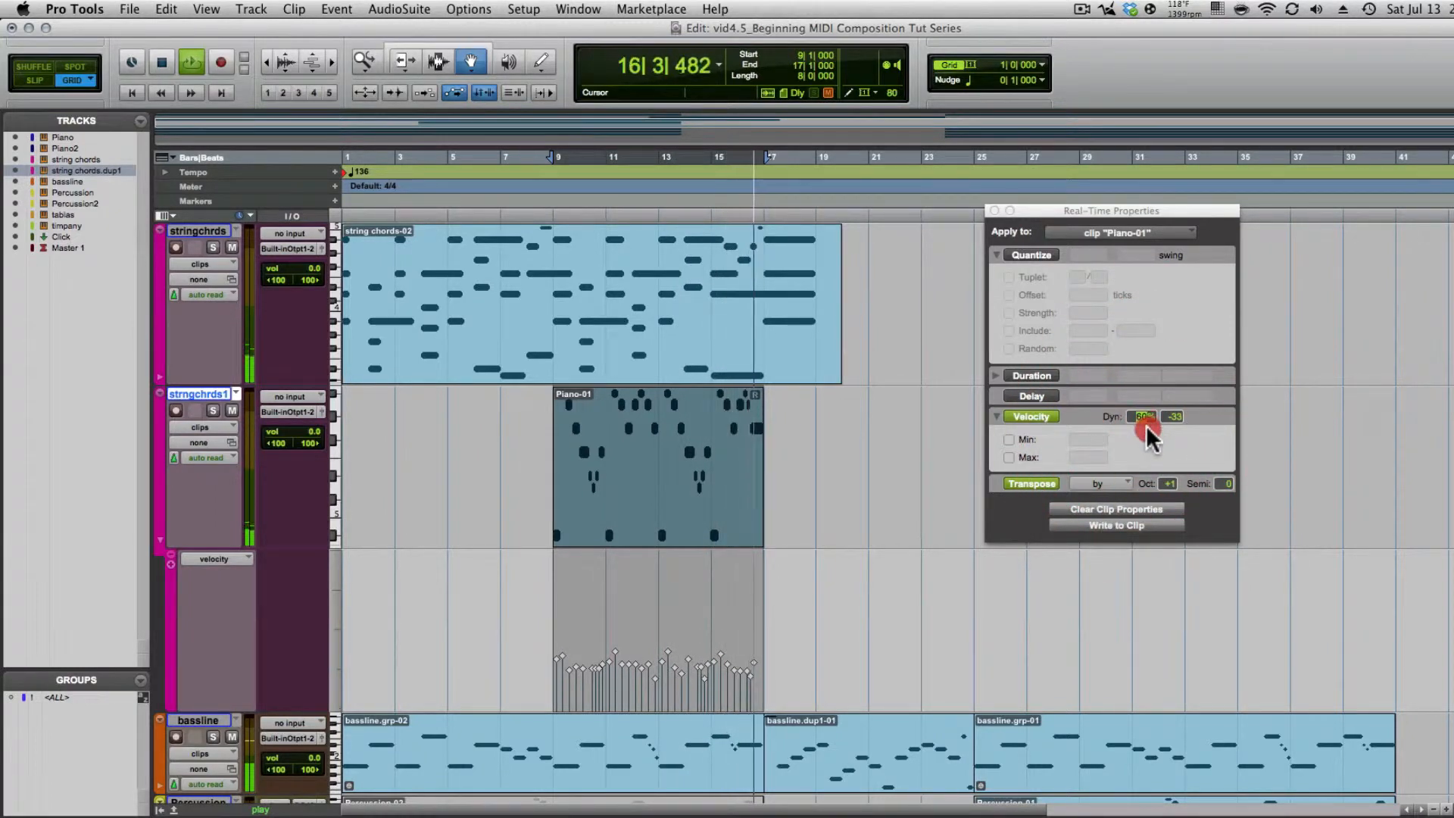
click(1174, 418)
drag(1176, 406, 1176, 424)
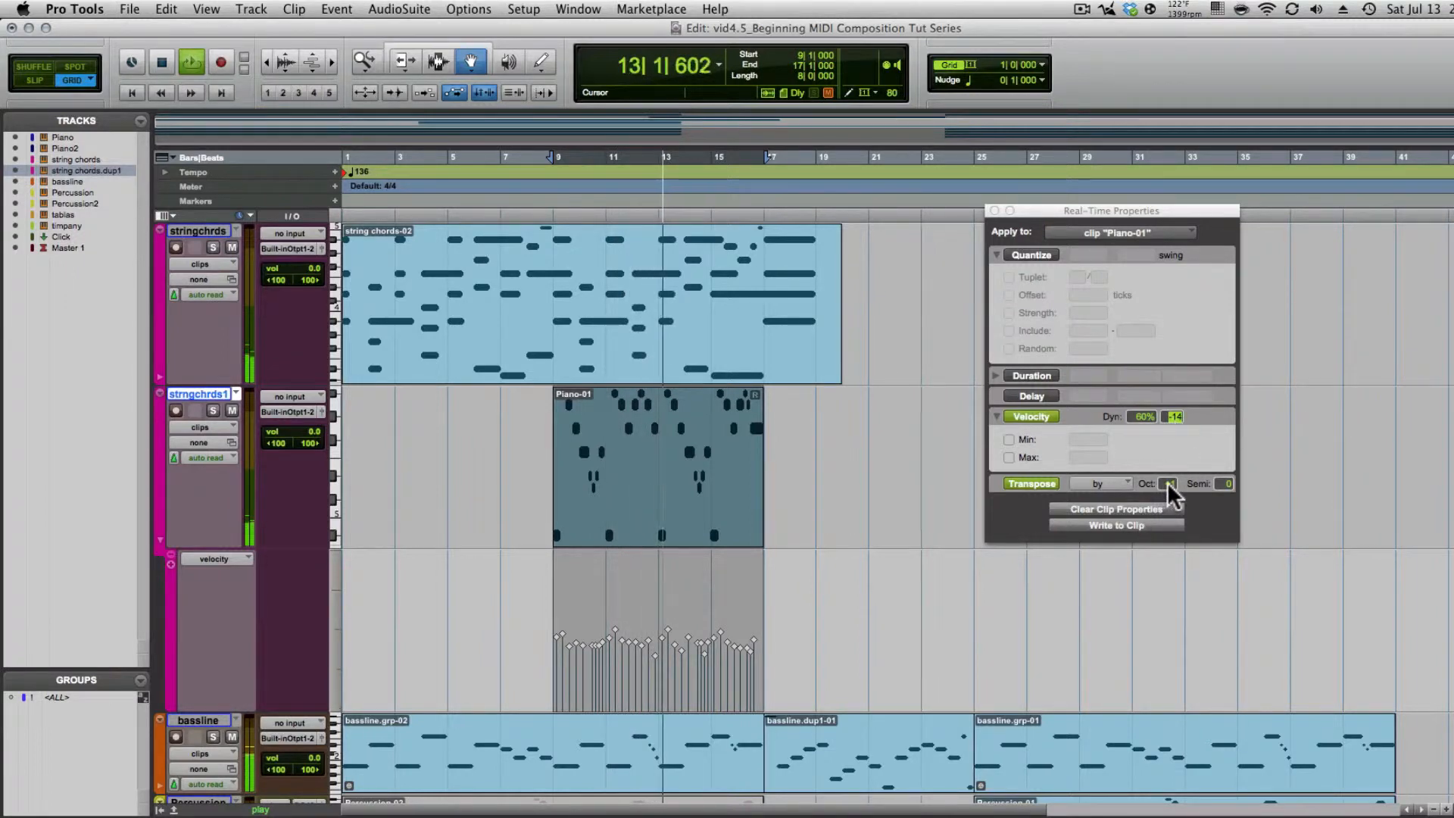
- Set the octave transposition to 0 and write the real-time properties to the clip, then hide the velocity lane
drag(1171, 494, 1169, 497)
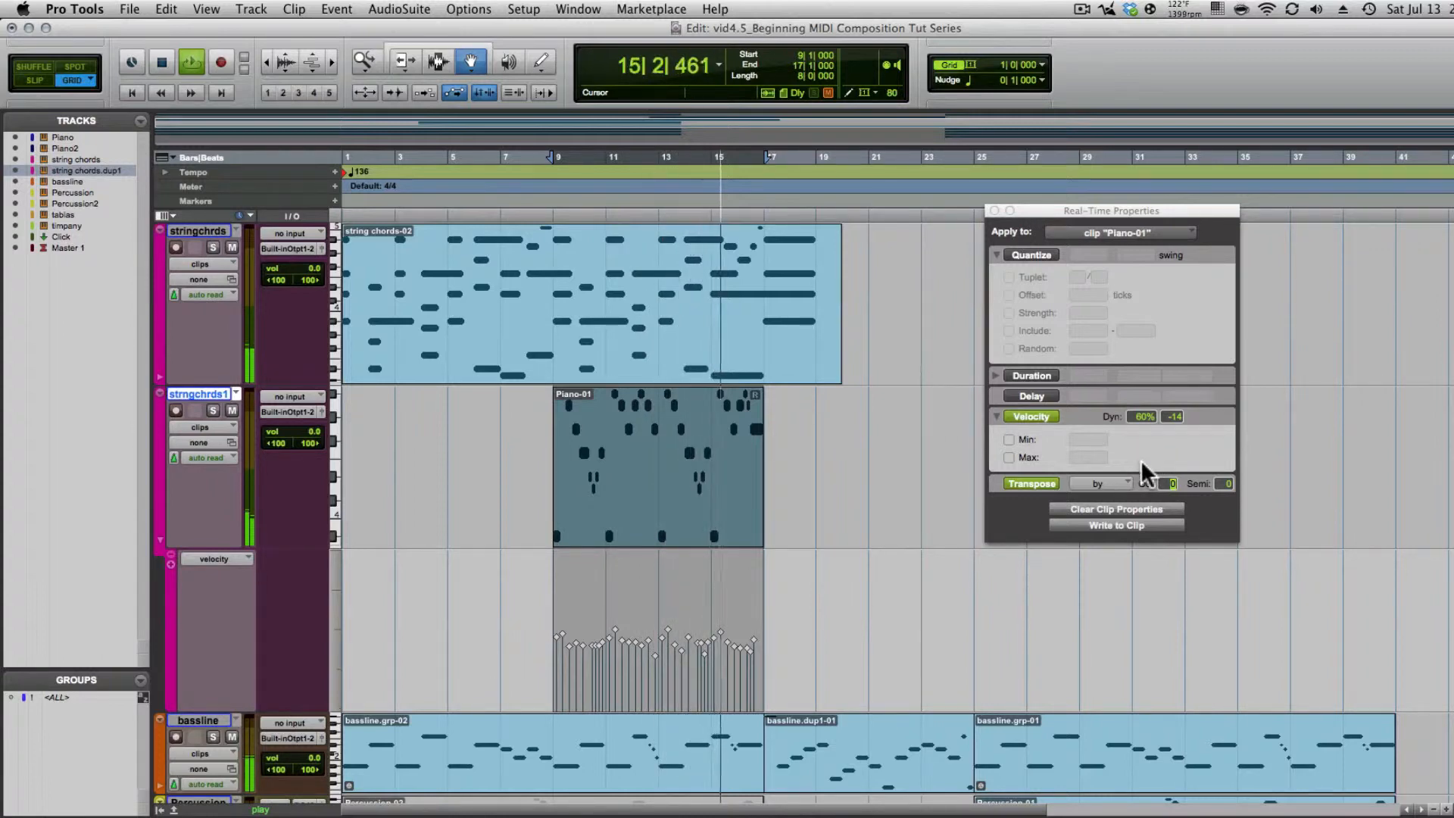
click(1120, 525)
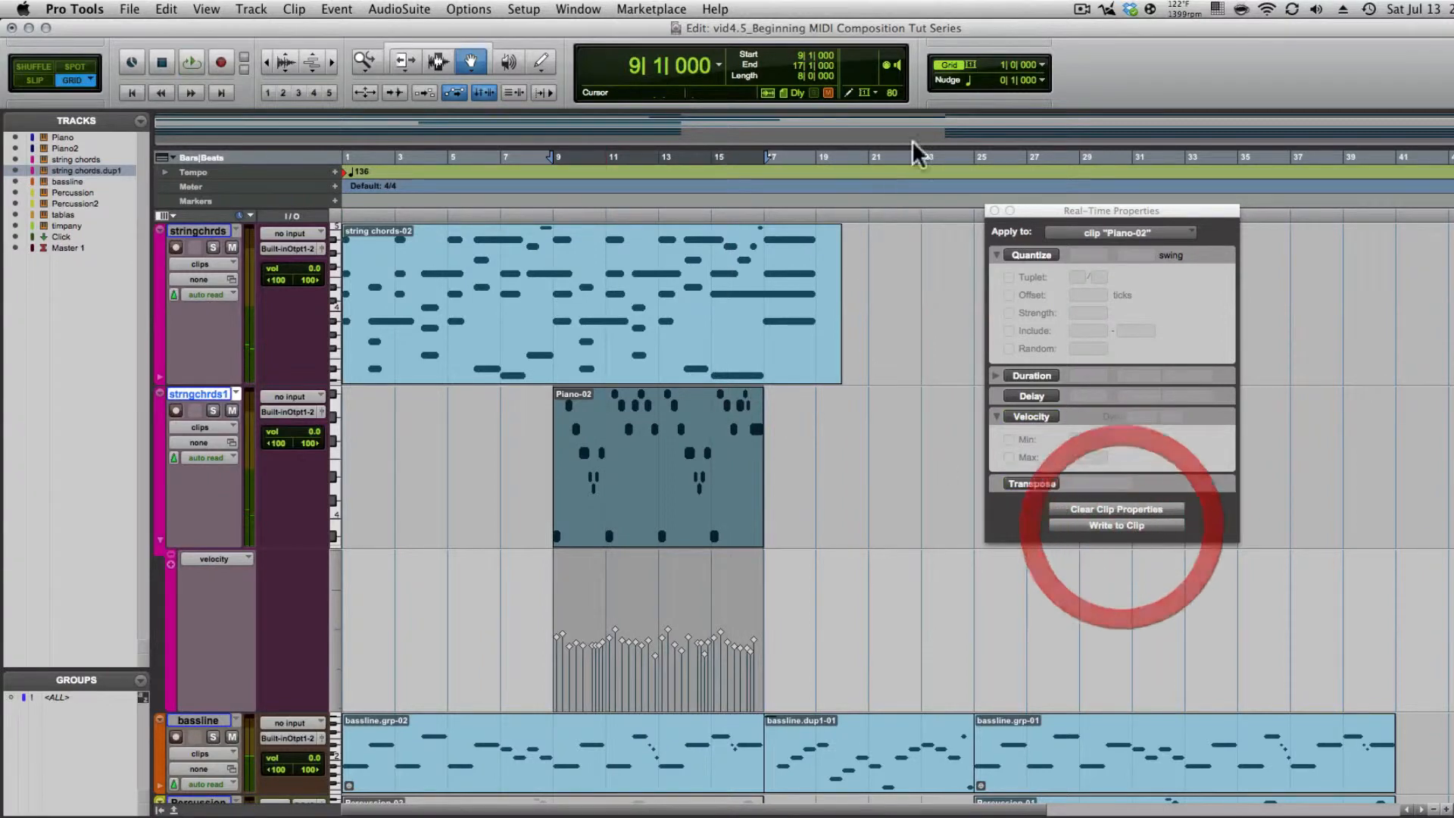
click(995, 211)
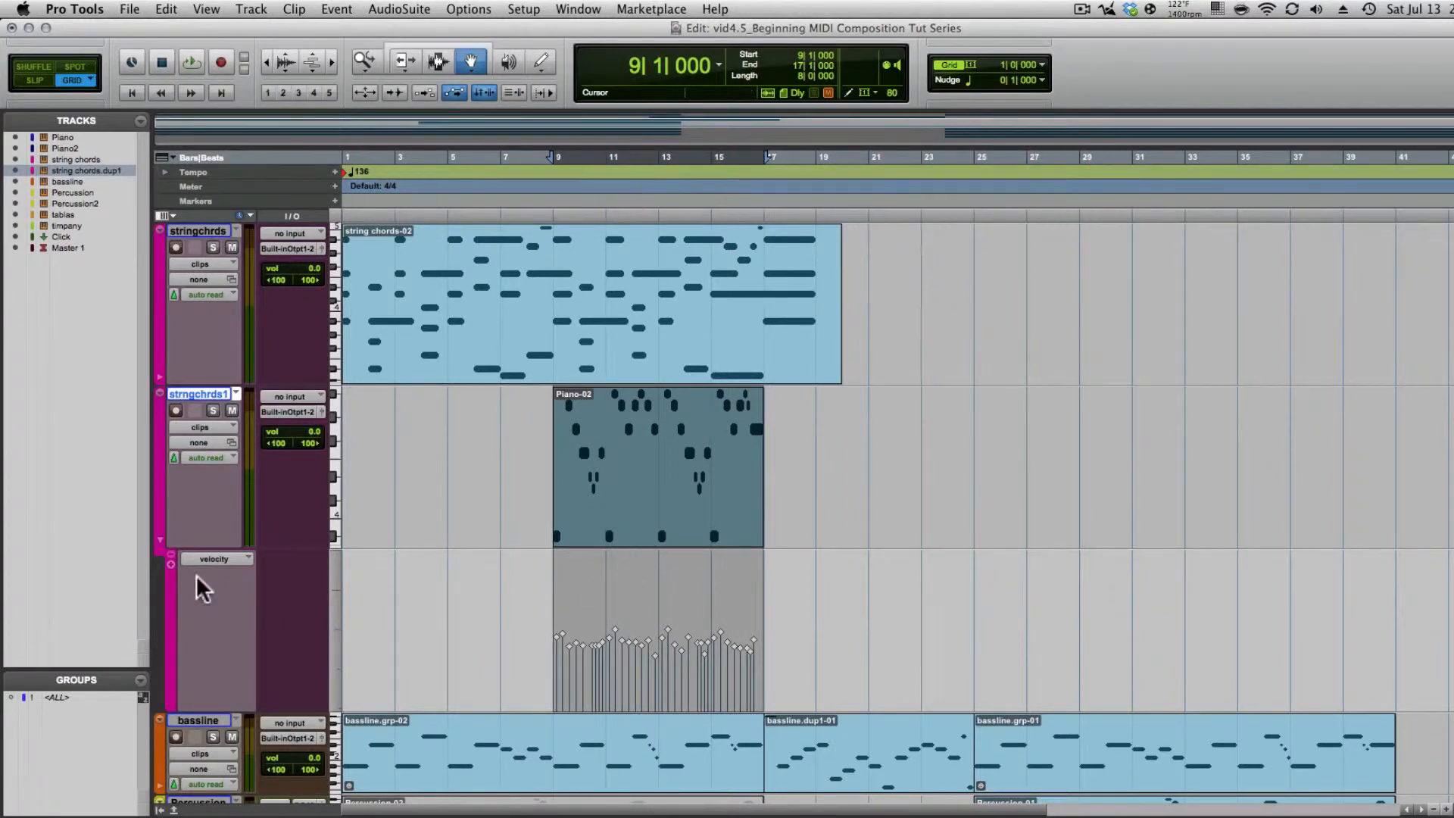
click(160, 539)
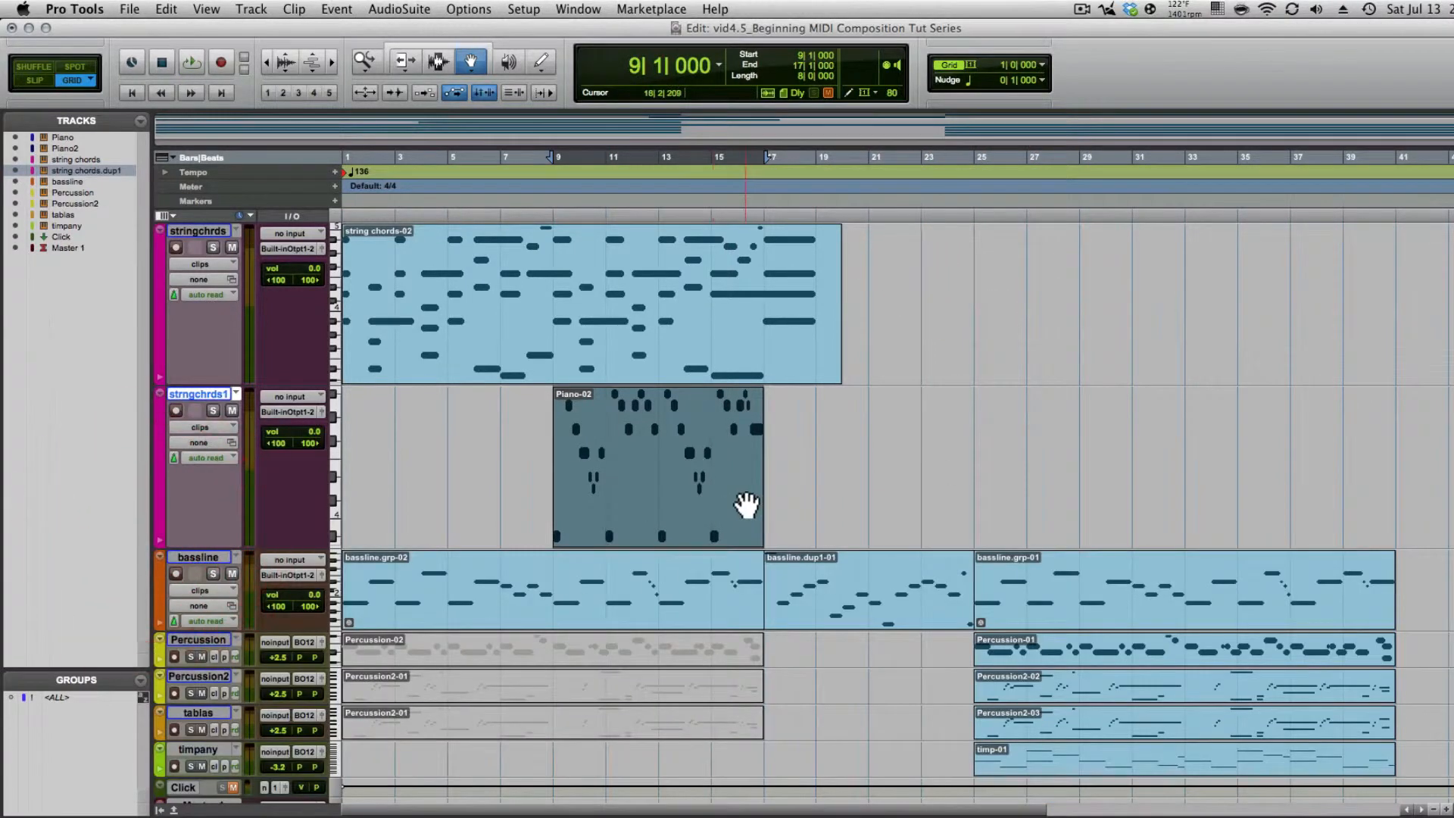
- Open the copied clip in the MIDI Editor and delete the three short notes between the two F4 notes in bar 10
double_click(716, 491)
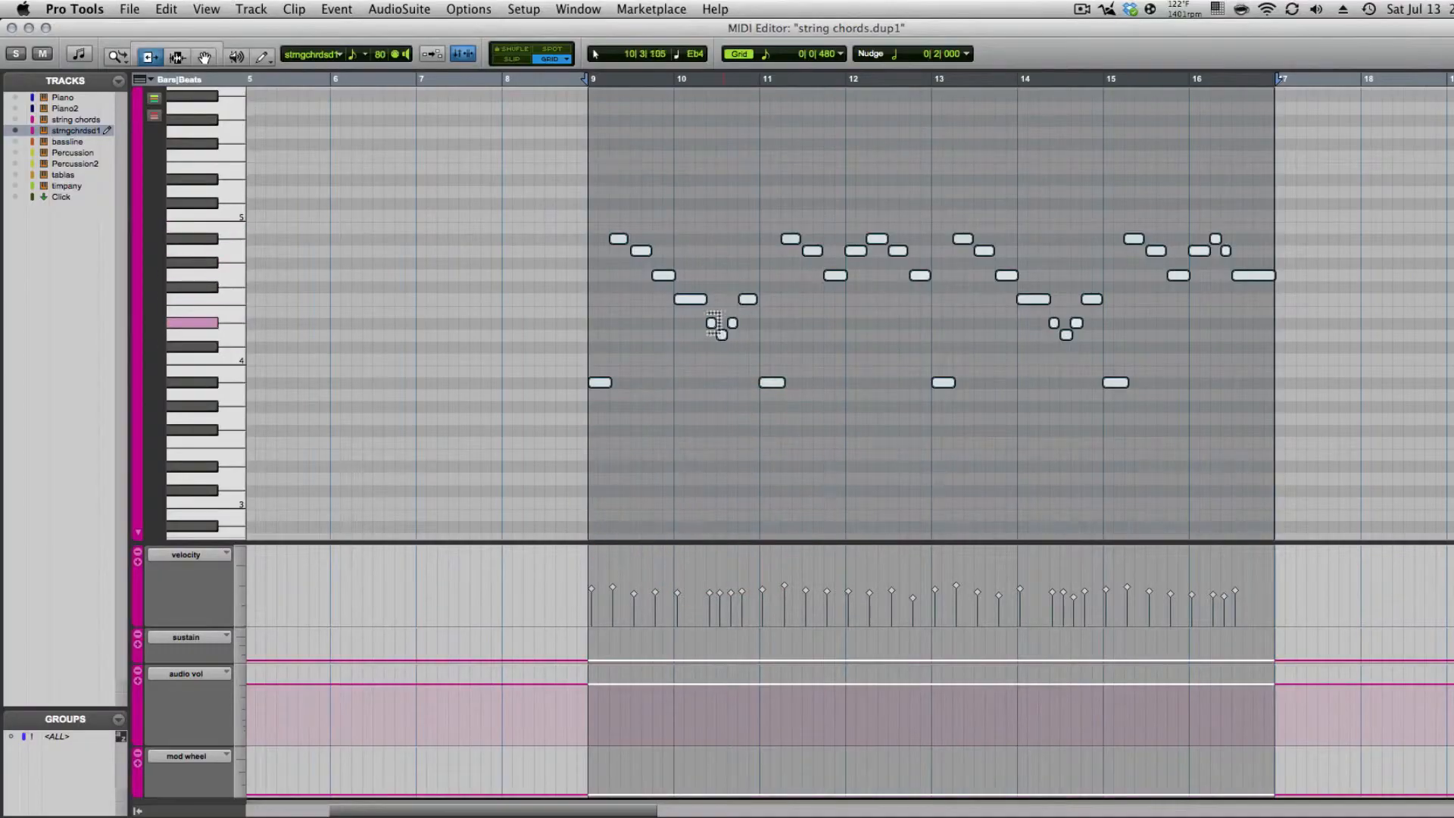
click(705, 393)
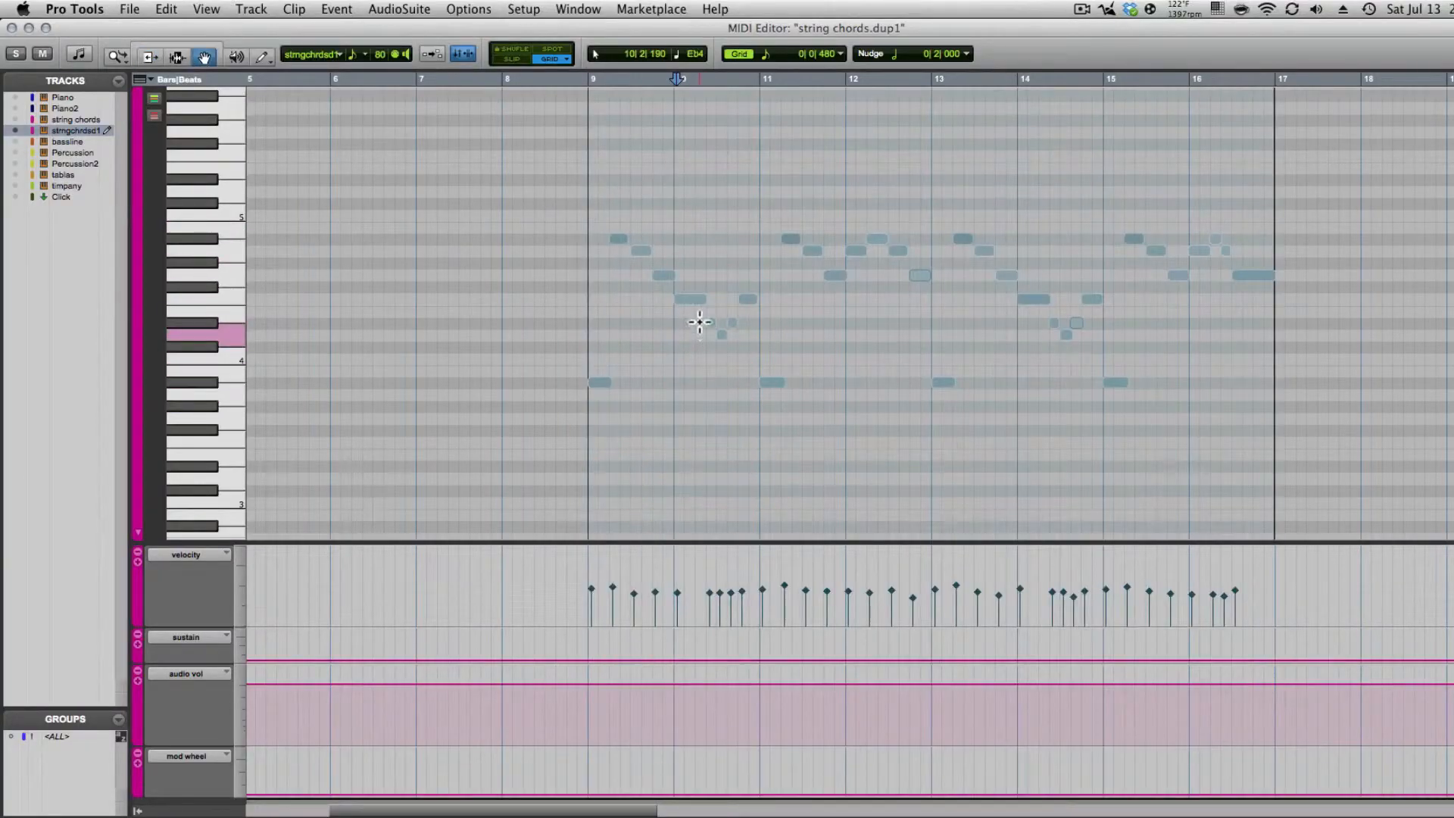
drag(699, 318, 779, 358)
key(Delete)
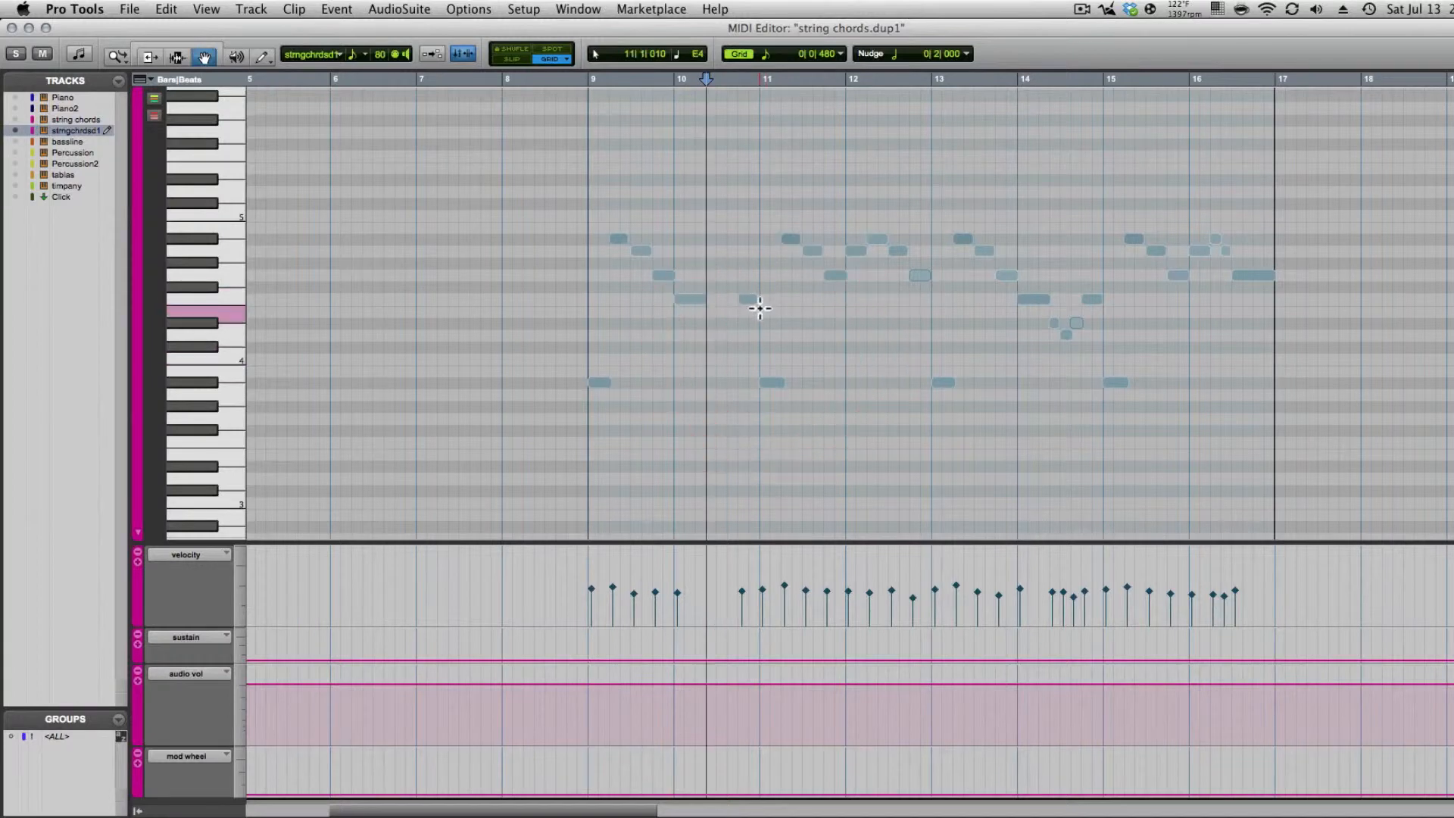
- Delete the second F4 in bar 10 and lengthen the first F4 to the start of bar 11
click(741, 295)
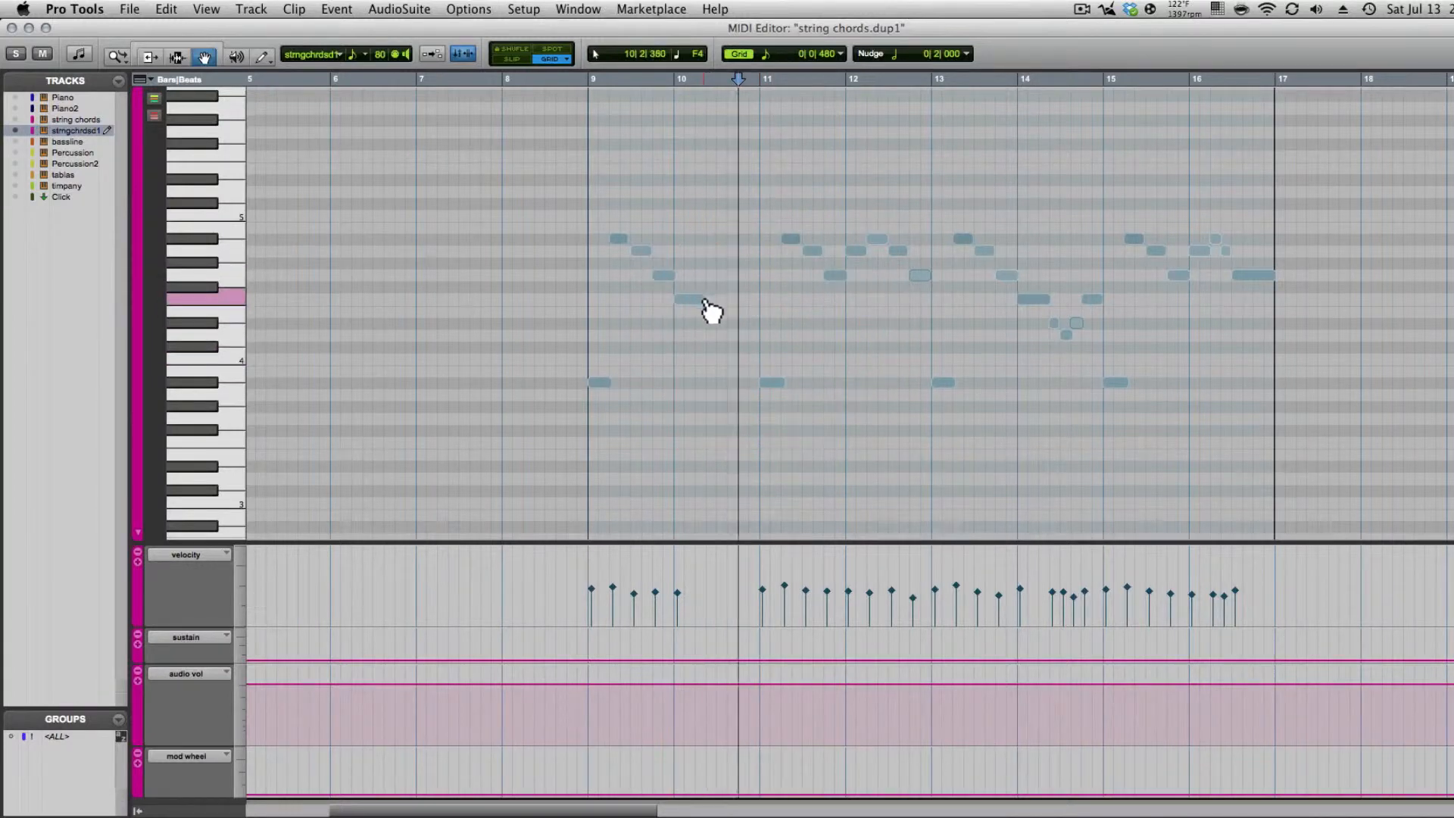
key(F6)
drag(753, 310, 756, 299)
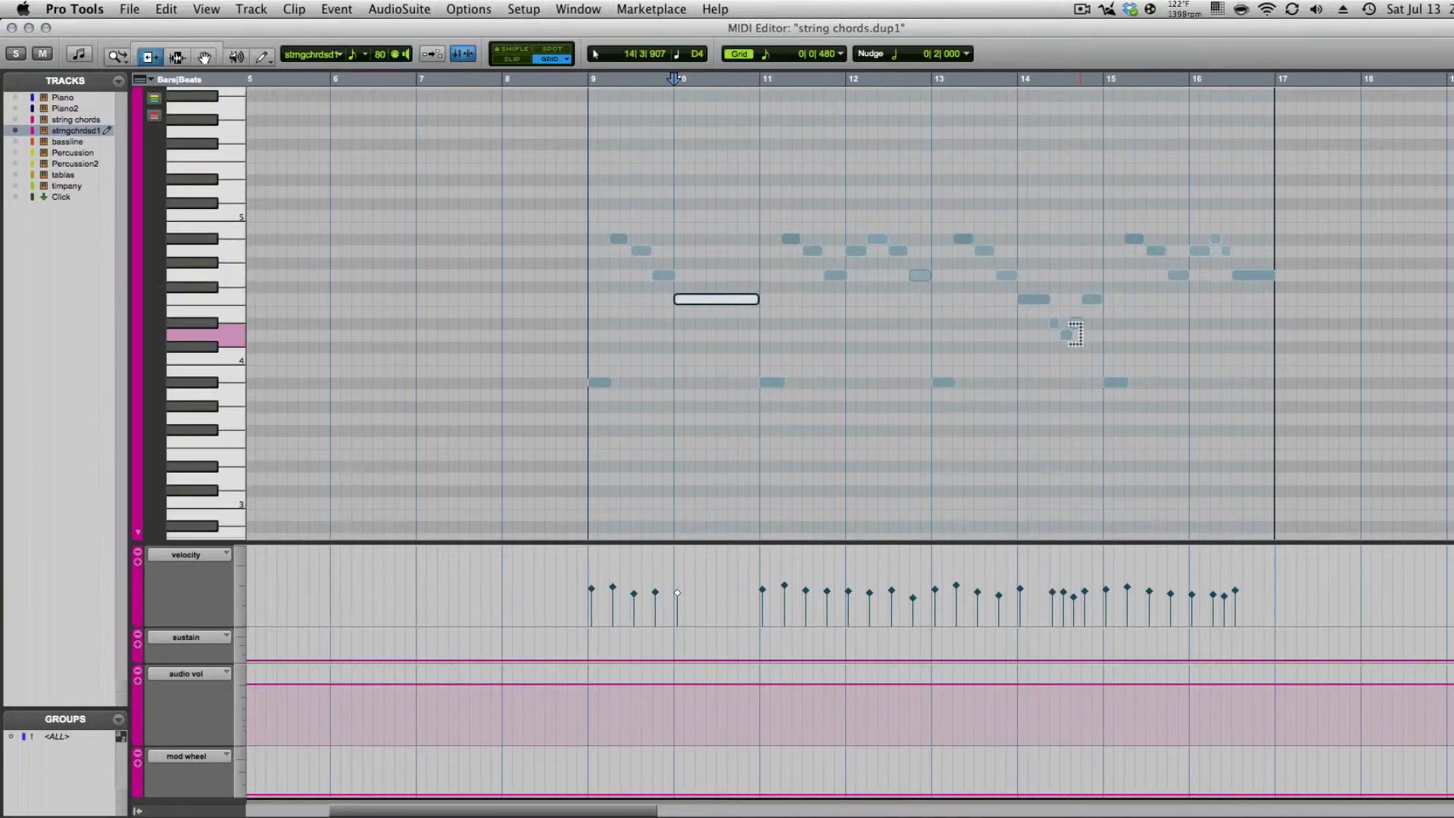
- Delete the three short notes between the F4 notes in bar 14 and raise the last G4 of bar 12 to Bb4
drag(1043, 318, 1107, 349)
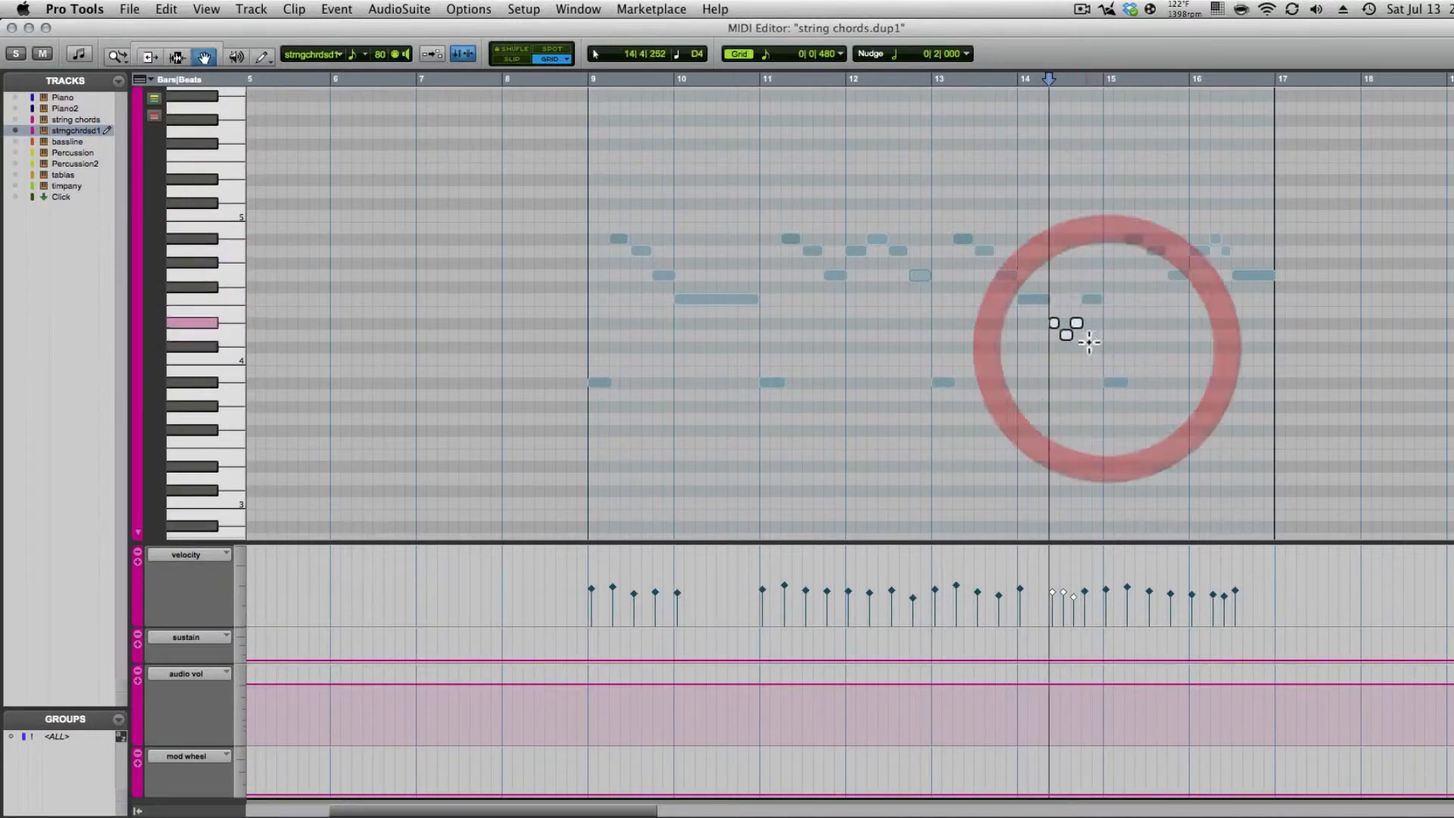
key(Delete)
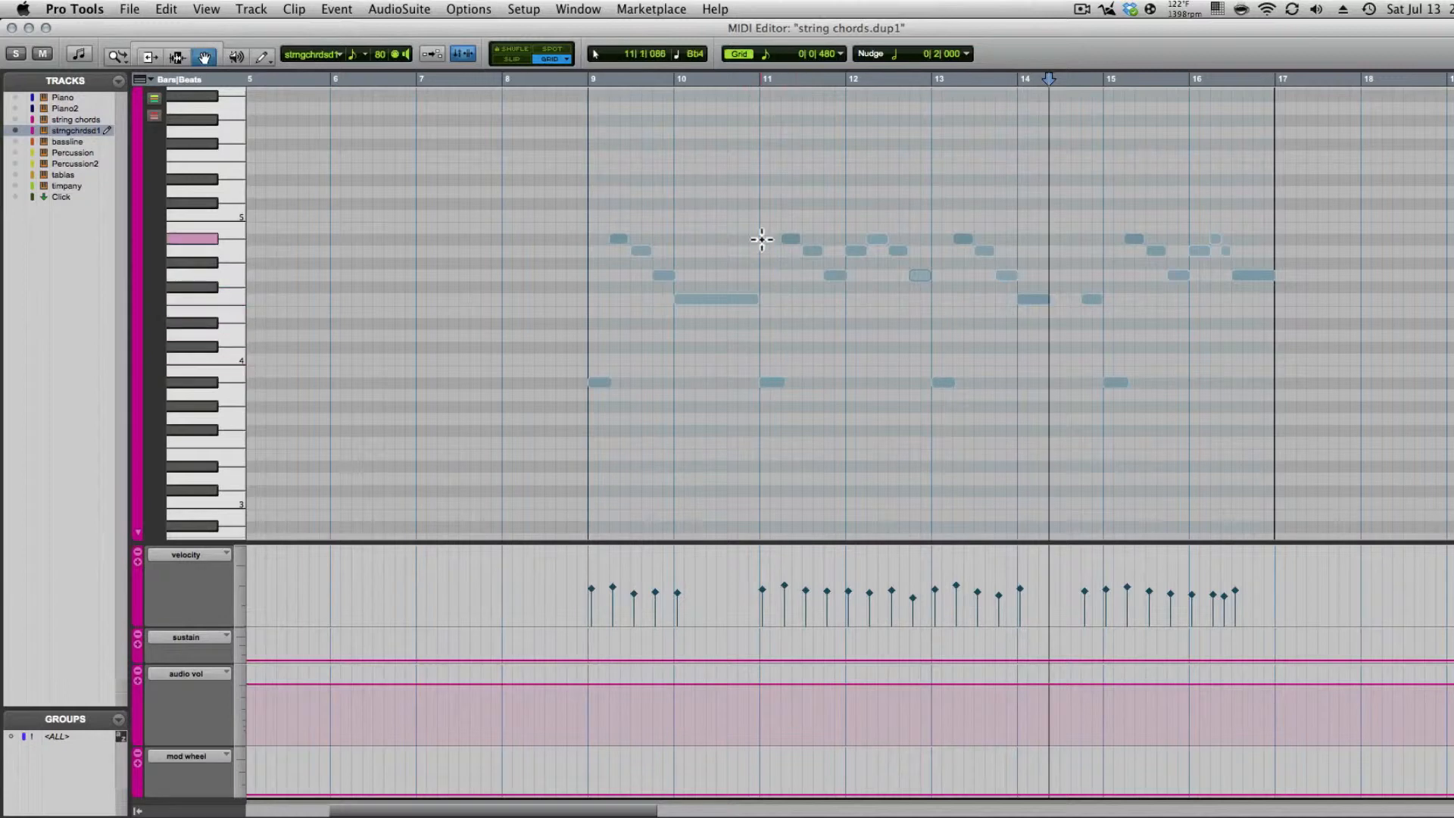
click(782, 195)
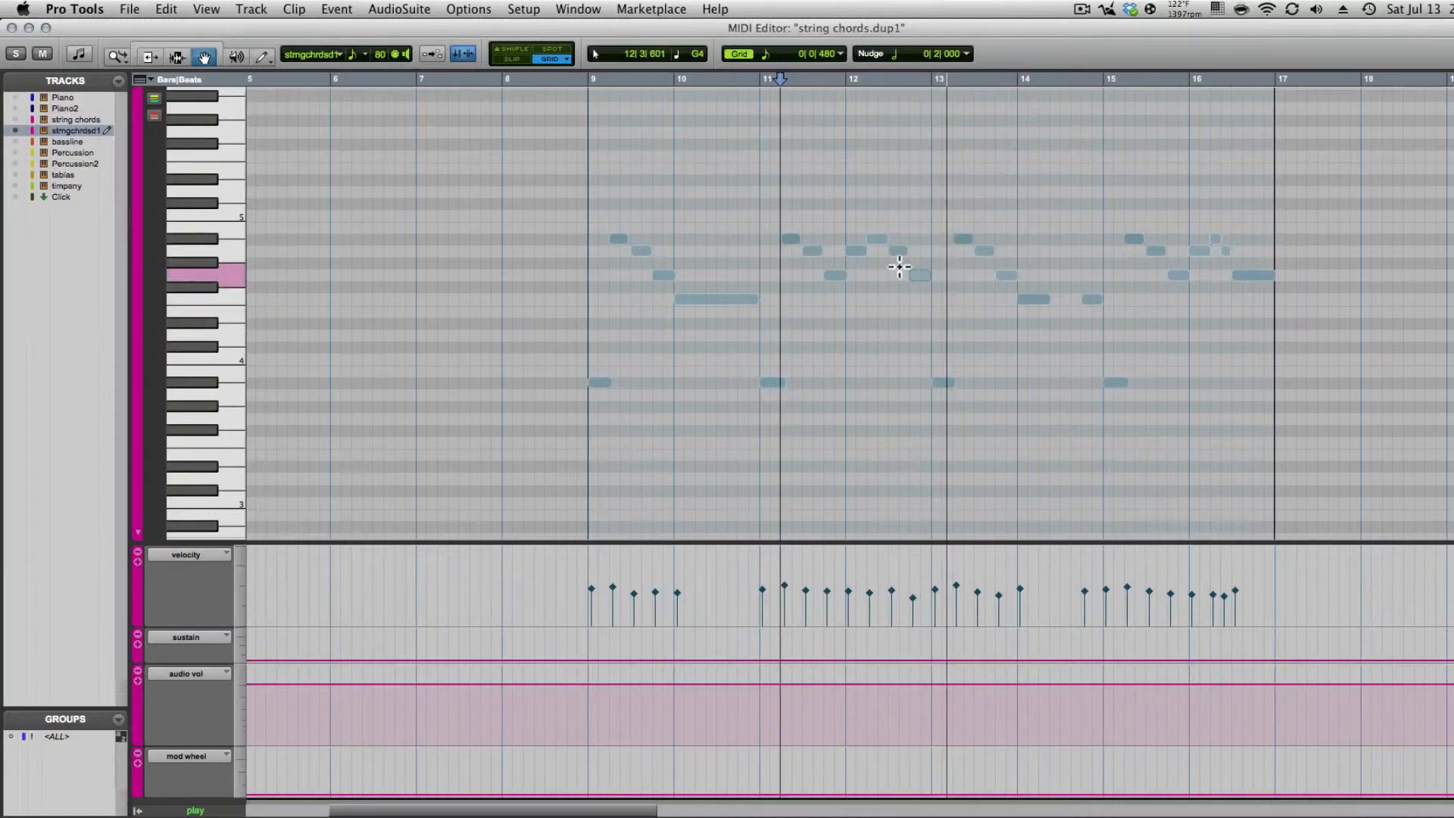
click(921, 275)
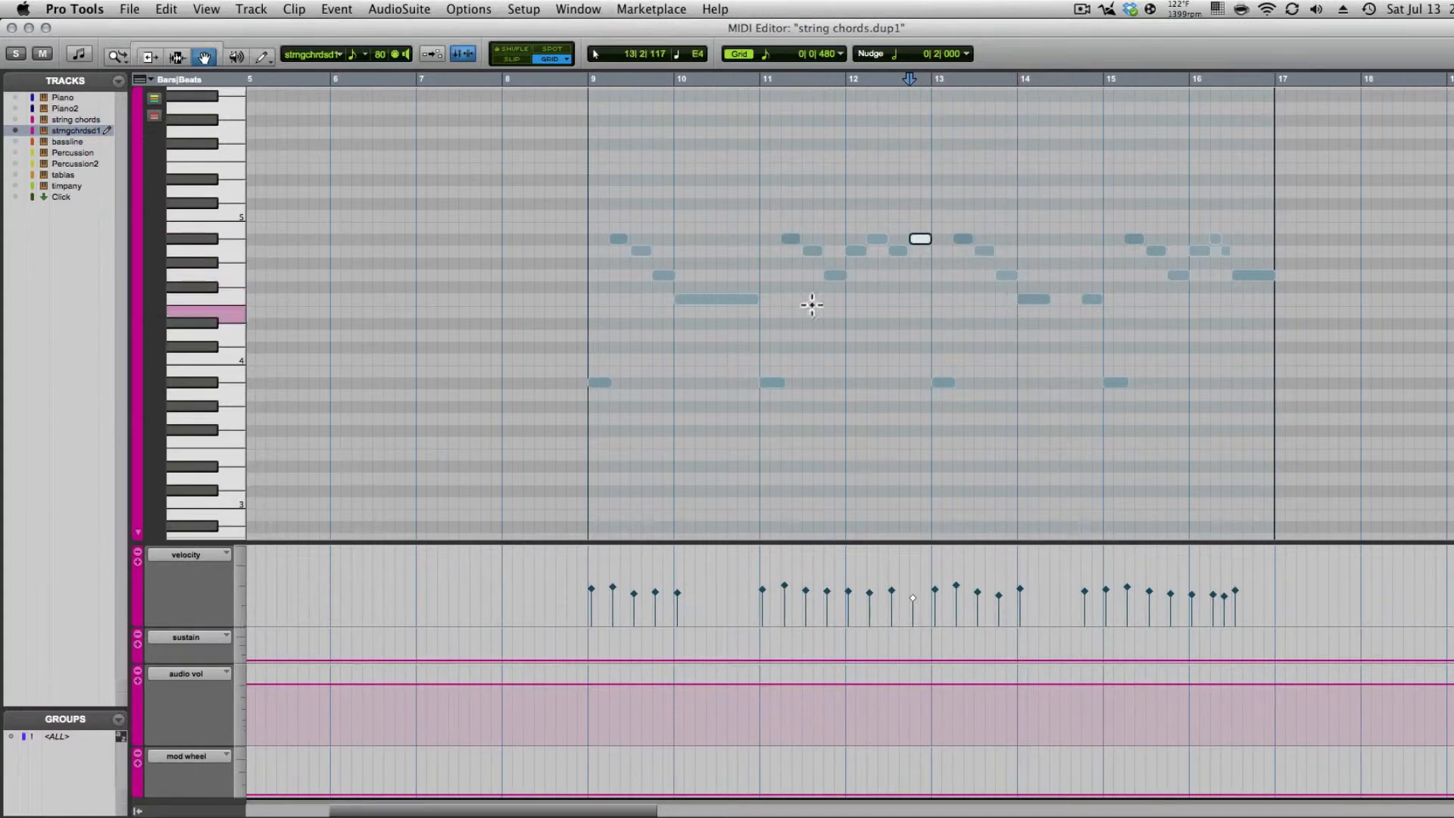
- Play the clip from bar 9, delete the middle Bb4 and second A4 in bar 12, and lengthen the first A4 to the last Bb4
click(589, 191)
key(space)
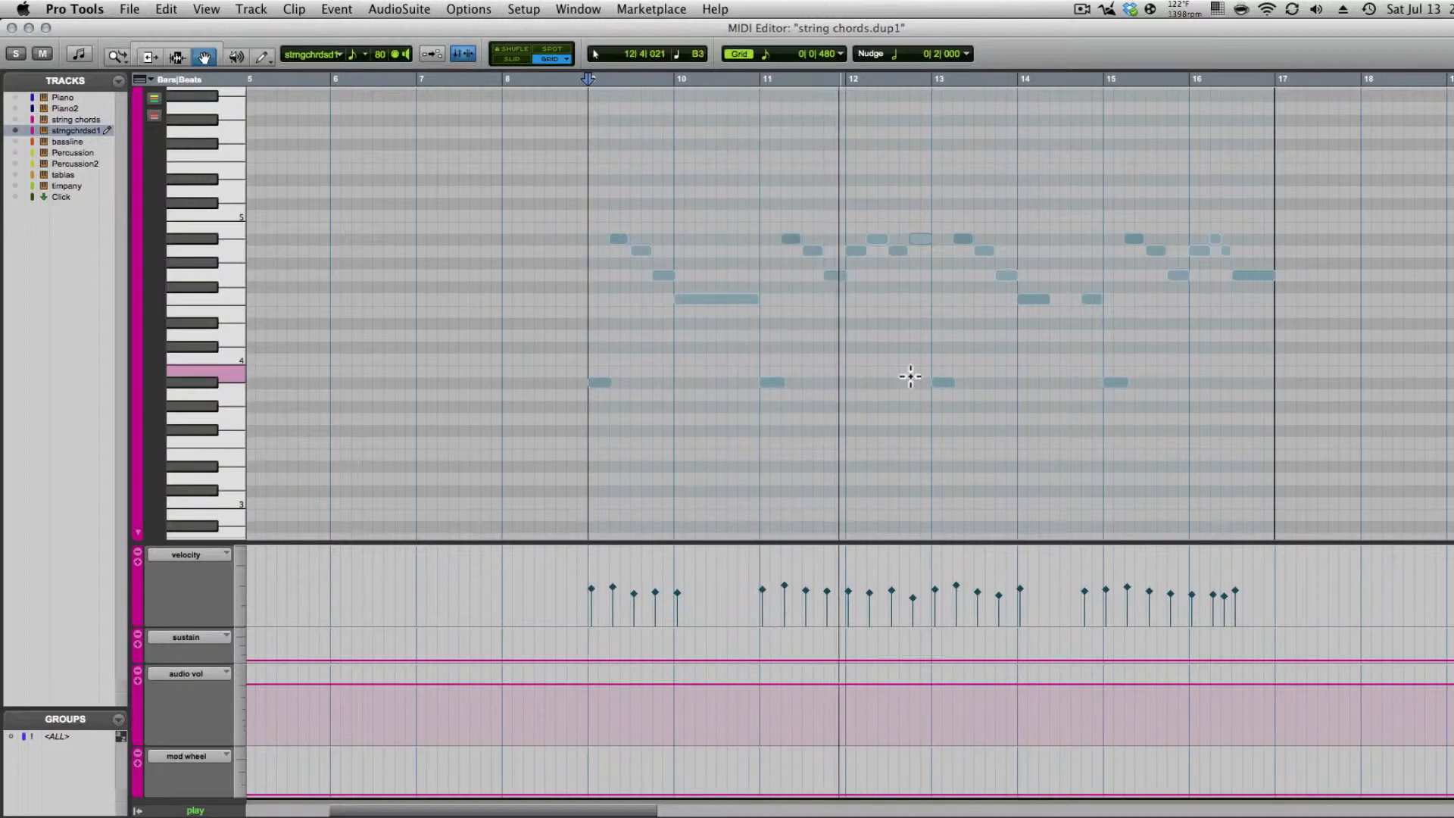
drag(883, 215, 904, 264)
key(Delete)
key(Delete)
key(F6)
click(864, 250)
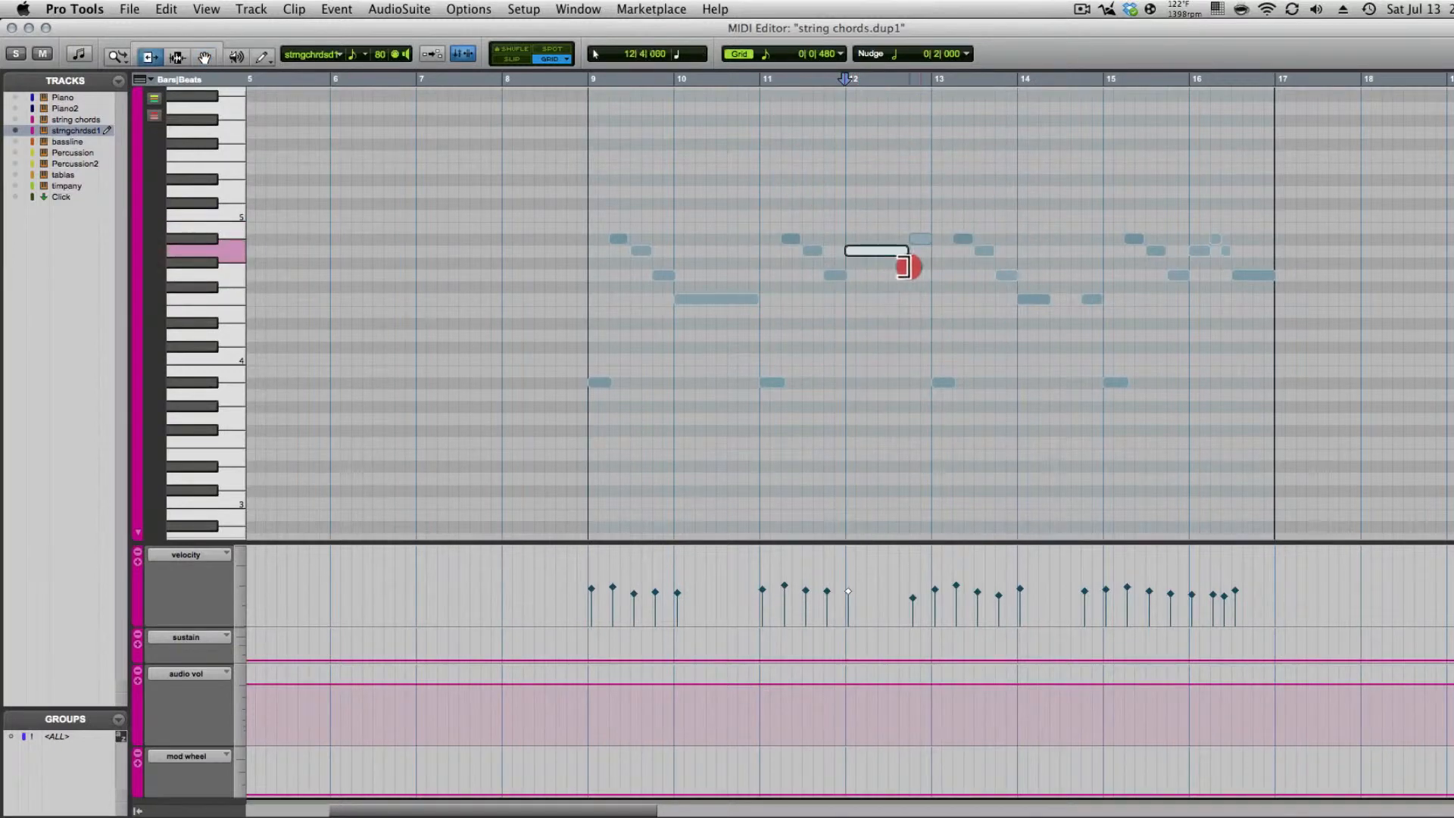
- Delete the second F4 in bar 14, lengthen the first F4 to the start of bar 15, and play the clip from bar 9
key(F7)
click(586, 224)
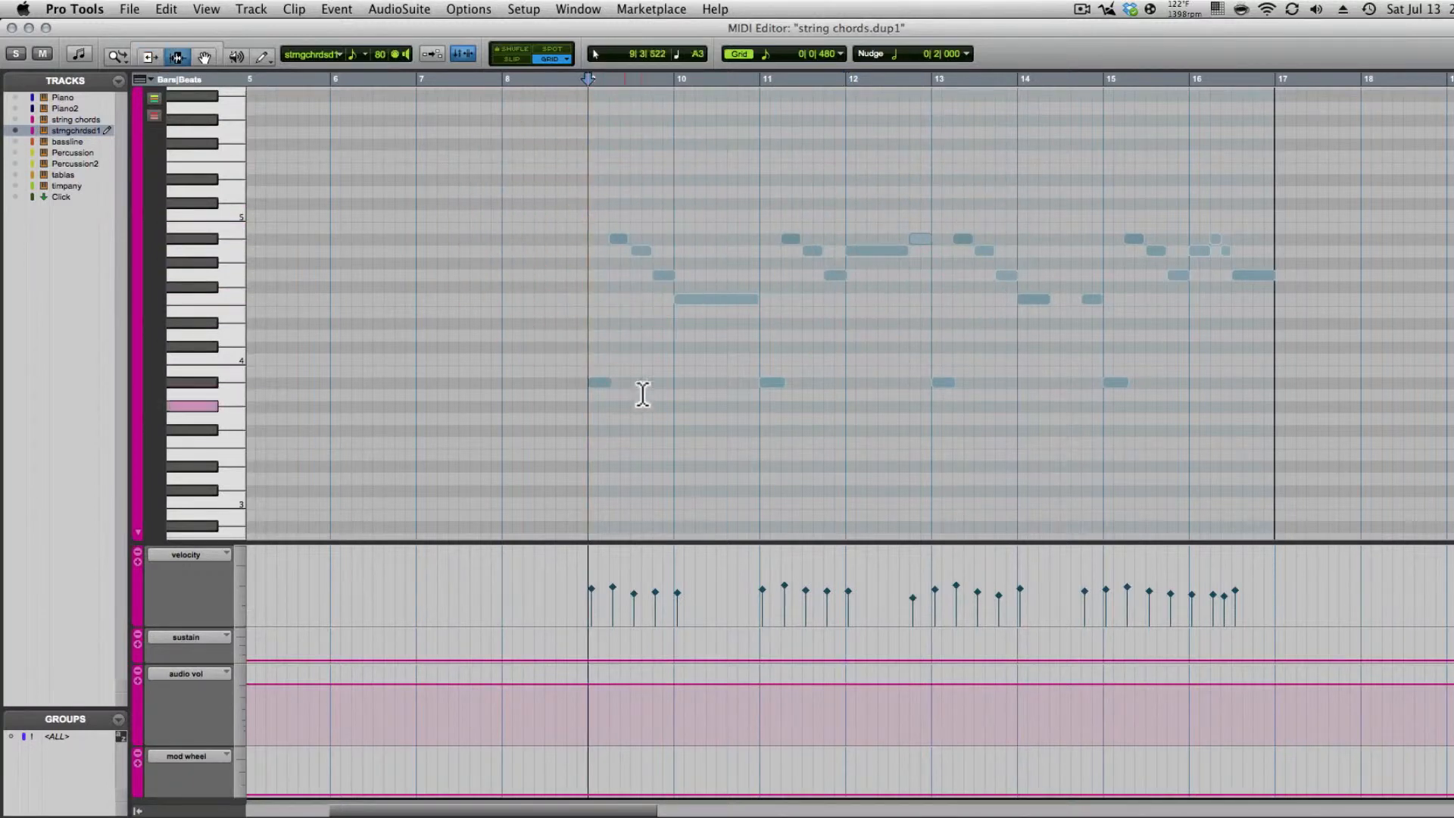
key(space)
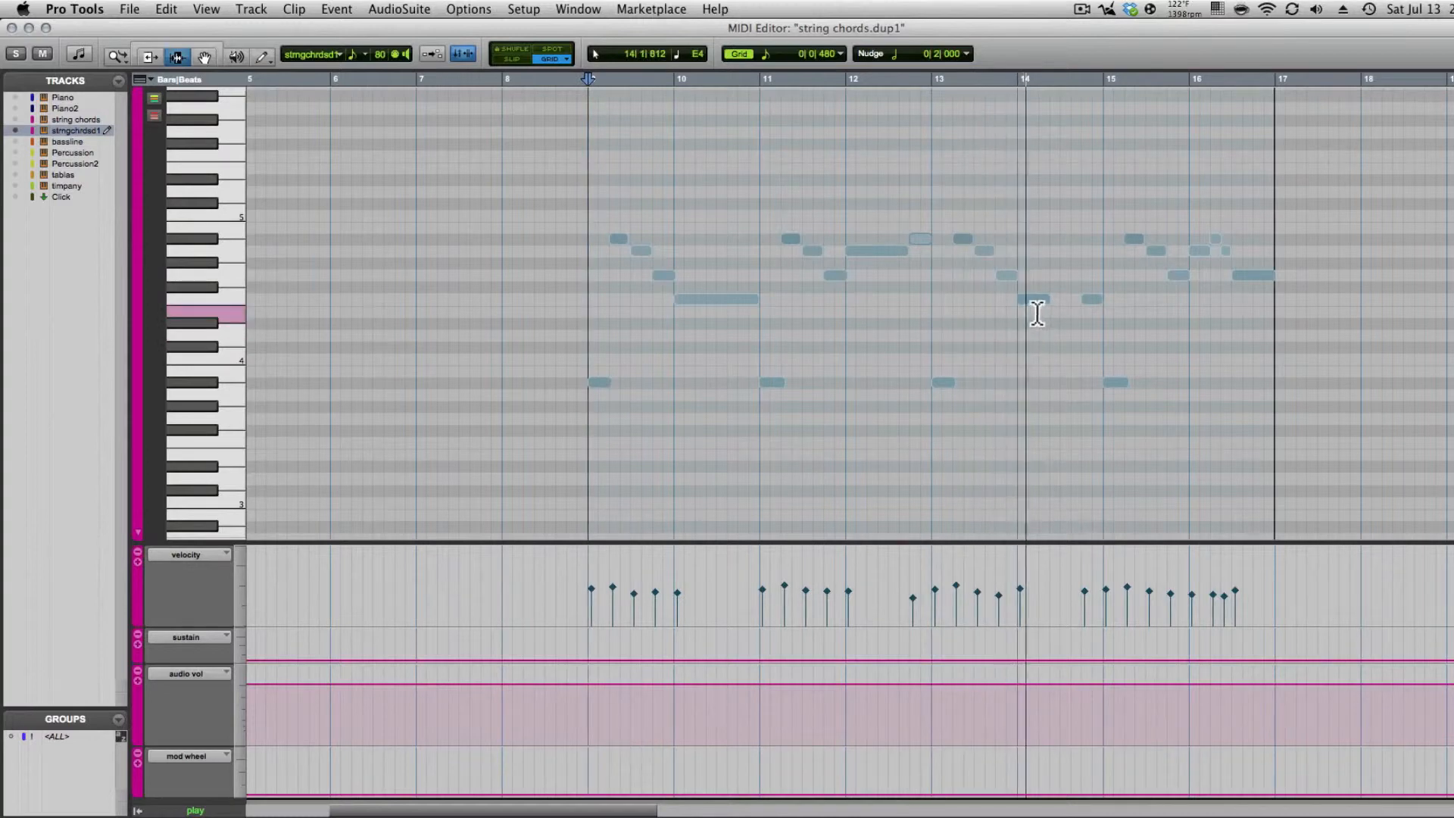
click(1097, 306)
double_click(1094, 302)
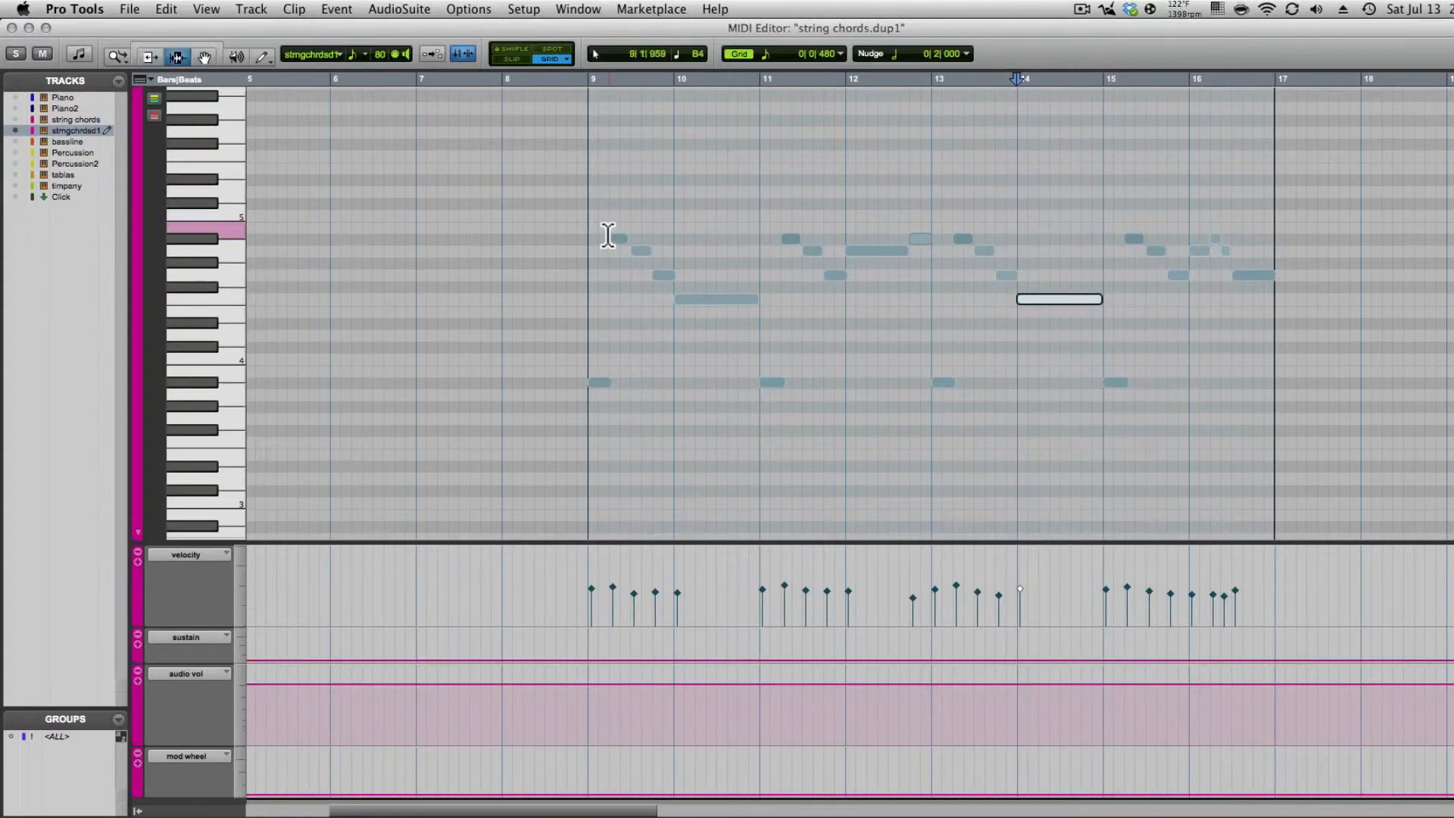
click(581, 221)
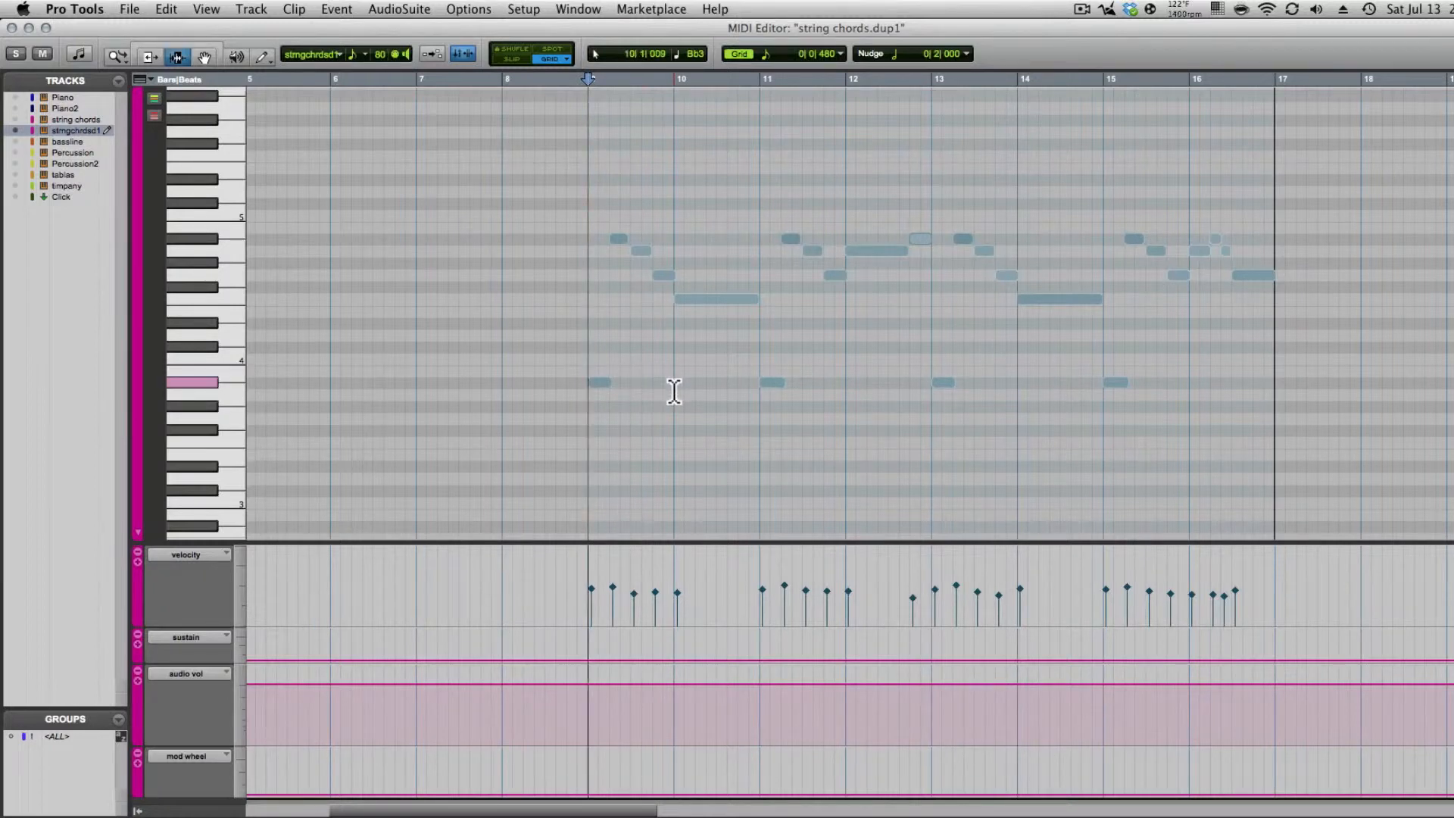
key(space)
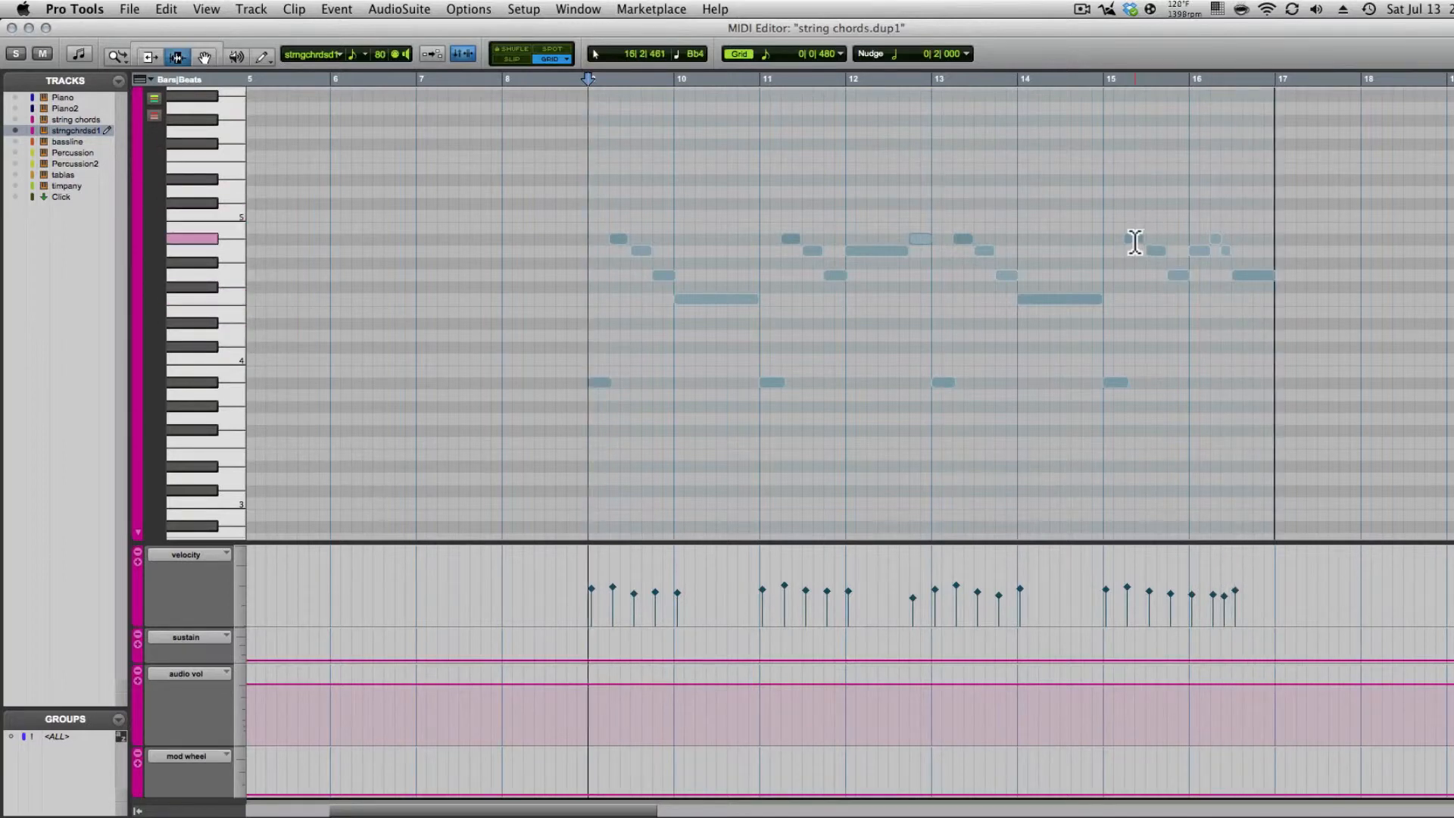
- Try copying all the notes of bars 15 and 16 except the low first one up 4 semitones as a harmony, and play it
key(F8)
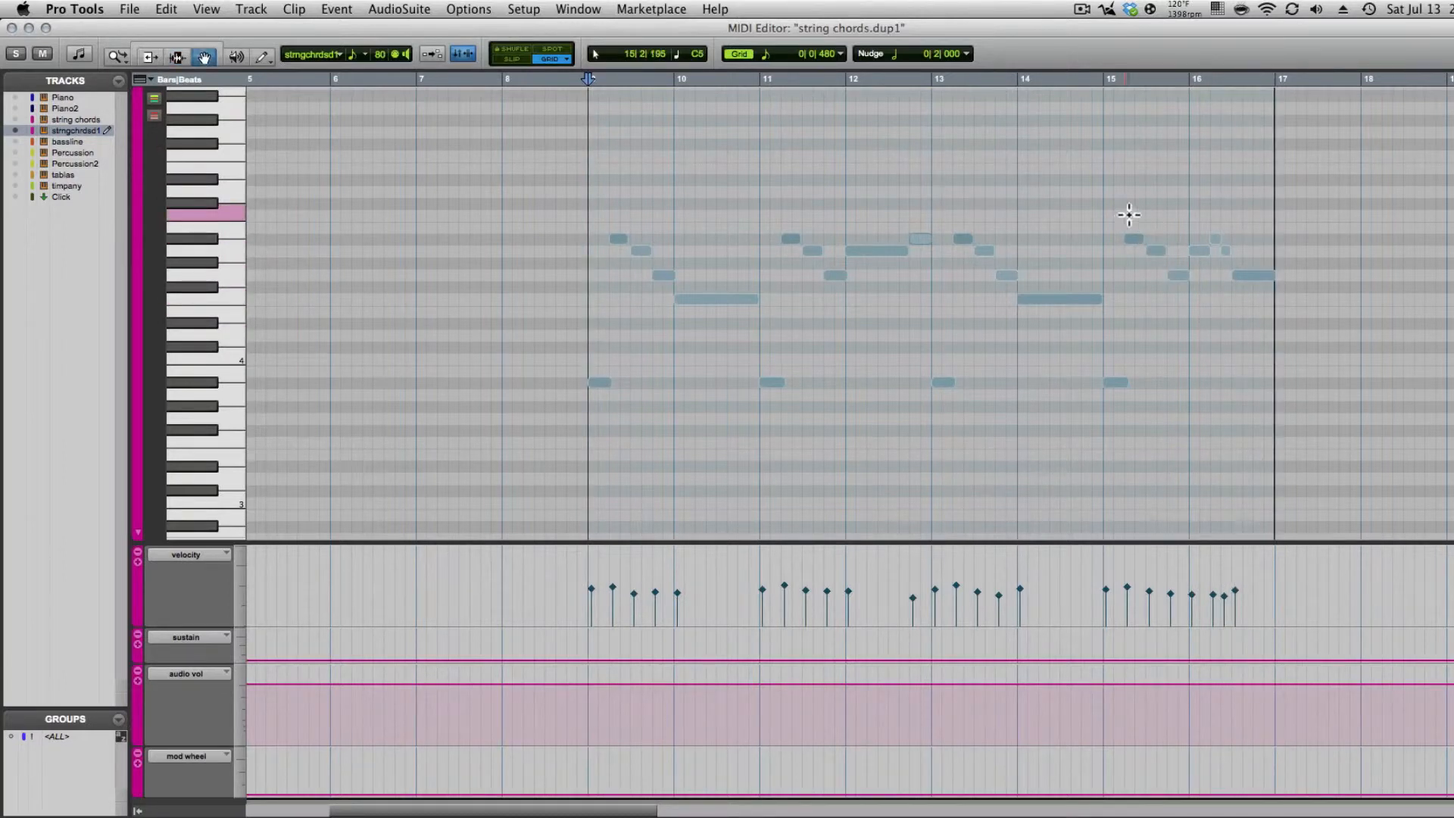
drag(1129, 206, 1162, 264)
drag(1229, 306, 1254, 315)
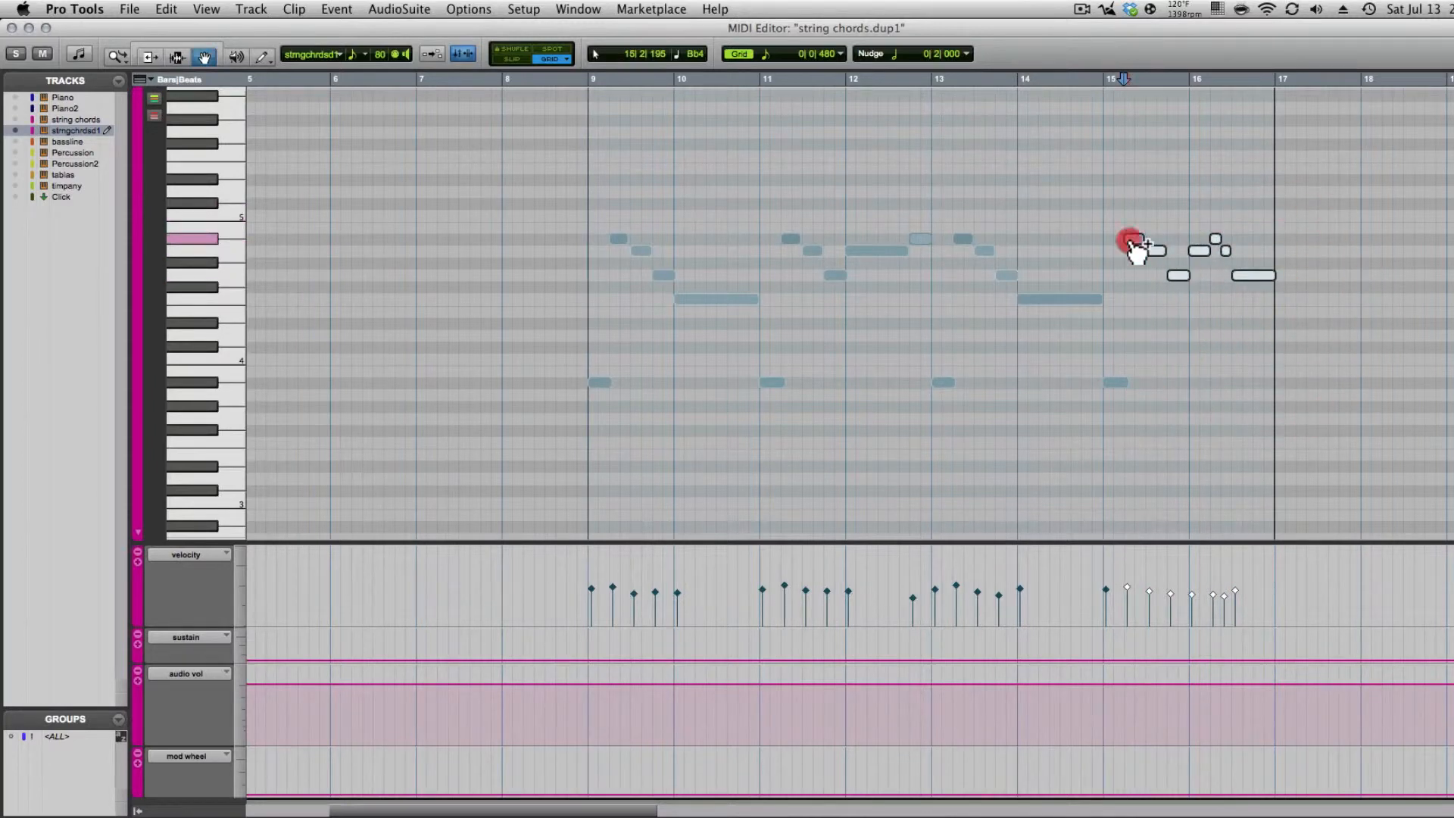
drag(1131, 241, 1130, 195)
click(1121, 179)
key(space)
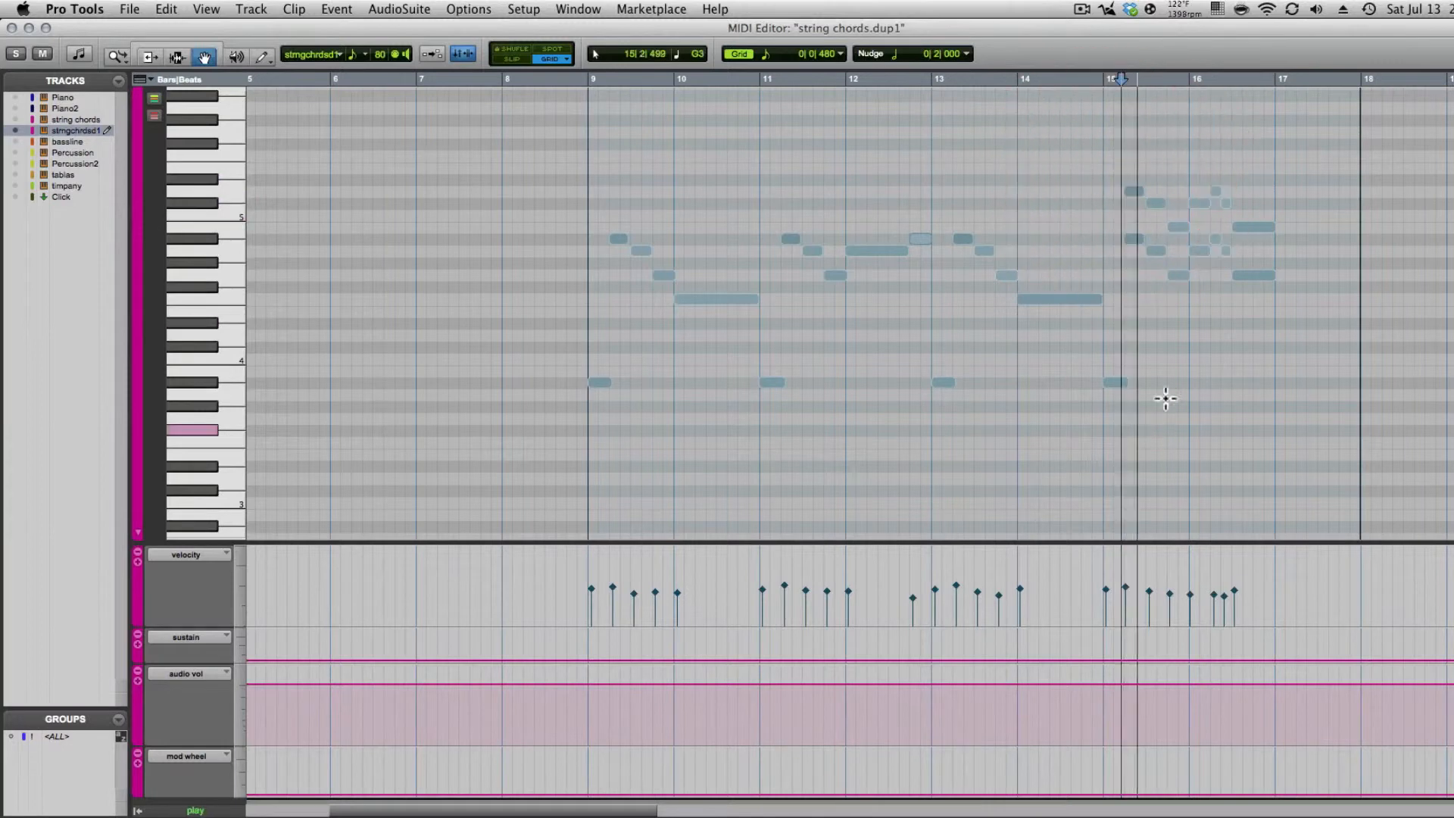
key(space)
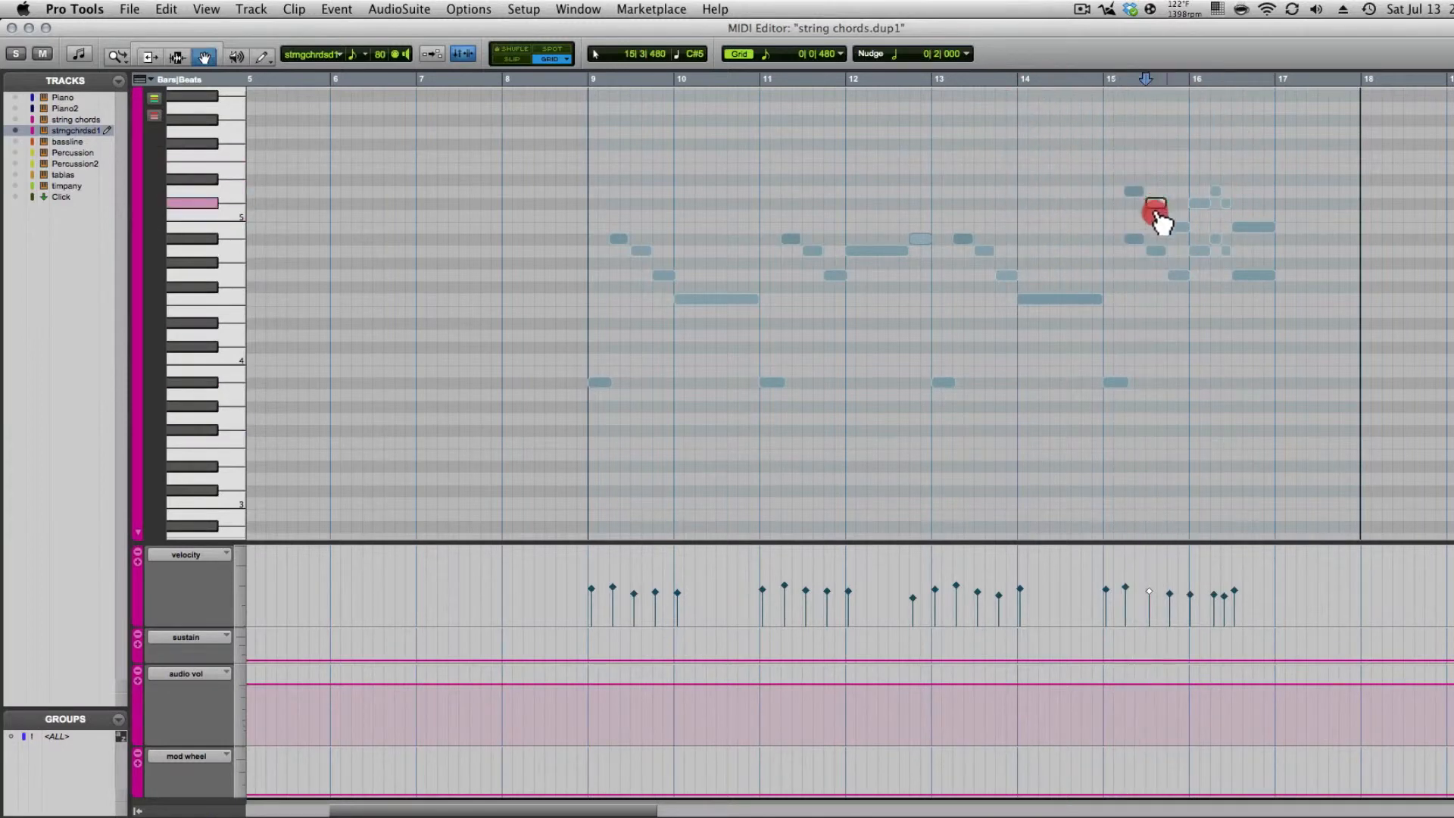
- Try lowering the harmony's C#5 notes to C5 and B4 notes to Bb4, play it, and undo the changes including the upper copy
drag(1156, 213, 1154, 222)
click(1195, 210)
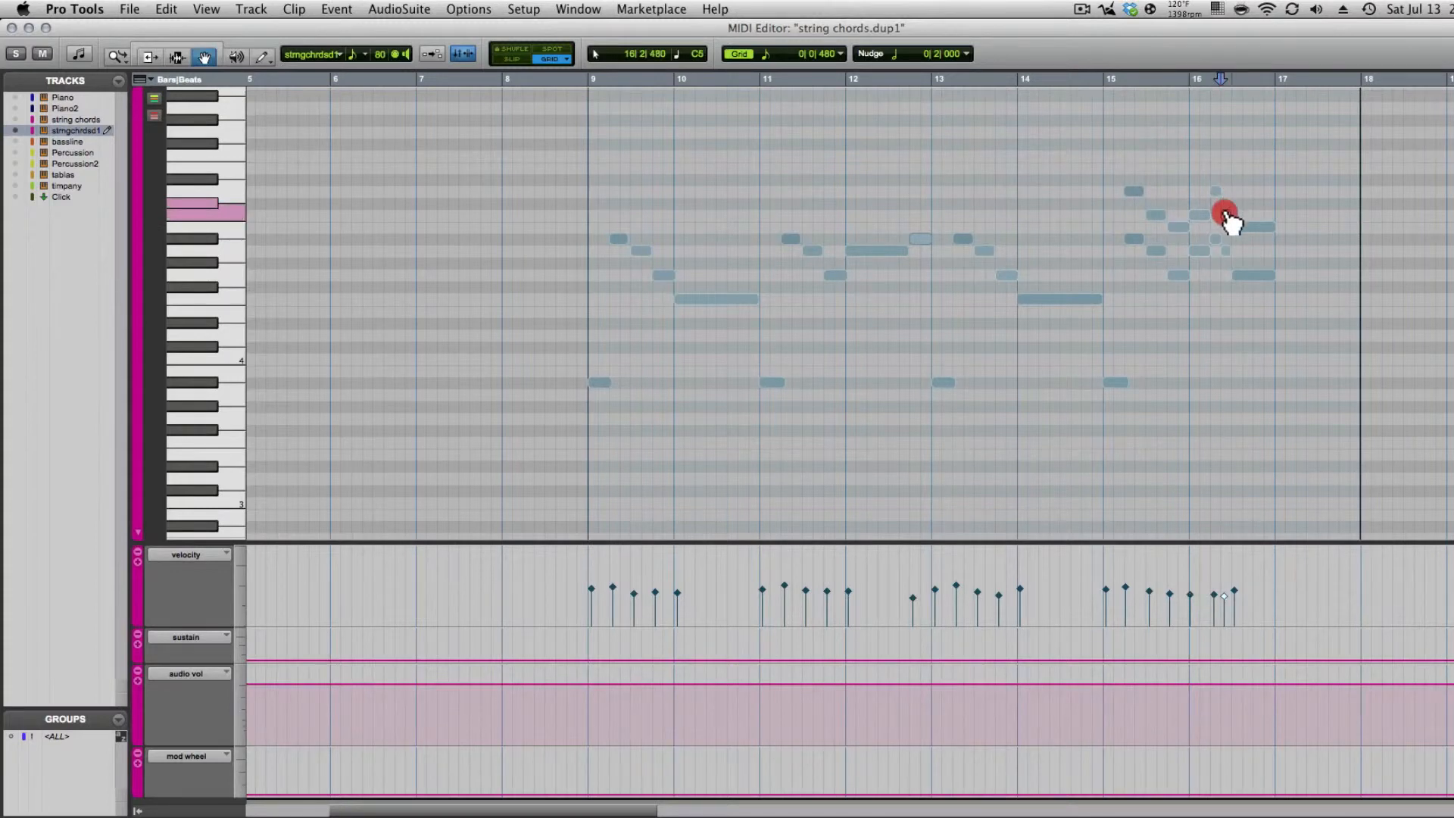
click(1094, 136)
key(space)
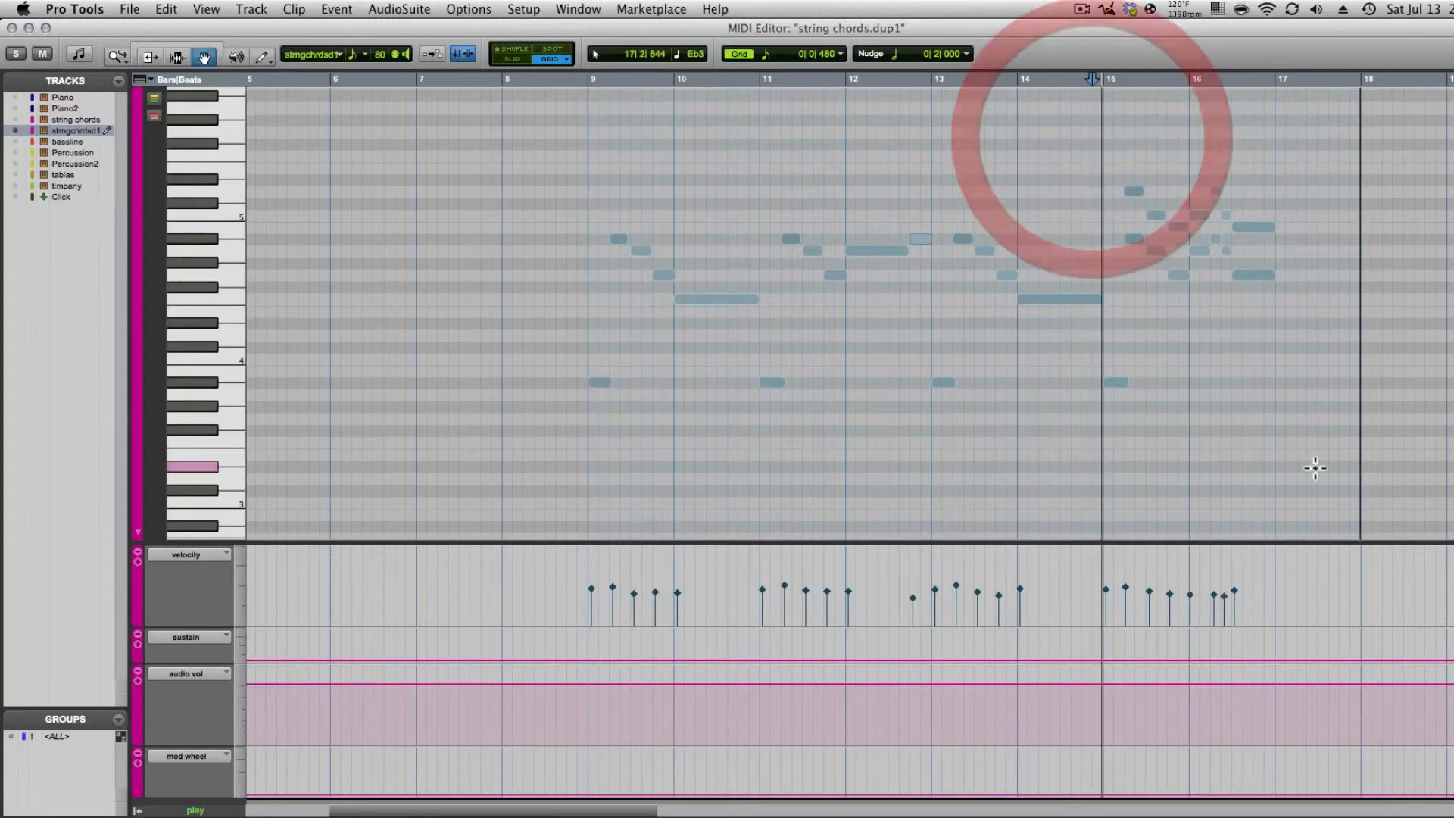
click(1253, 230)
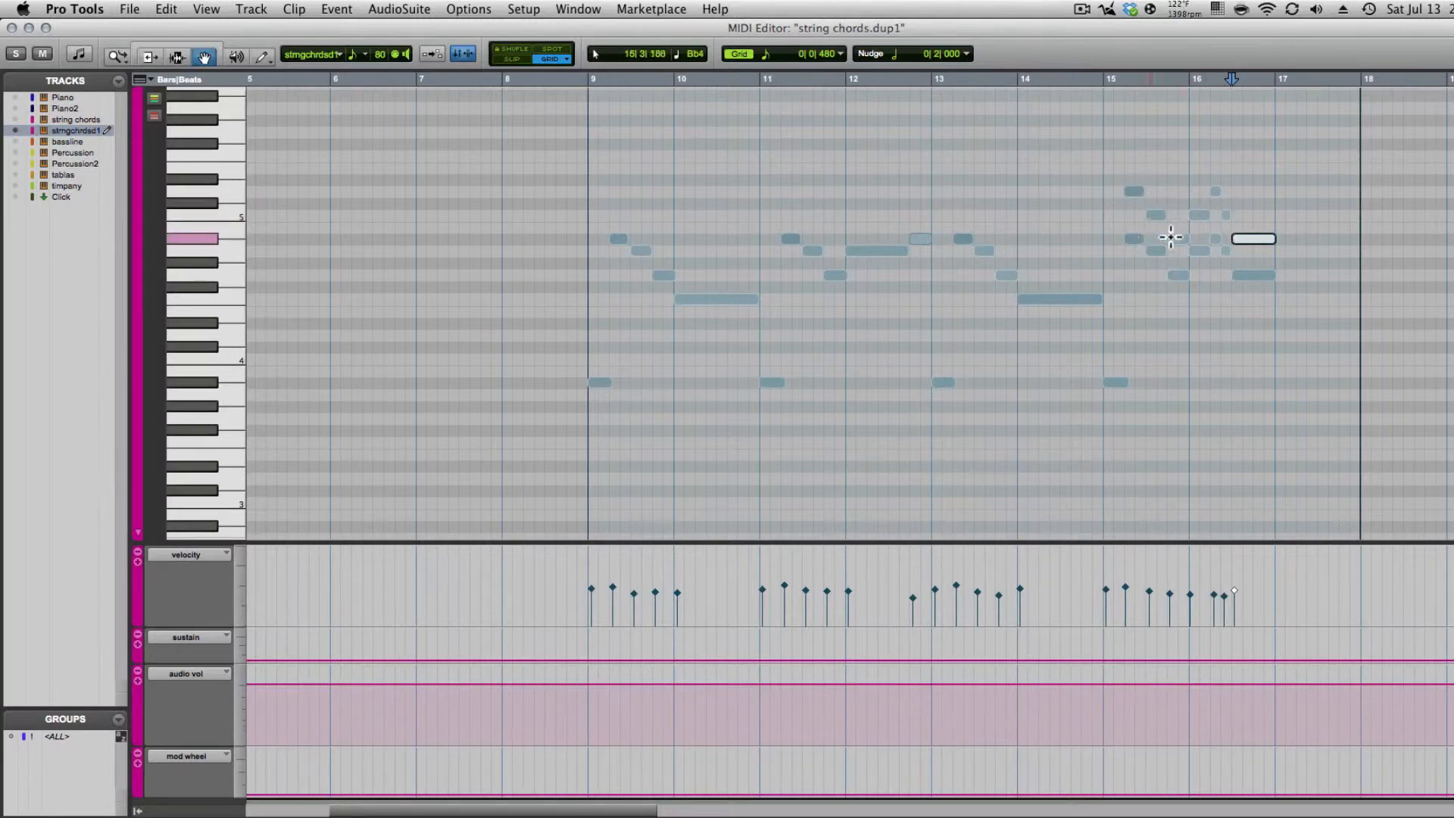
click(1120, 186)
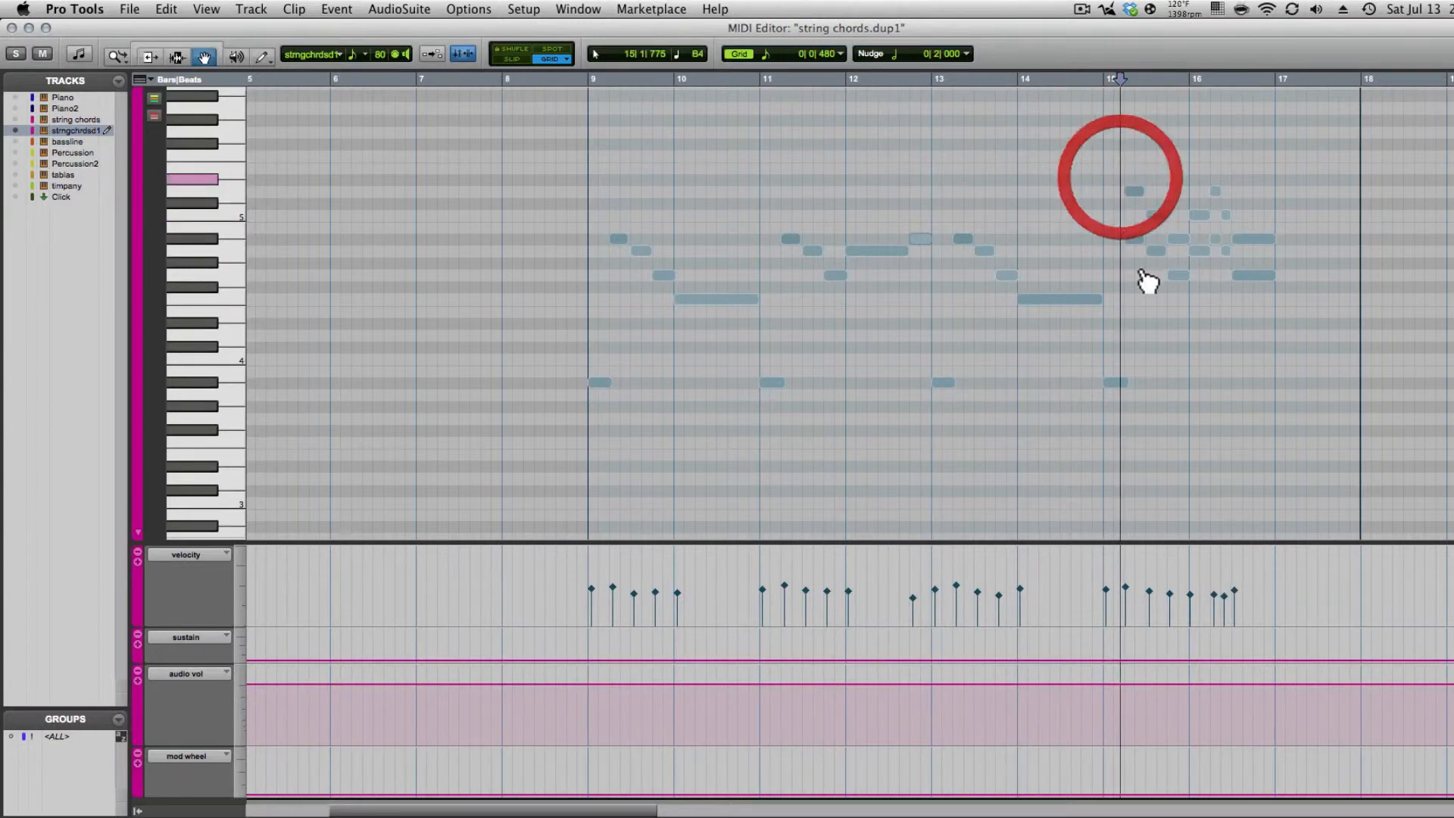
key(space)
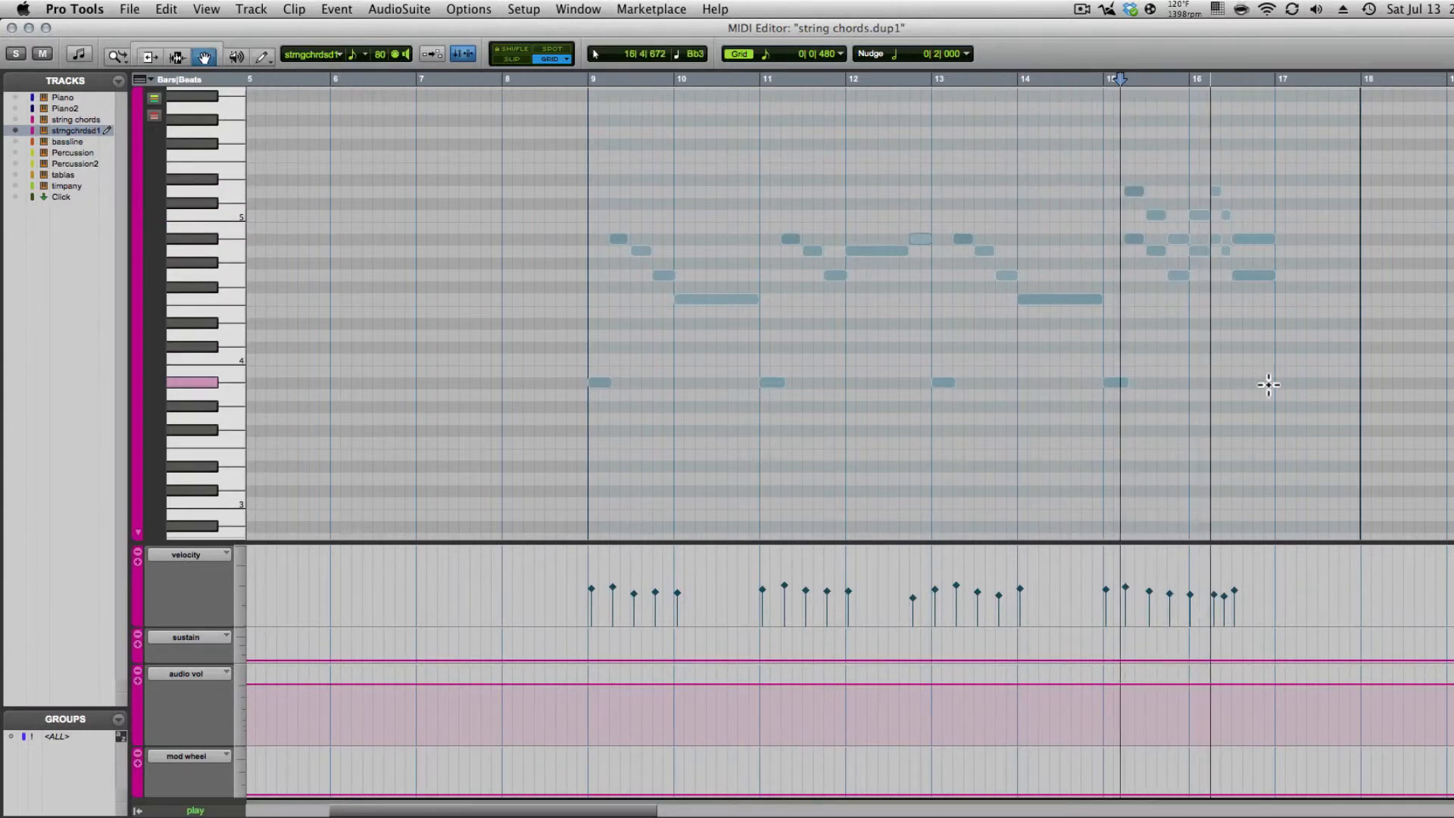
key(space)
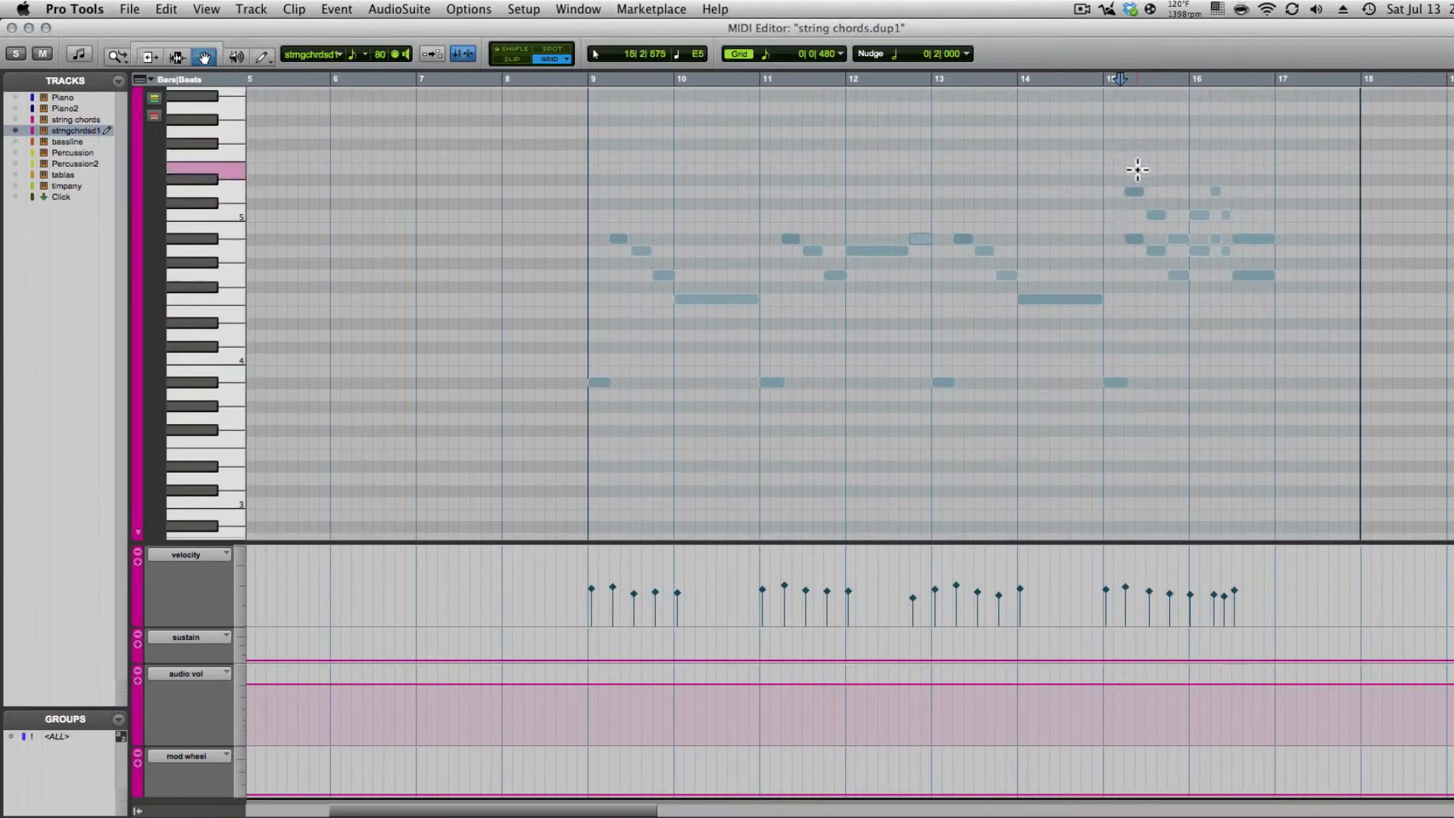
key(super+z)
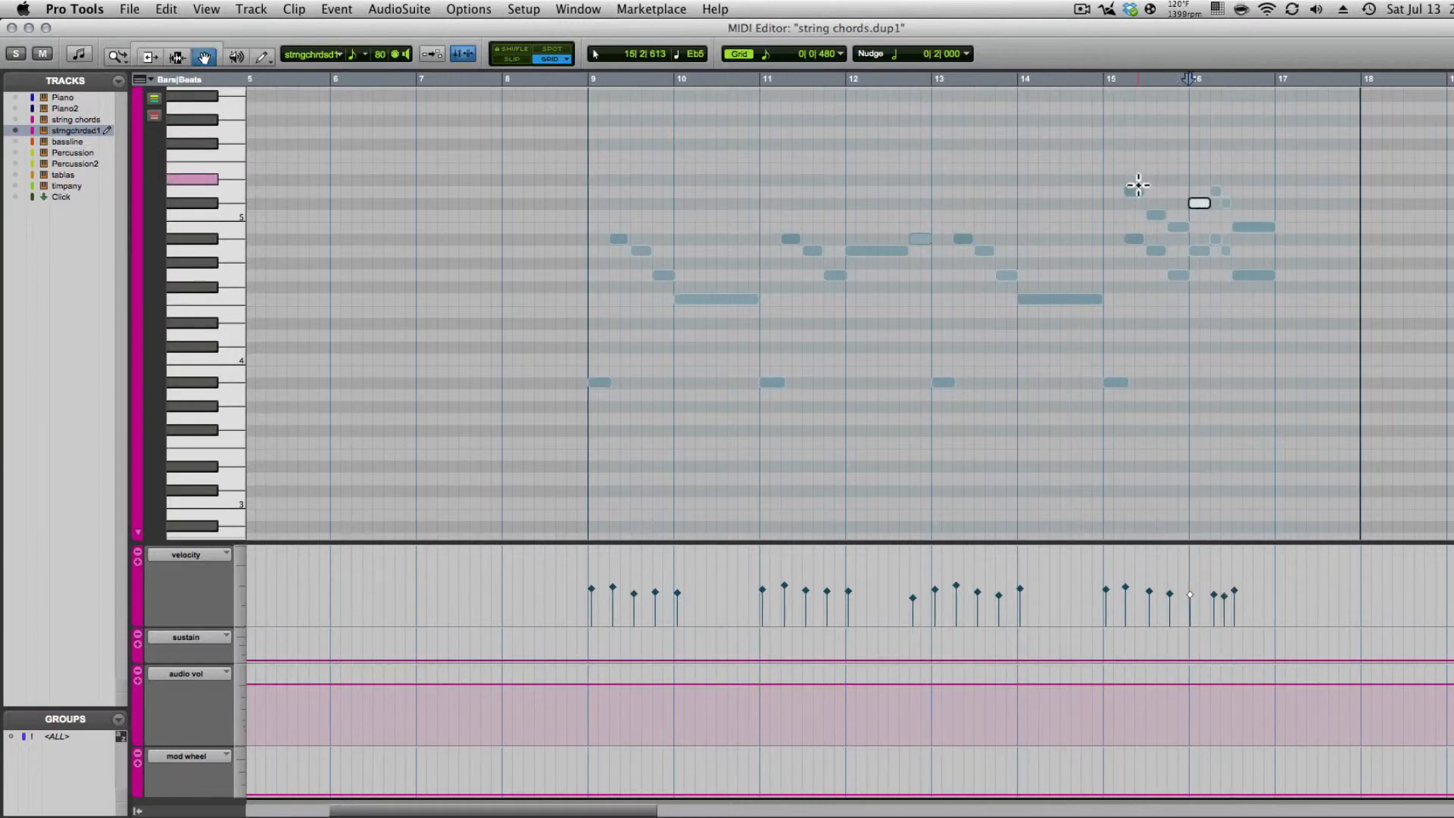
key(super+z)
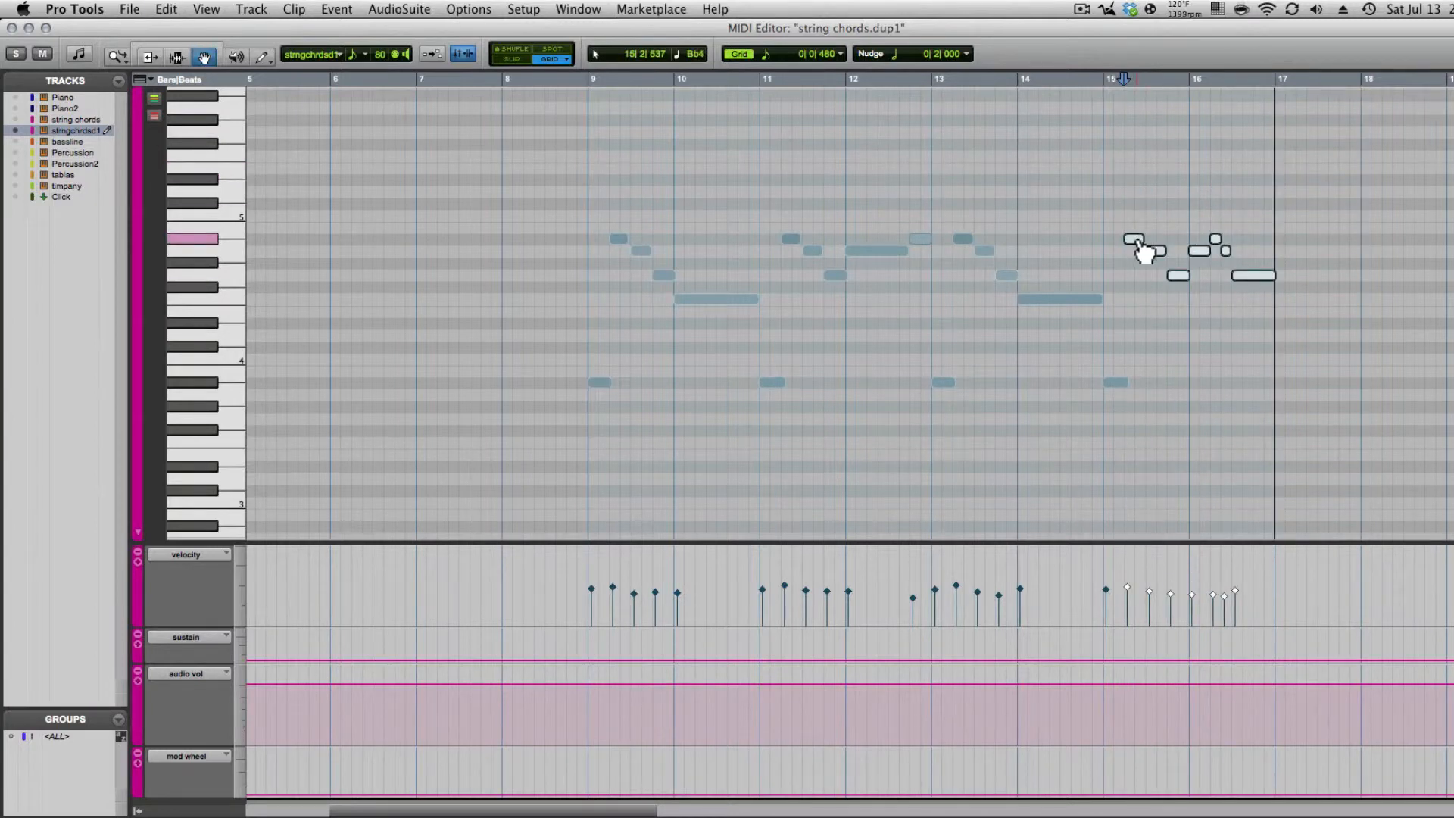
- Copy the selected notes of bars 15 and 16 down 8 semitones, lower the copied C#4 notes to C4 and B3 notes to Bb3, and play them
drag(1144, 261, 1144, 346)
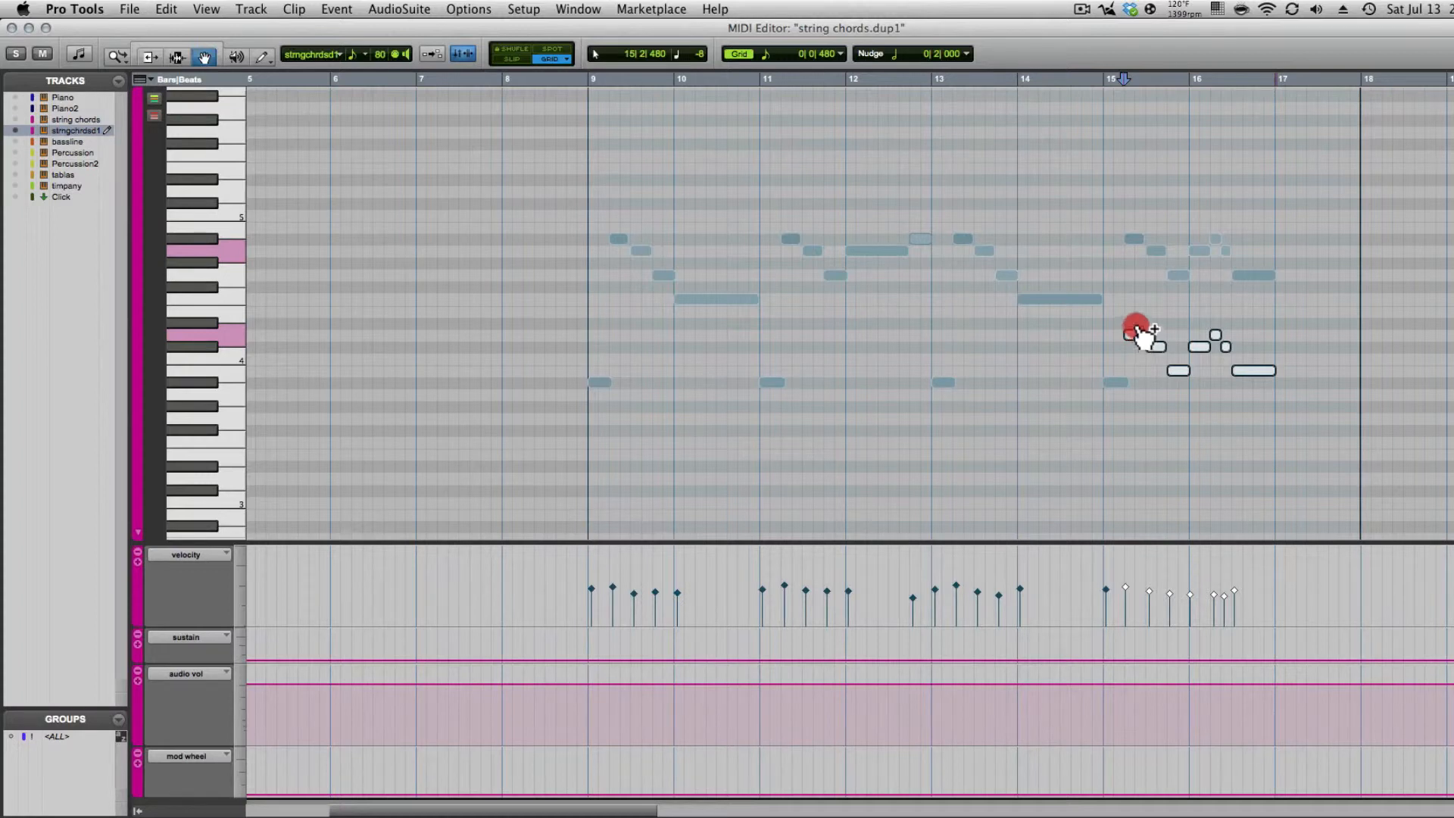
mouse_move(1136, 330)
mouse_down()
mouse_move(1137, 301)
mouse_move(1136, 336)
mouse_up()
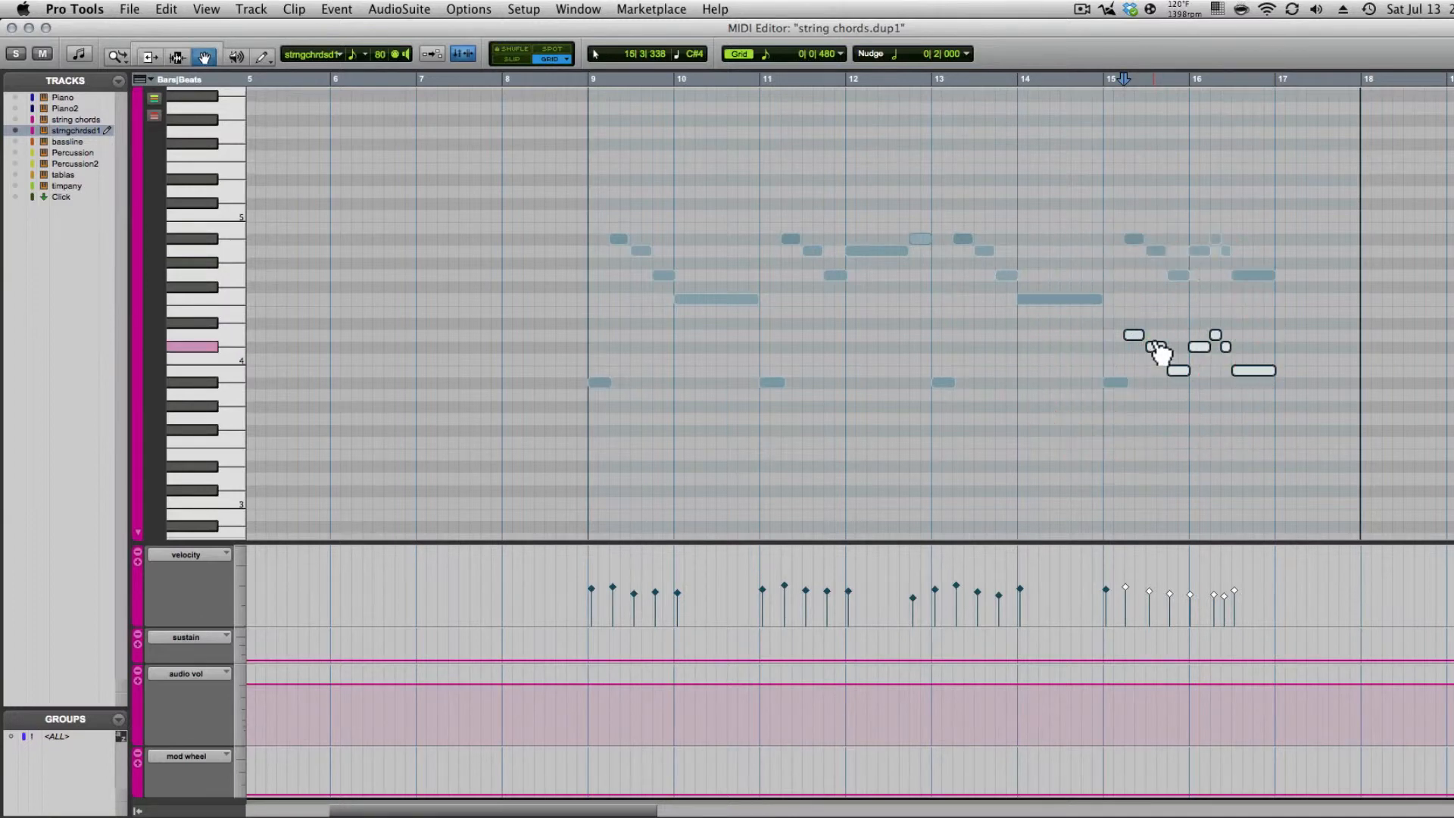
drag(1156, 347, 1226, 358)
click(1157, 348)
click(1101, 189)
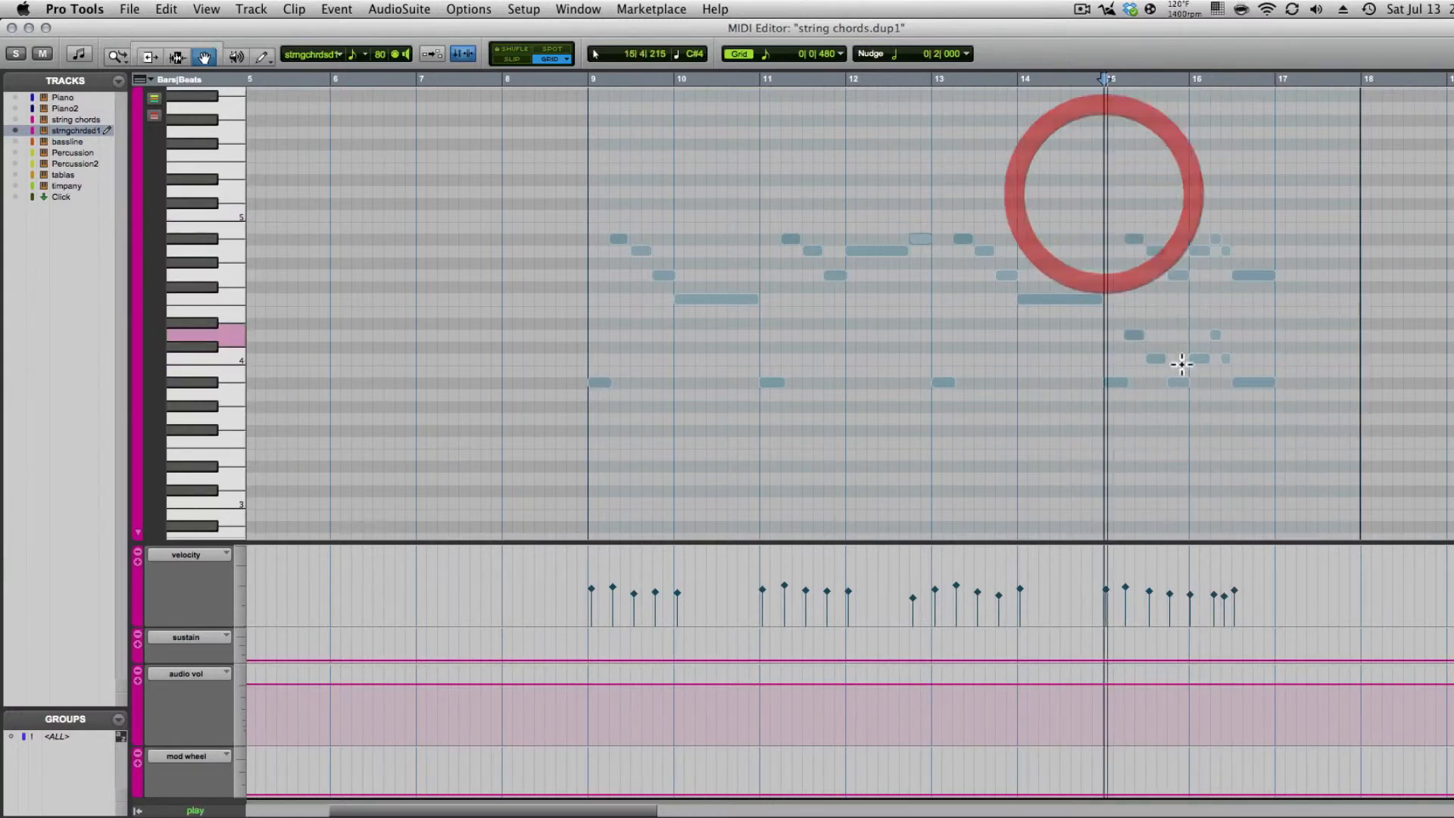
key(space)
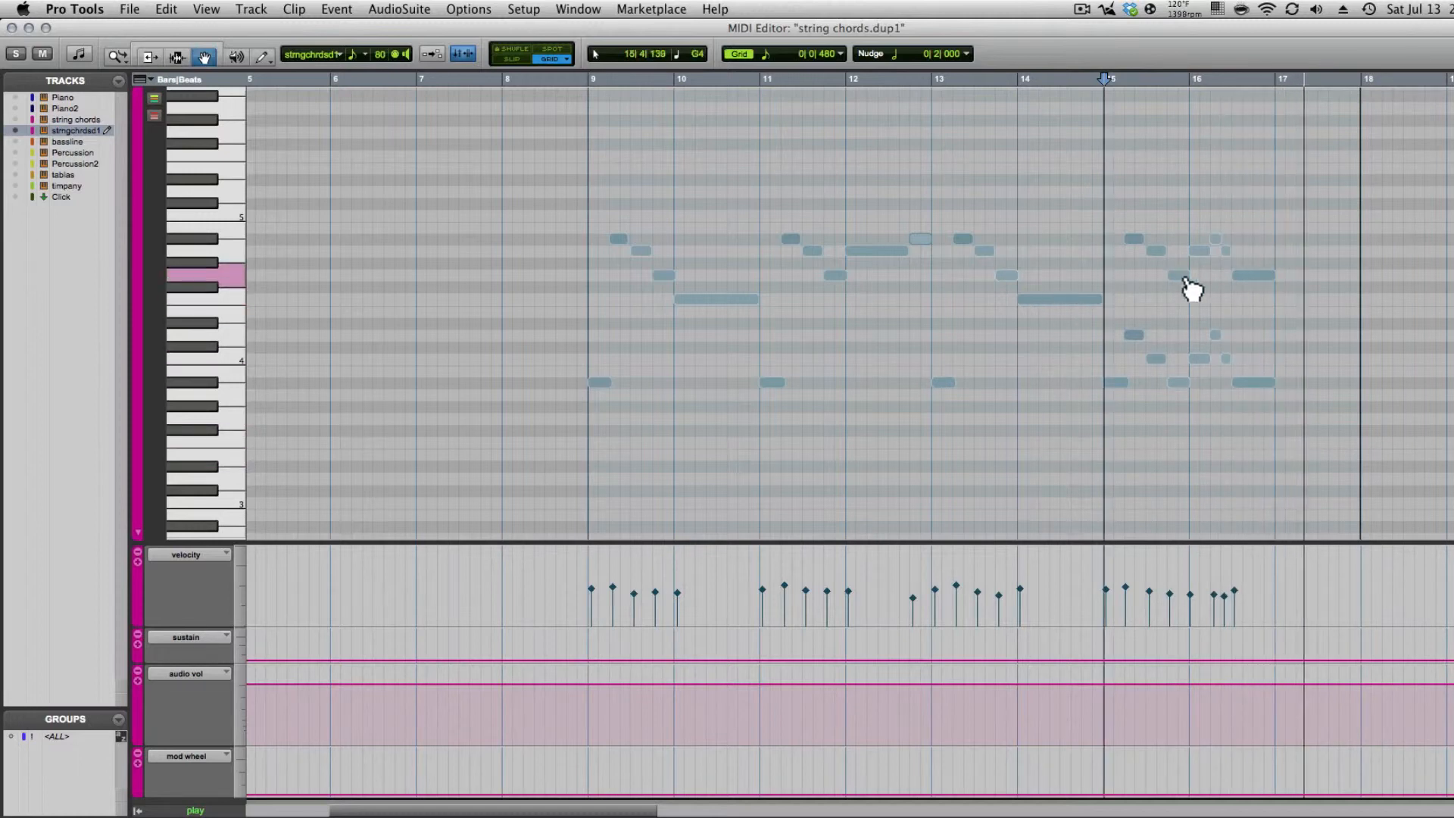
key(space)
- Lower the velocities of the copied low harmony notes in bars 15 and 16 by about 22 and play the result
click(1113, 382)
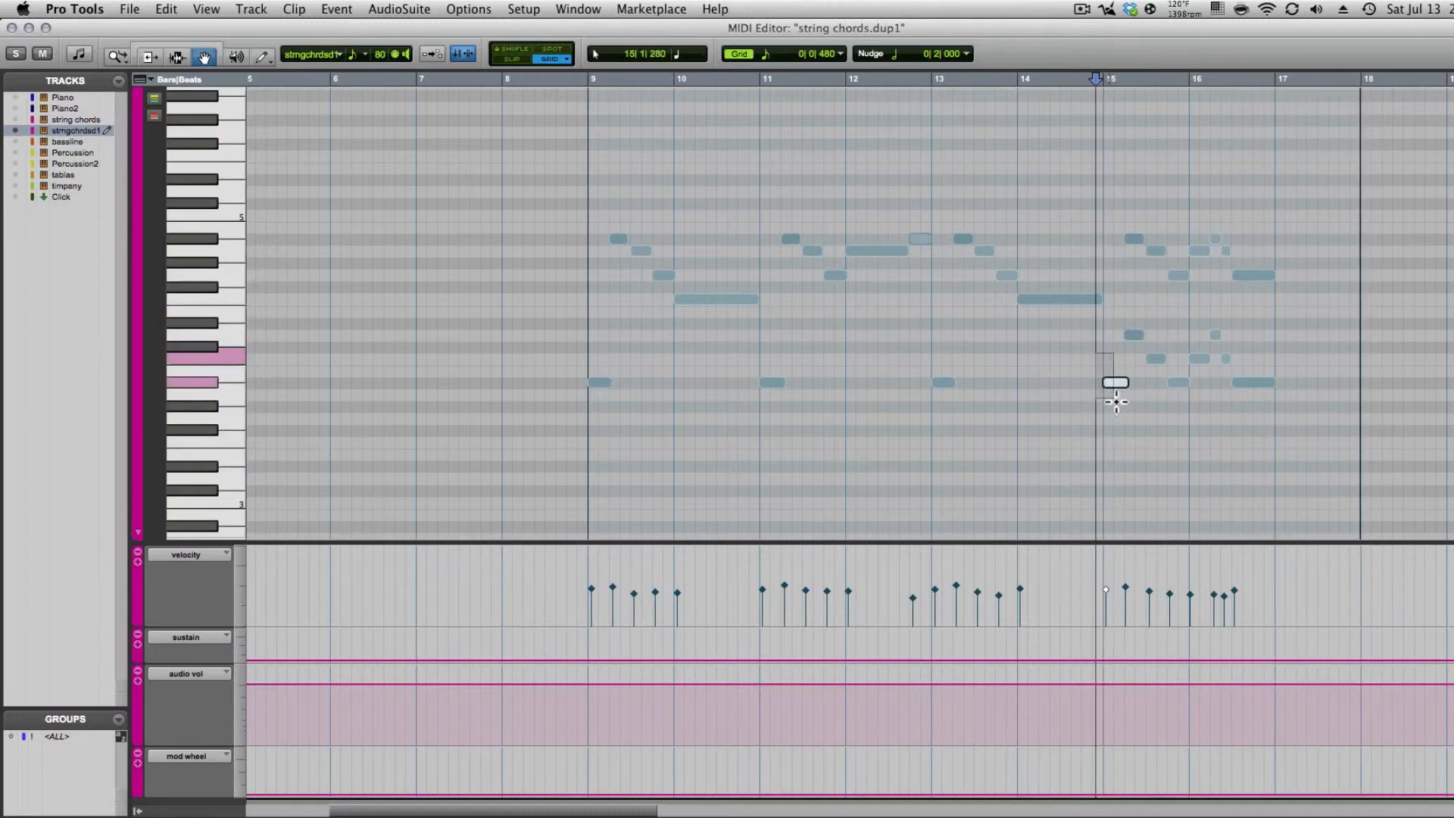
click(1091, 328)
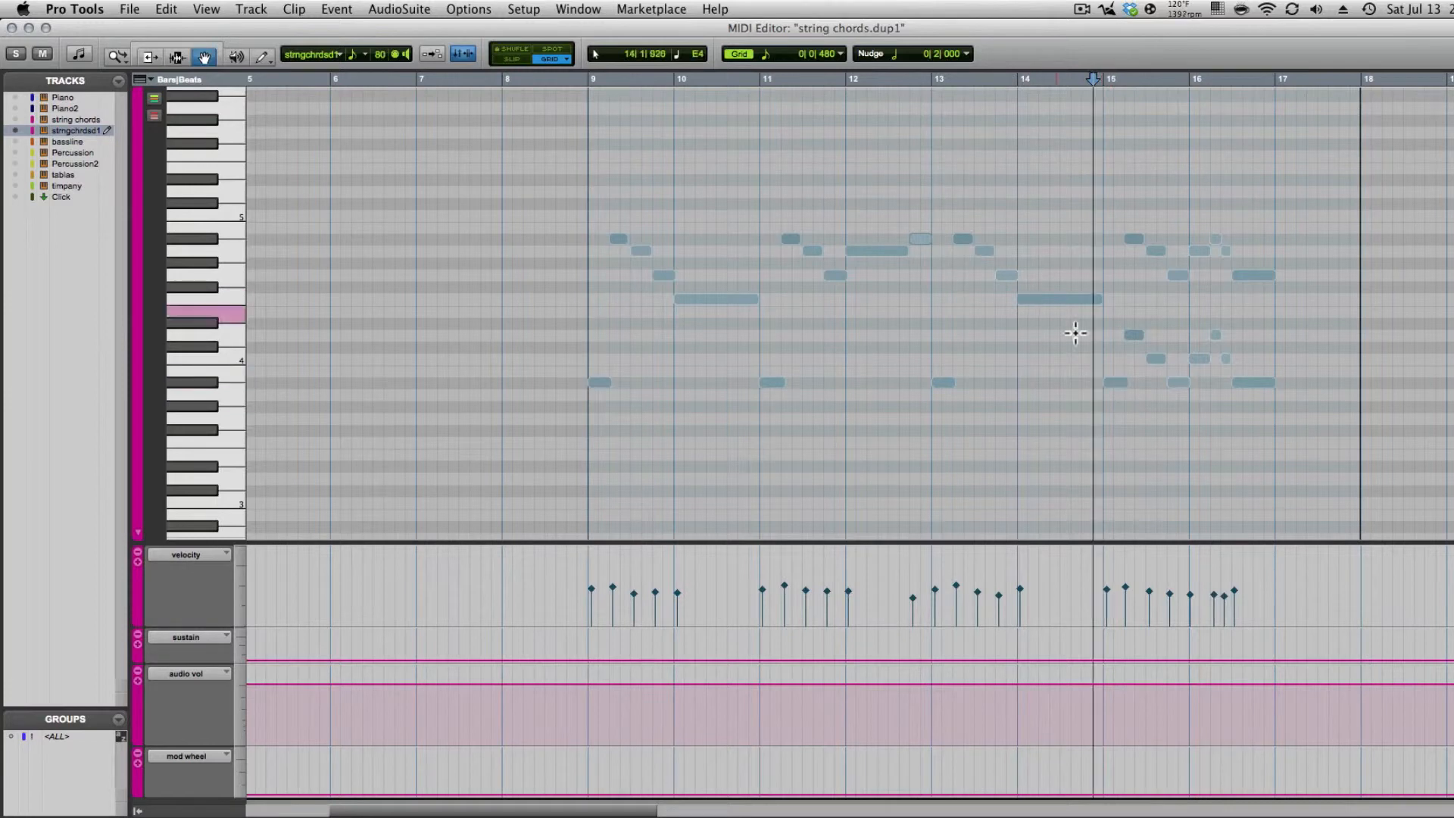
drag(1112, 316, 1266, 422)
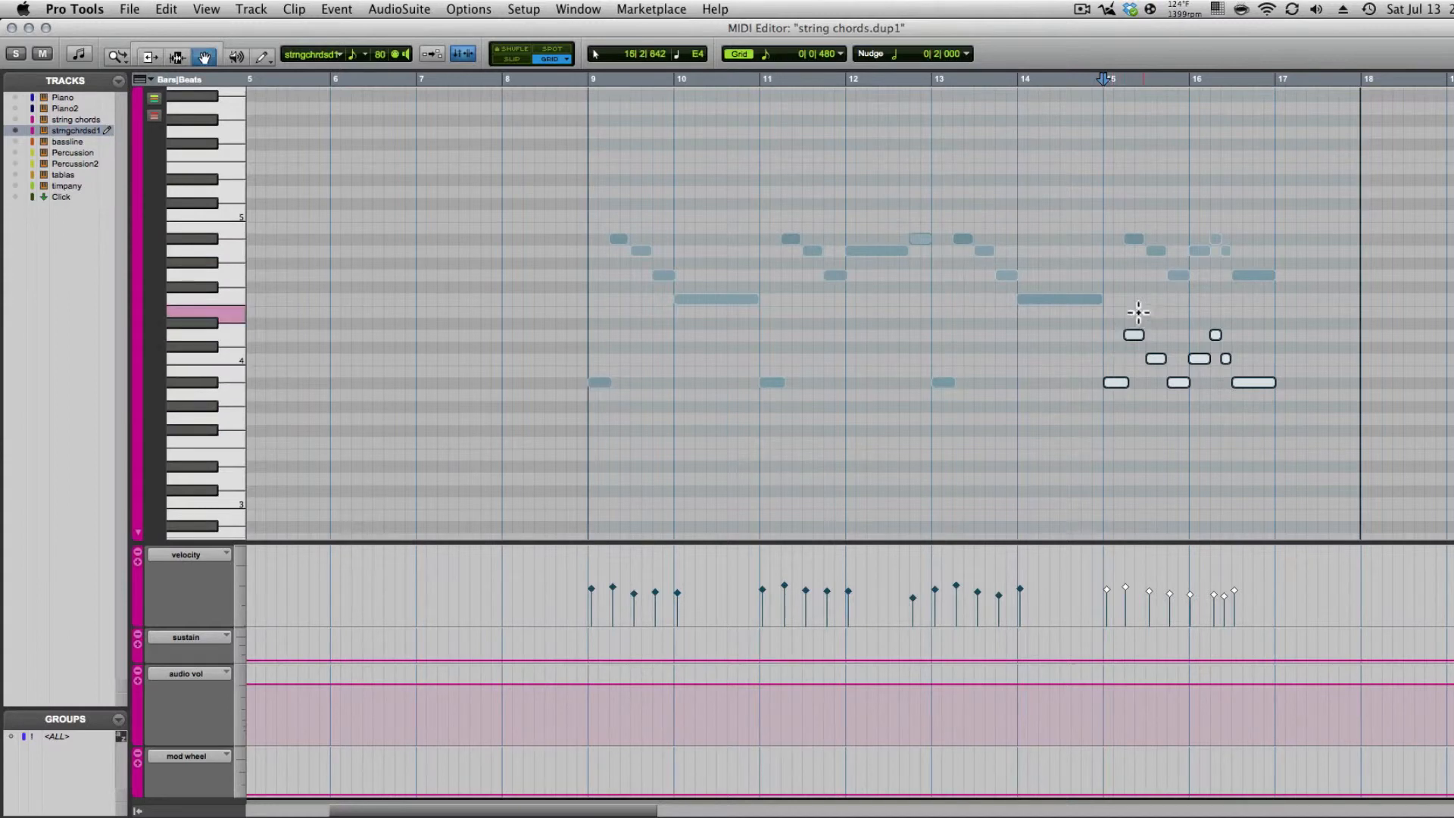
drag(1129, 307, 1259, 410)
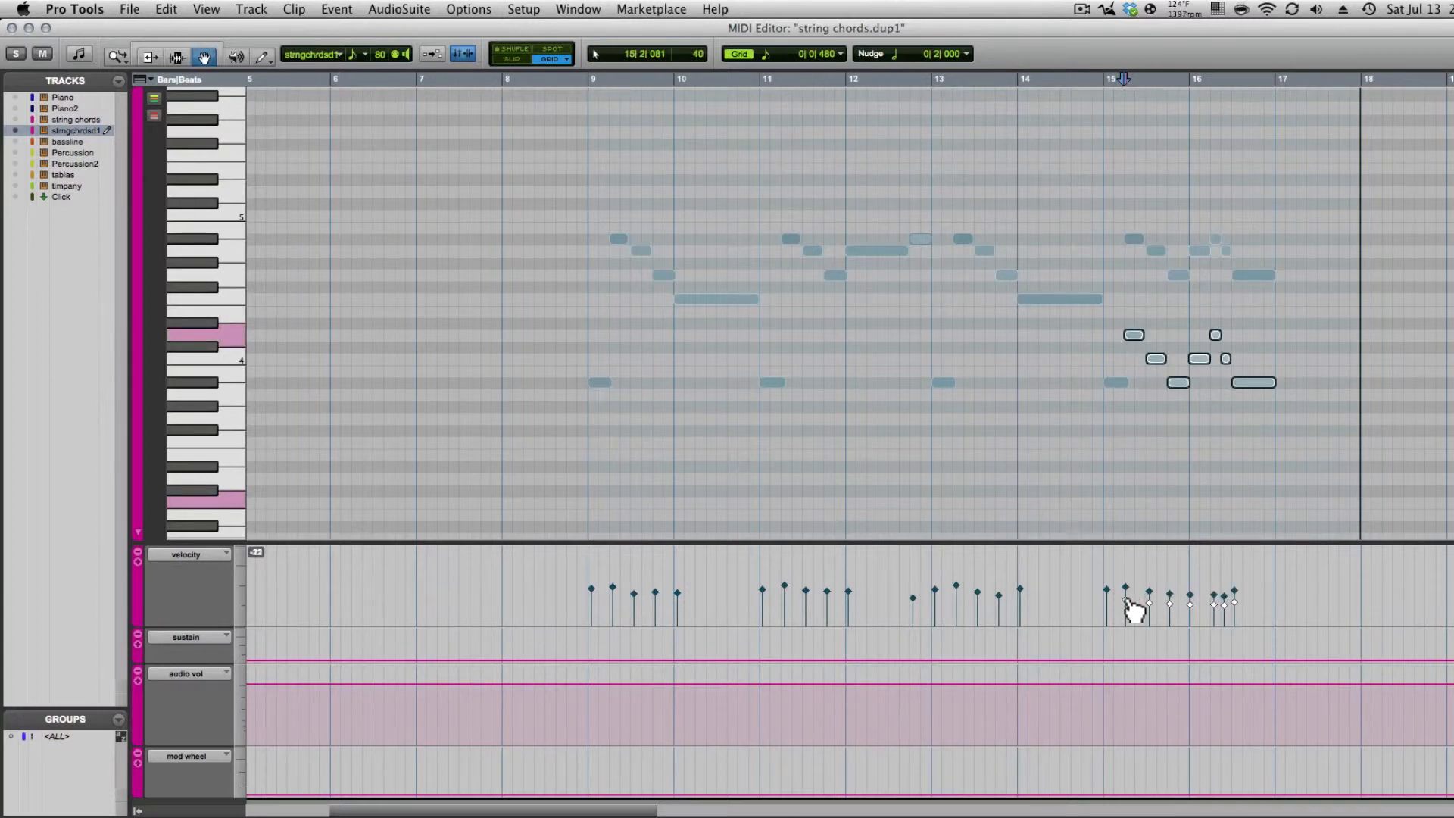
click(1083, 175)
key(space)
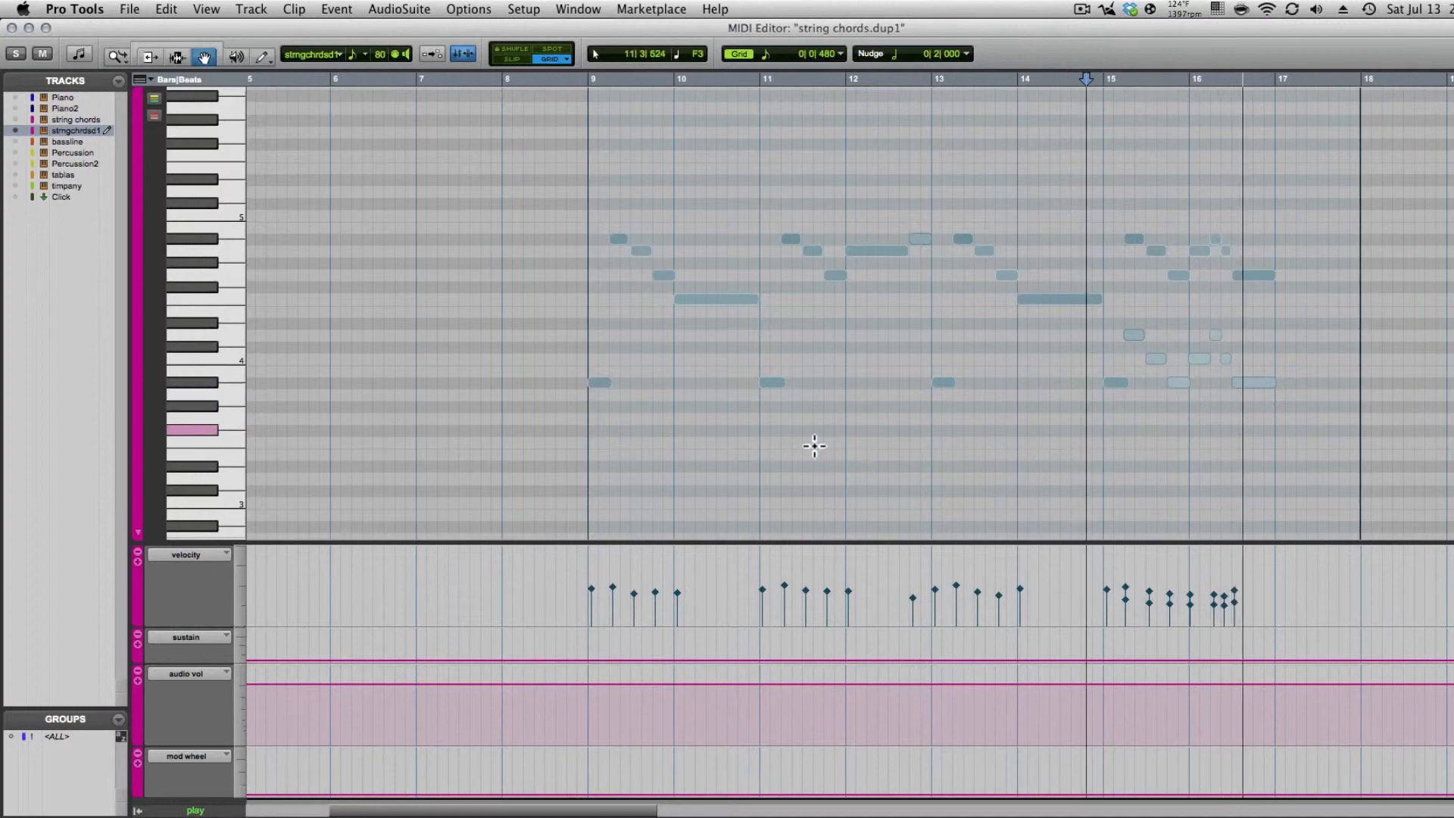
- Close the MIDI Editor and rename the string chords.dup1 track as "string high solo"
click(11, 27)
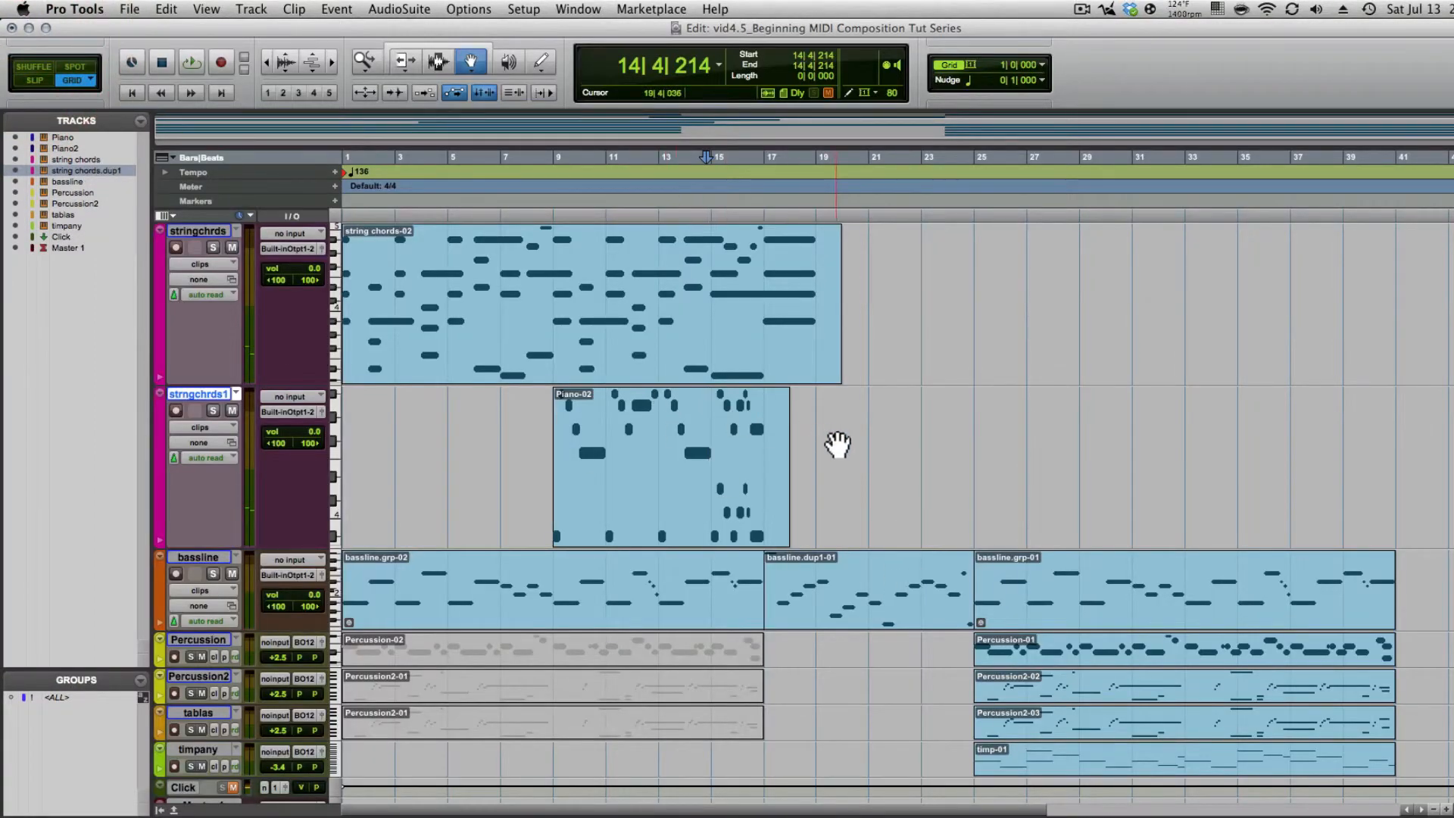
scroll(807, 475, up, 4)
scroll(860, 477, down, 2)
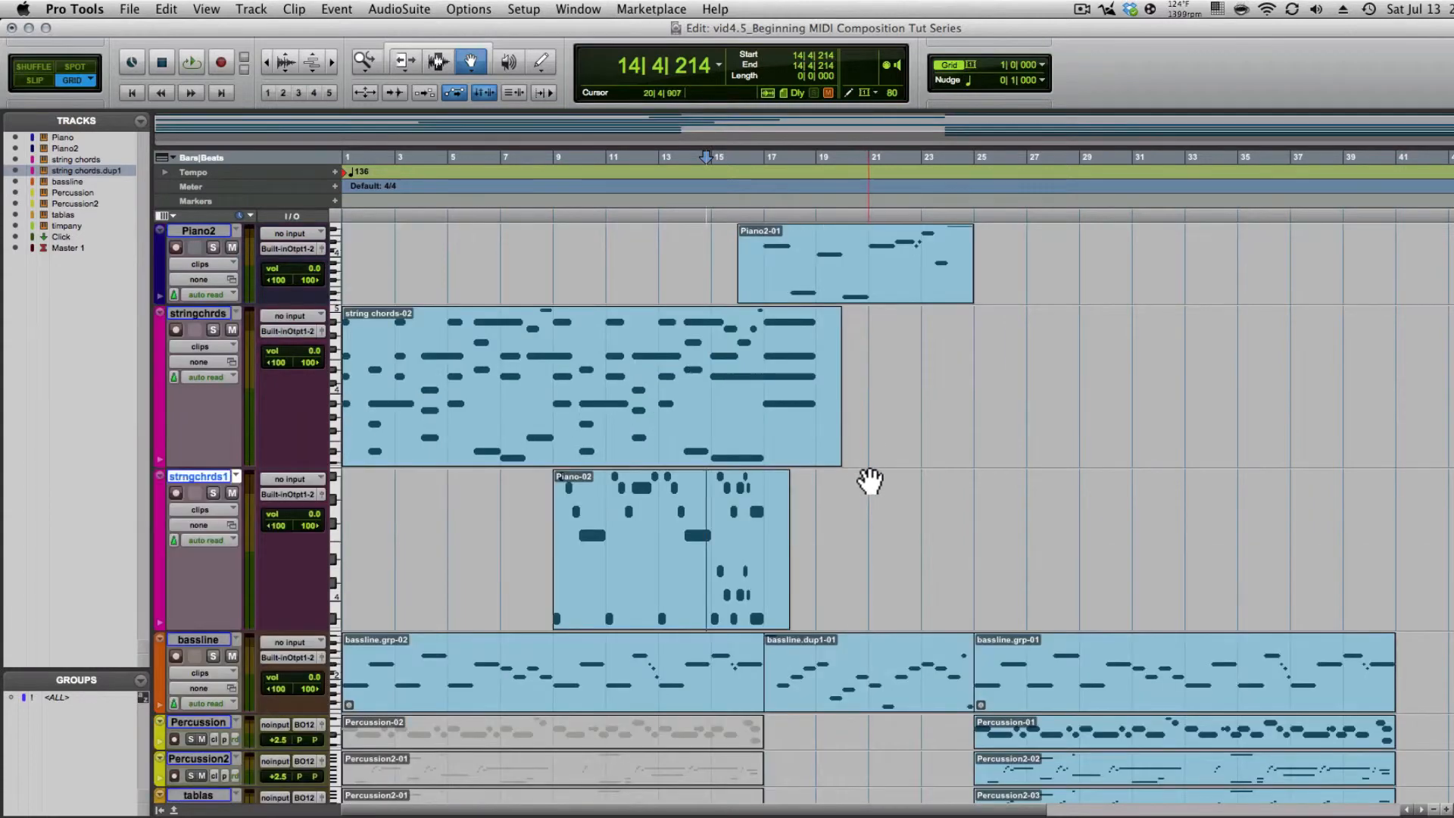
double_click(212, 478)
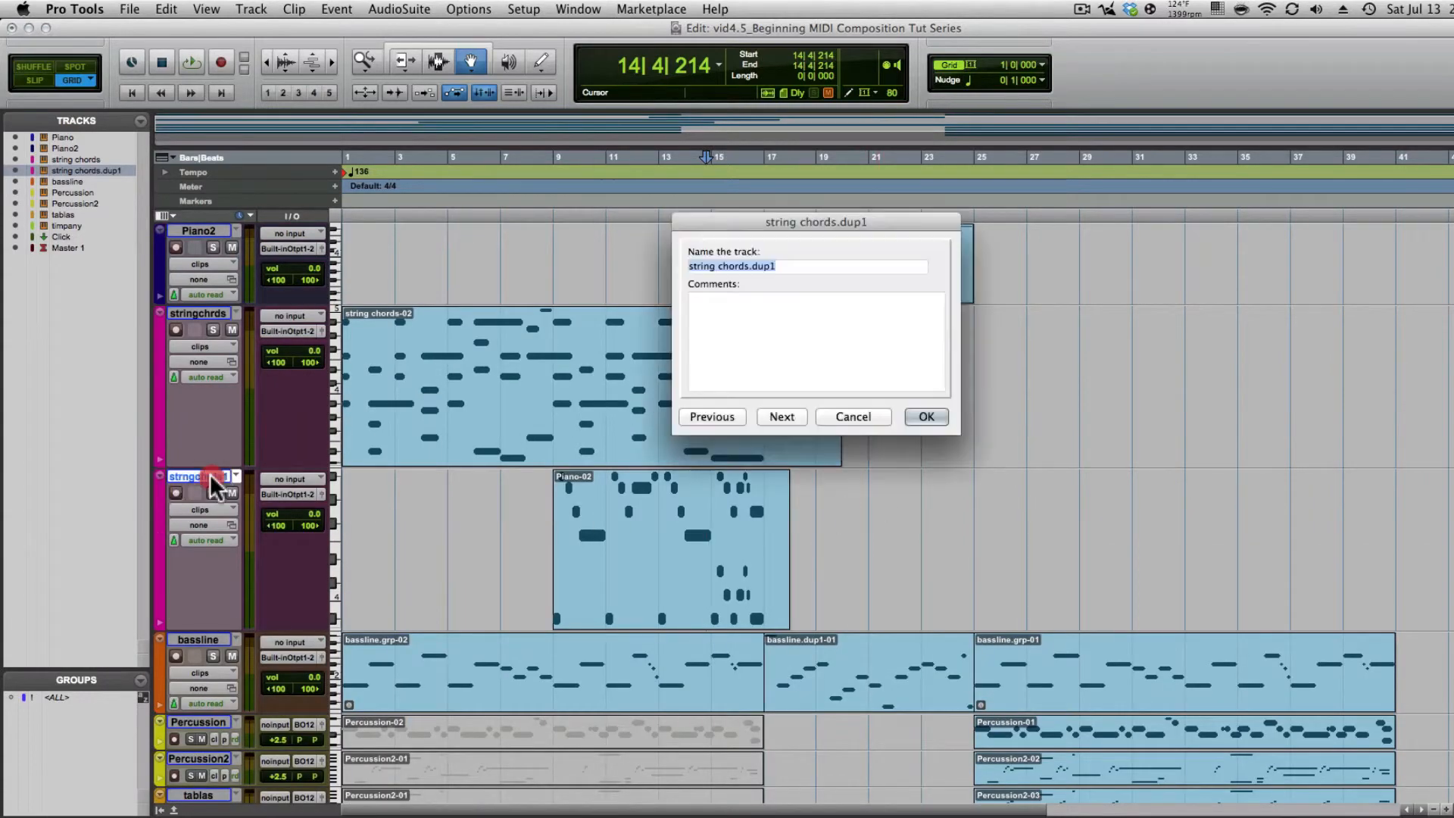
click(772, 267)
key(BackSpace)
key(BackSpace)
key(BackSpace)
key(BackSpace)
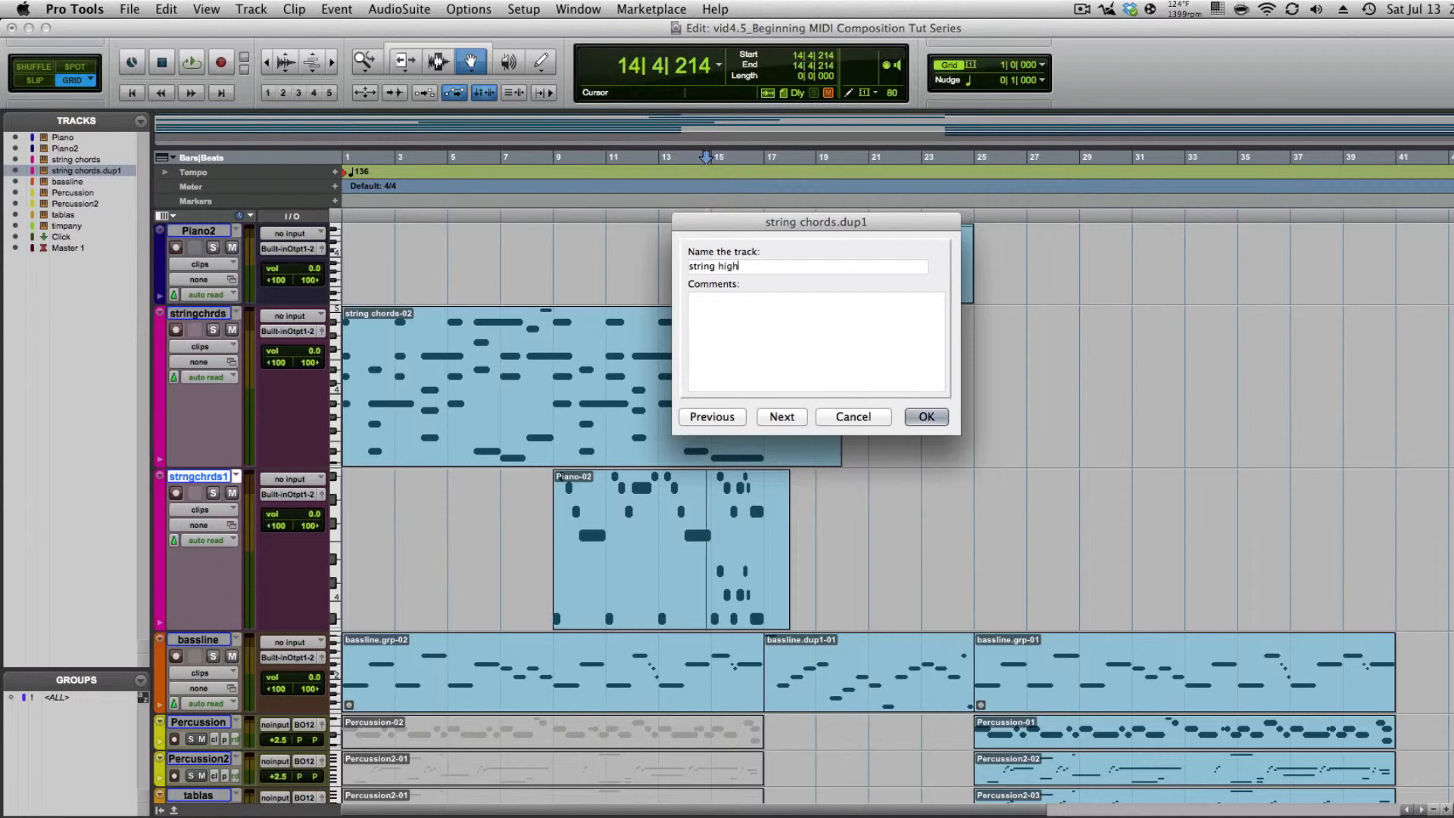
key(Return)
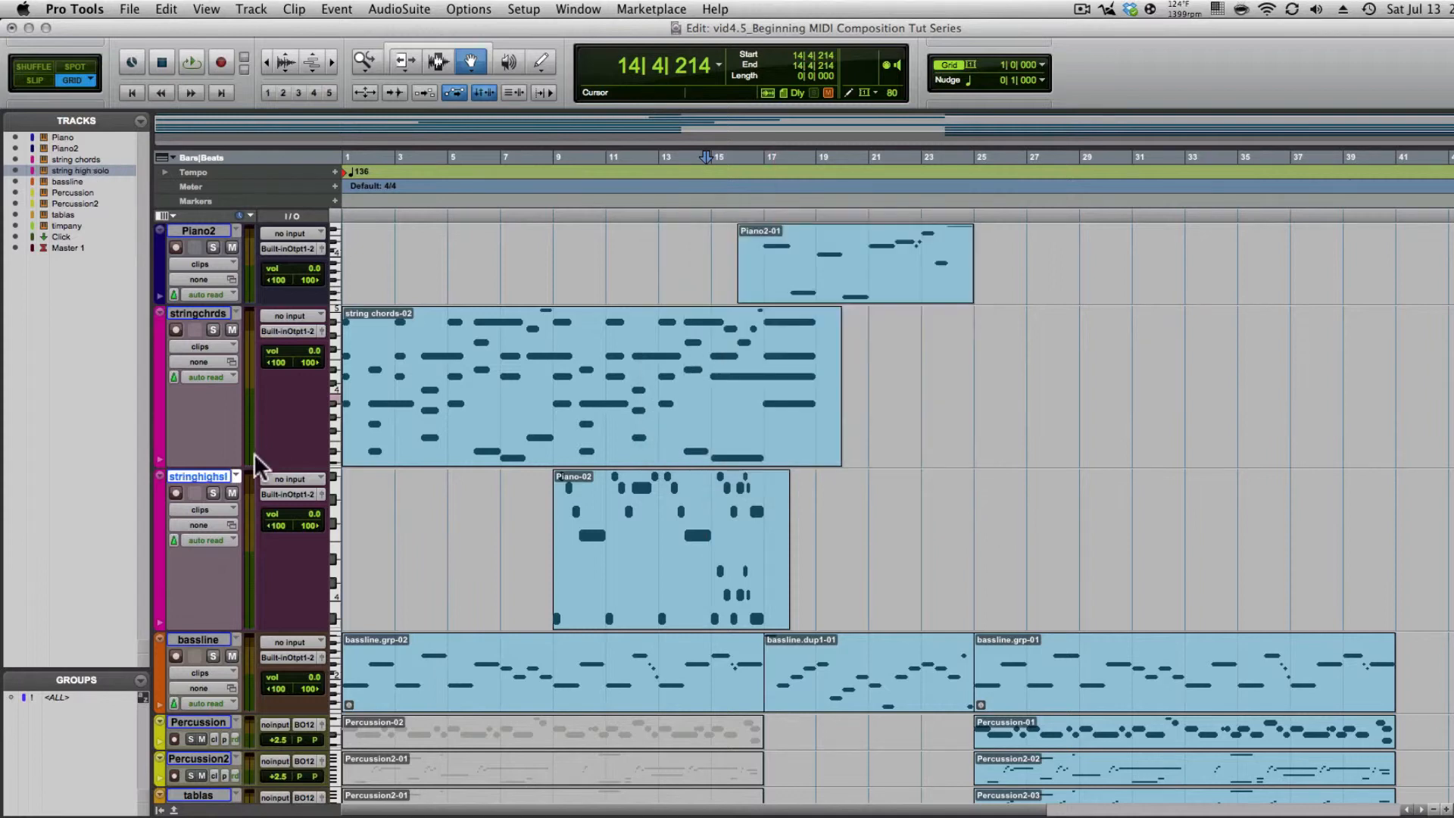
- Move the string high solo track above string chords and duplicate the string chords track
drag(227, 481, 189, 328)
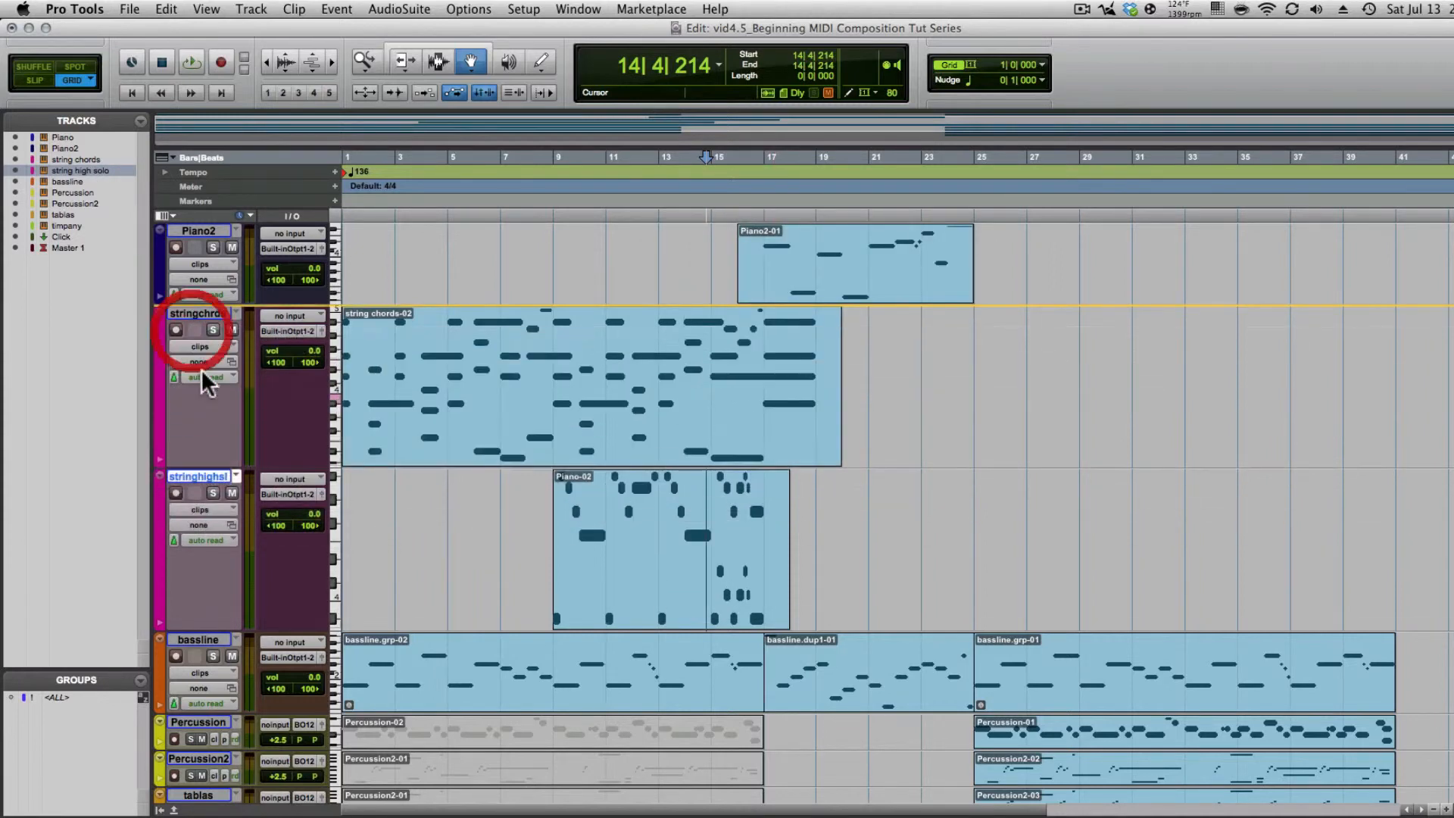
right_click(193, 480)
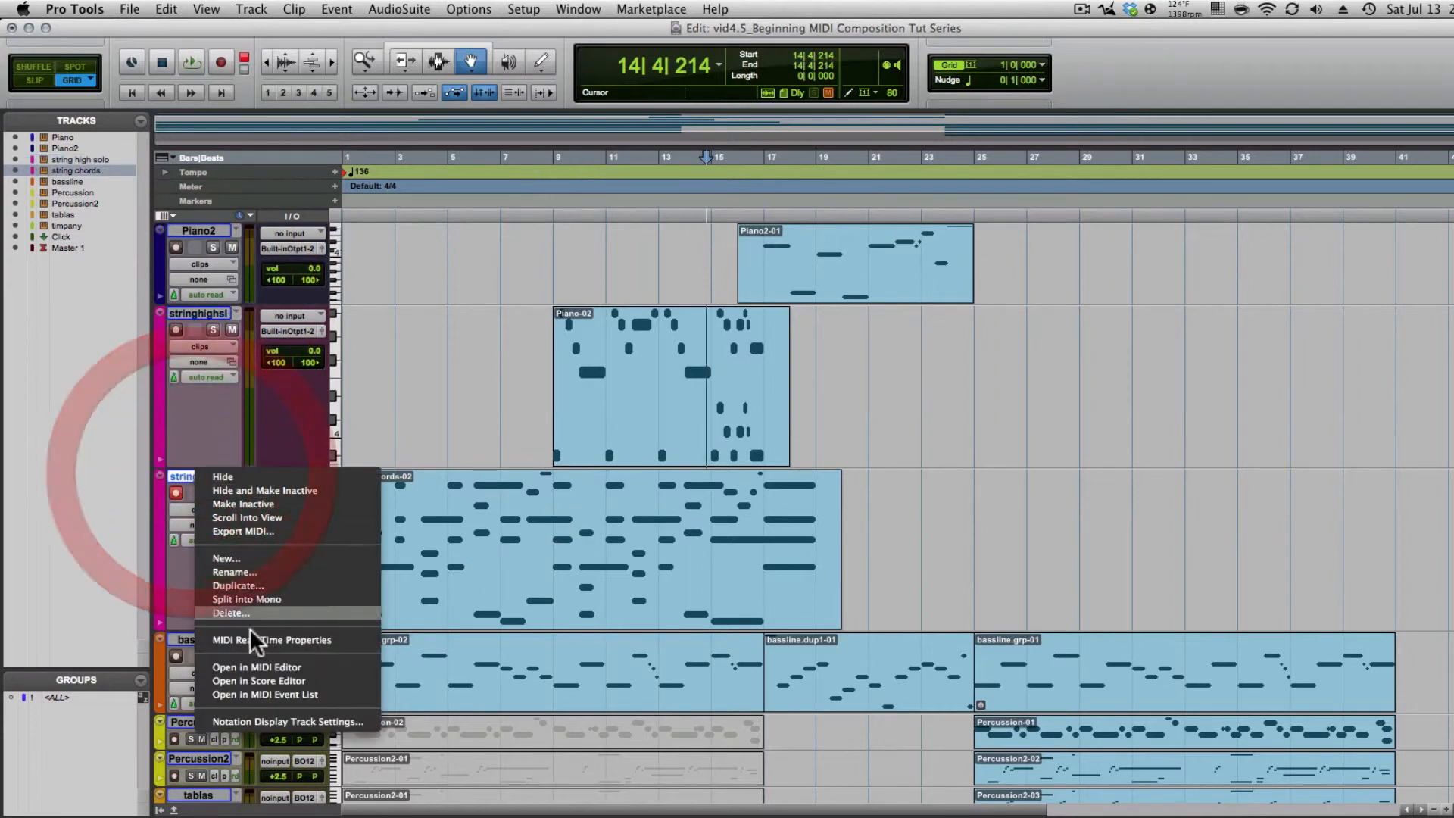
click(249, 588)
click(892, 457)
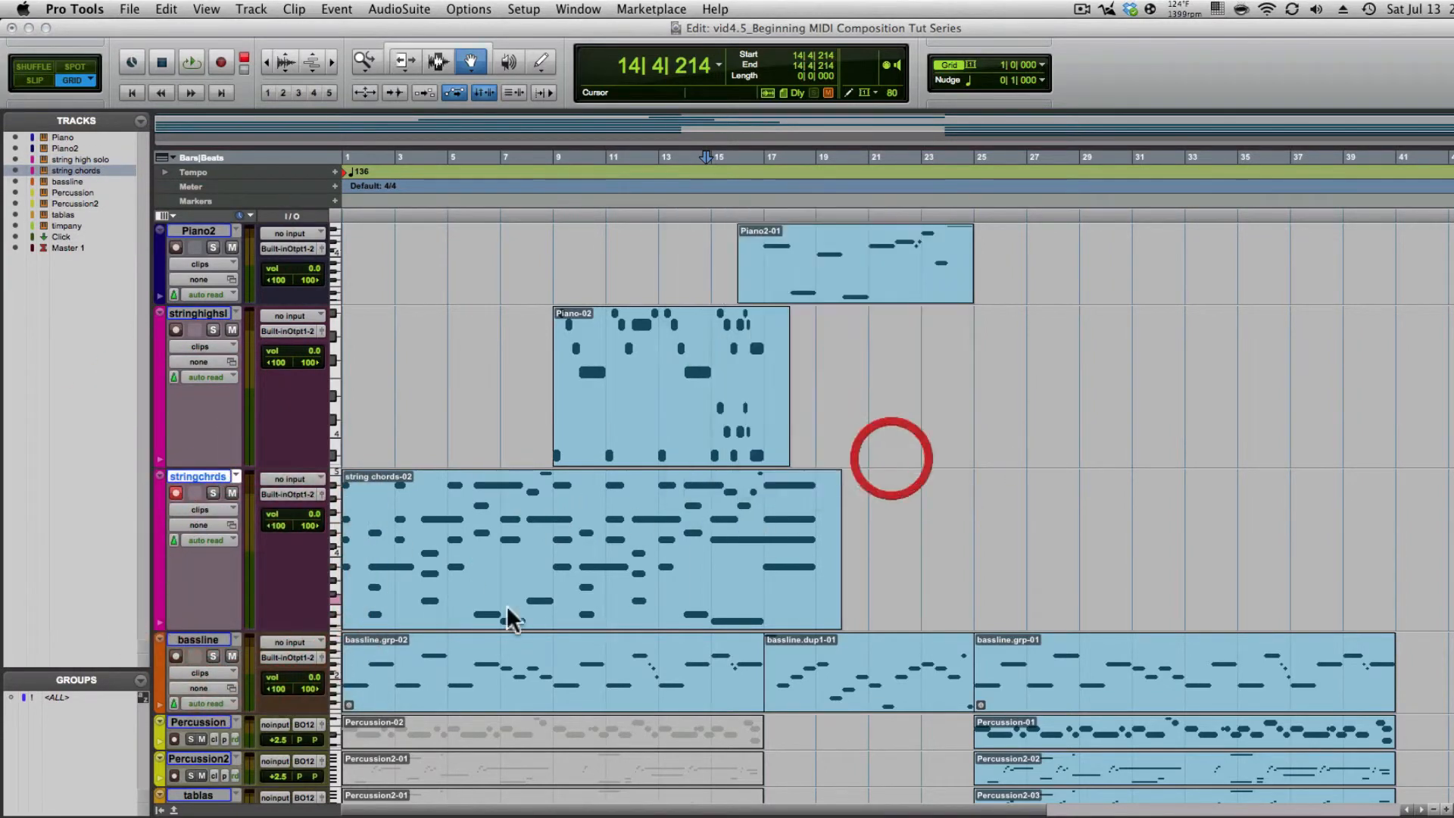
scroll(213, 384, down, 3)
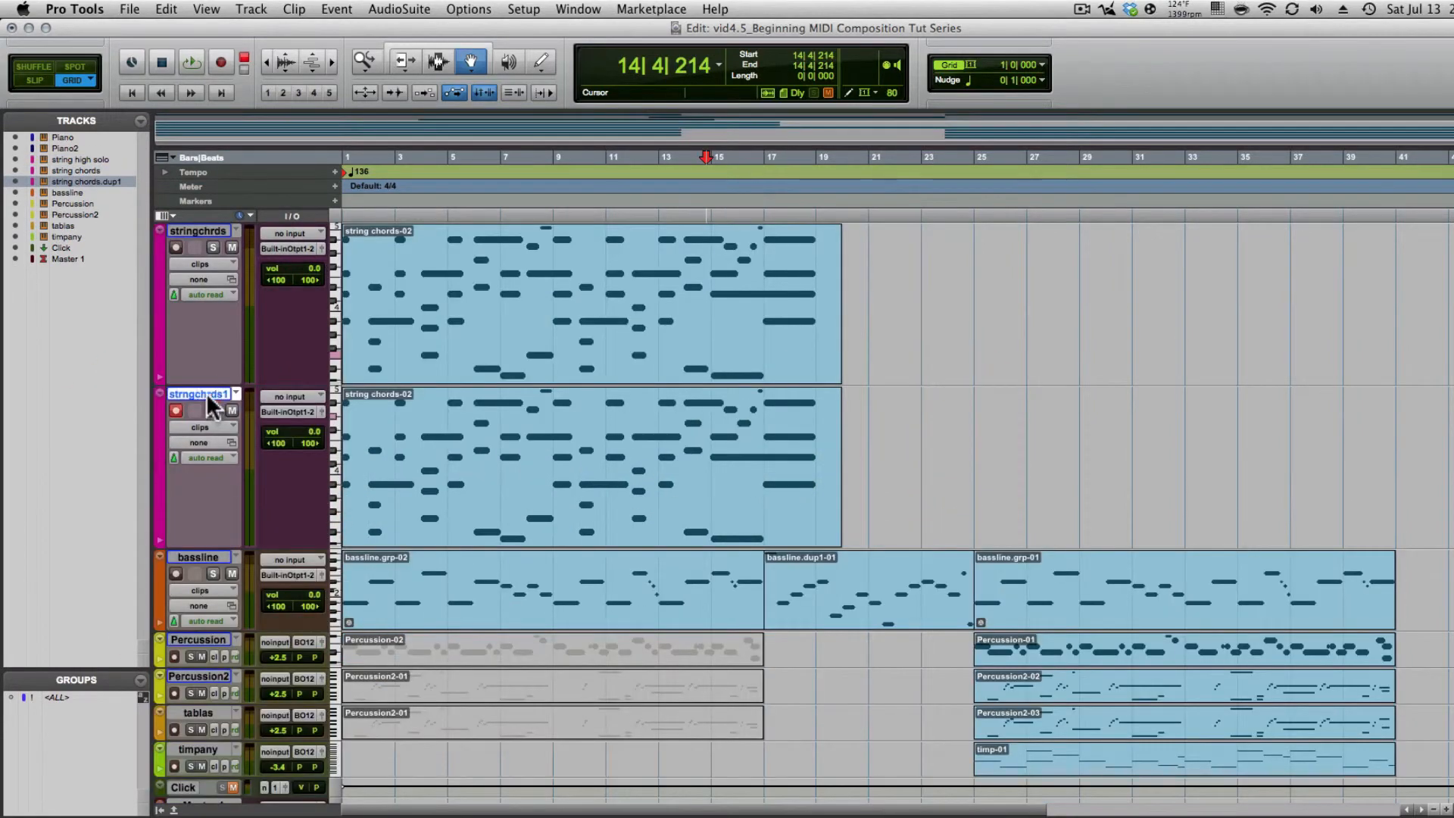
- Rename the duplicated string chords track as "string bass"
double_click(206, 392)
text(string bass)
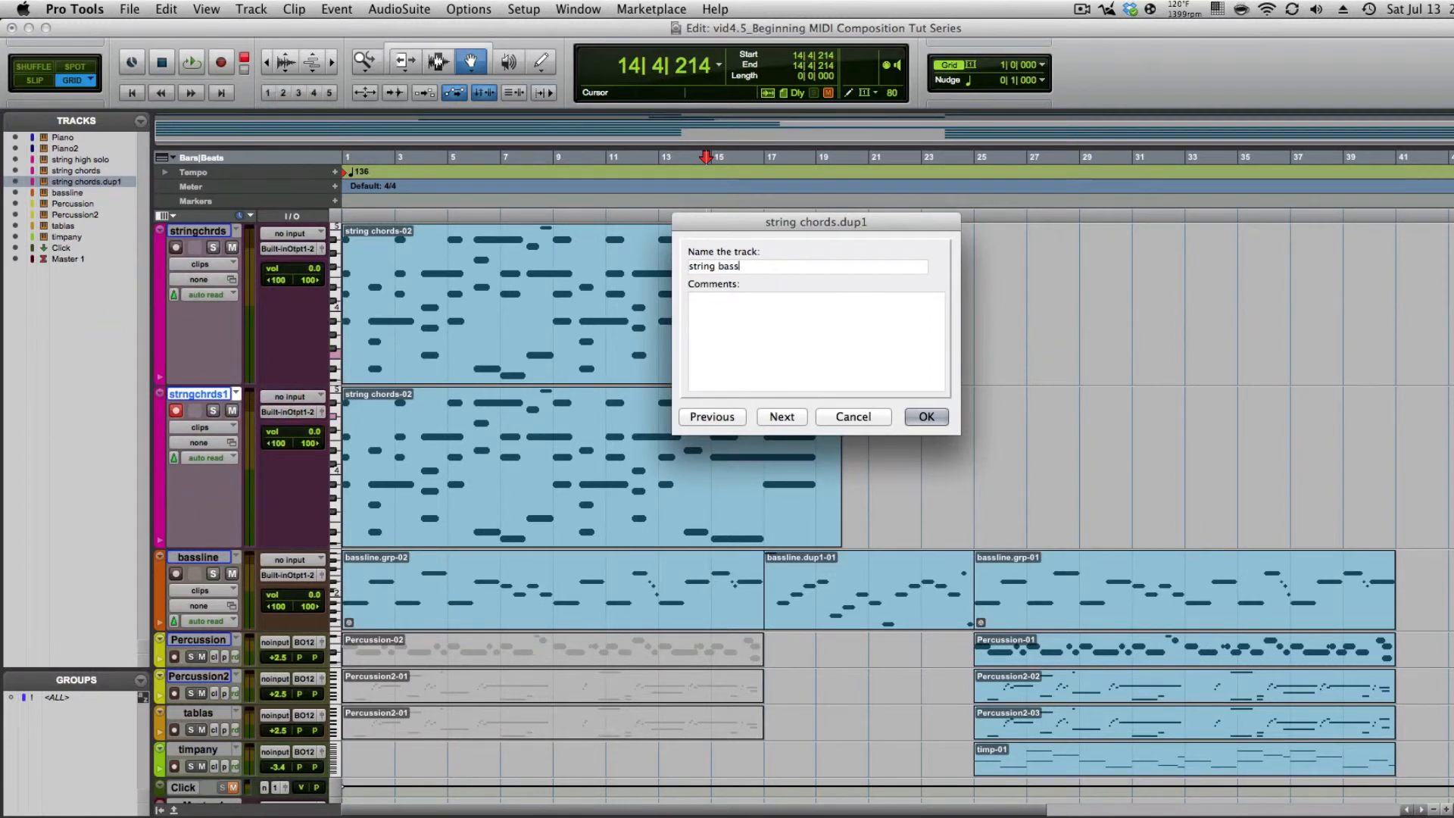
key(Return)
- Transpose the string bass clip through its MIDI Real-Time Properties and write the transposition to the clip
right_click(439, 437)
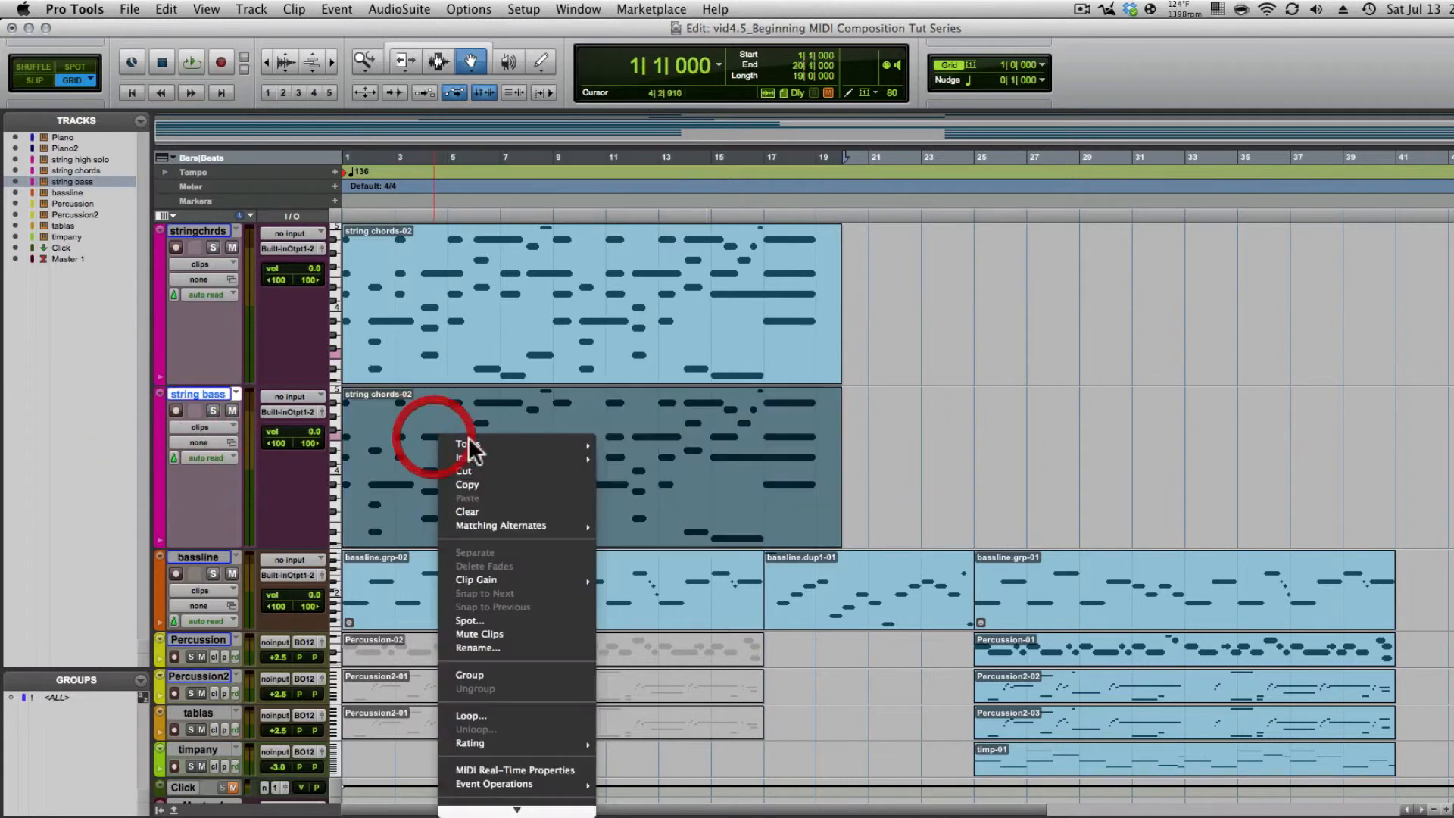
click(517, 768)
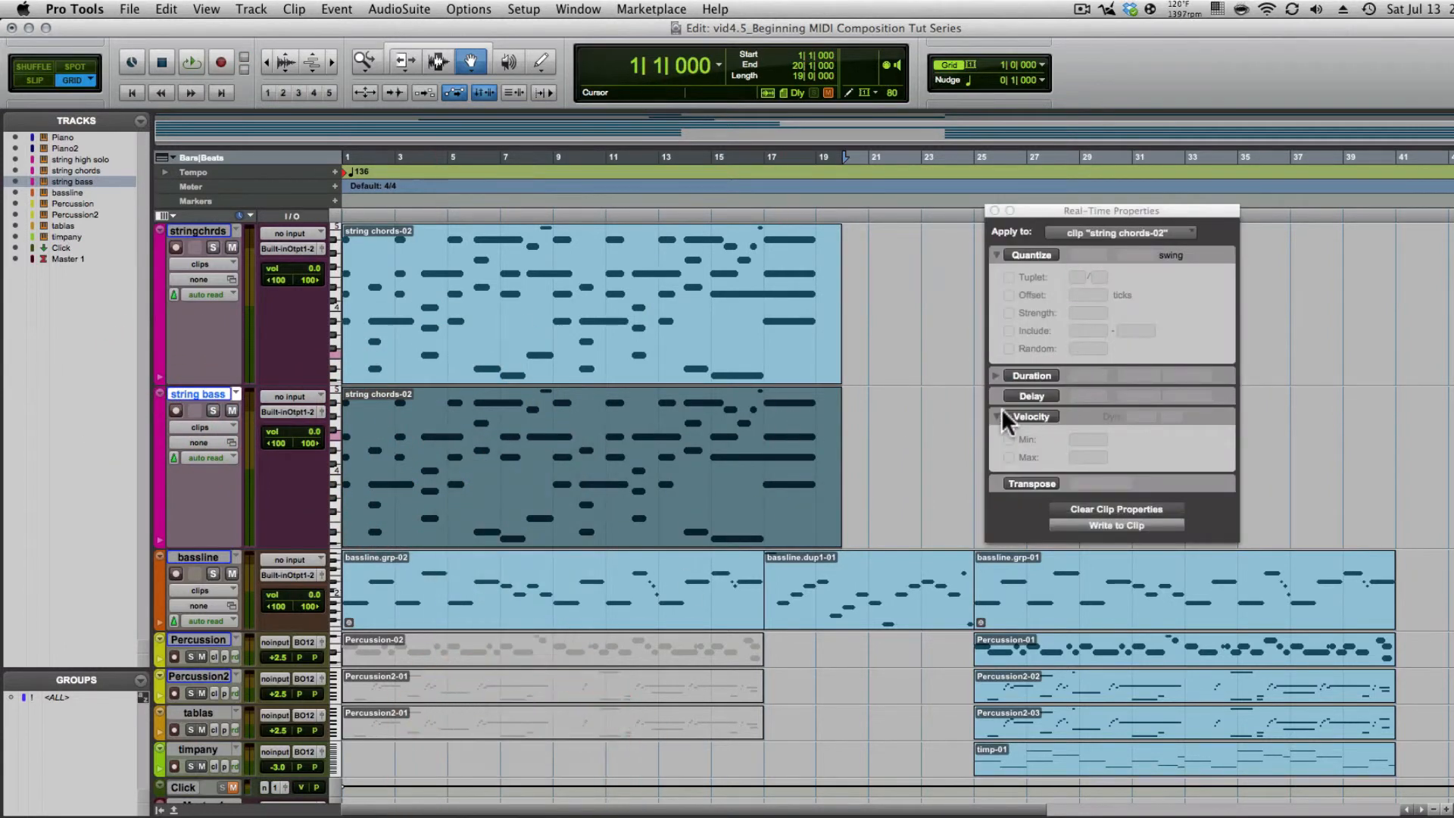
click(1031, 483)
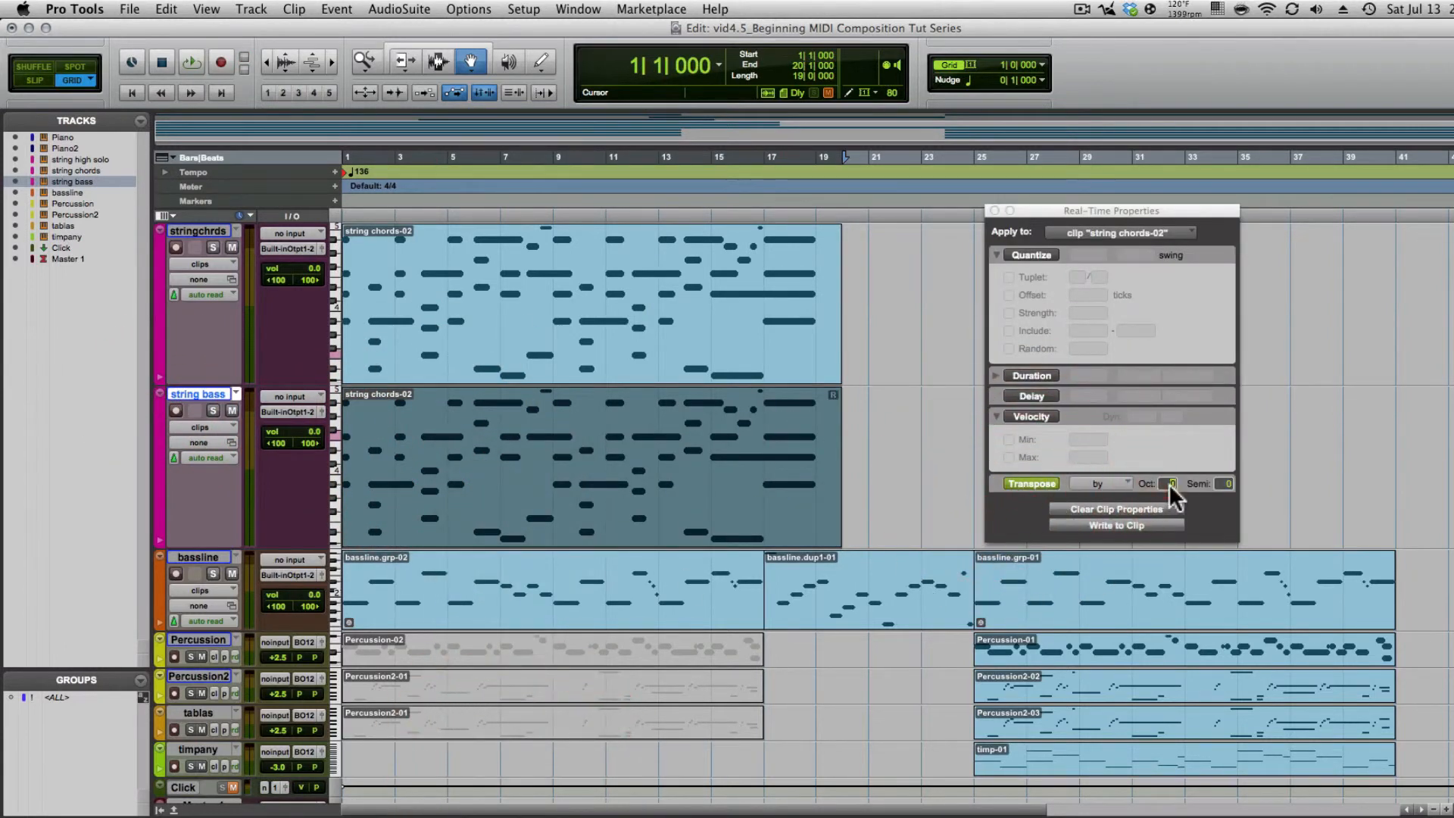
click(1098, 524)
click(995, 210)
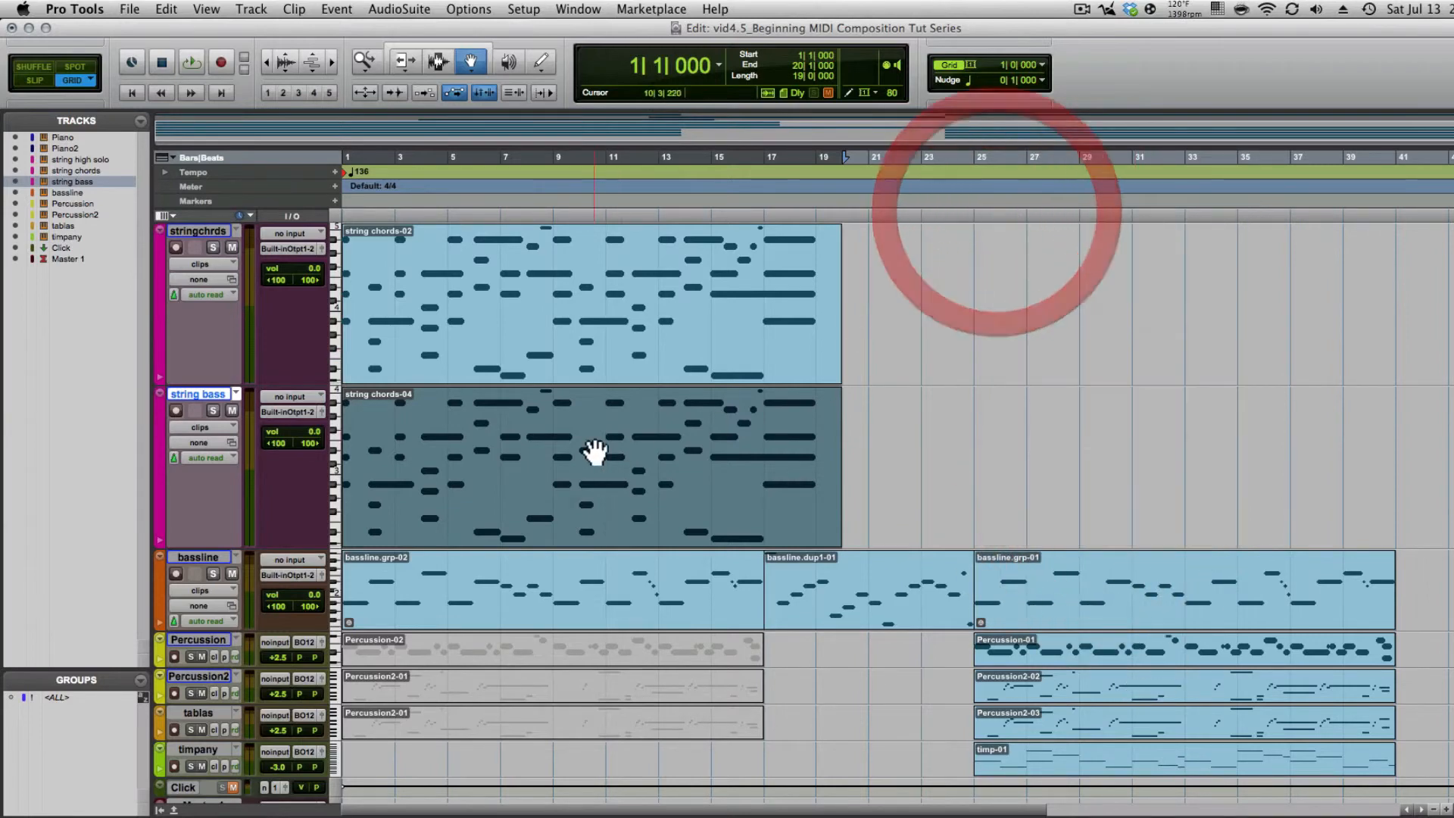
- Open the string bass clip in the MIDI Editor and play its notes
double_click(594, 447)
key(r)
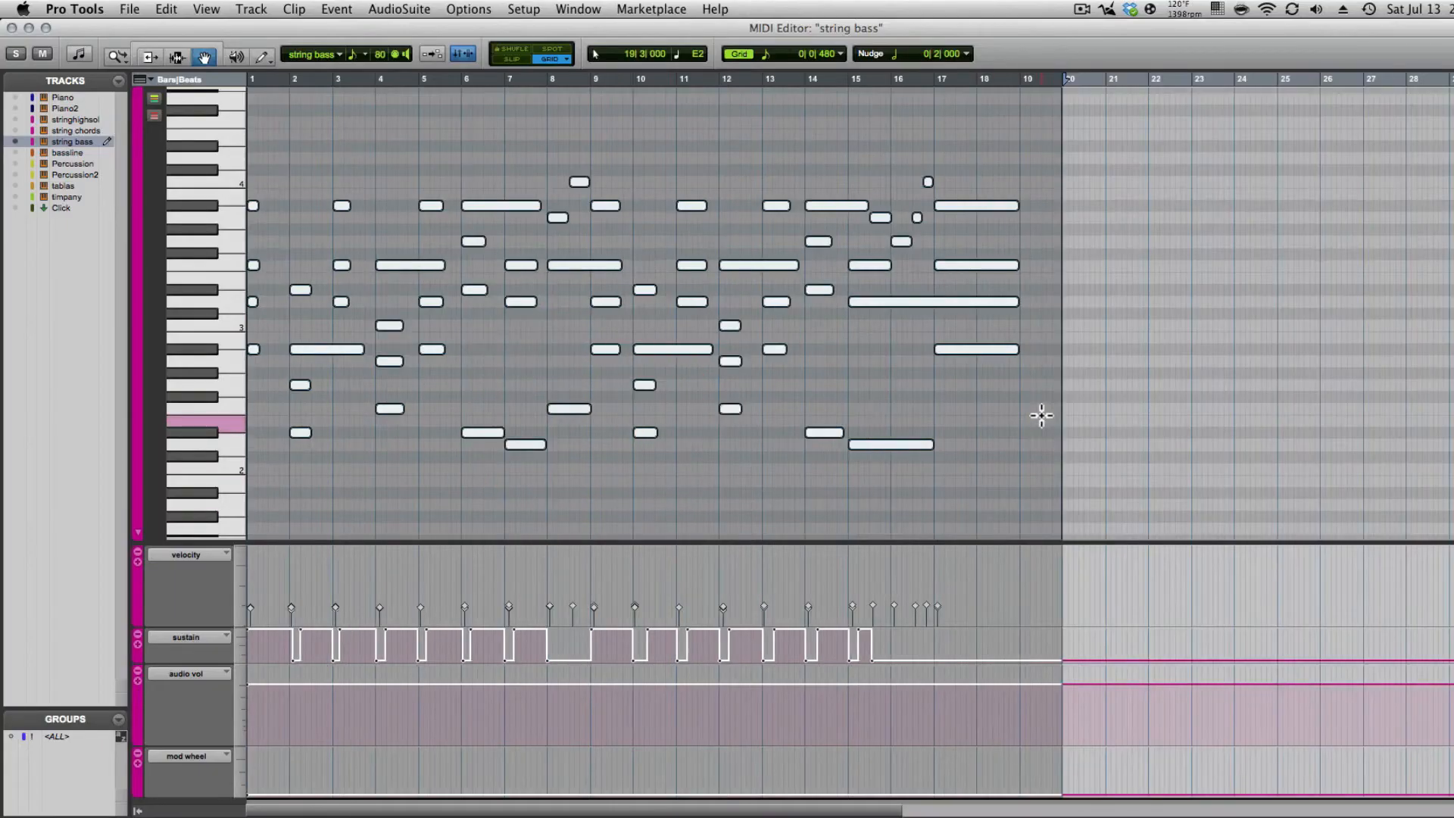
click(291, 161)
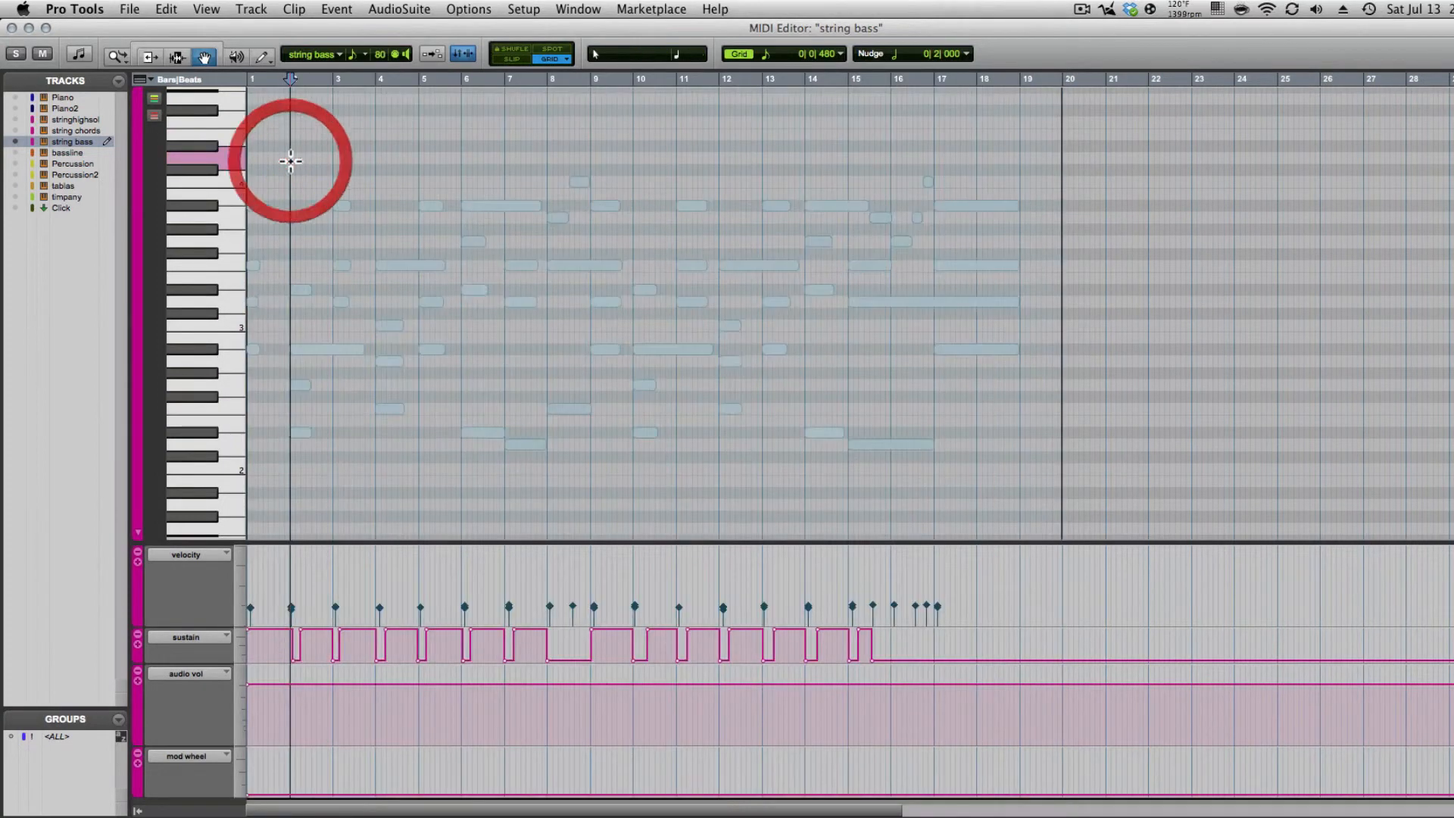
key(space)
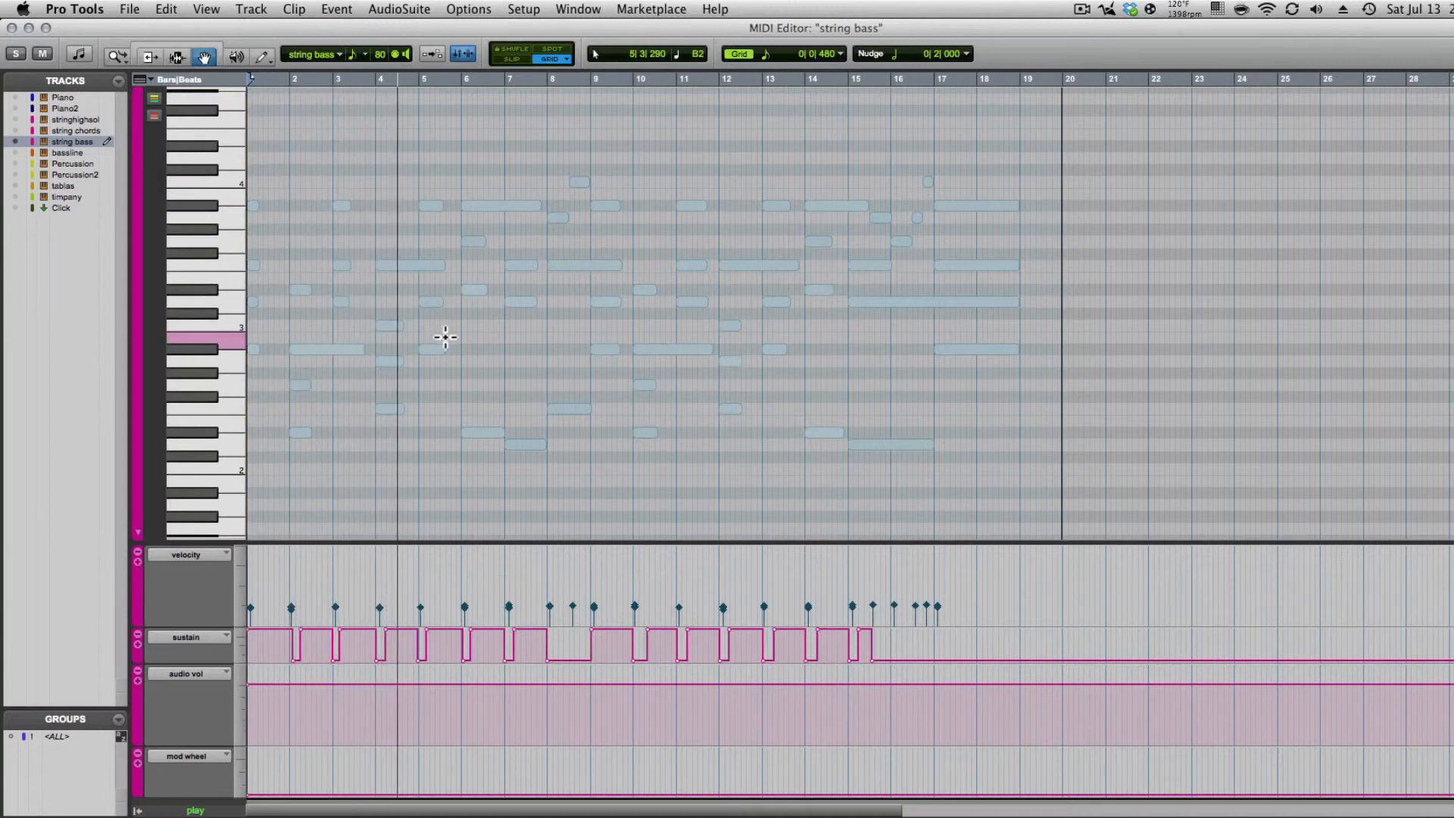
key(space)
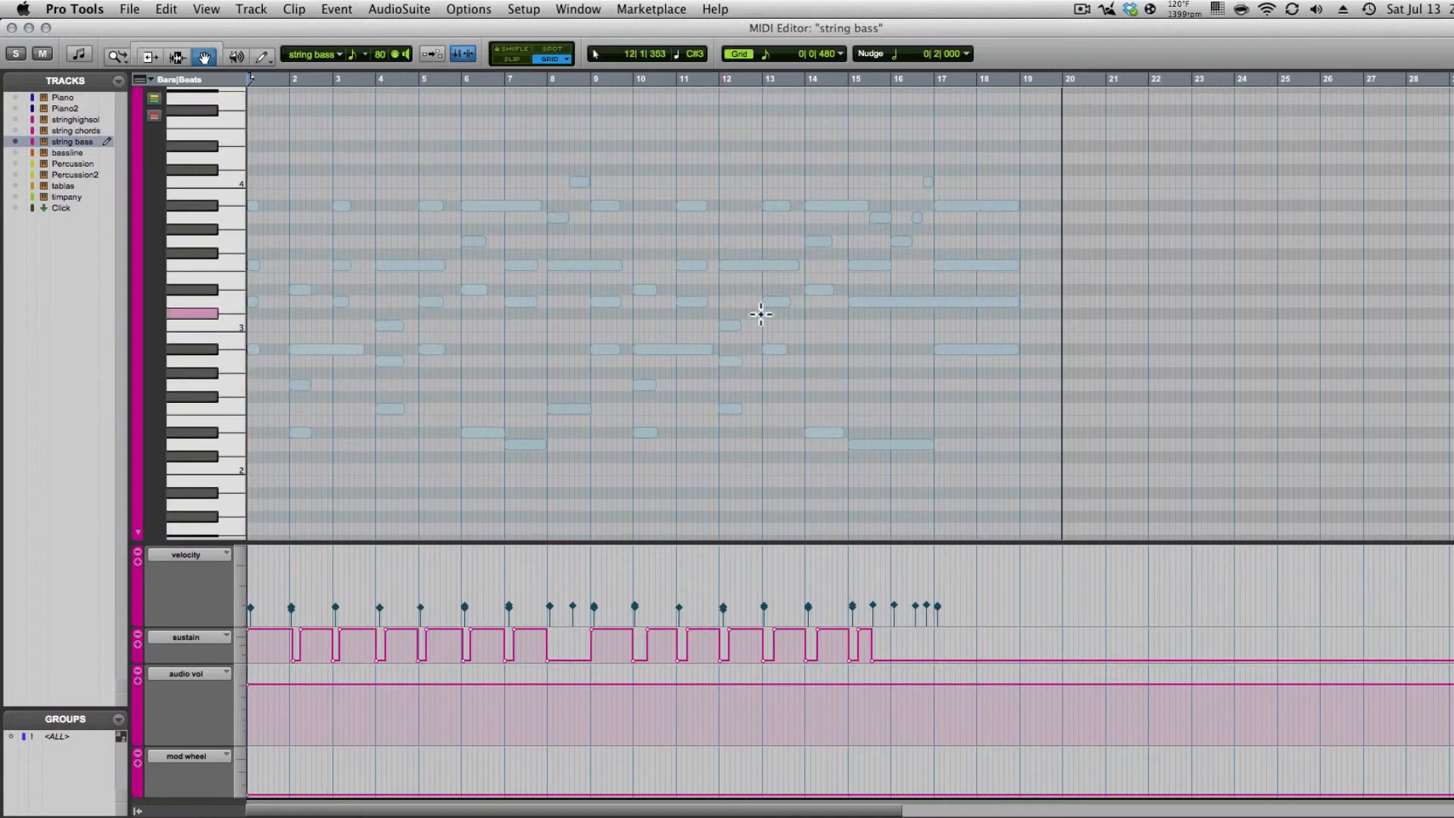
- Delete all string bass notes from C3 upward and play the remaining low notes
drag(1059, 127, 250, 331)
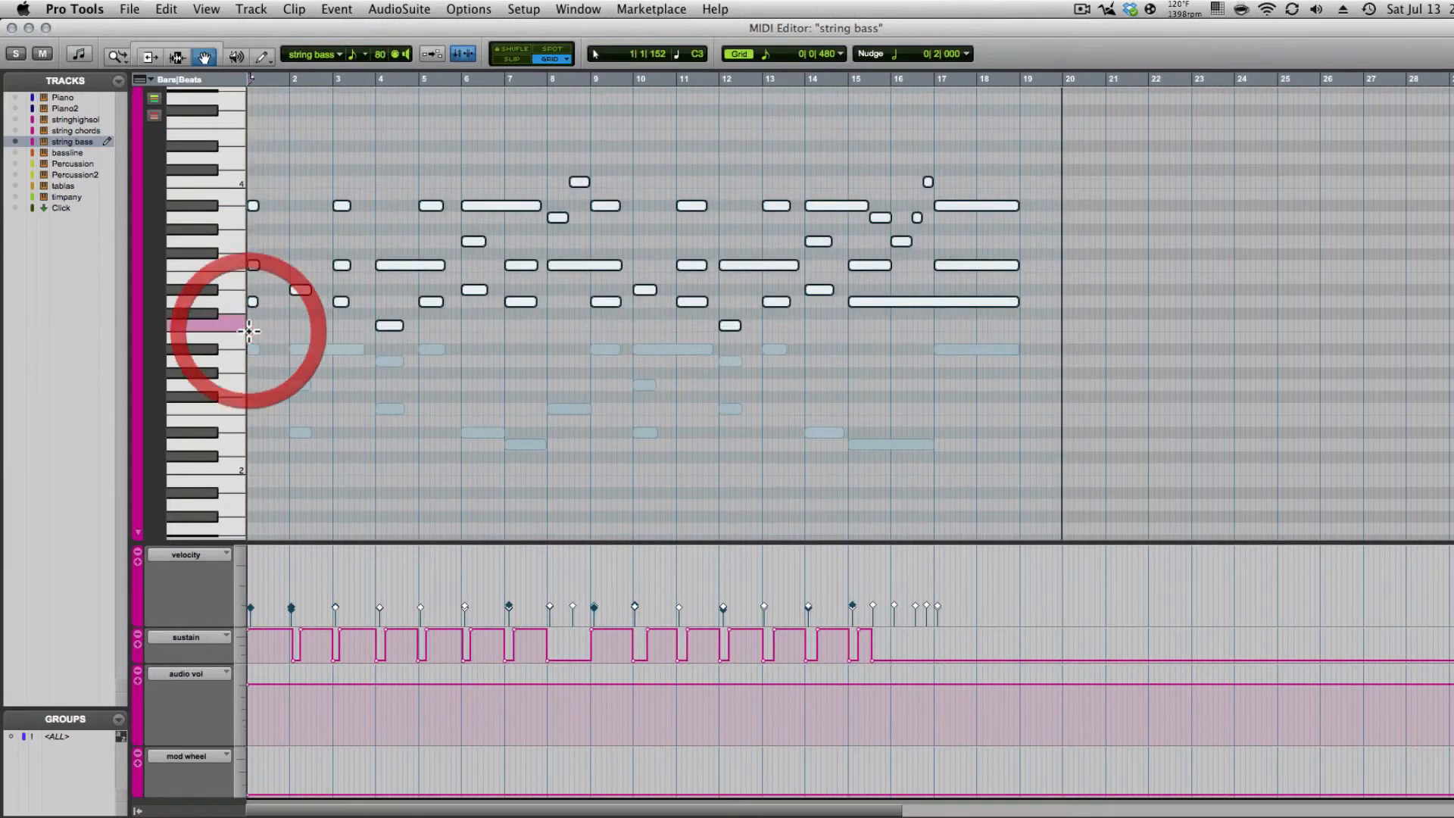
key(Delete)
key(space)
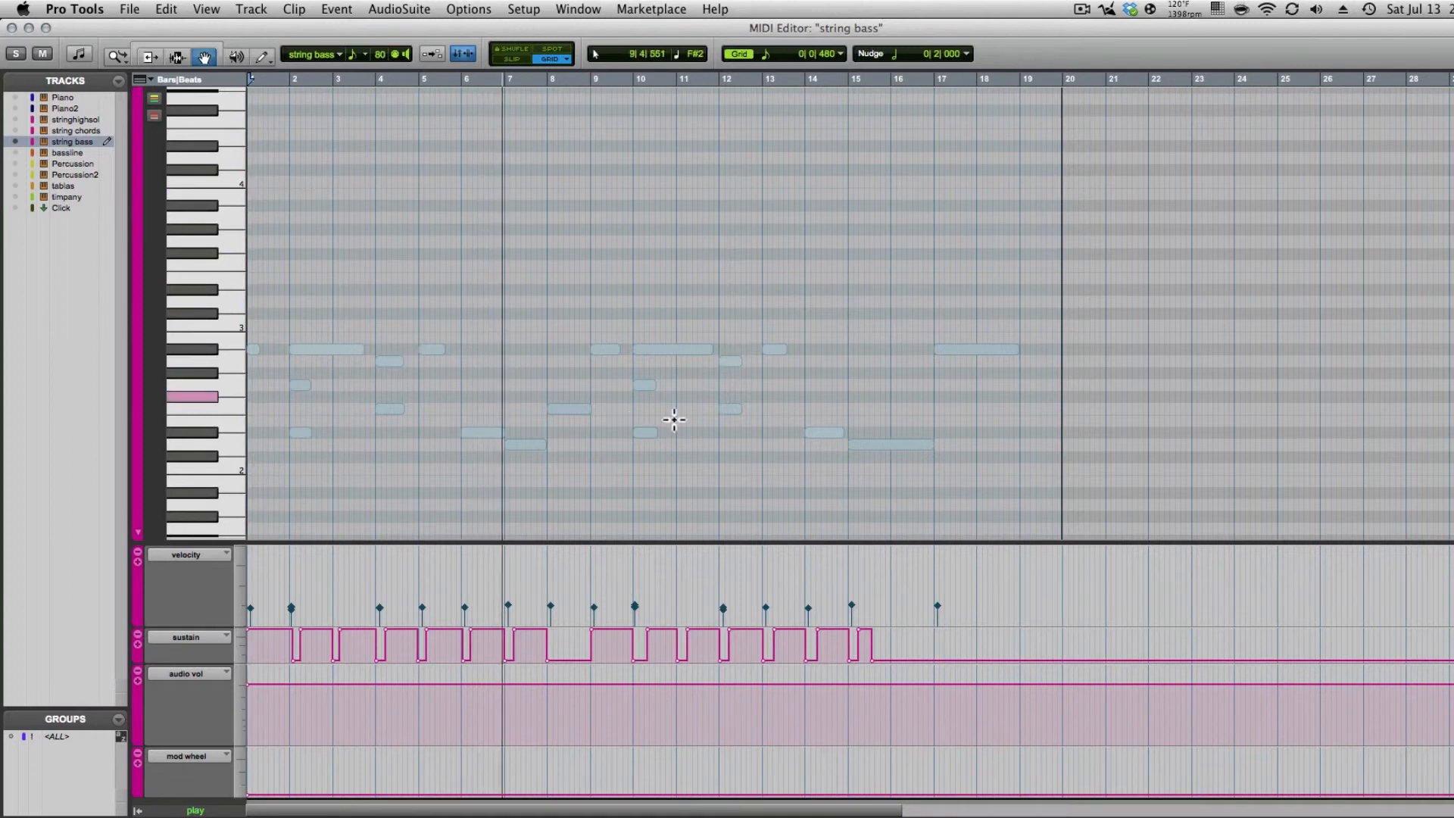
- Select all remaining string bass notes and raise their velocities slightly during playback
drag(959, 190, 247, 506)
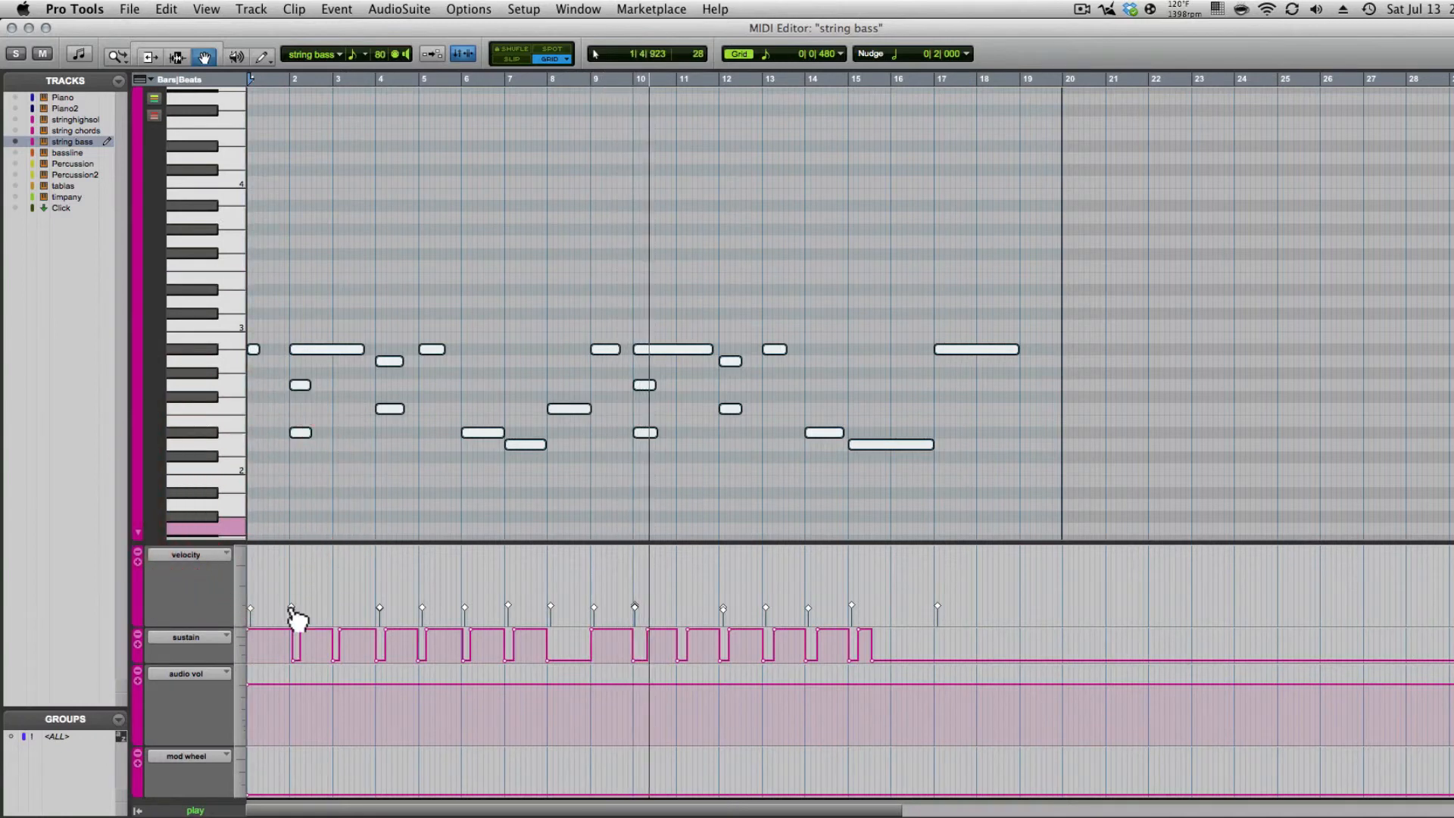
click(291, 608)
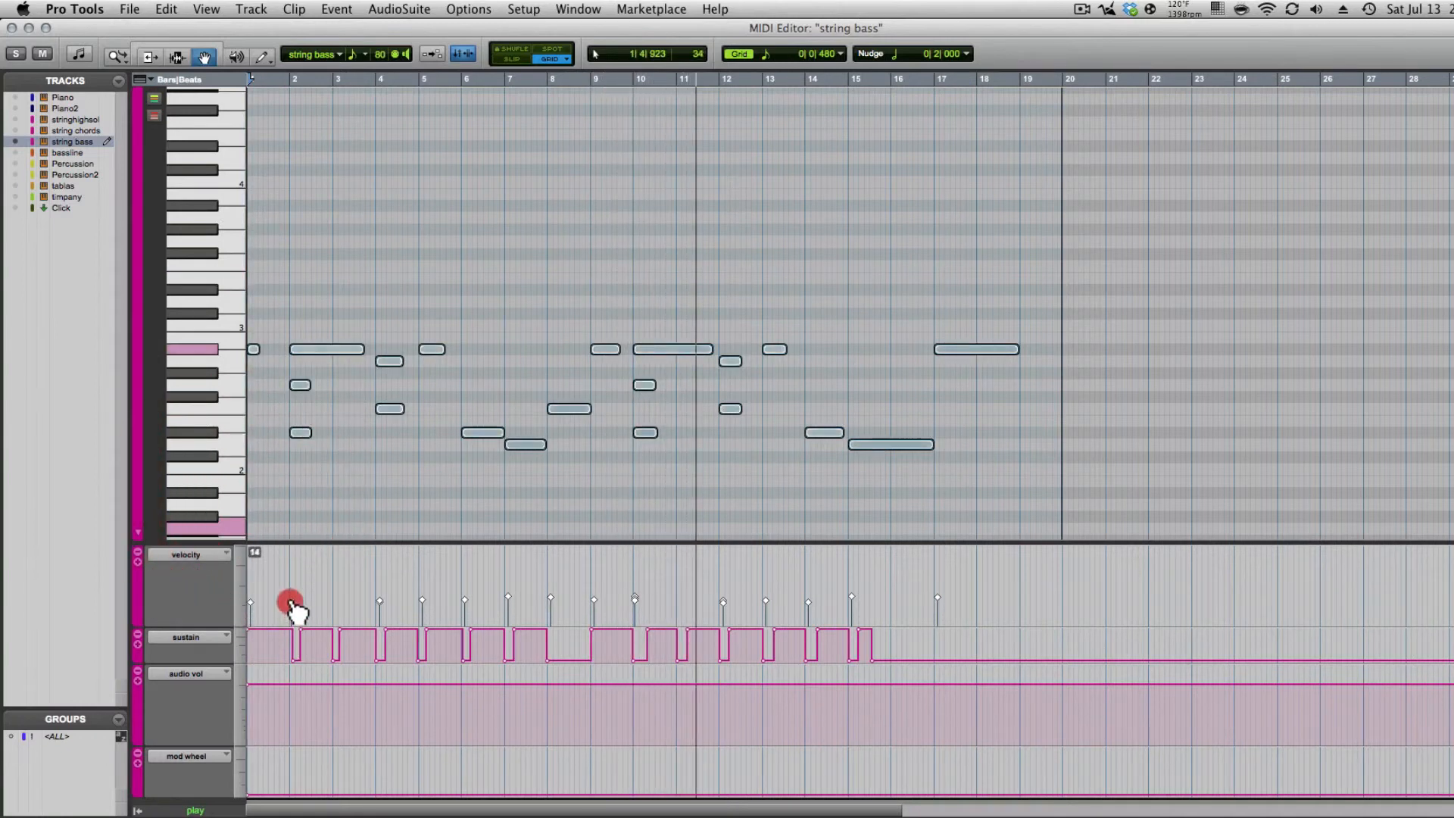
drag(291, 608, 297, 578)
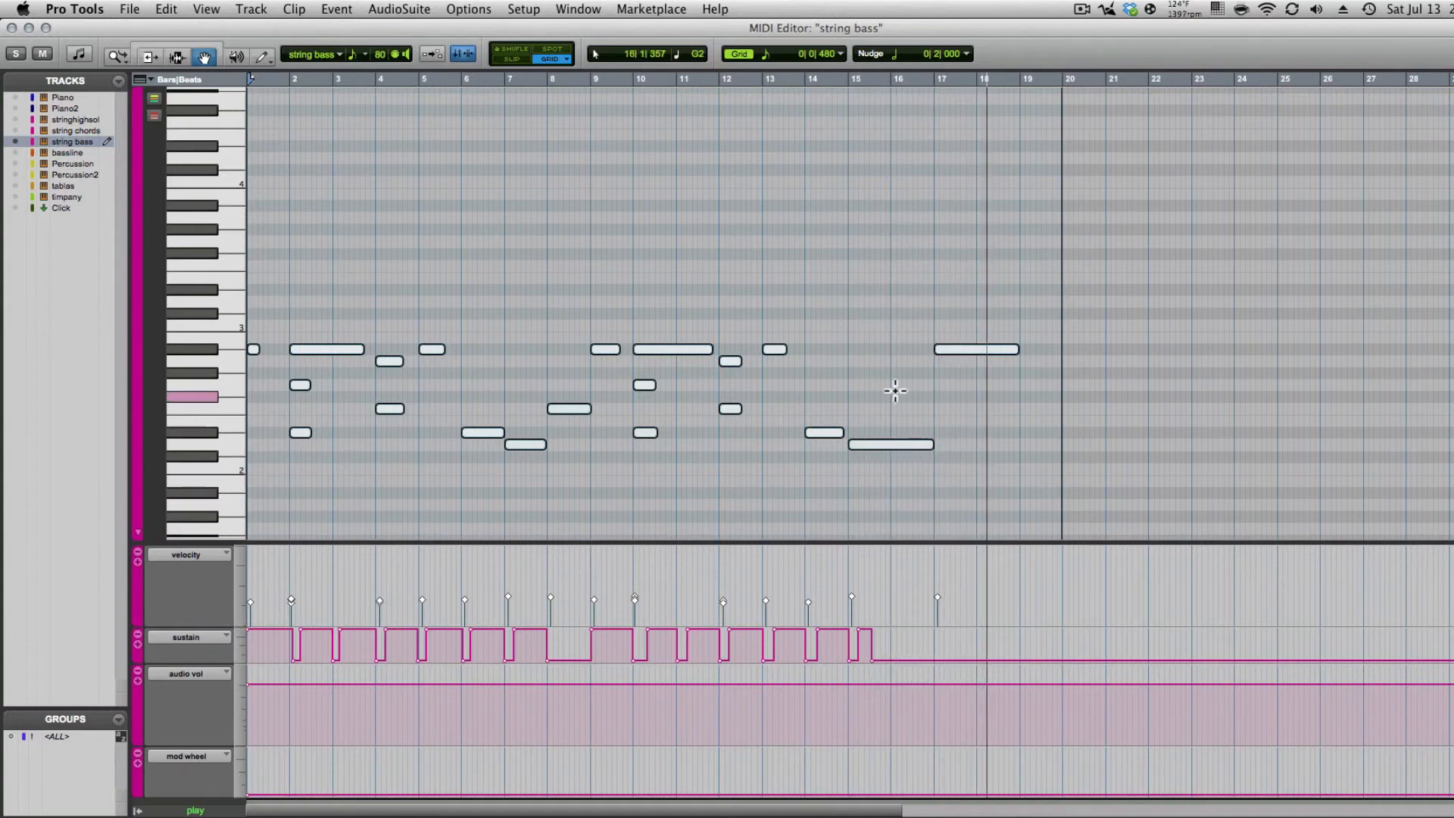
- Split the long D2 note of bars 15 and 16 at bar 16, raise its second half to F2, and play it
drag(886, 380, 889, 447)
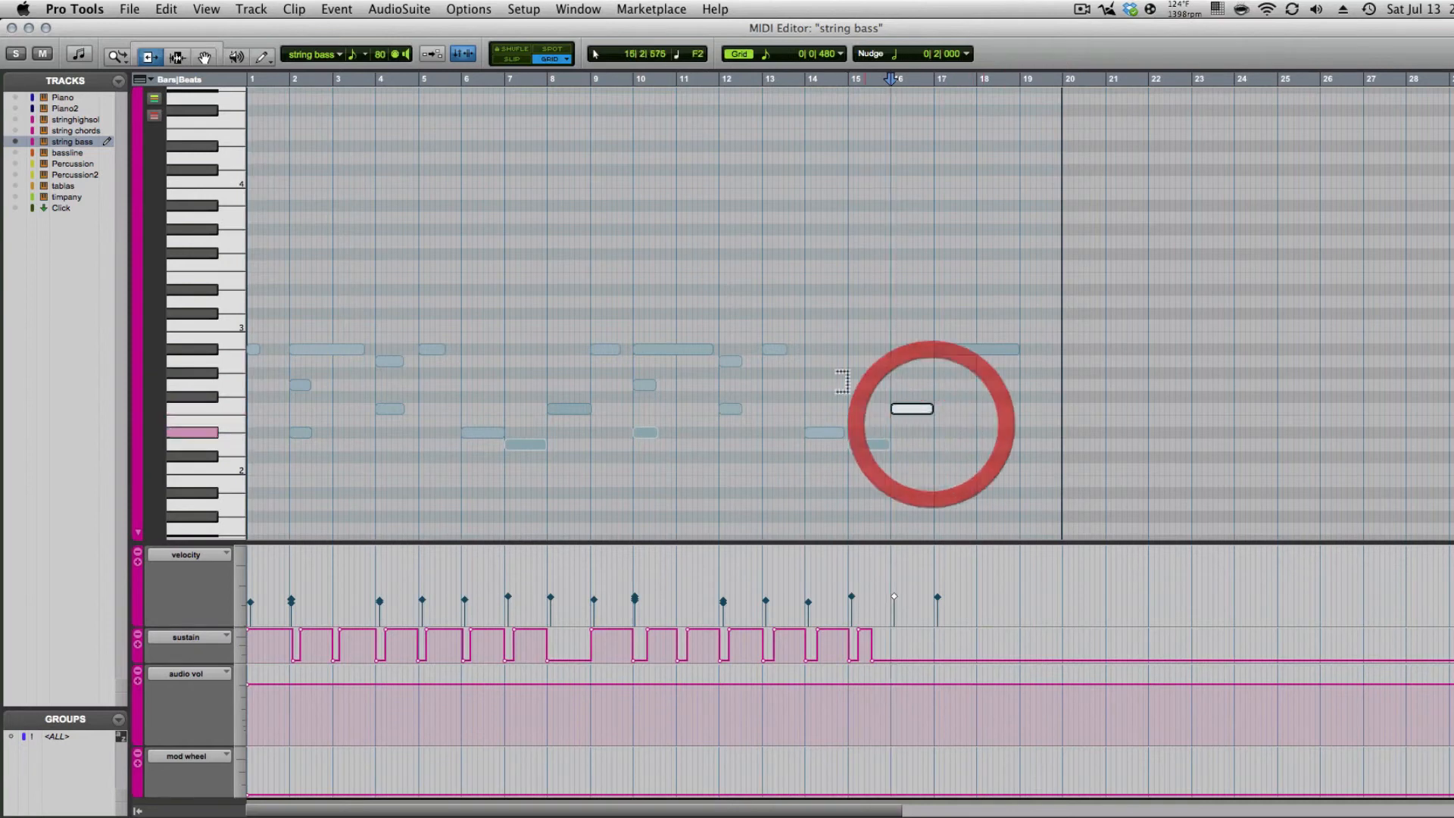
click(765, 212)
key(space)
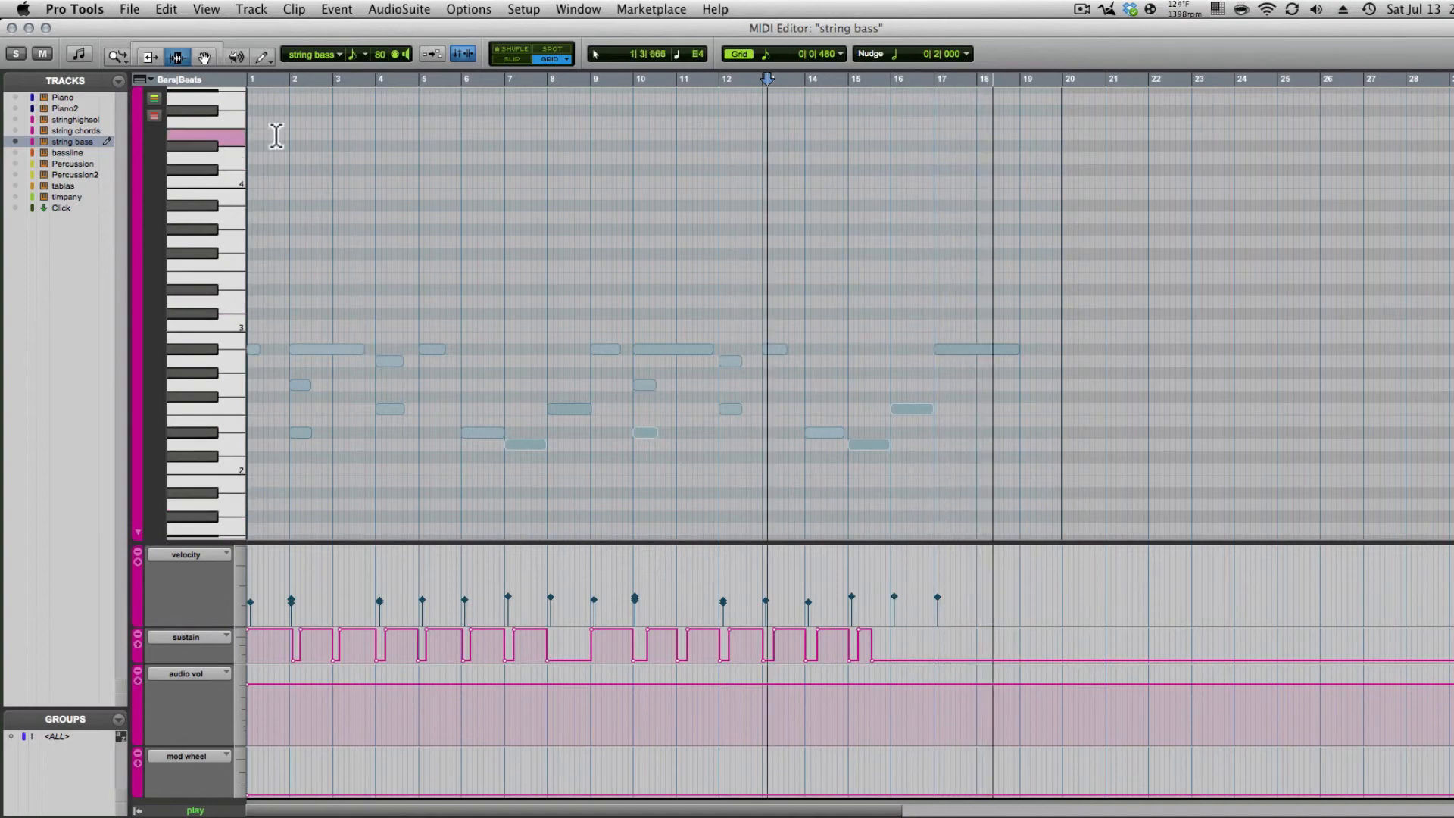
key(space)
- Close the MIDI Editor and set the string high solo, string chords and string bass tracks to medium height
click(11, 28)
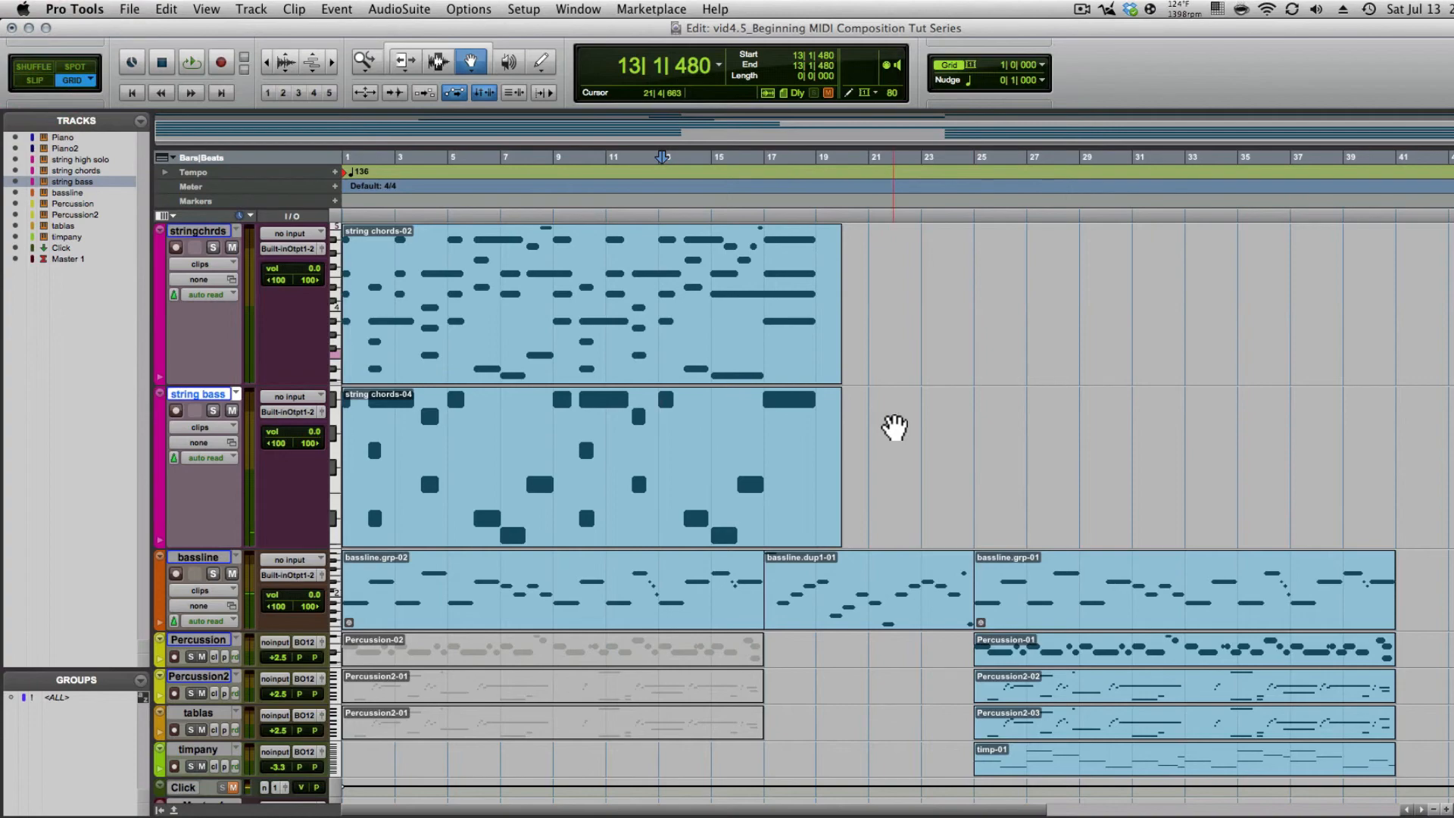
scroll(895, 428, up, 5)
scroll(895, 428, down, 2)
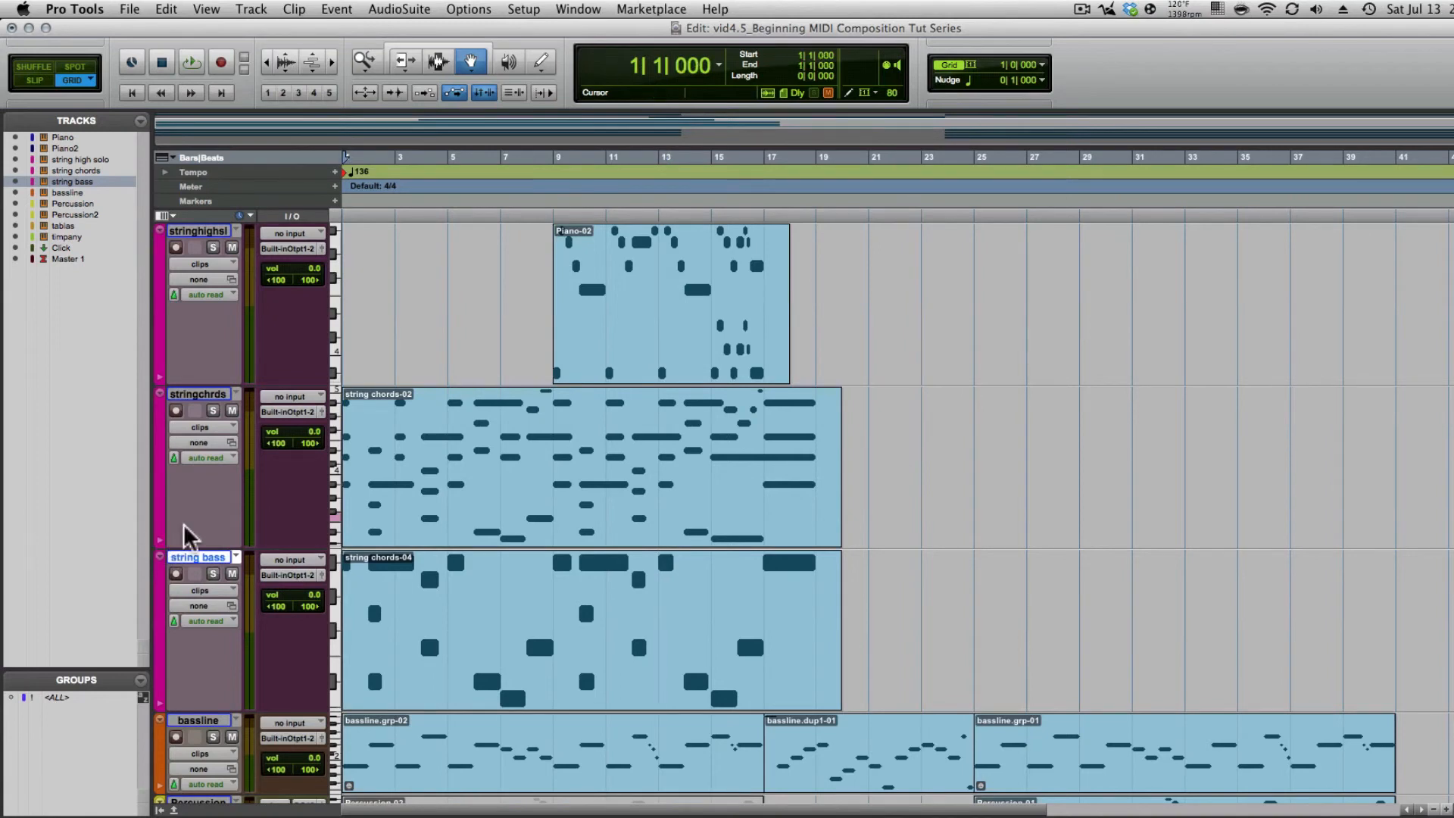
click(342, 441)
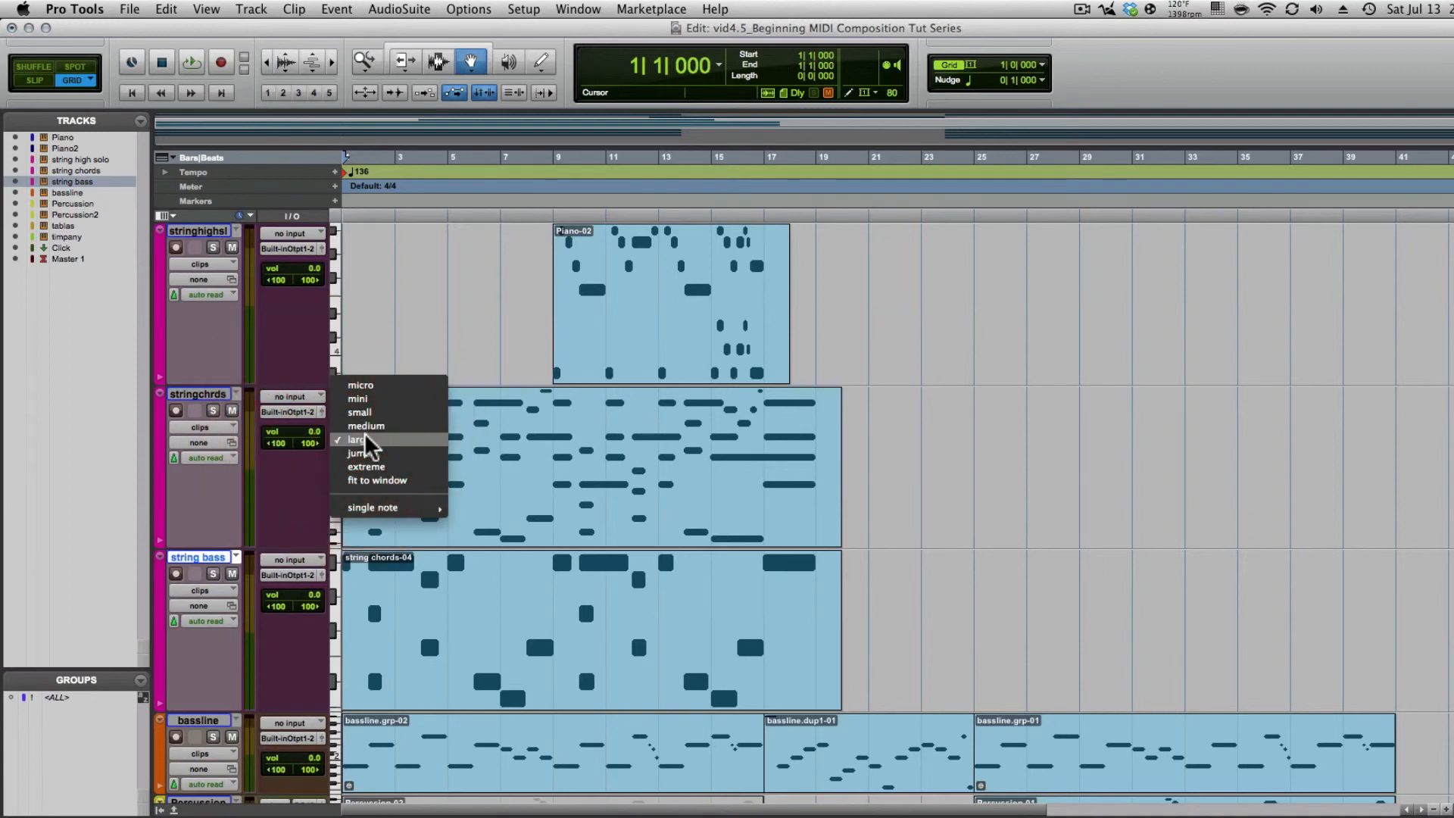
click(366, 426)
click(340, 307)
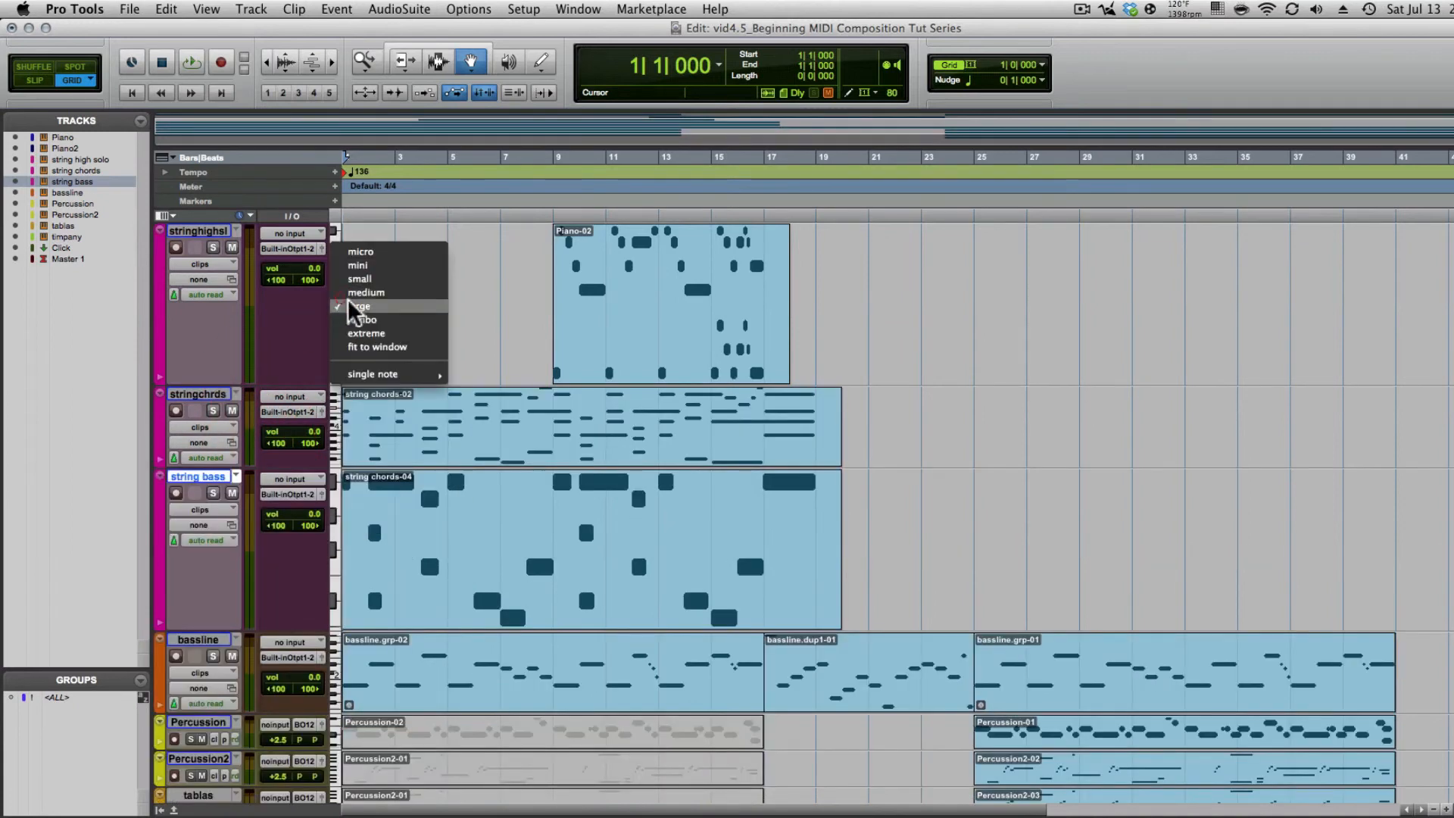
click(355, 307)
click(337, 295)
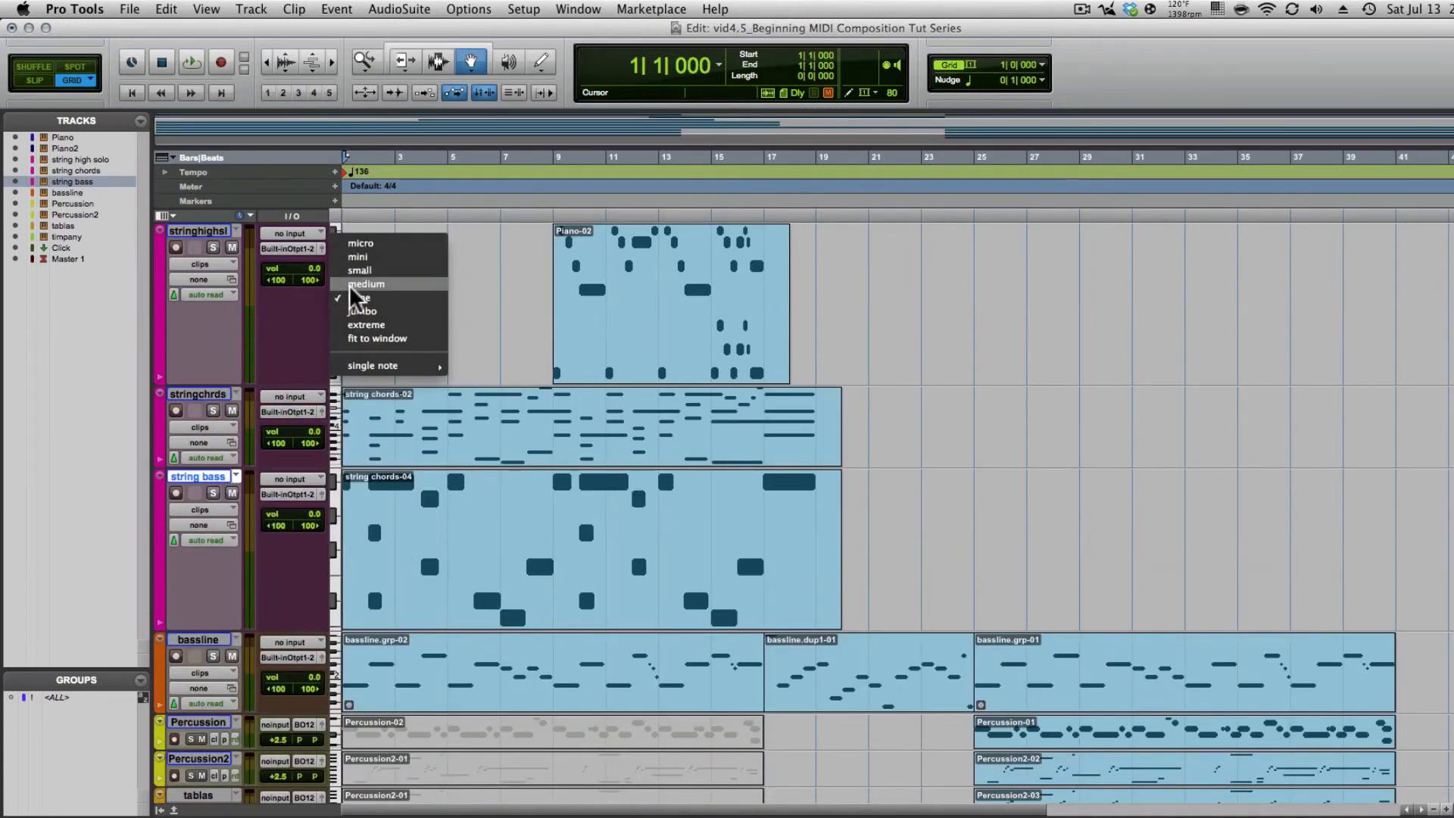
click(351, 288)
click(342, 455)
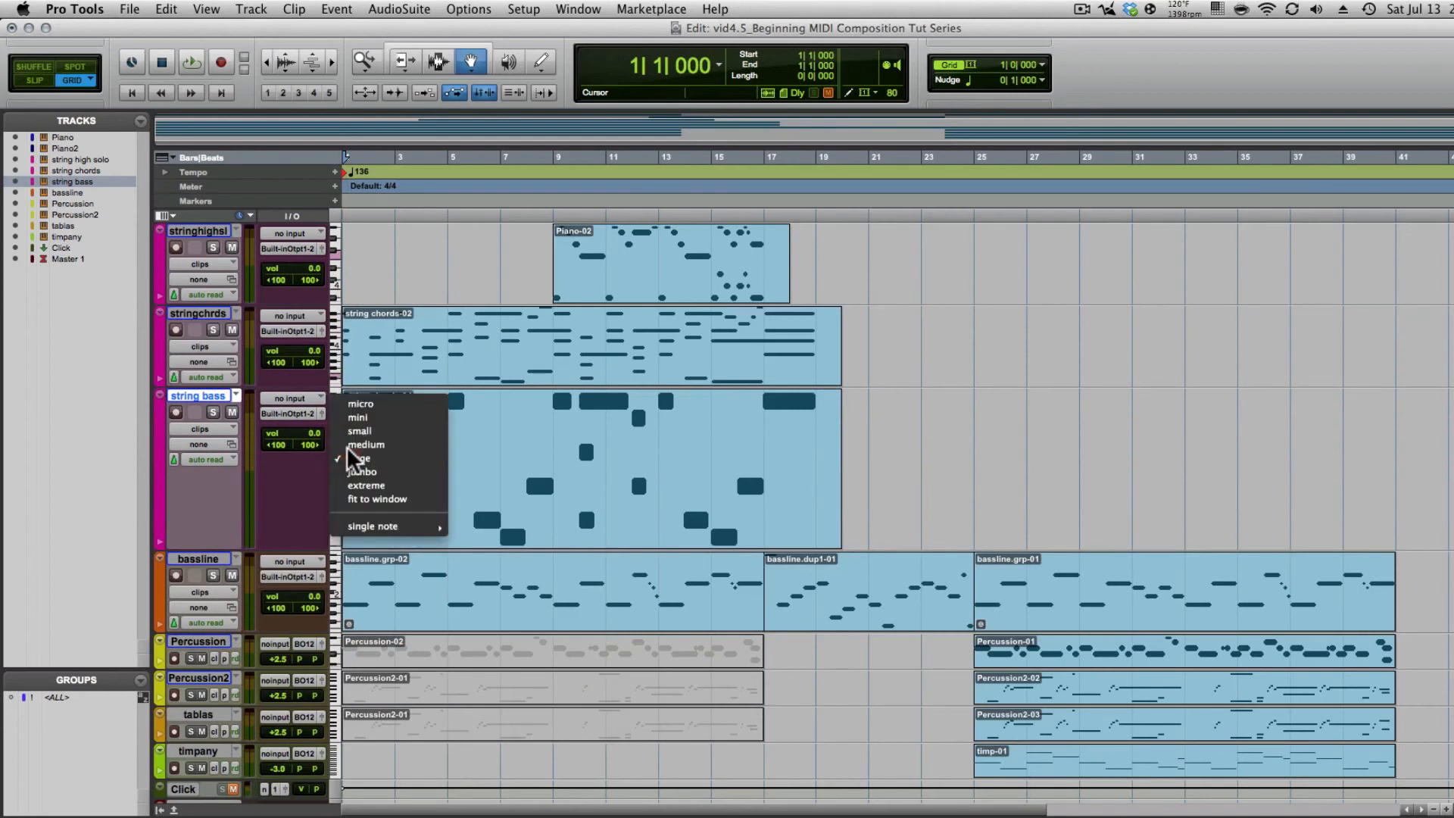
click(364, 464)
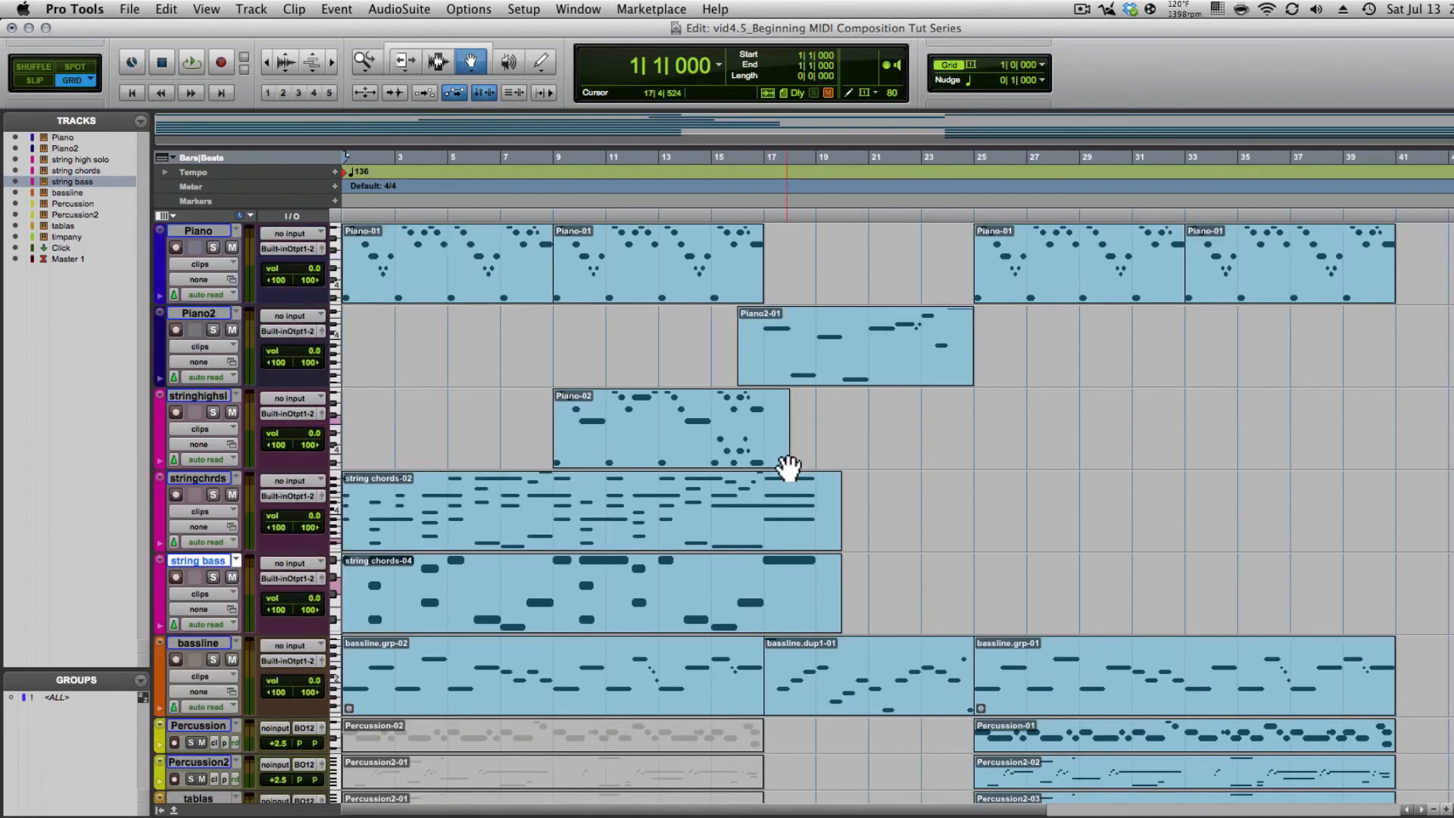